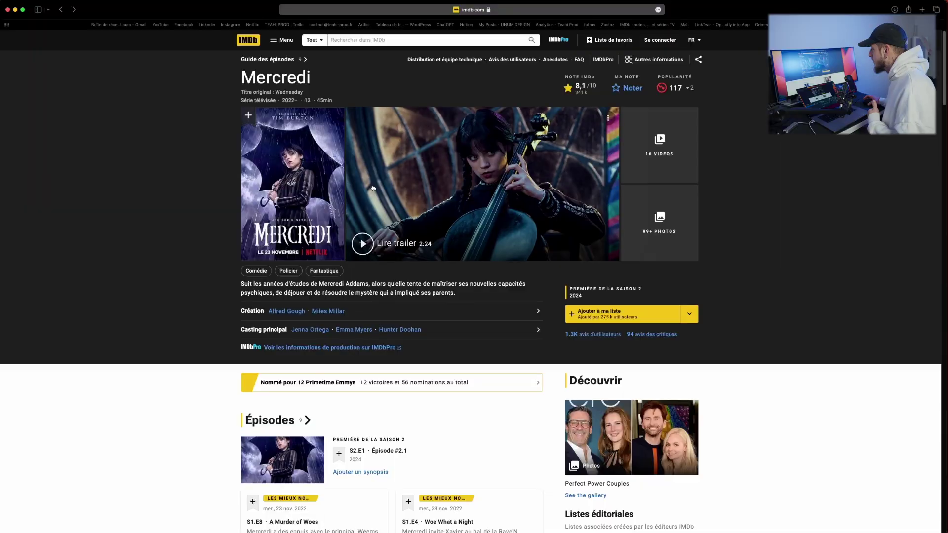
- Scroll down the Mercredi IMDb page to reach the technical specifications link
scroll(370, 200, down, 5)
scroll(361, 212, down, 5)
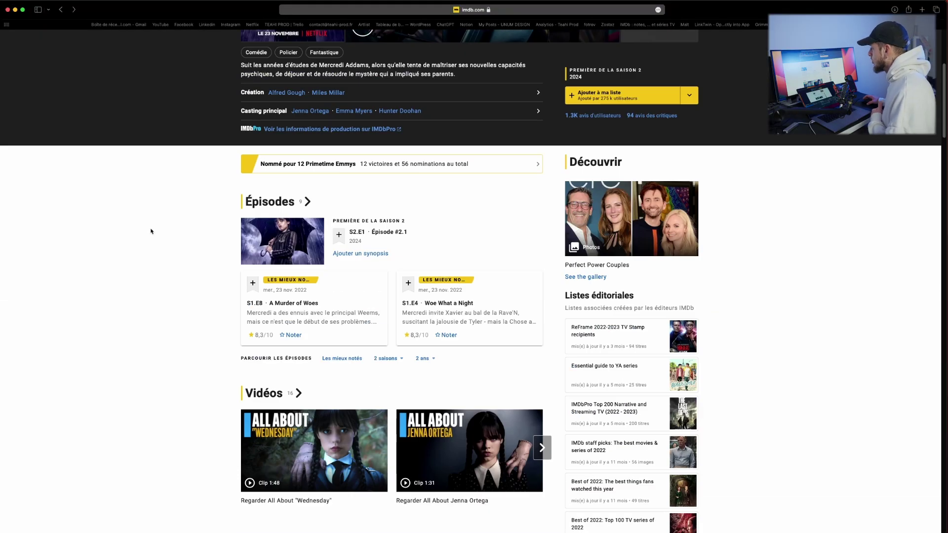
scroll(151, 231, down, 2)
scroll(250, 222, down, 3)
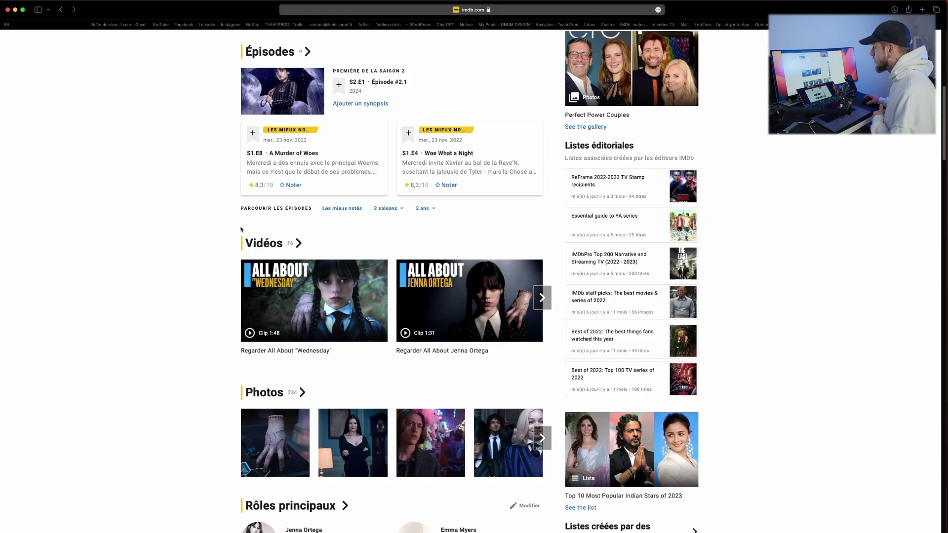
scroll(241, 229, up, 2)
scroll(257, 243, down, 3)
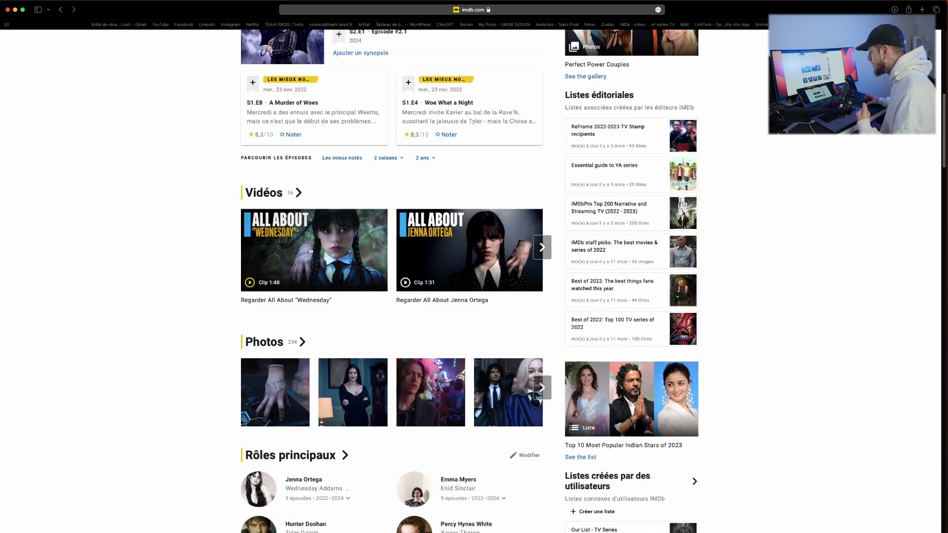
scroll(307, 256, down, 10)
scroll(311, 254, down, 6)
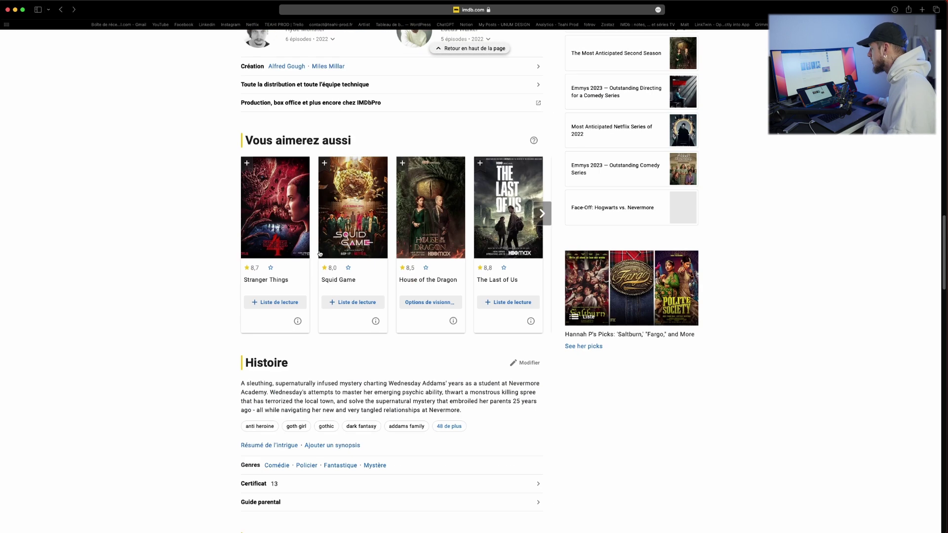
scroll(316, 255, down, 5)
scroll(309, 257, down, 10)
scroll(316, 268, down, 2)
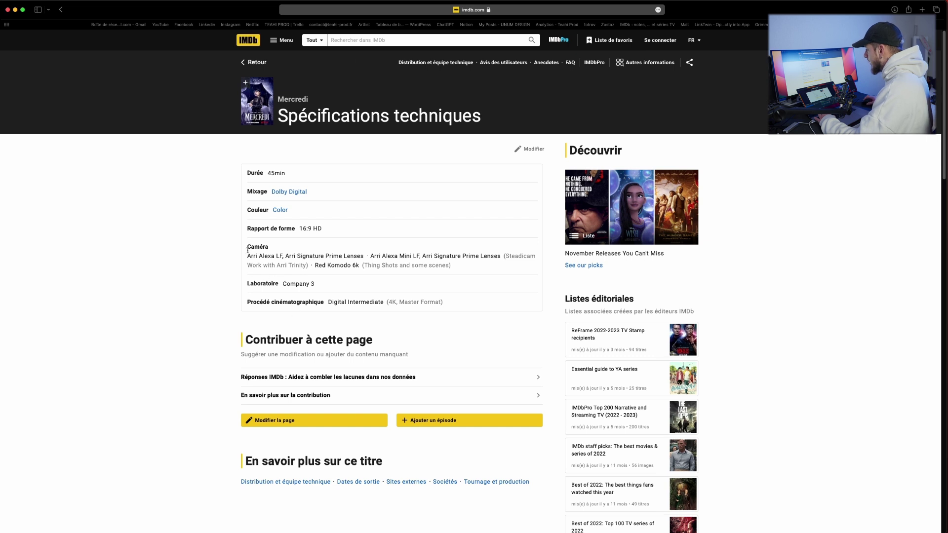
drag(250, 257, 406, 257)
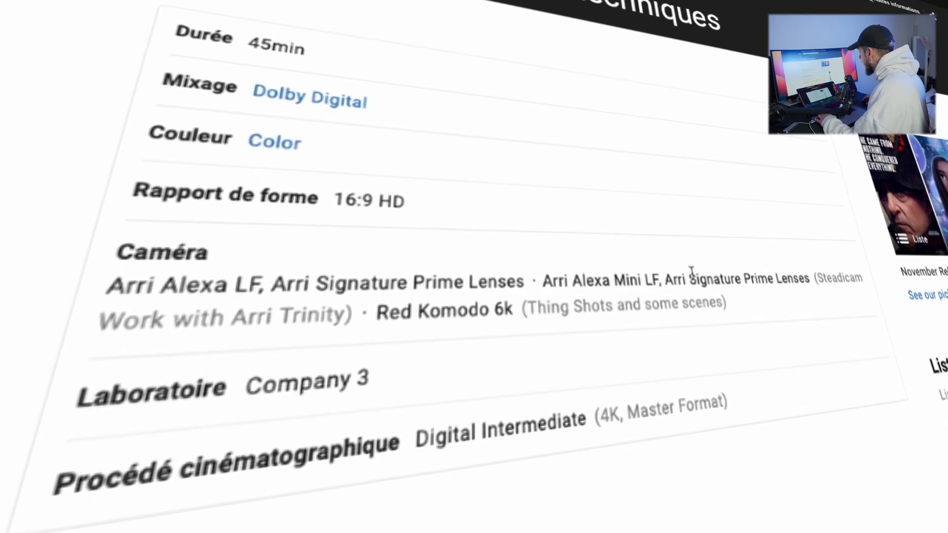
drag(763, 273, 801, 277)
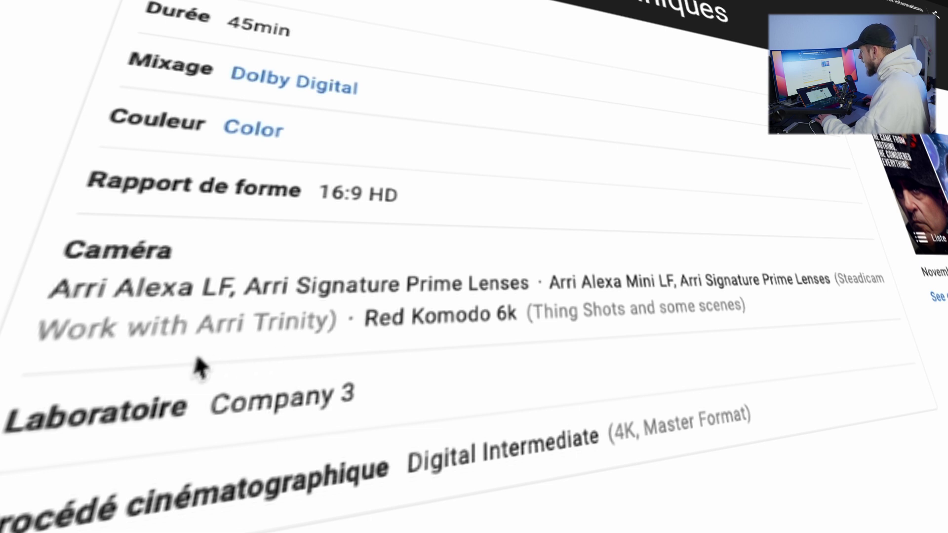
drag(357, 402, 244, 407)
click(415, 399)
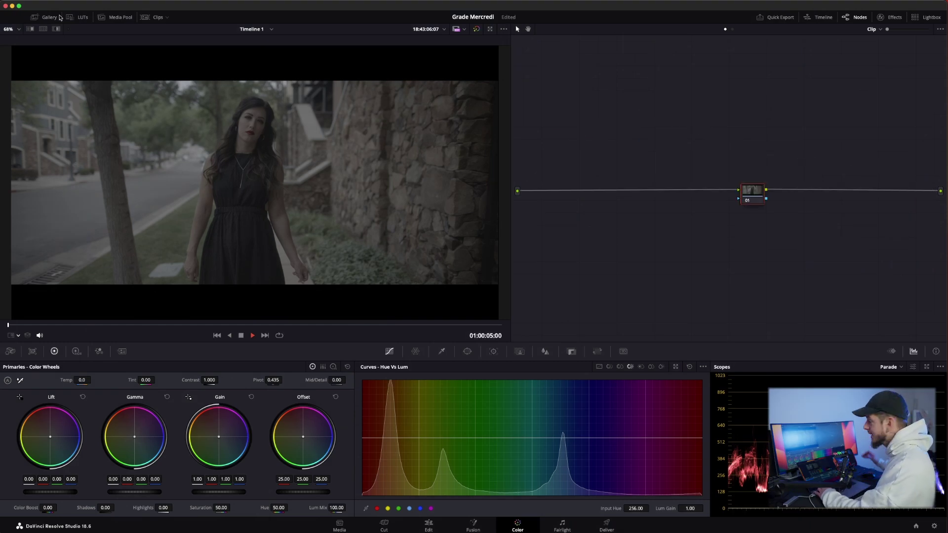
- Show the Gallery with a widened album list and turn on split-screen comparison
click(49, 17)
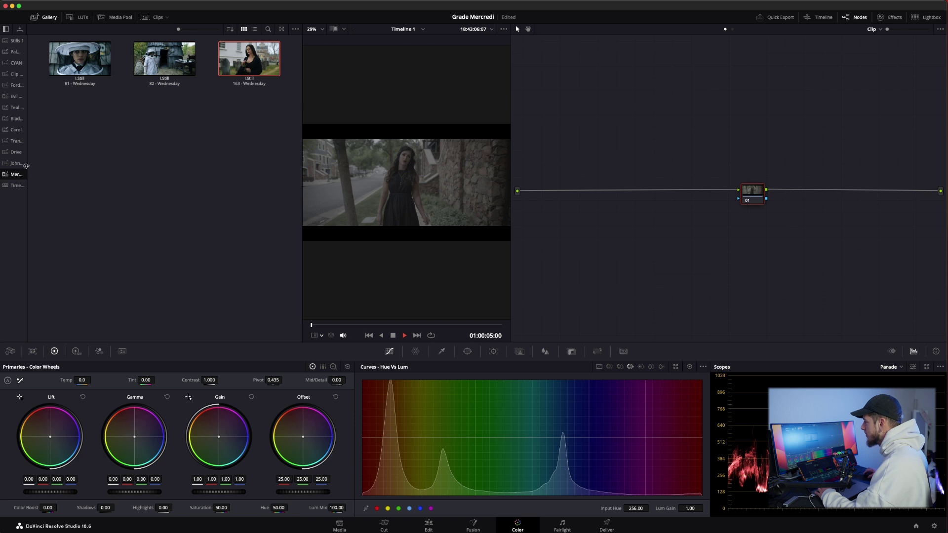
drag(26, 166, 108, 163)
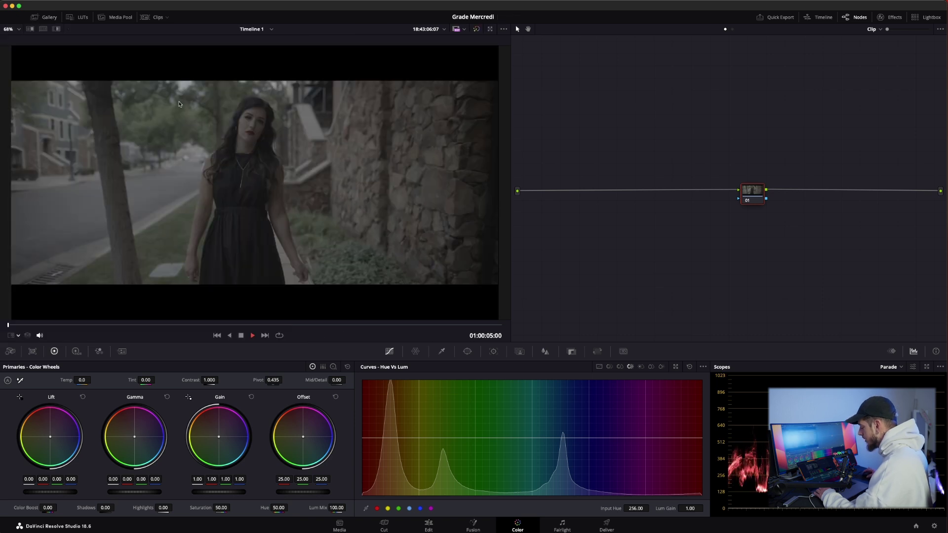
key(super+alt+w)
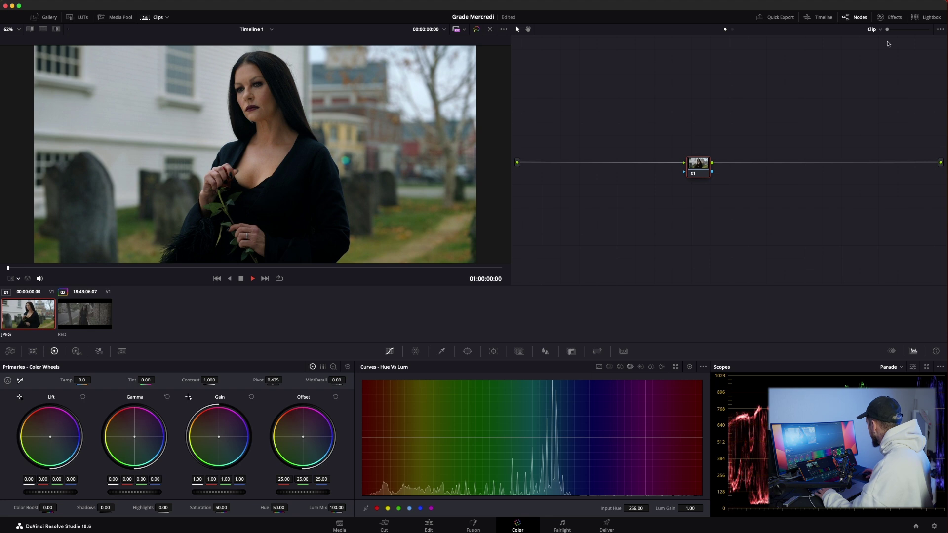
- Apply the Color Palette effect, found by searching 'pale', to node 01 of the reference image
click(896, 18)
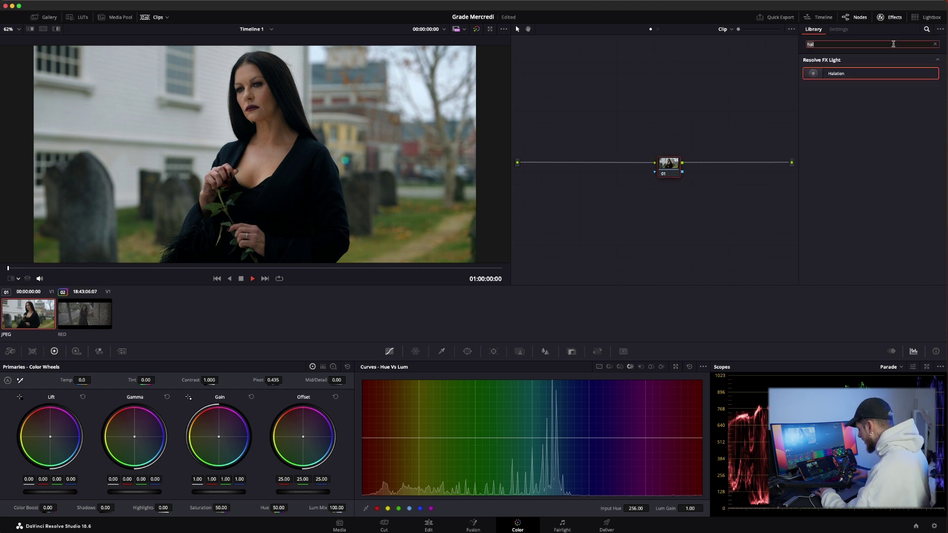
key(BackSpace)
key(BackSpace)
key(BackSpace)
text(pale)
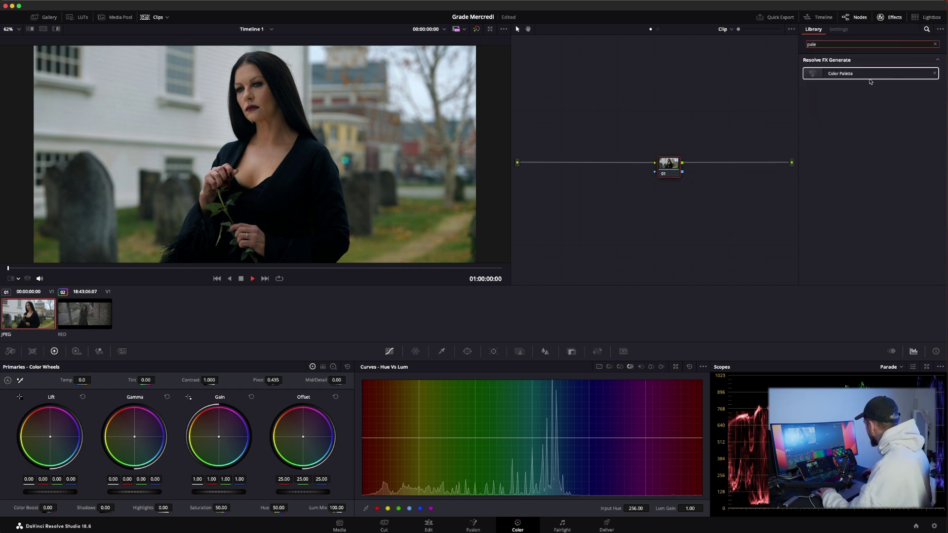
drag(857, 79, 678, 171)
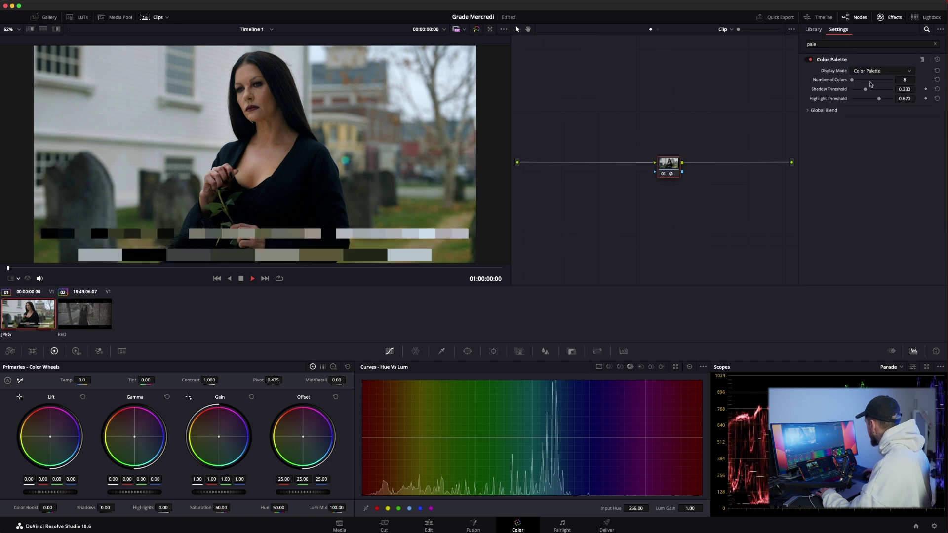
click(936, 45)
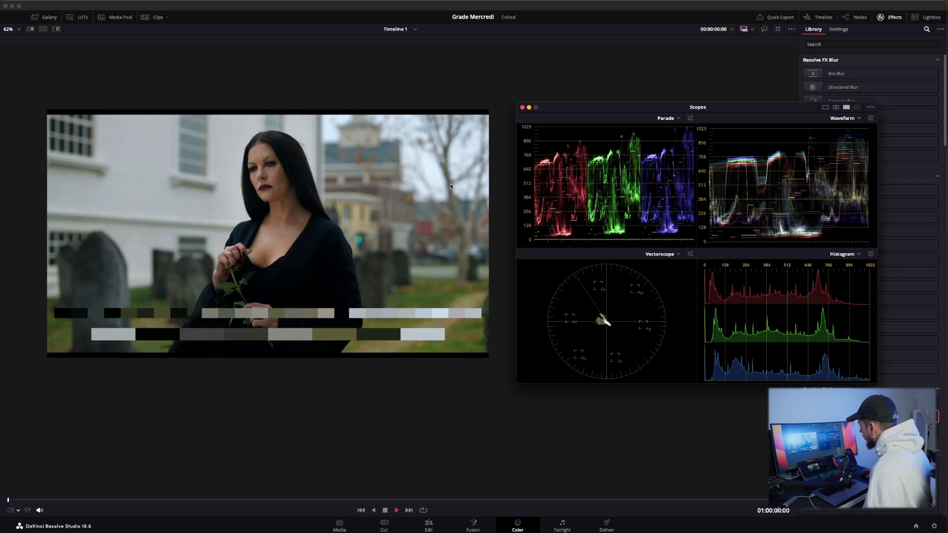
- Switch the viewer overlay to Qualifier mode for picking areas of the reference
scroll(433, 177, up, 2)
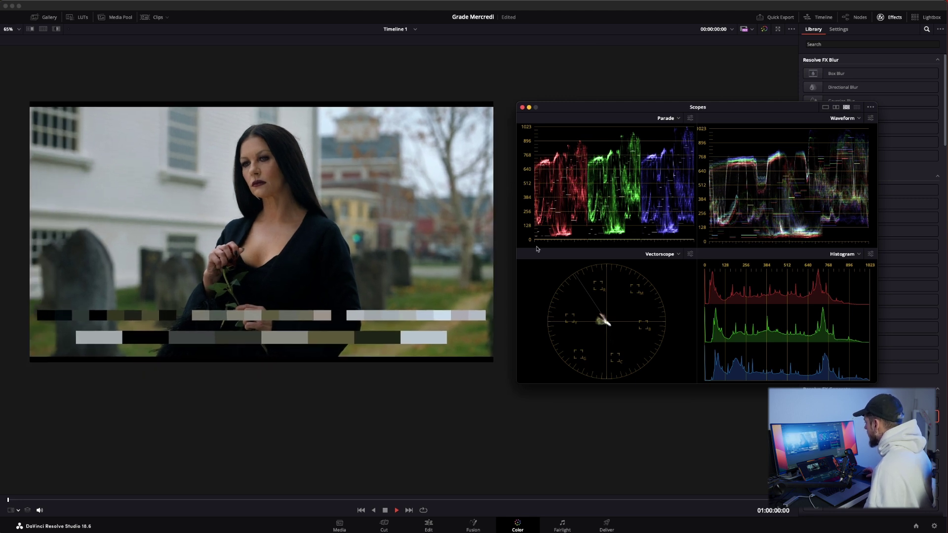
click(13, 509)
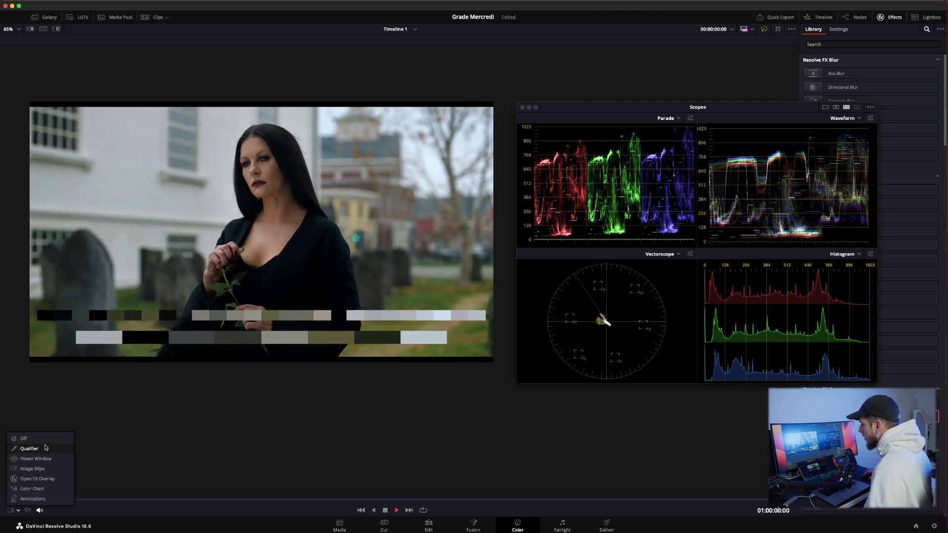
click(29, 448)
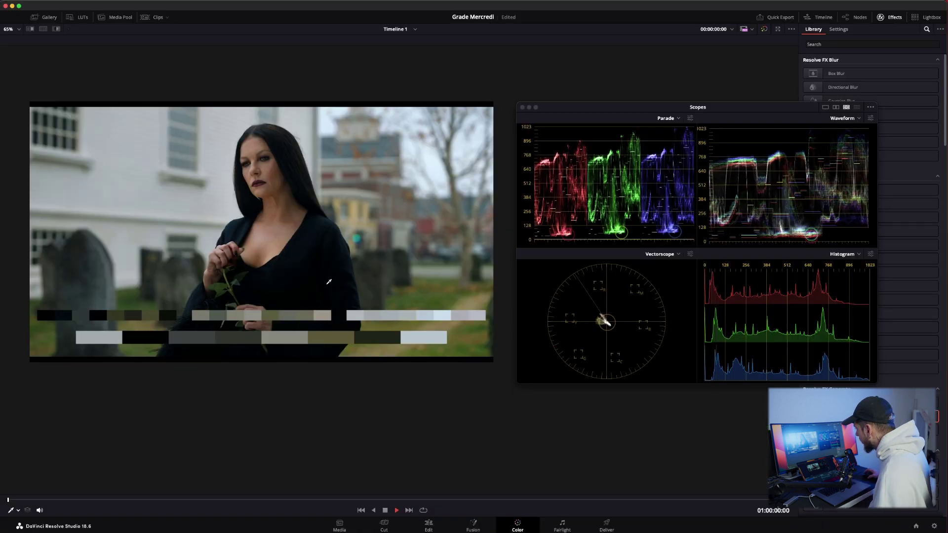
- Zoom the viewer in and out to study the reference still against the scopes
scroll(323, 276, up, 2)
scroll(323, 276, up, 2)
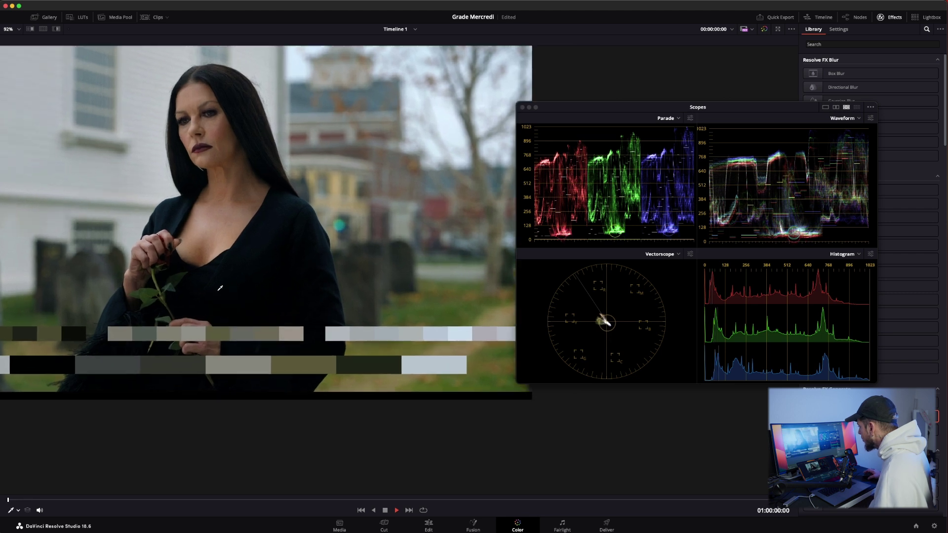
scroll(323, 276, up, 2)
scroll(323, 276, up, 2)
scroll(316, 261, down, 1)
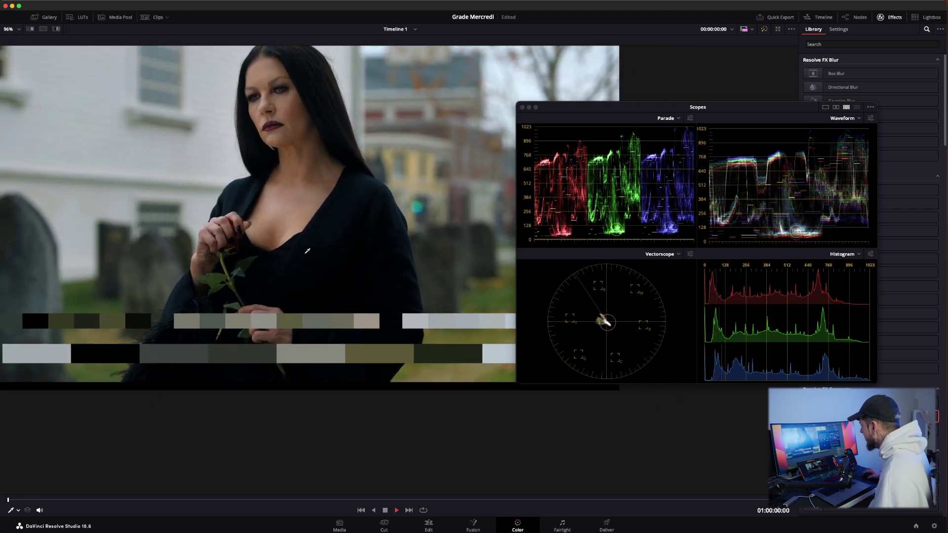
scroll(308, 267, down, 1)
scroll(301, 272, down, 2)
scroll(293, 276, down, 1)
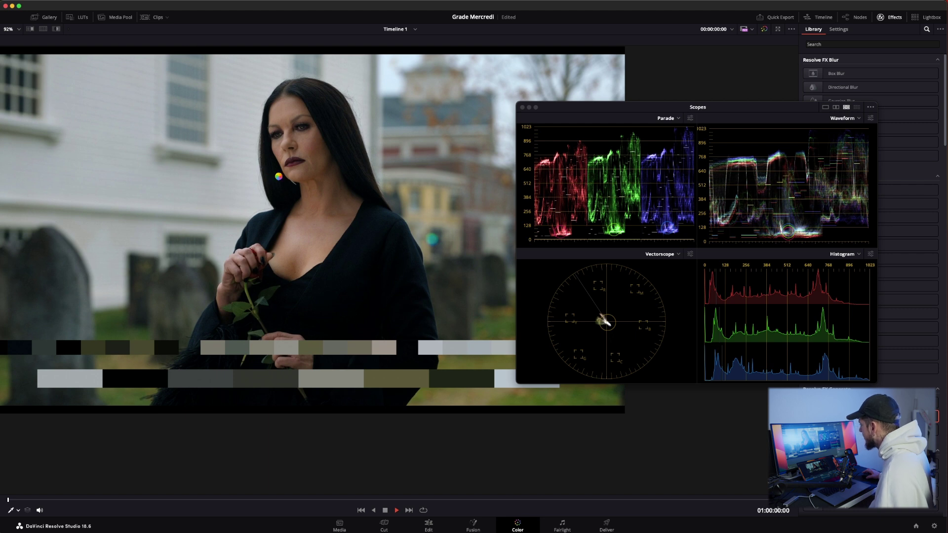
scroll(276, 174, up, 2)
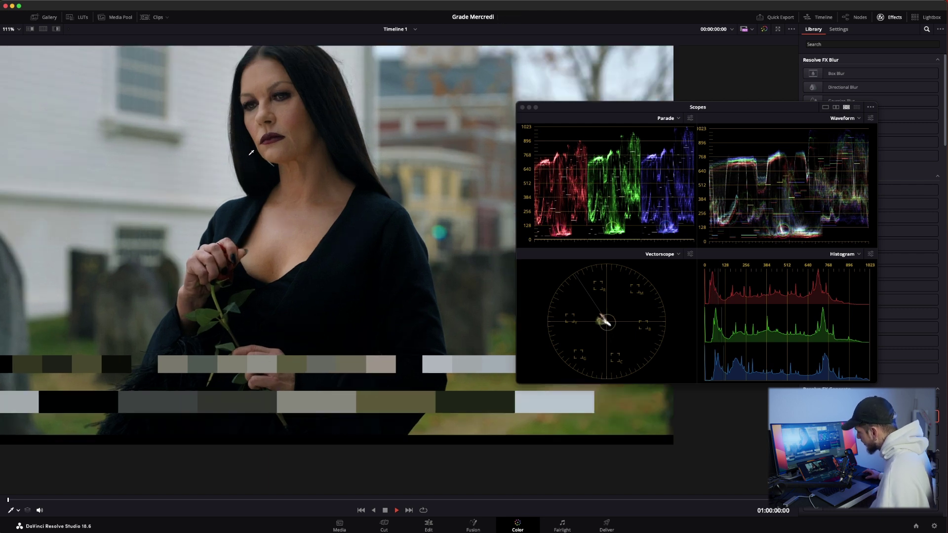
scroll(395, 207, down, 3)
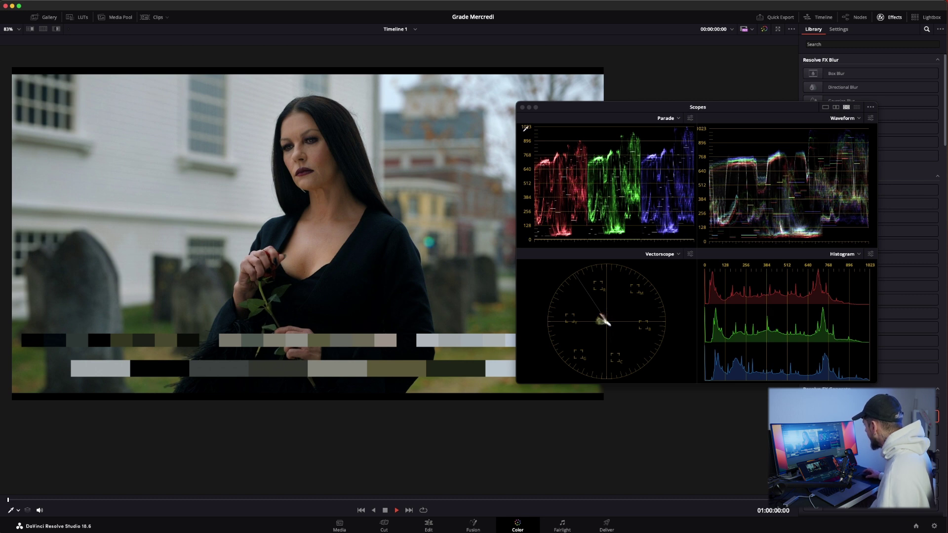
scroll(311, 184, down, 3)
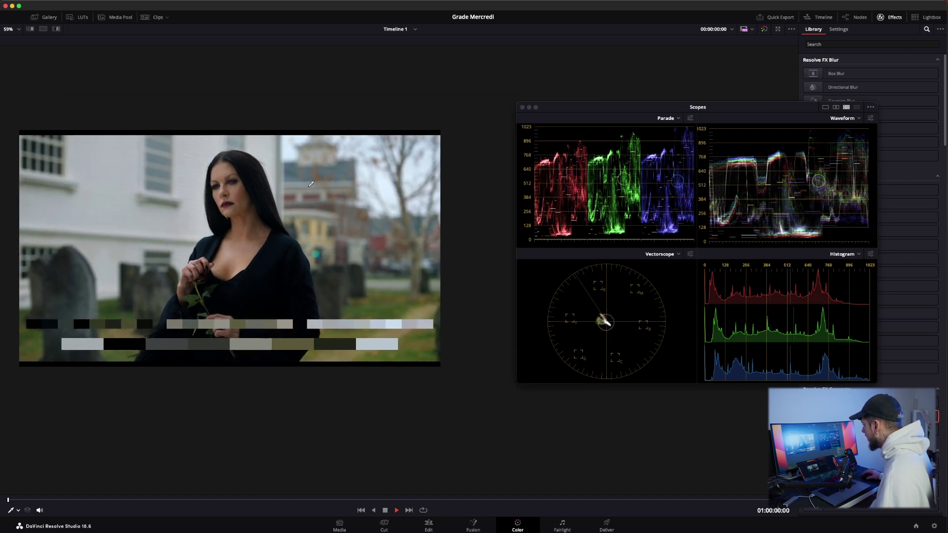
scroll(394, 184, up, 1)
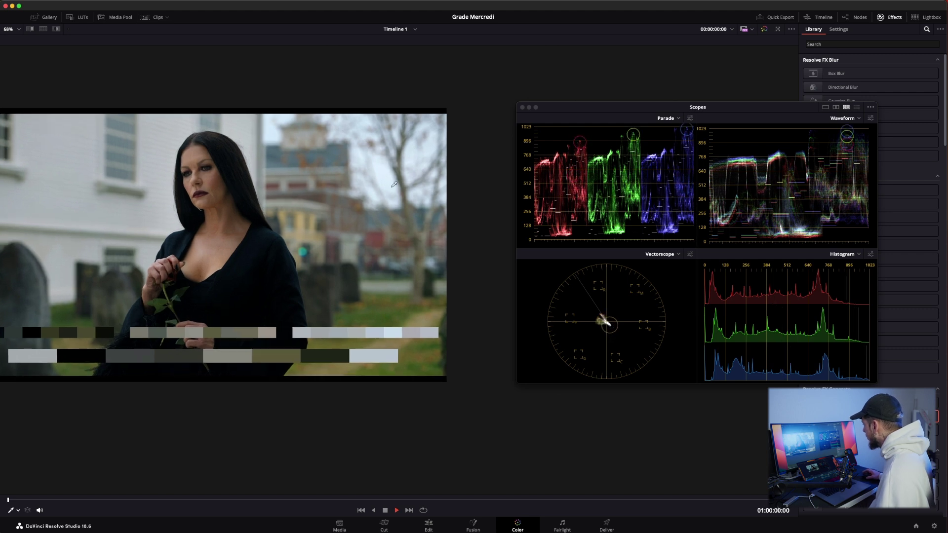
scroll(276, 230, down, 1)
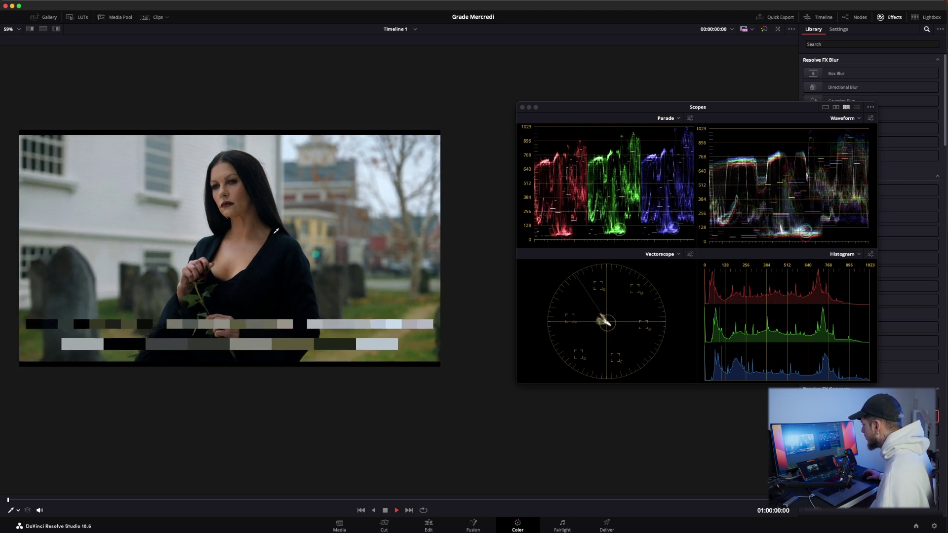
scroll(217, 254, up, 1)
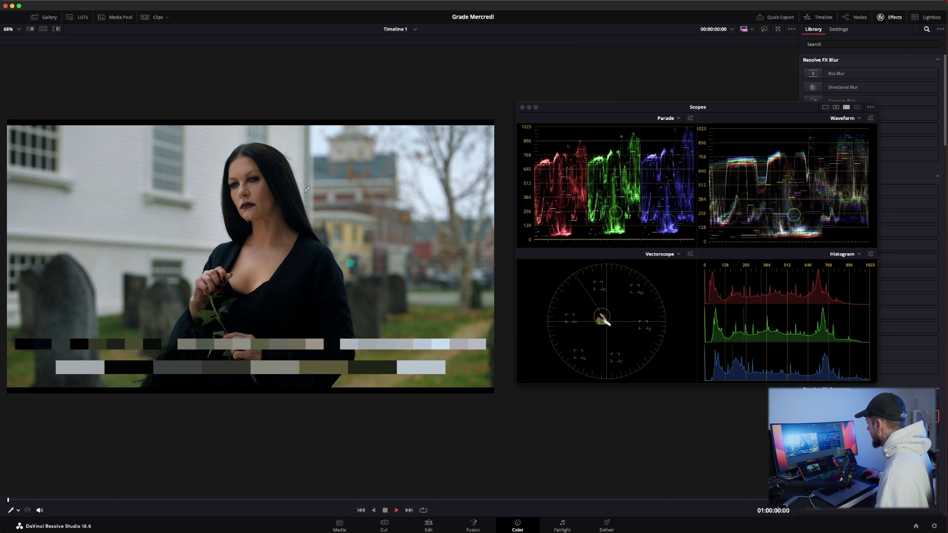
scroll(276, 209, down, 1)
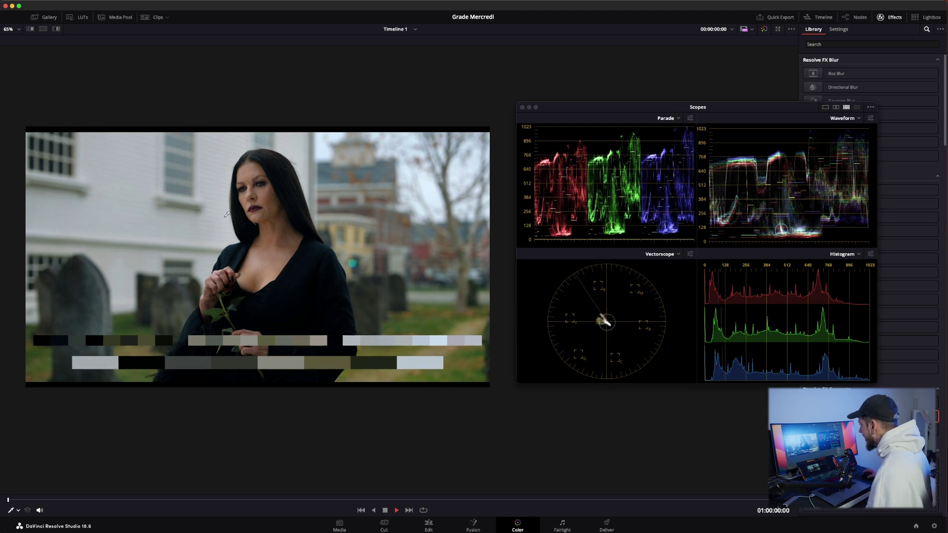
scroll(227, 214, up, 3)
scroll(247, 223, up, 3)
scroll(271, 229, up, 3)
scroll(403, 266, up, 2)
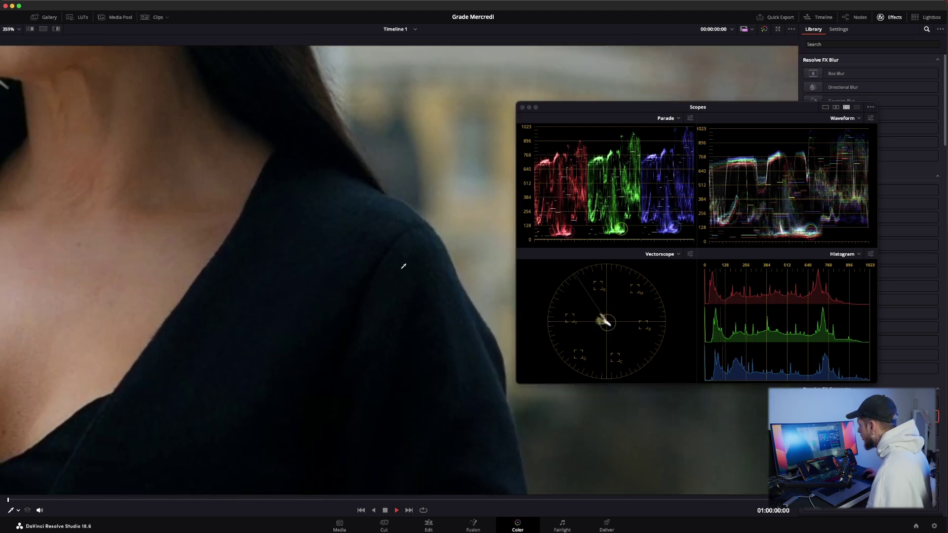
scroll(232, 224, down, 2)
scroll(247, 219, down, 3)
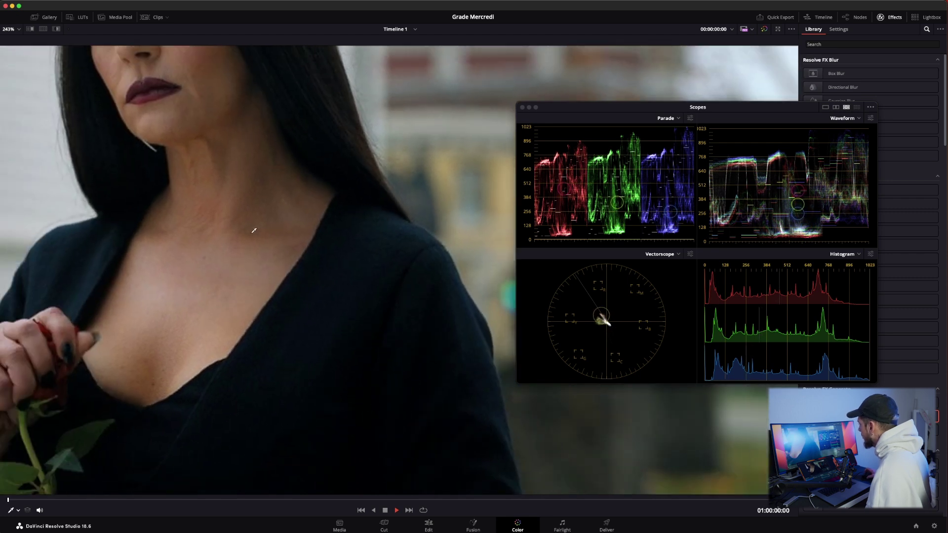
scroll(254, 230, down, 4)
scroll(261, 238, down, 2)
scroll(254, 237, down, 1)
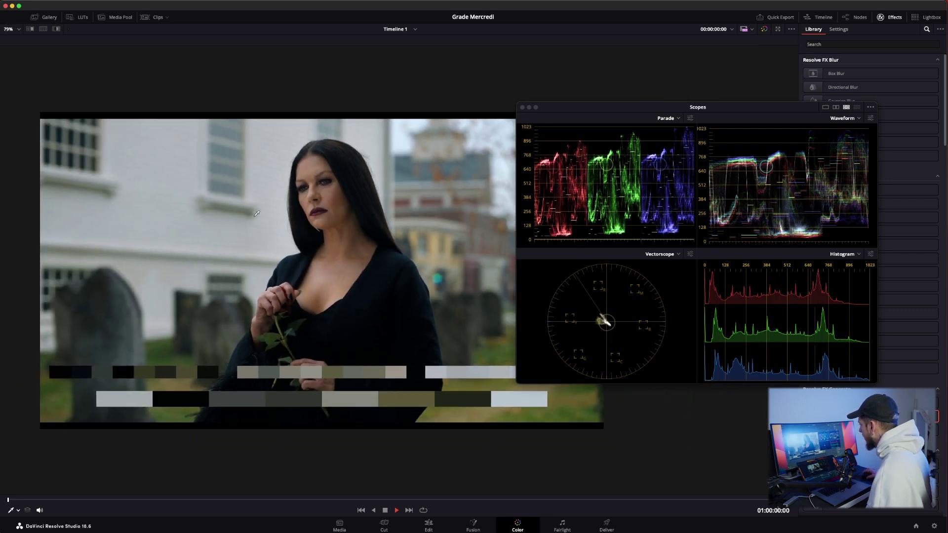
scroll(257, 213, up, 2)
scroll(296, 222, down, 1)
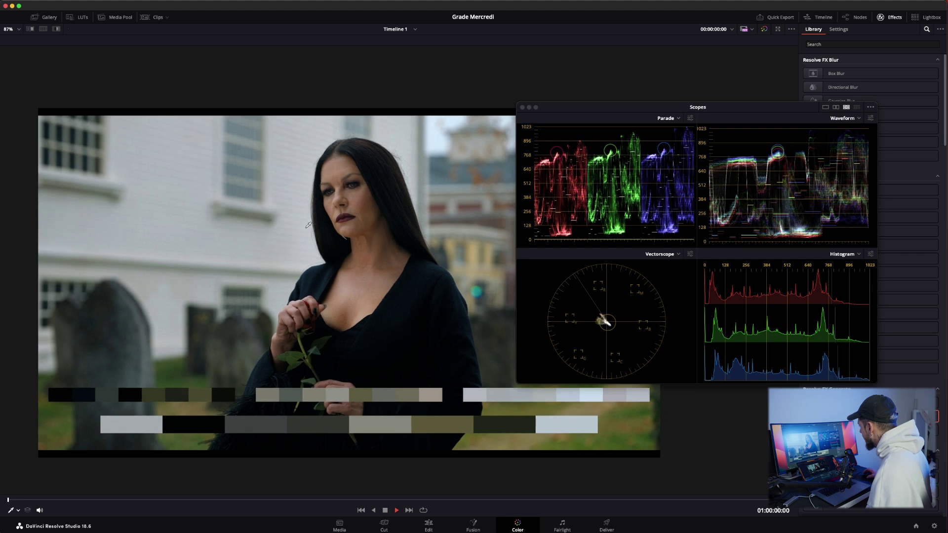
scroll(335, 209, up, 3)
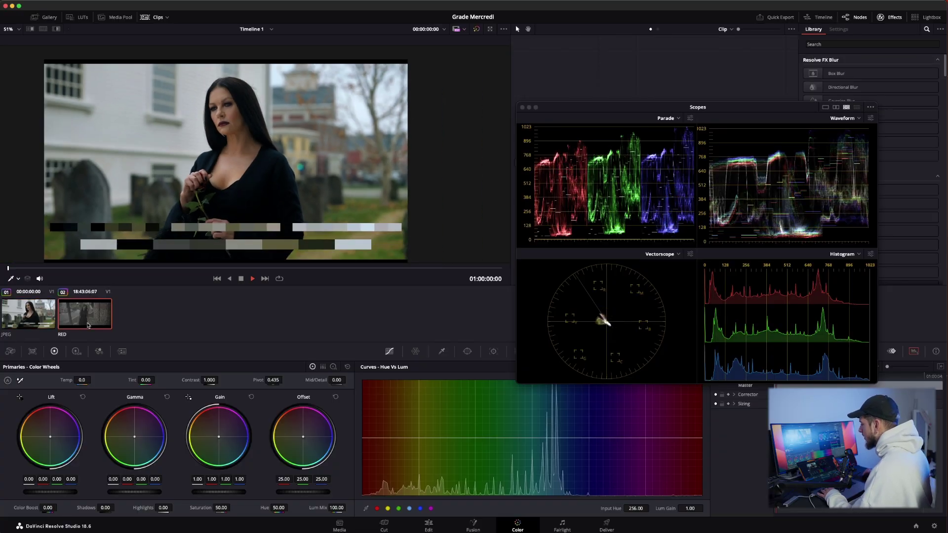
- Move the Scopes window off the image and scrub through the ungraded RED clip
scroll(231, 194, up, 3)
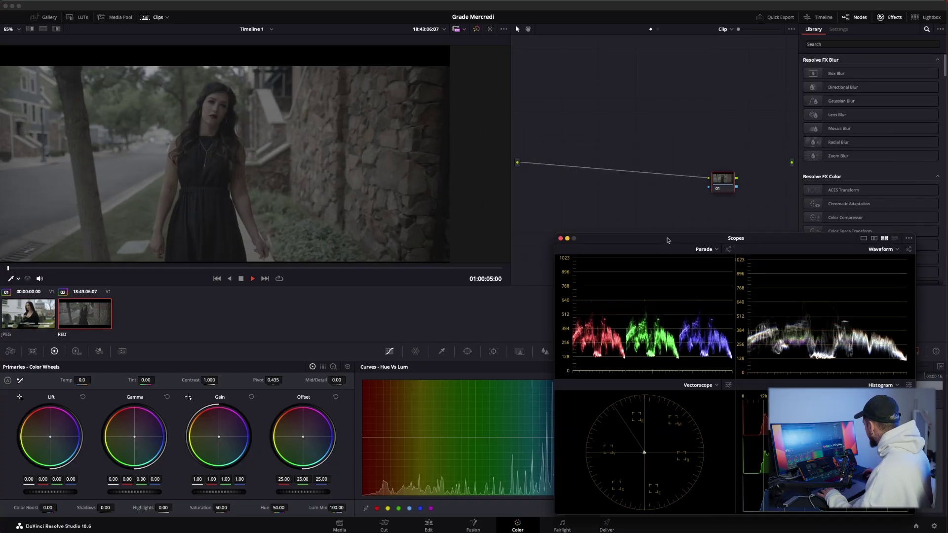
drag(625, 116, 685, 246)
scroll(154, 128, down, 2)
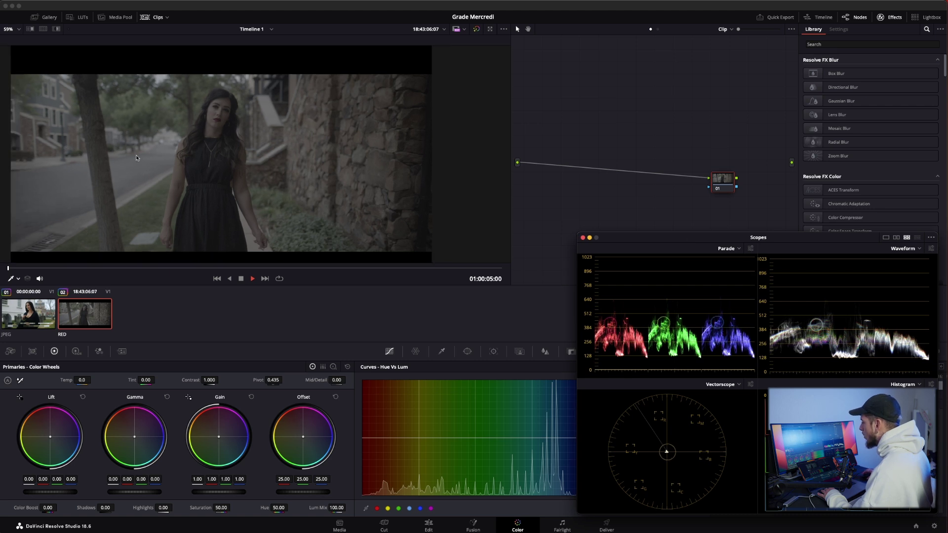
scroll(162, 154, down, 1)
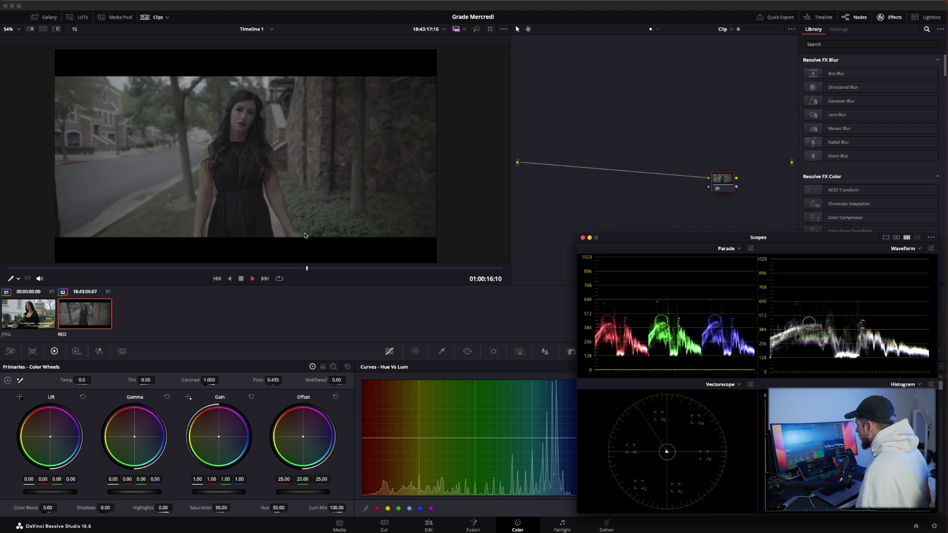
mouse_move(357, 272)
mouse_down()
mouse_move(485, 275)
mouse_move(262, 267)
mouse_up()
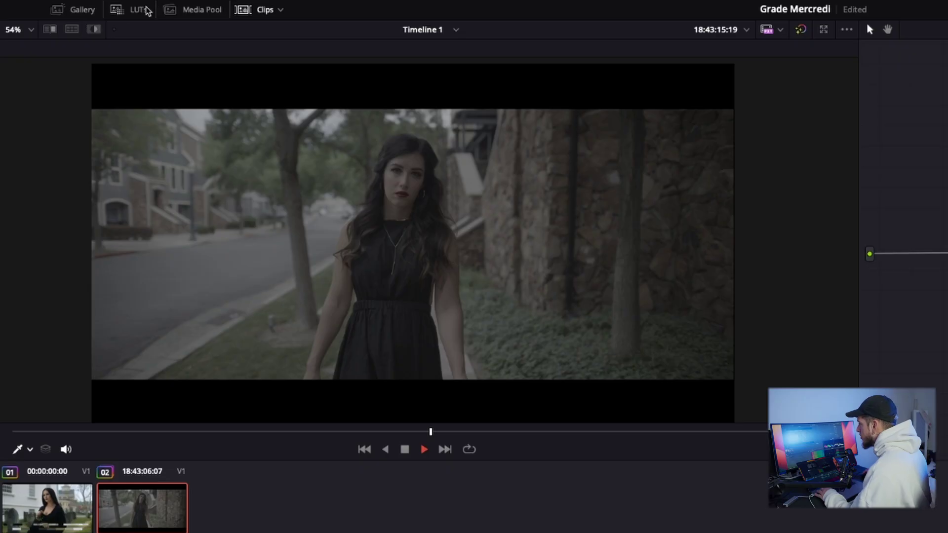
- Apply the RED RWG Log3G10-to-Rec709 LUT on the REC 709 node and add a node 01 before it
click(138, 10)
click(29, 286)
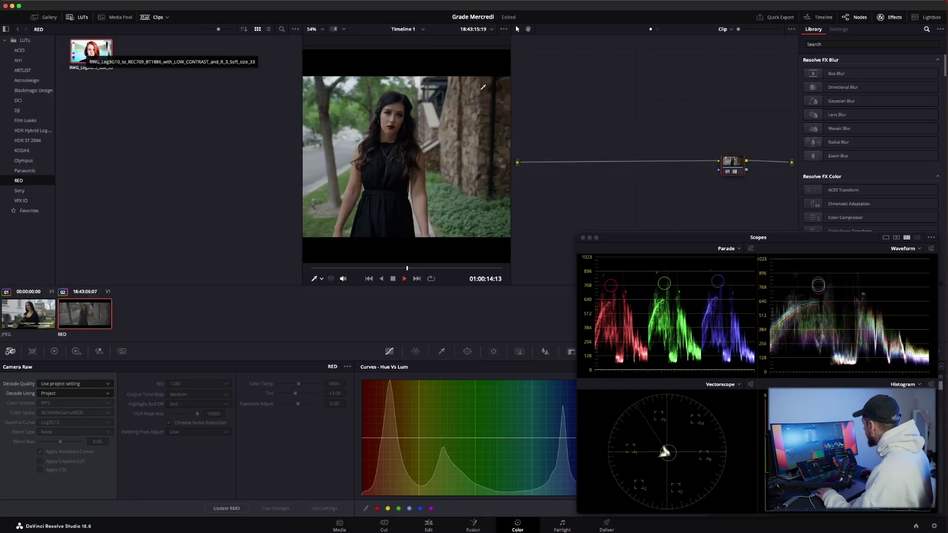
click(88, 20)
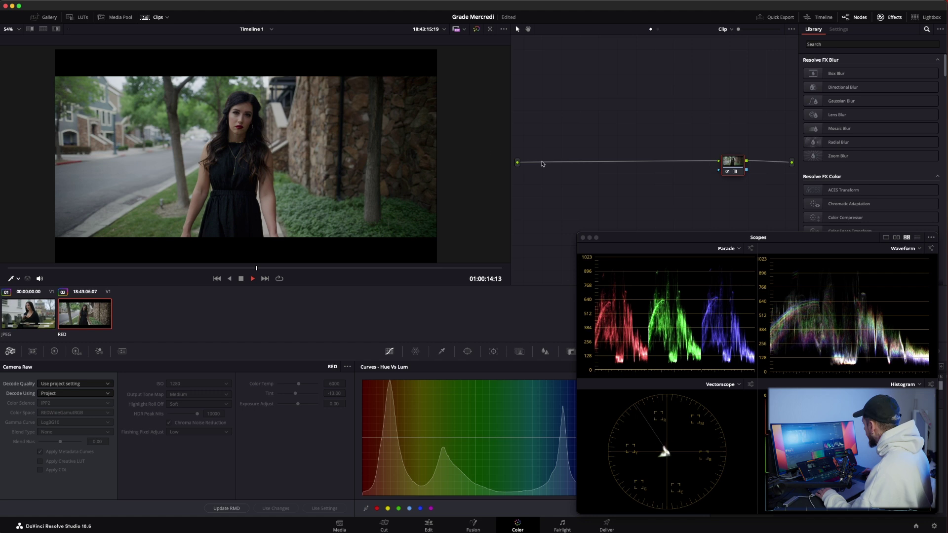
drag(723, 169, 742, 170)
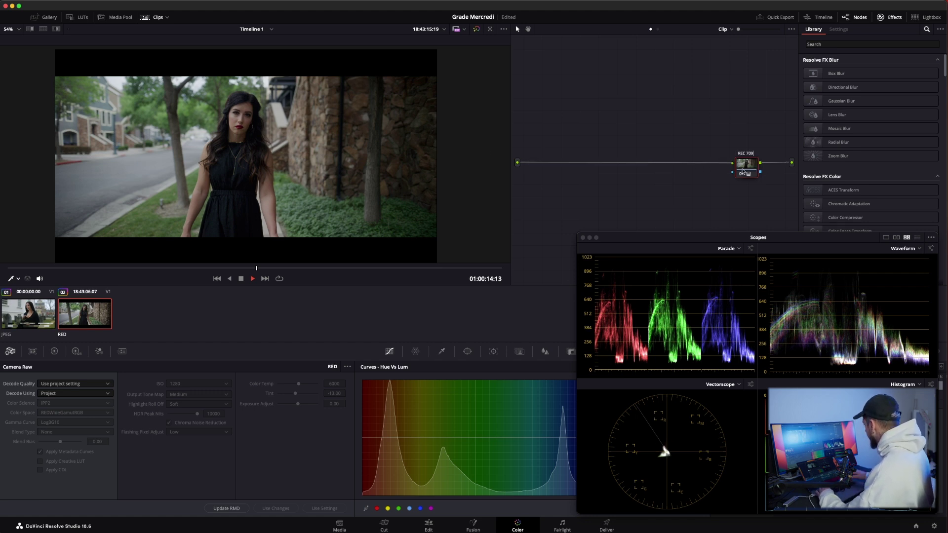
drag(742, 171, 749, 172)
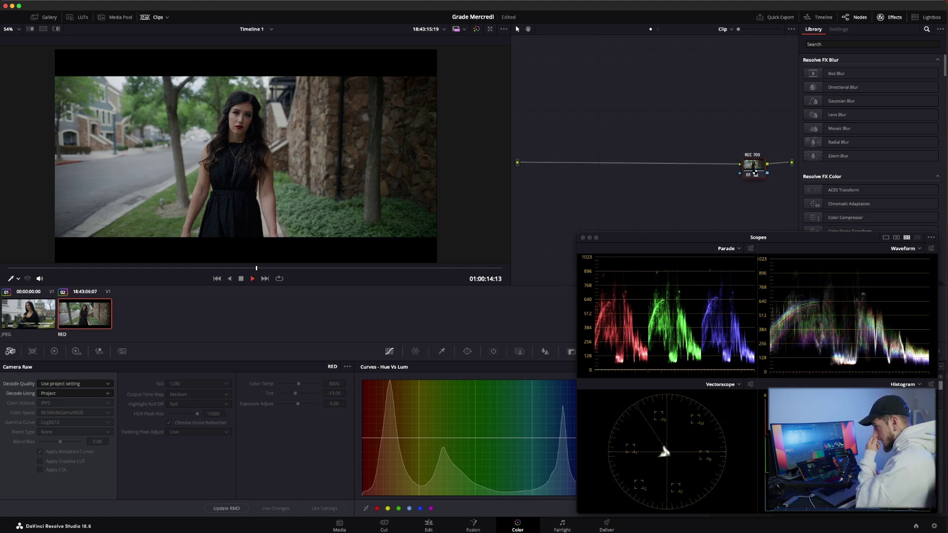
key(shift+s)
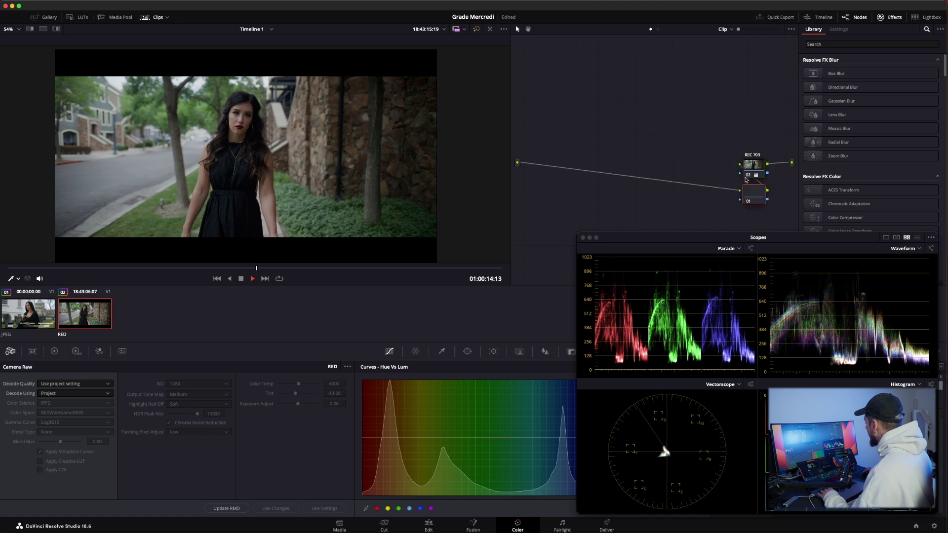
drag(752, 199, 537, 113)
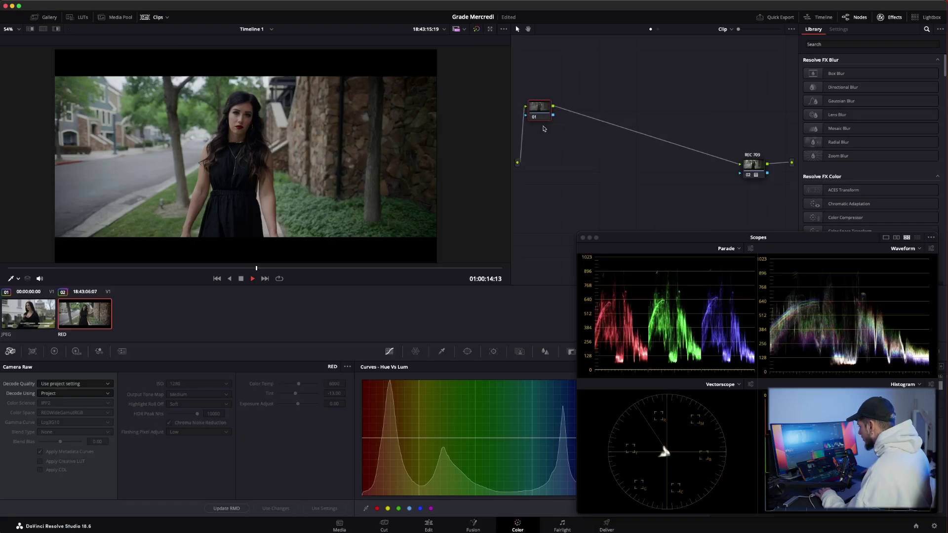
- Set EXP node exposure to gain 1.13, gamma -0.01, lift 0, then add a node after it
click(54, 351)
drag(633, 242, 640, 251)
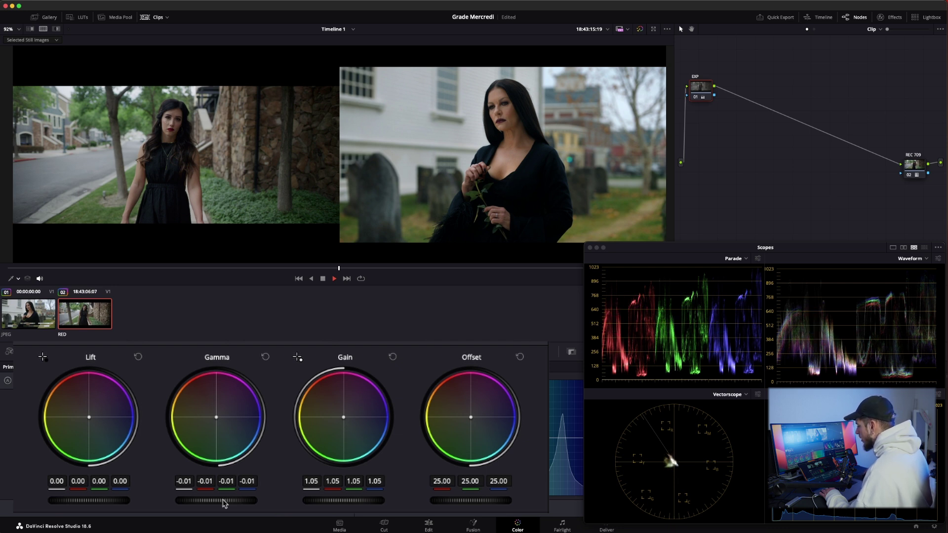
drag(226, 501, 219, 501)
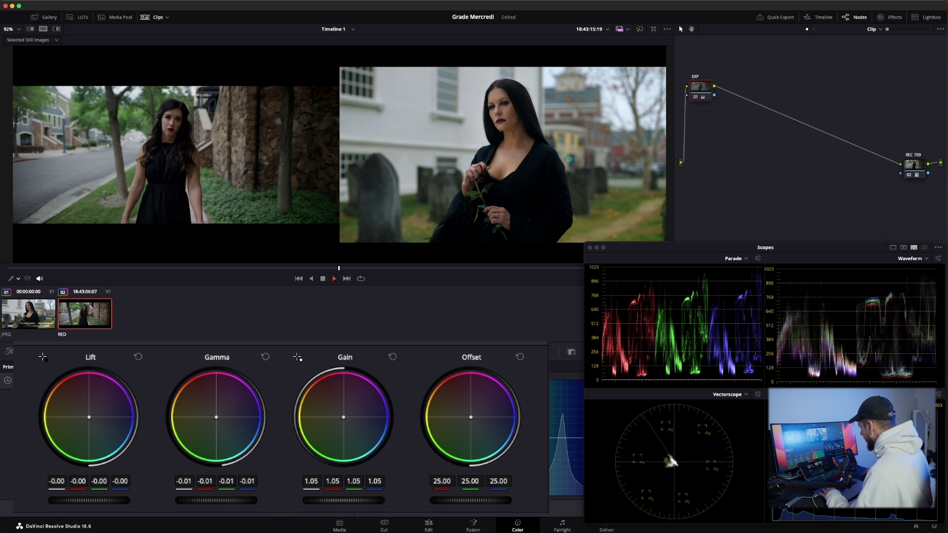
drag(114, 501, 116, 501)
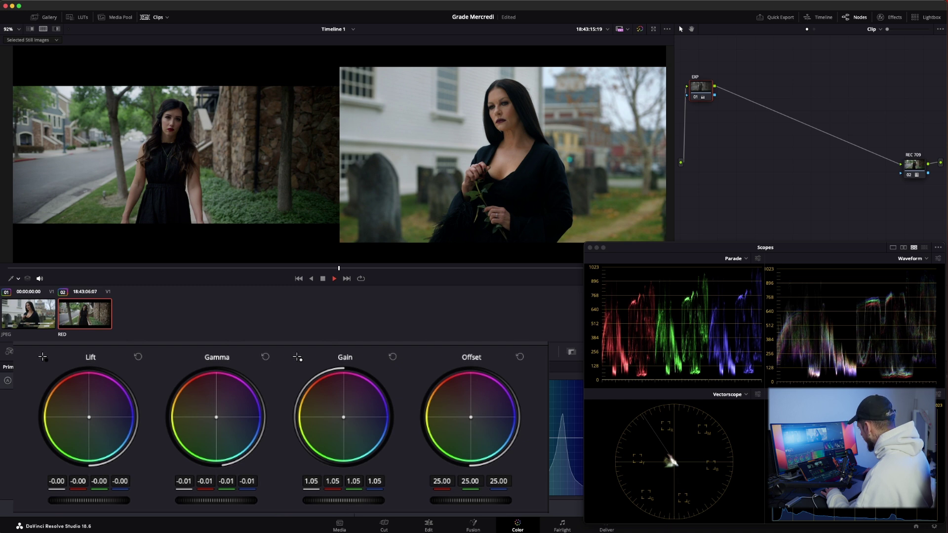
drag(343, 500, 348, 500)
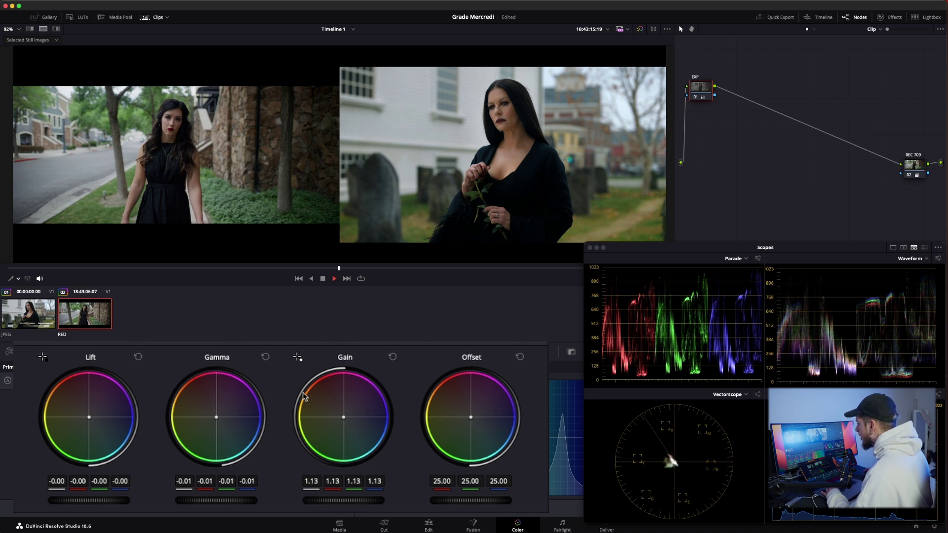
key(alt+s)
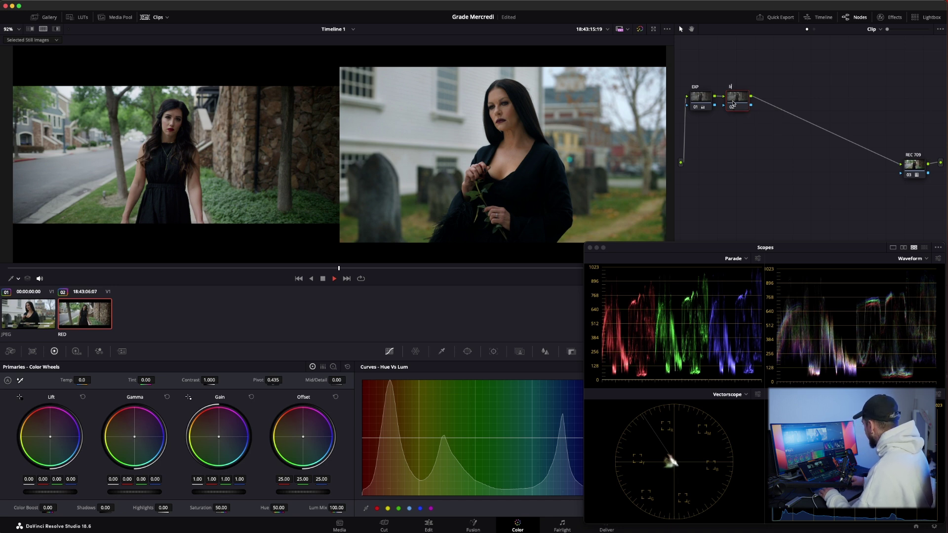
- Label node 02 BAL and shift Offset toward blue: 24.69 red, 24.81 green, 25.40 blue
text(AL)
key(Return)
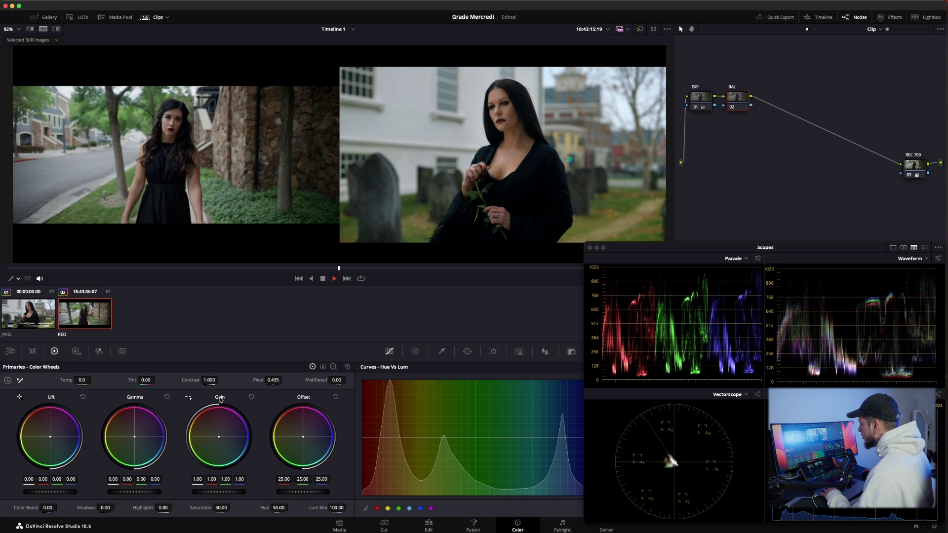
drag(303, 436, 305, 438)
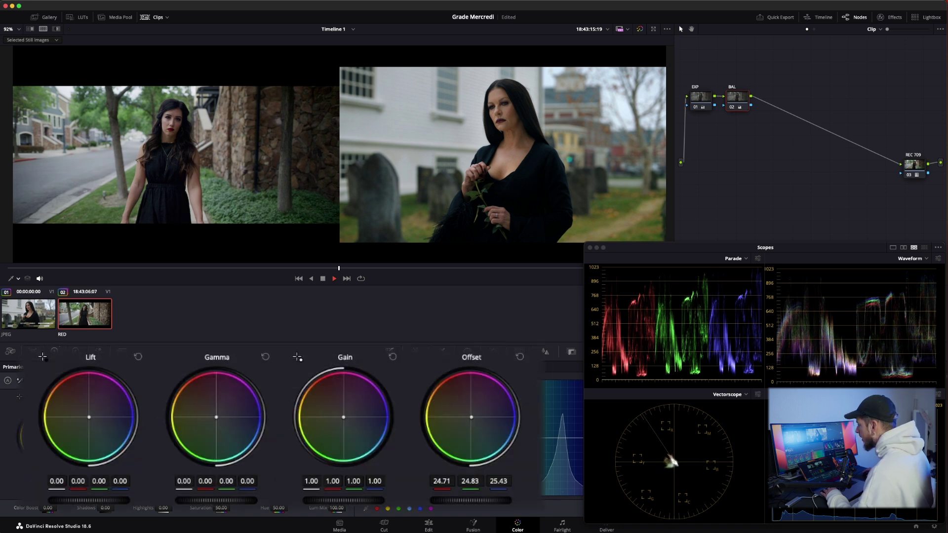
scroll(256, 180, up, 3)
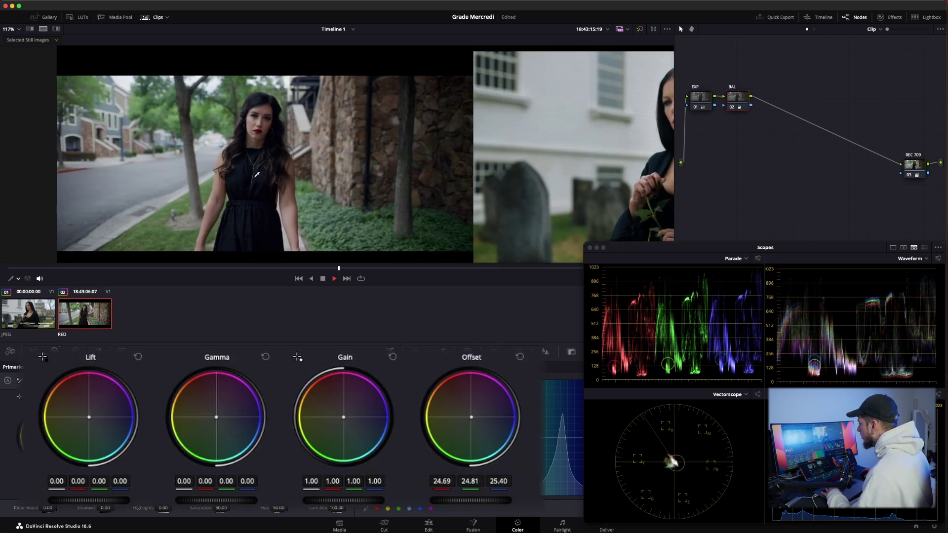
scroll(255, 179, up, 3)
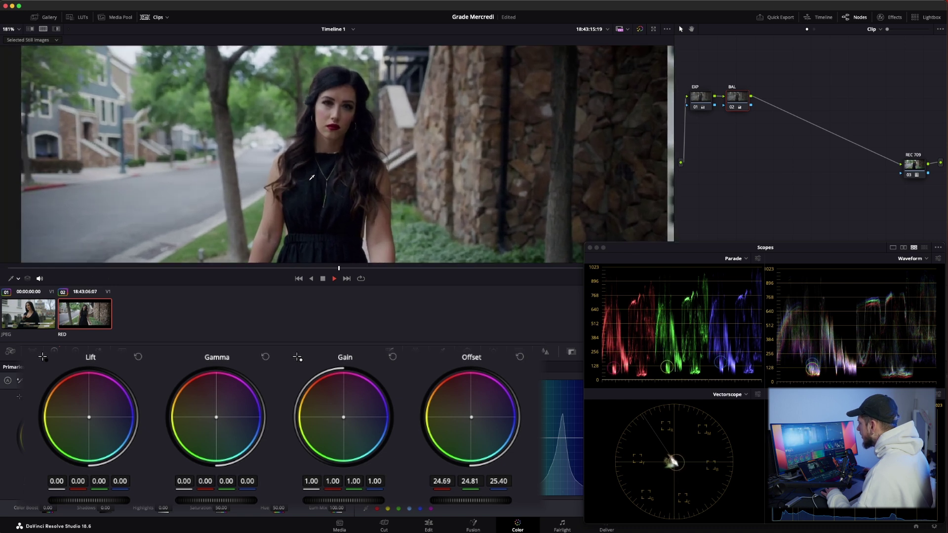
scroll(311, 176, down, 4)
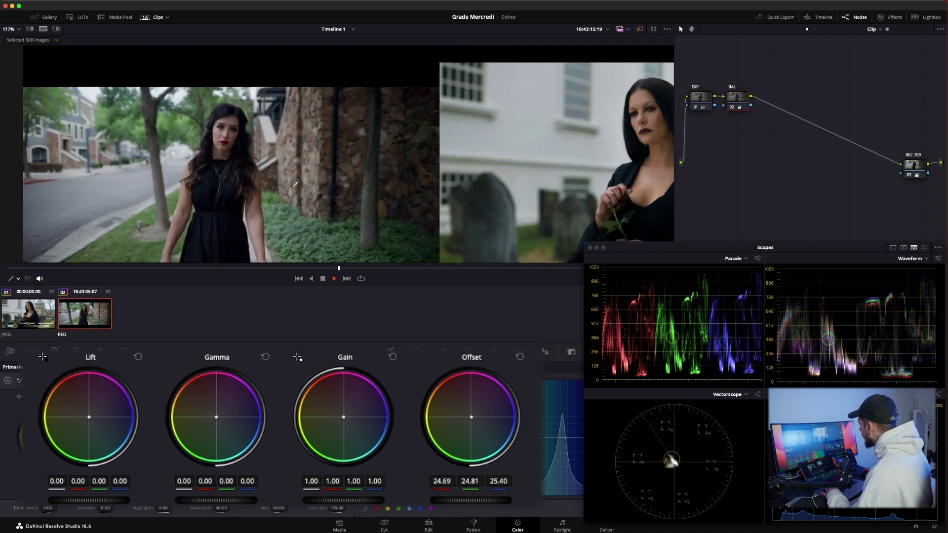
scroll(192, 189, left, 3)
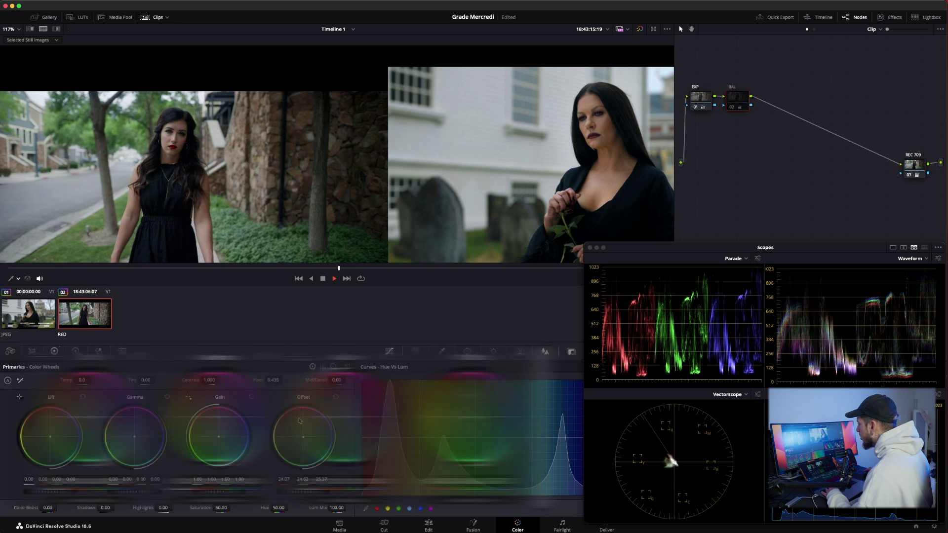
- Enlarge the viewer with Alt+F, close the Scopes window, and zoom into the split-screen comparison
key(alt+f)
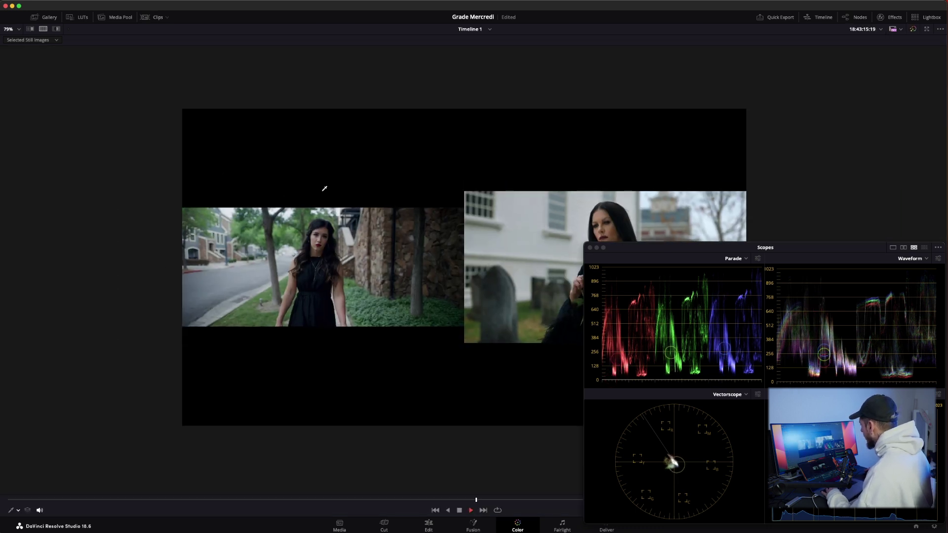
scroll(306, 177, up, 5)
scroll(345, 198, left, 3)
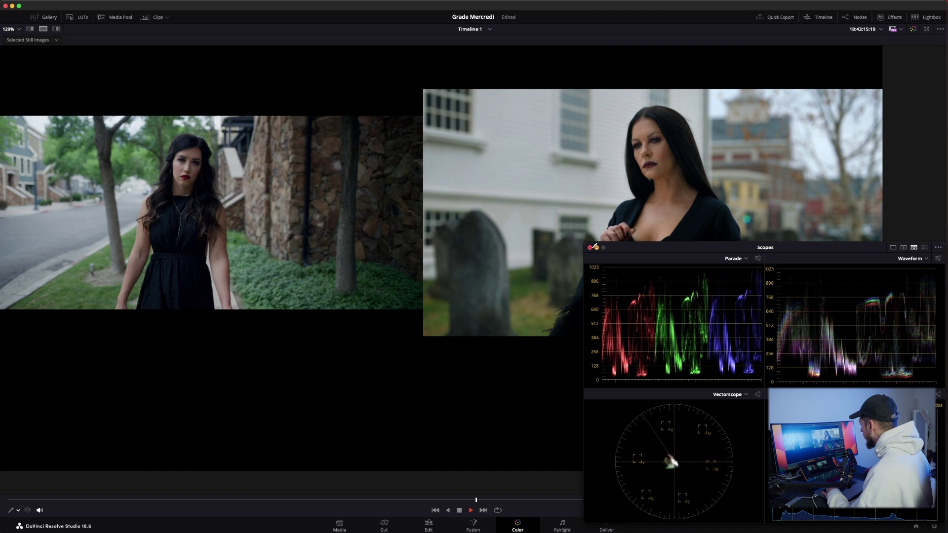
click(596, 246)
scroll(386, 214, down, 3)
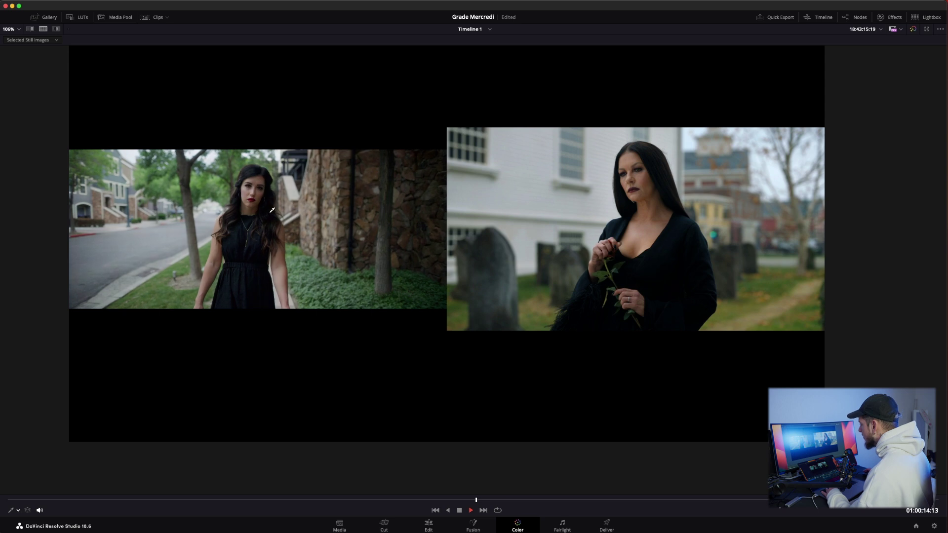
scroll(272, 210, up, 3)
scroll(347, 218, left, 3)
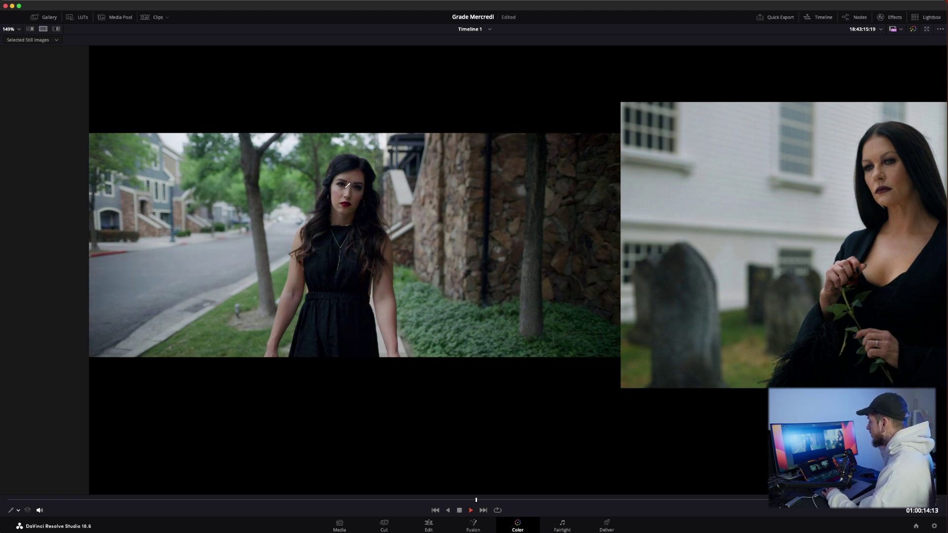
scroll(420, 204, down, 3)
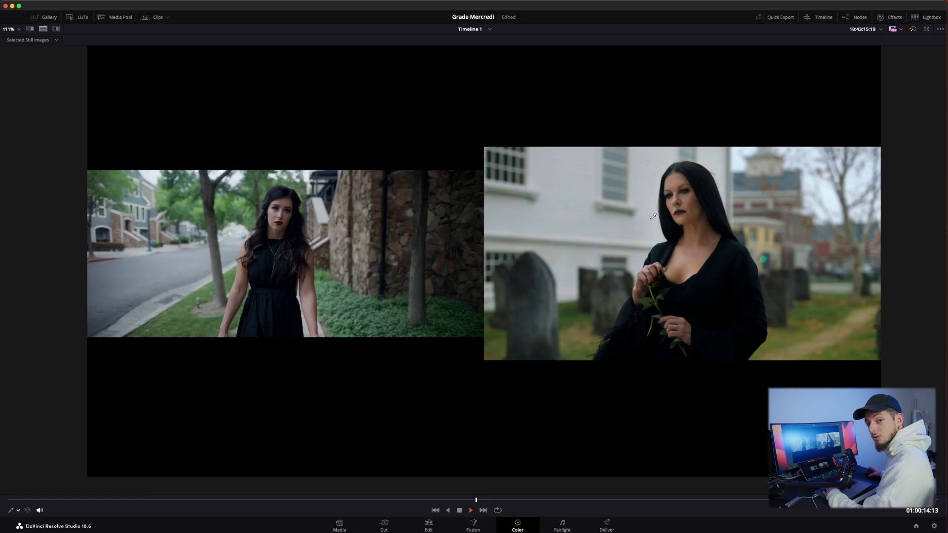
- Add a parallel node branch after BAL and morph its Parallel Mixer into a Layer Mixer
key(alt+f)
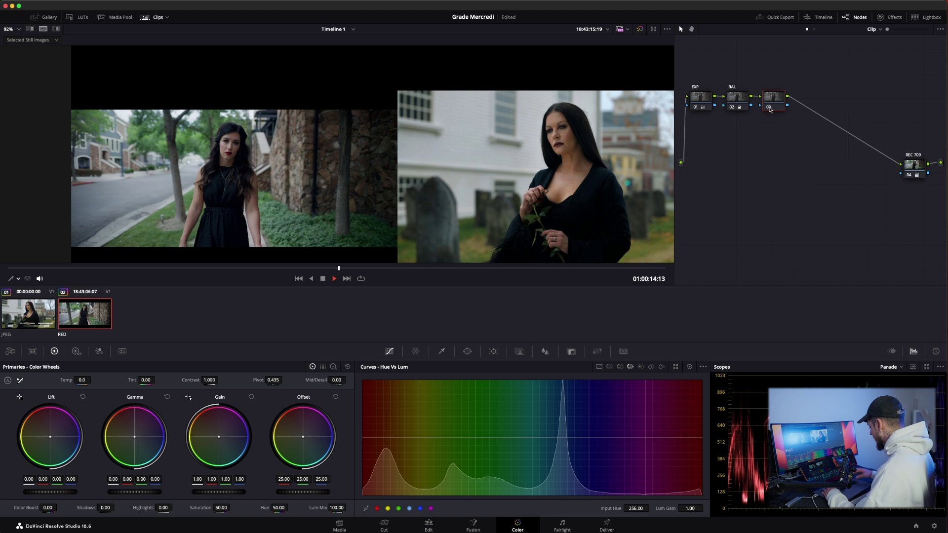
key(alt+p)
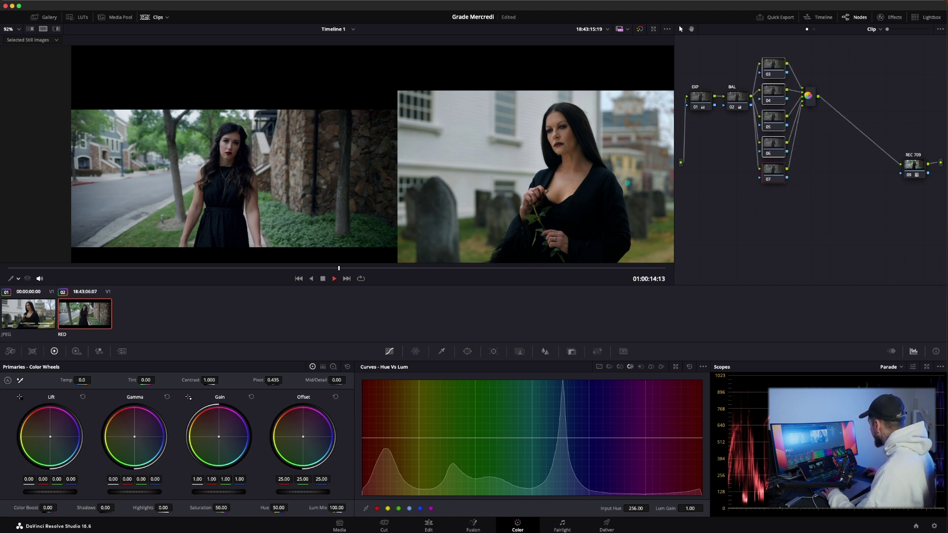
right_click(810, 97)
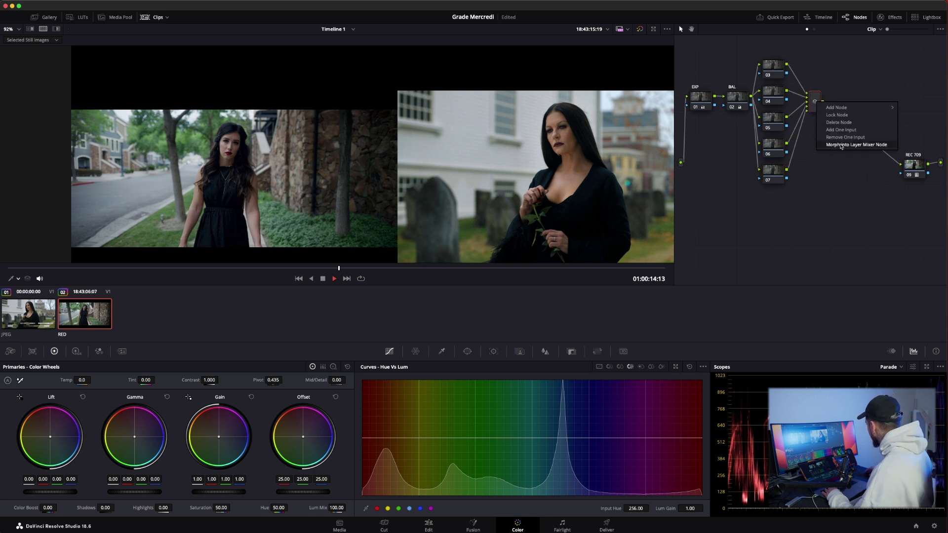
click(839, 144)
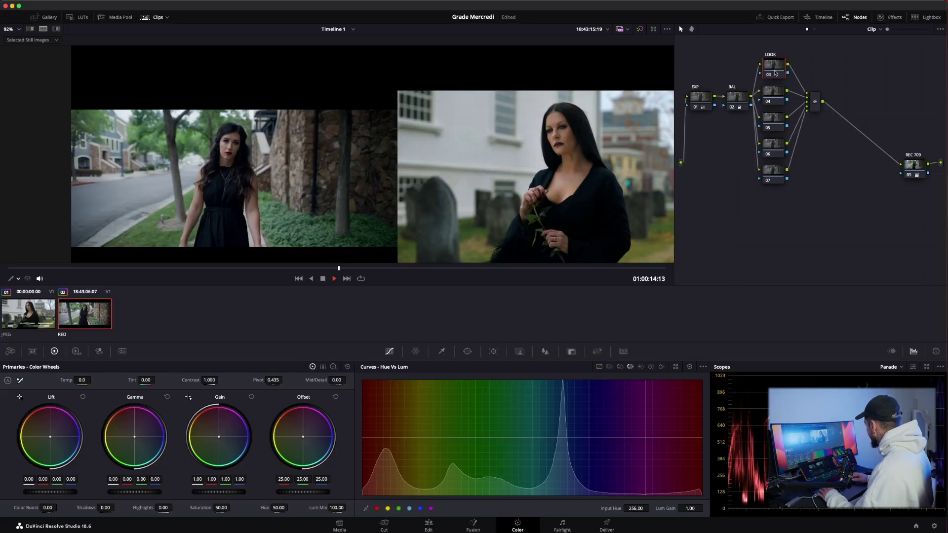
scroll(246, 161, right, 3)
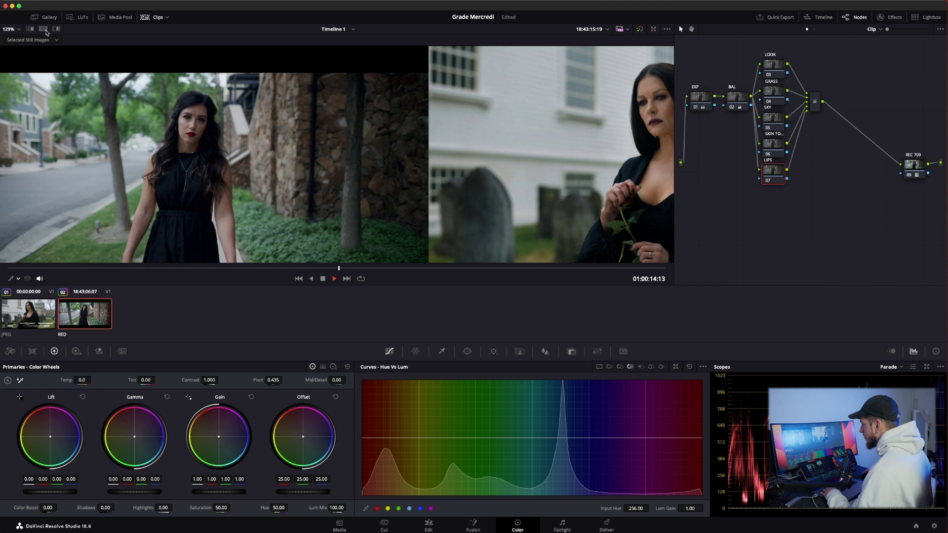
- Turn off the still comparison, zoom onto the face, and sample the red lips with the HSL qualifier
click(46, 31)
scroll(386, 195, up, 3)
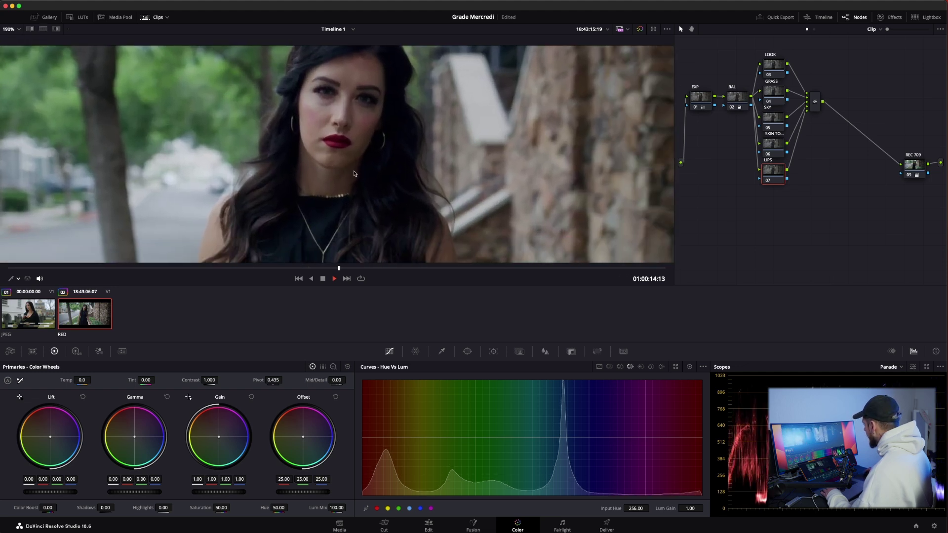
drag(386, 194, 319, 170)
click(443, 351)
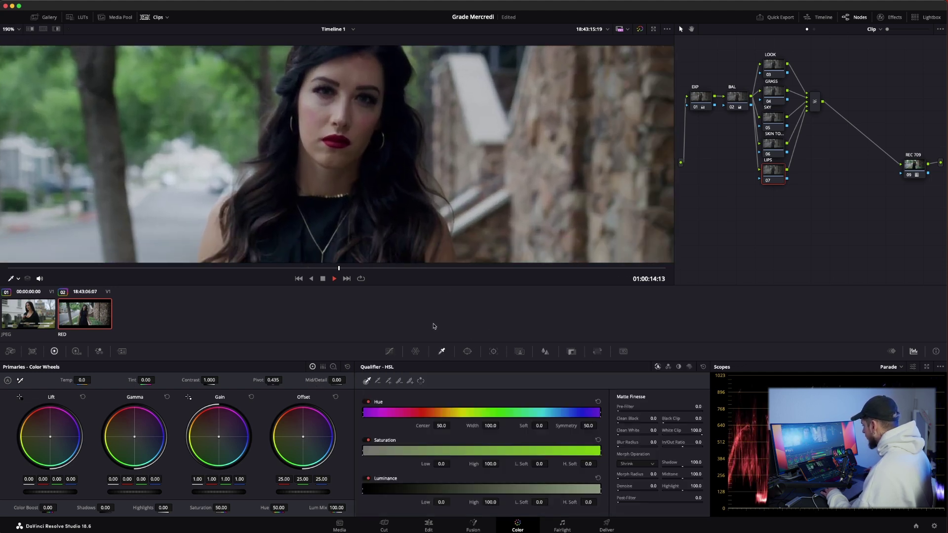
drag(333, 139, 340, 142)
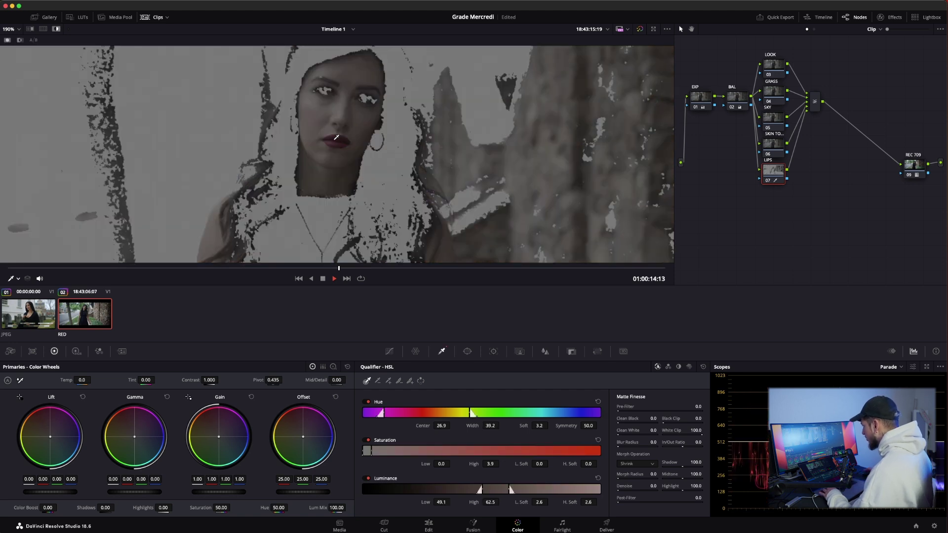
- Refine the lips key with a narrower hue, higher Sat Low and luminance range 45.3–58.5
scroll(336, 137, down, 3)
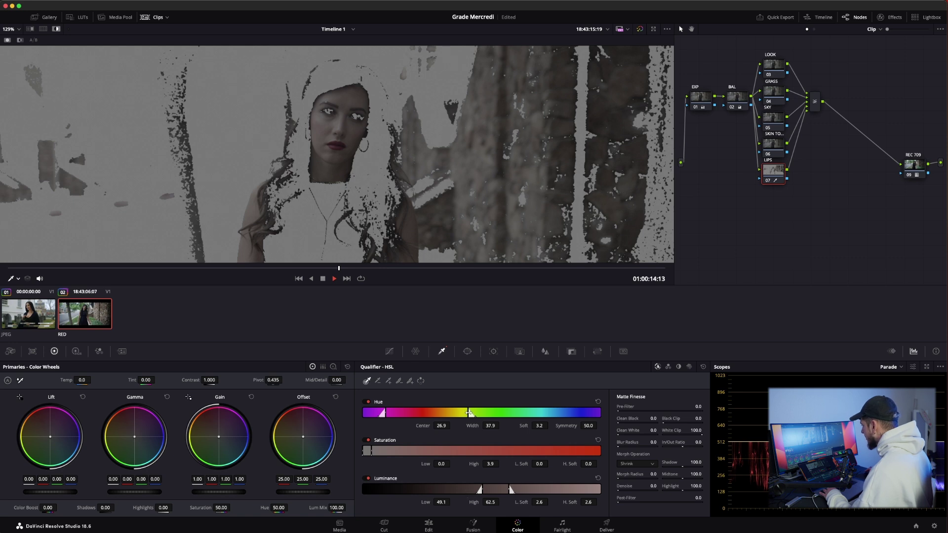
drag(469, 412, 435, 413)
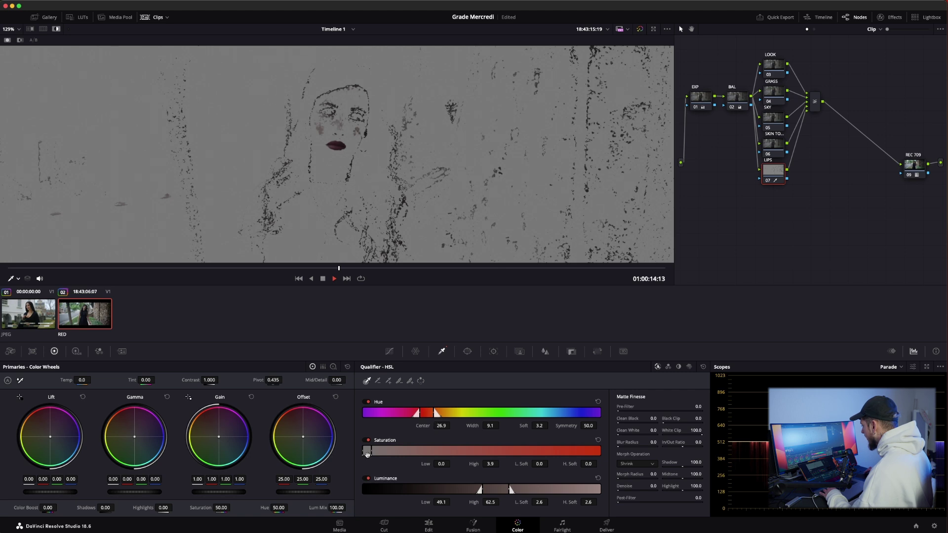
drag(362, 450, 364, 450)
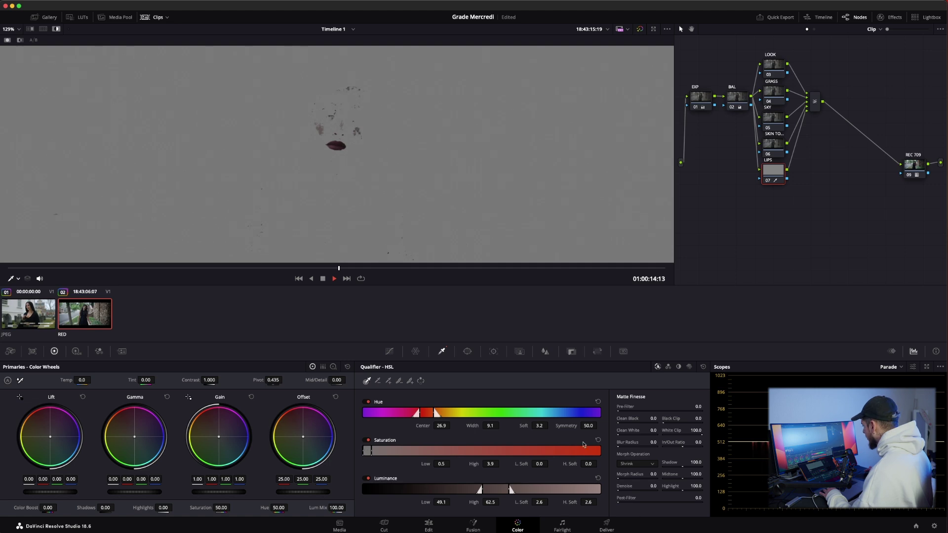
drag(500, 488, 489, 490)
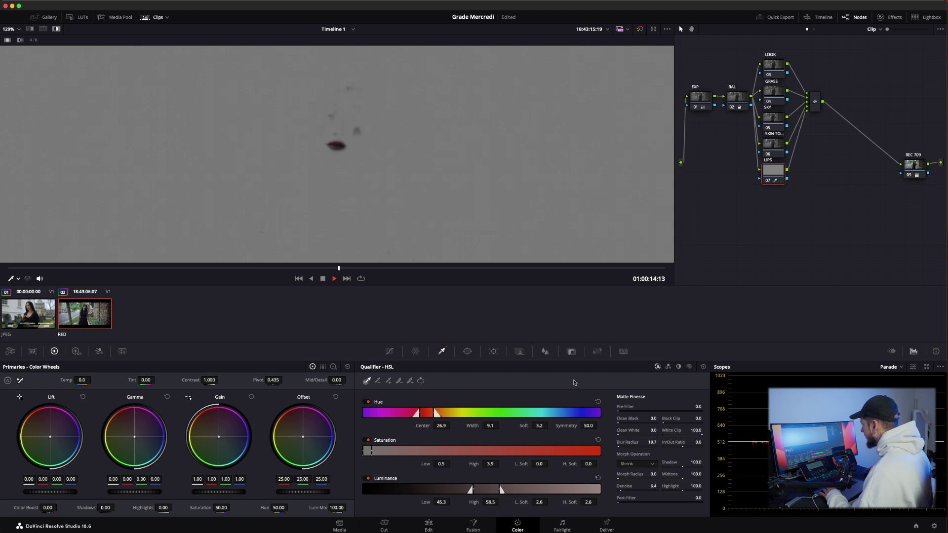
scroll(320, 129, up, 5)
scroll(320, 128, up, 3)
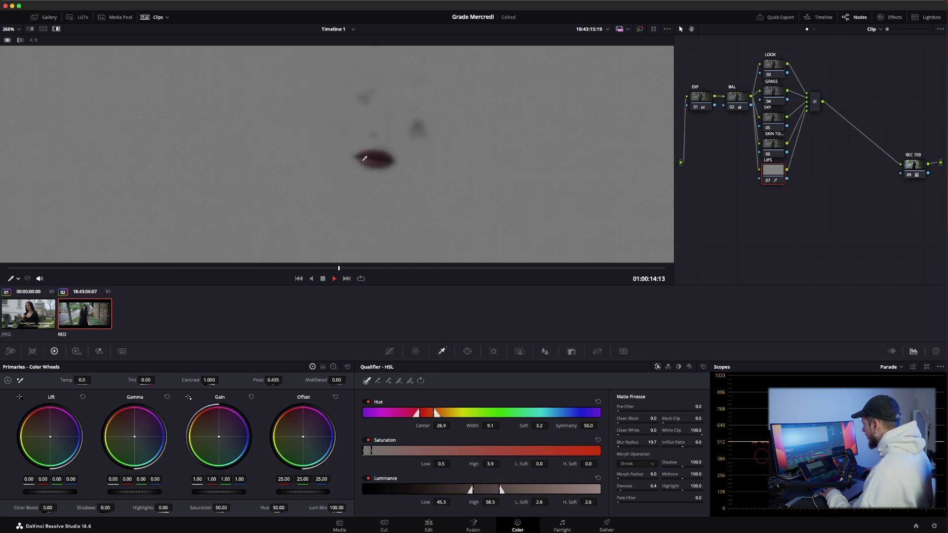
- Add a Circle window to the LIPS node, shrinking and flattening it into an ellipse over the lips
click(467, 350)
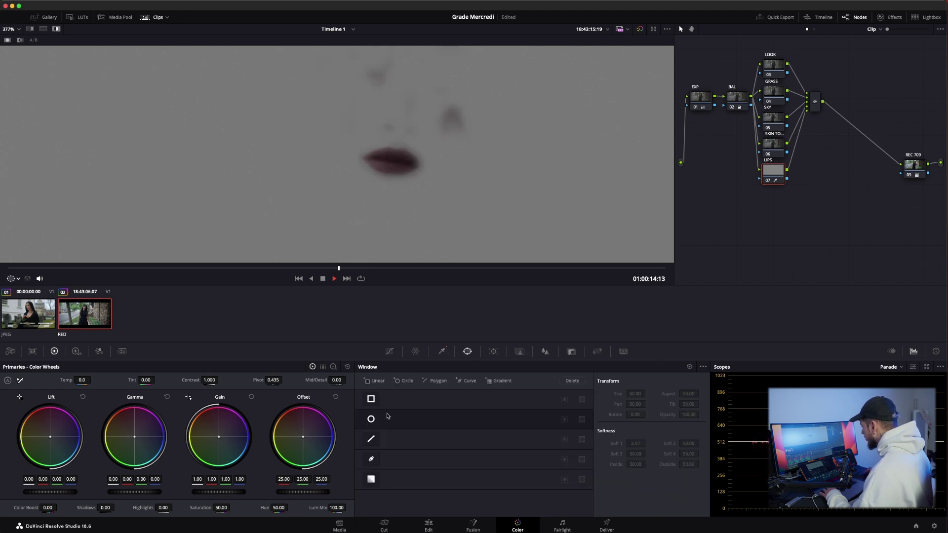
click(371, 419)
scroll(411, 197, down, 3)
scroll(411, 197, down, 3)
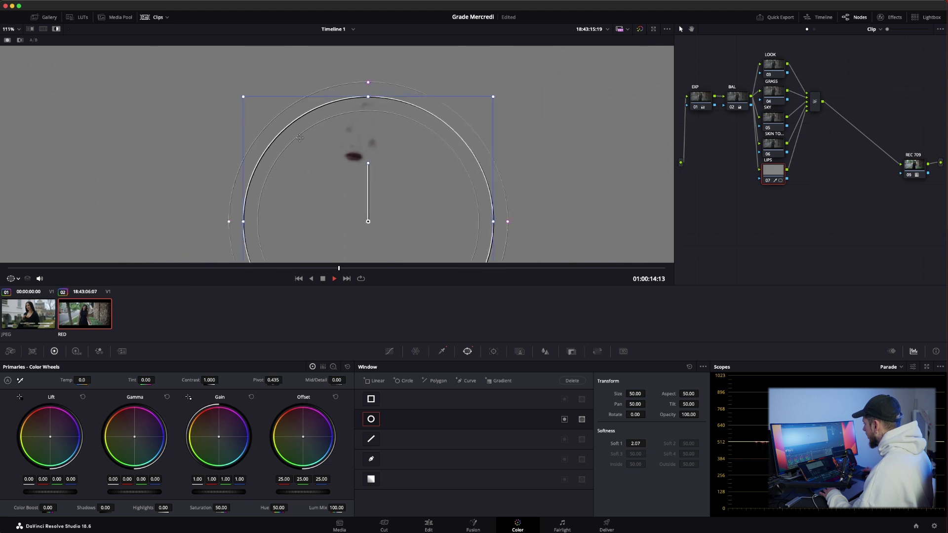
mouse_move(312, 153)
mouse_down()
mouse_move(352, 199)
mouse_move(361, 149)
mouse_up()
scroll(351, 150, up, 4)
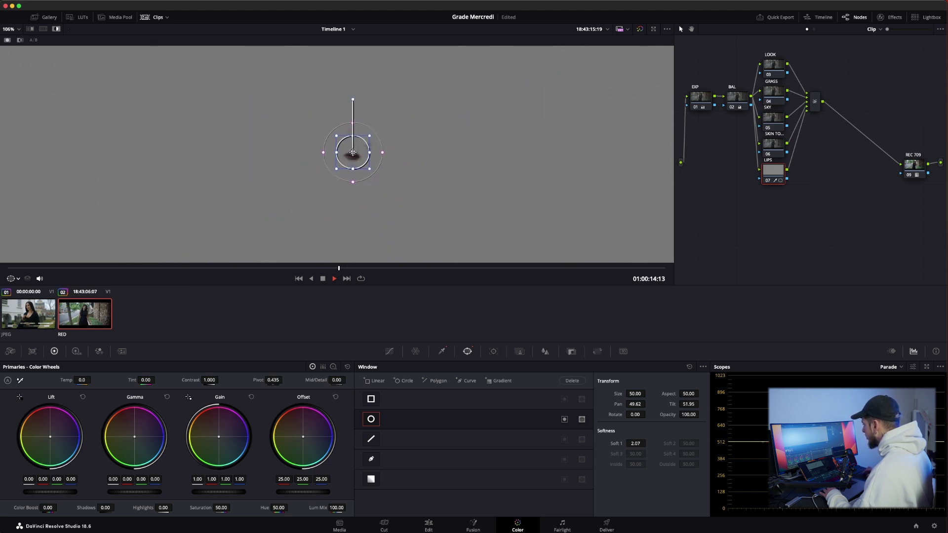
scroll(352, 150, up, 1)
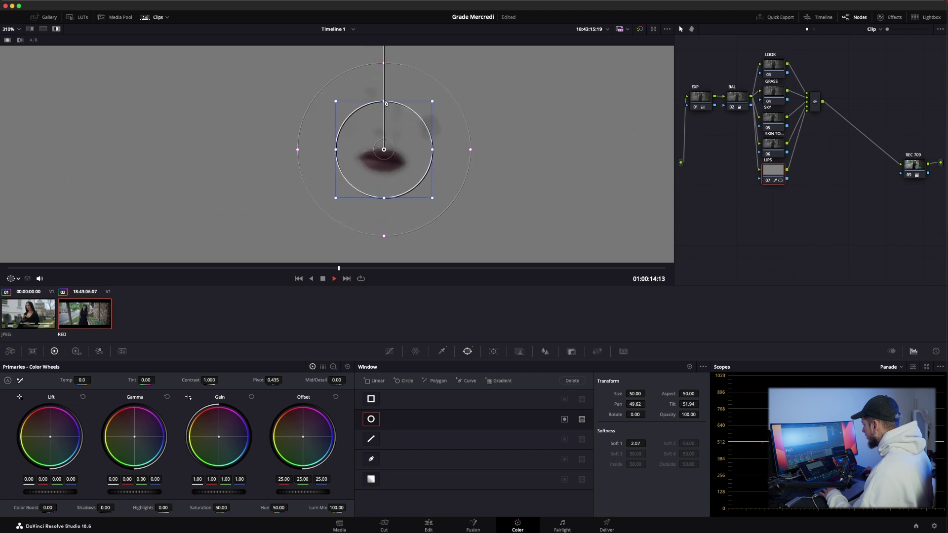
drag(386, 103, 383, 145)
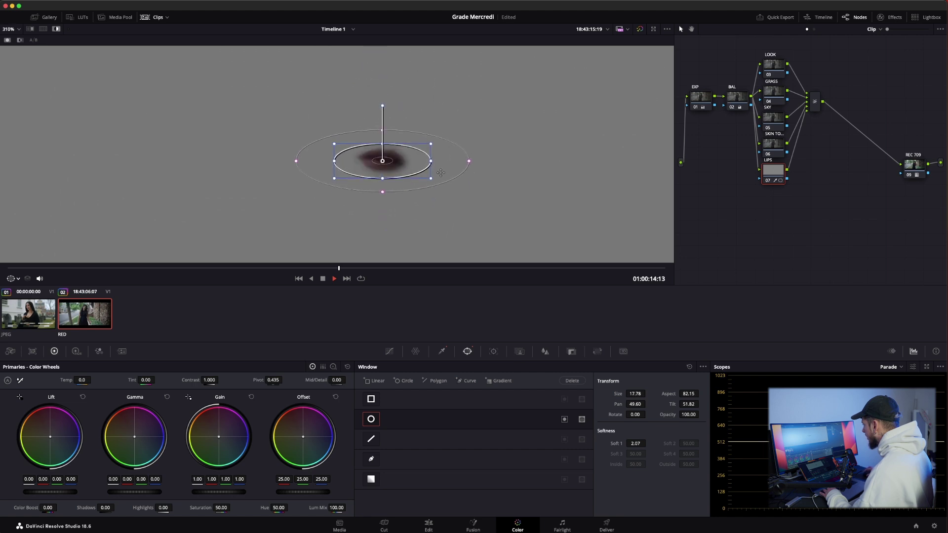
- Finish the ellipse at size 17.78, rotation 5.51 and softness 0.65, then check the lips matte
drag(472, 162, 442, 161)
drag(381, 107, 392, 104)
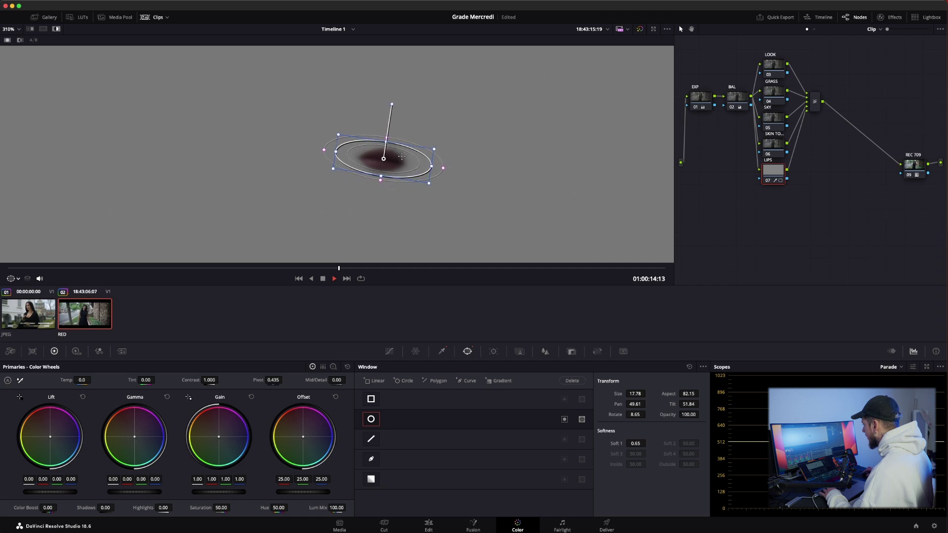
drag(425, 161, 393, 165)
drag(391, 103, 385, 105)
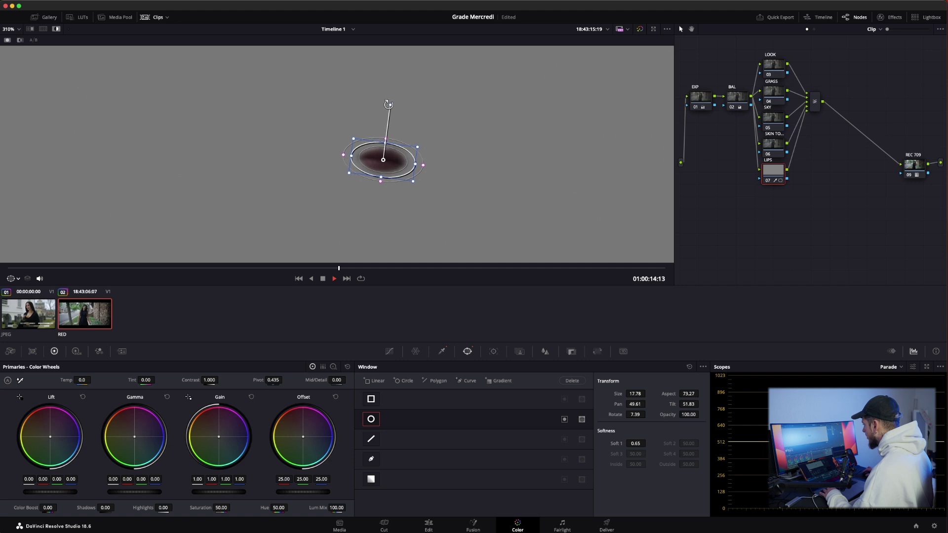
drag(391, 163, 390, 163)
key(shift+h)
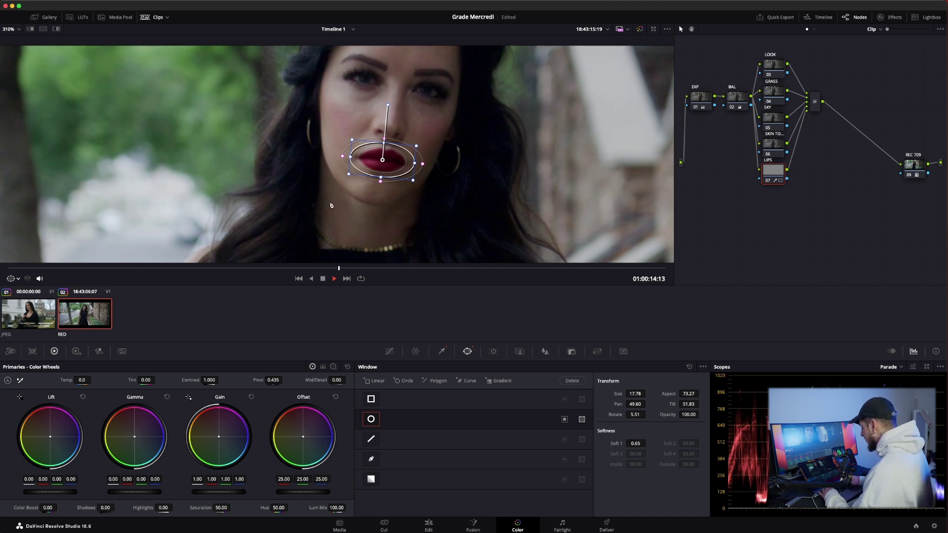
key(shift+h)
key(shift+h)
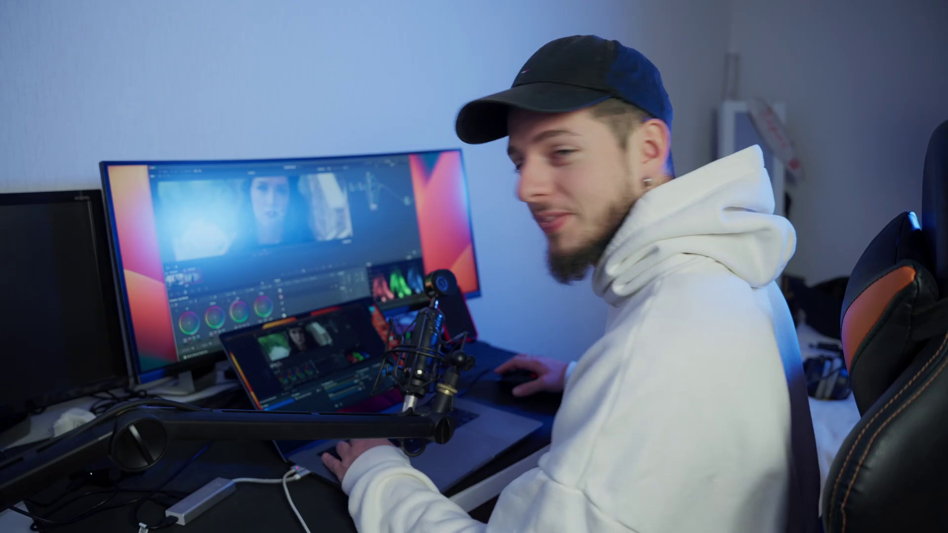
- Wipe the RED clip against the Wednesday reference still and zoom in on the lips
key(alt+super+w)
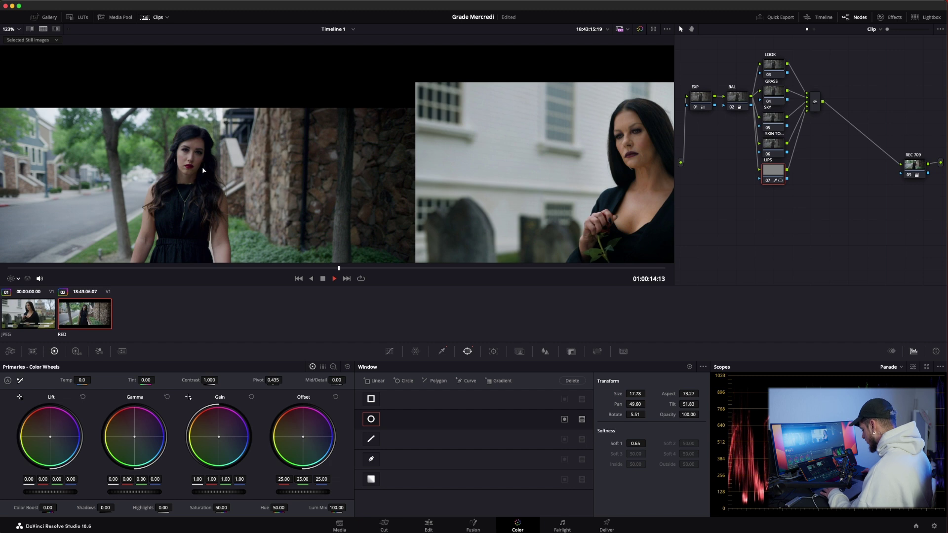
key(alt+super+w)
scroll(500, 162, down, 2)
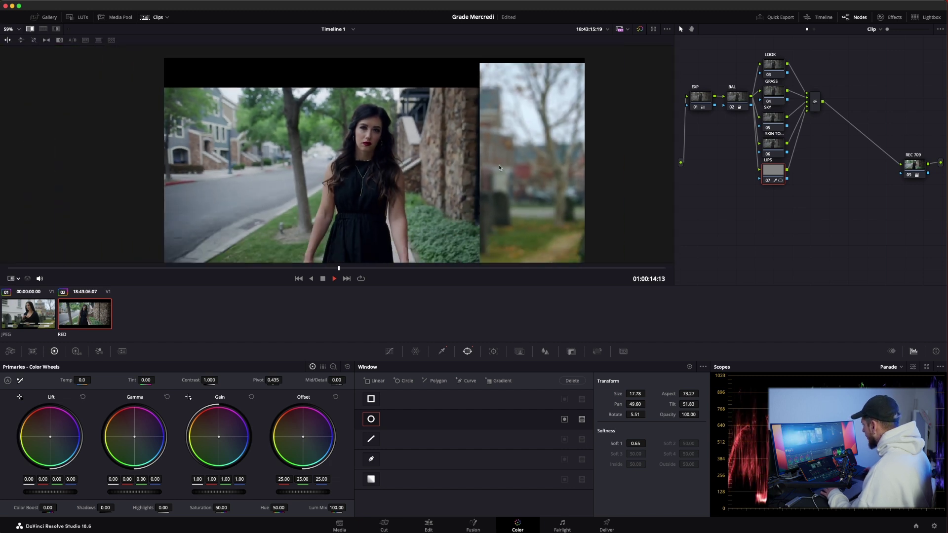
drag(429, 167, 369, 167)
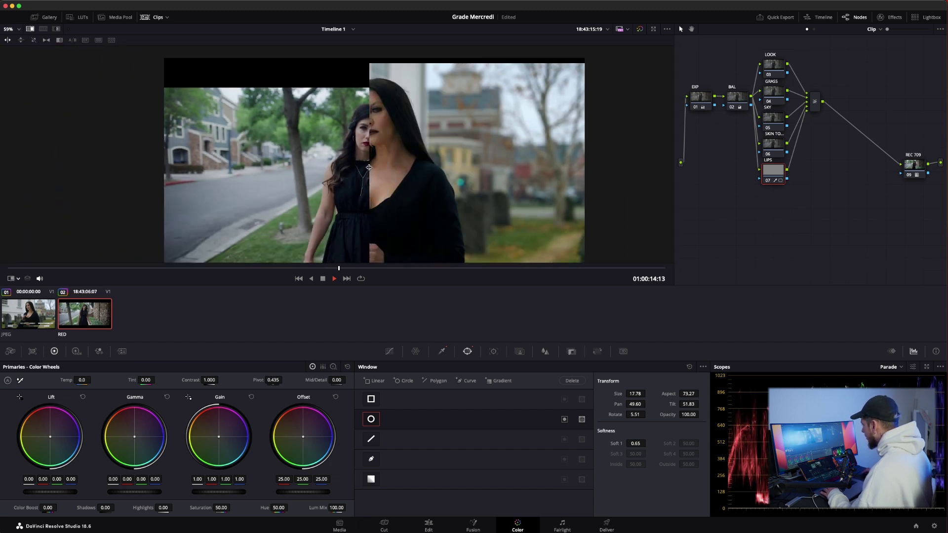
scroll(368, 168, up, 5)
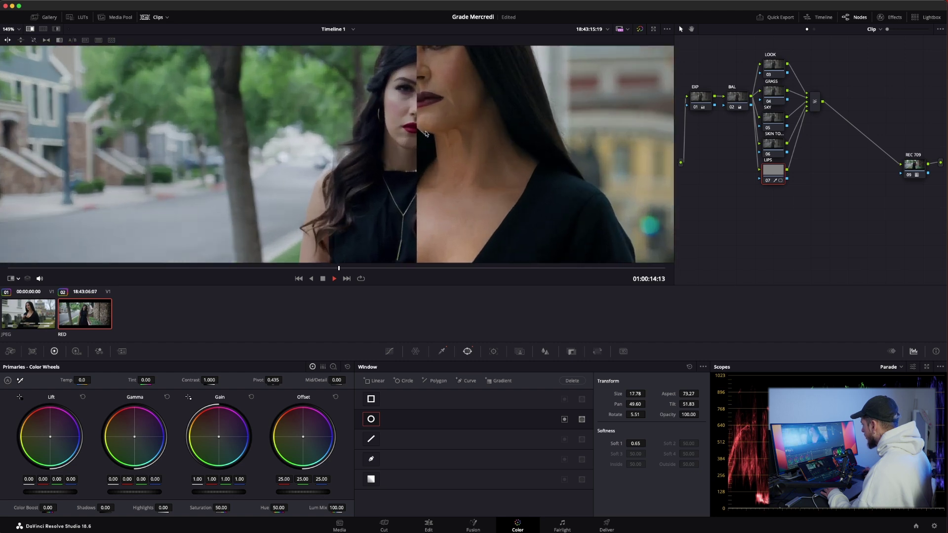
scroll(388, 173, up, 1)
scroll(365, 172, up, 1)
scroll(336, 170, up, 1)
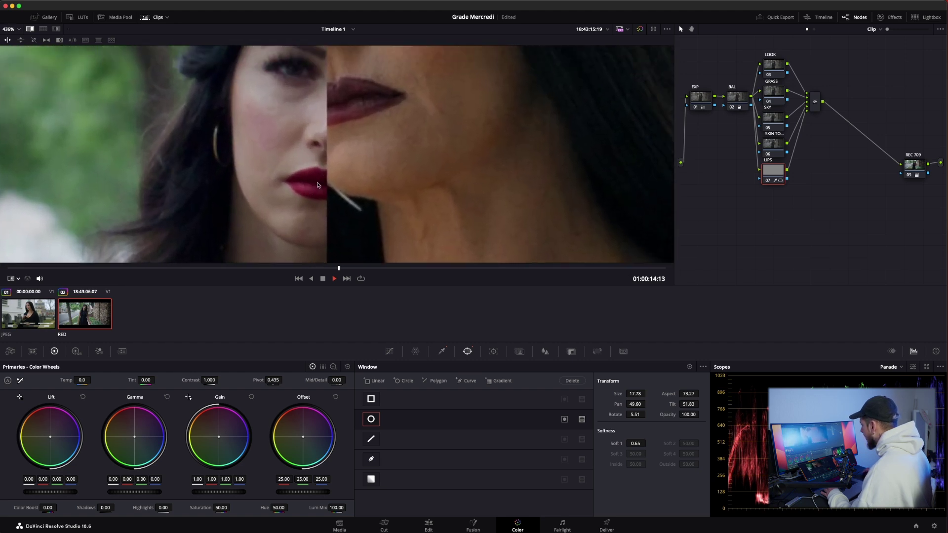
scroll(311, 168, up, 1)
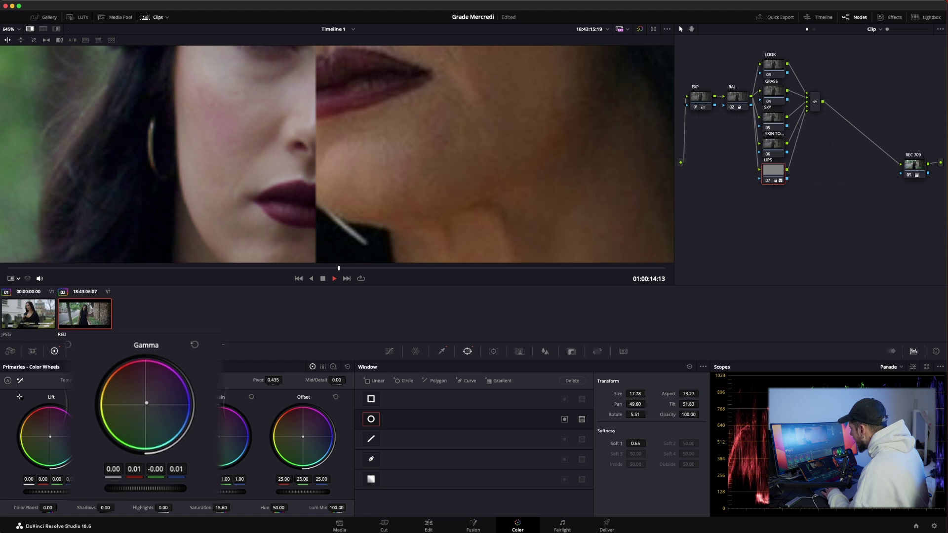
- Lift the lips' midtones very slightly and raise their contrast a touch
drag(145, 488, 107, 492)
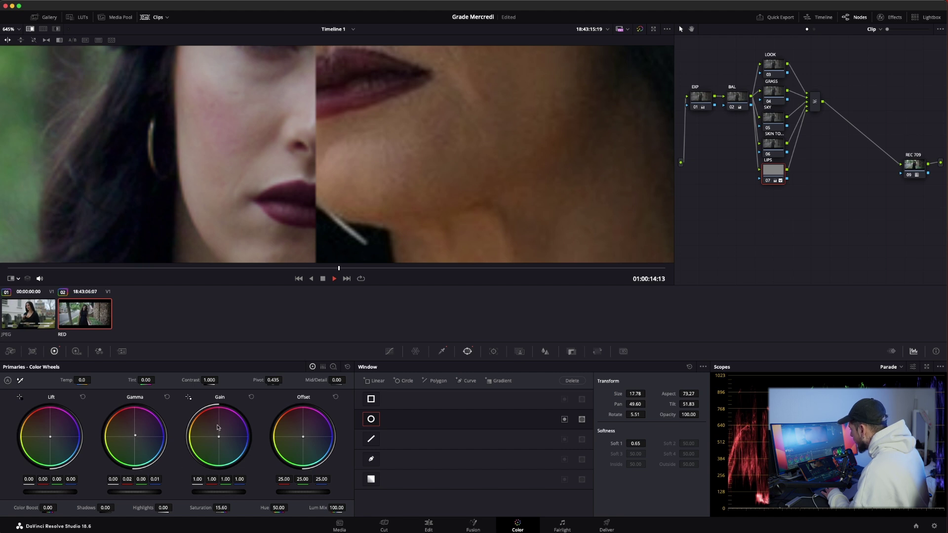
drag(209, 380, 220, 380)
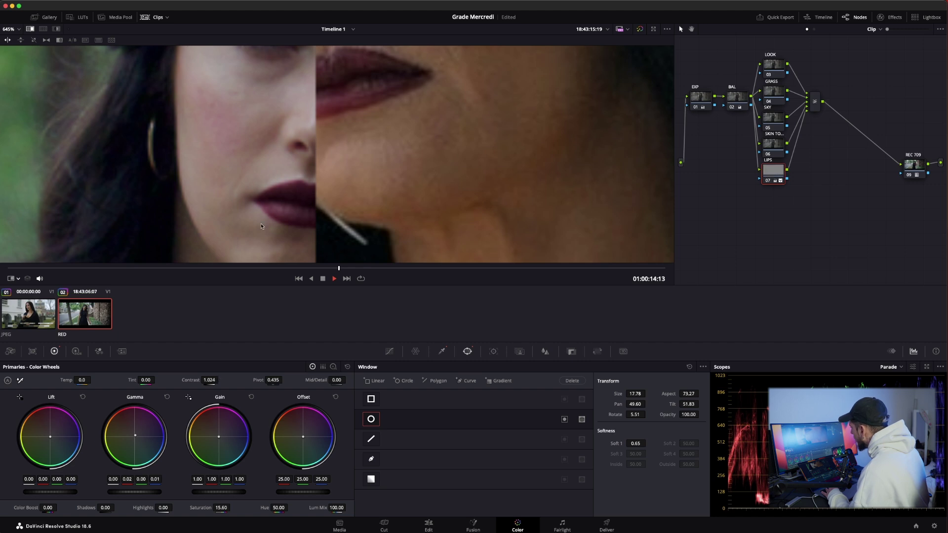
scroll(299, 174, down, 5)
scroll(300, 175, down, 2)
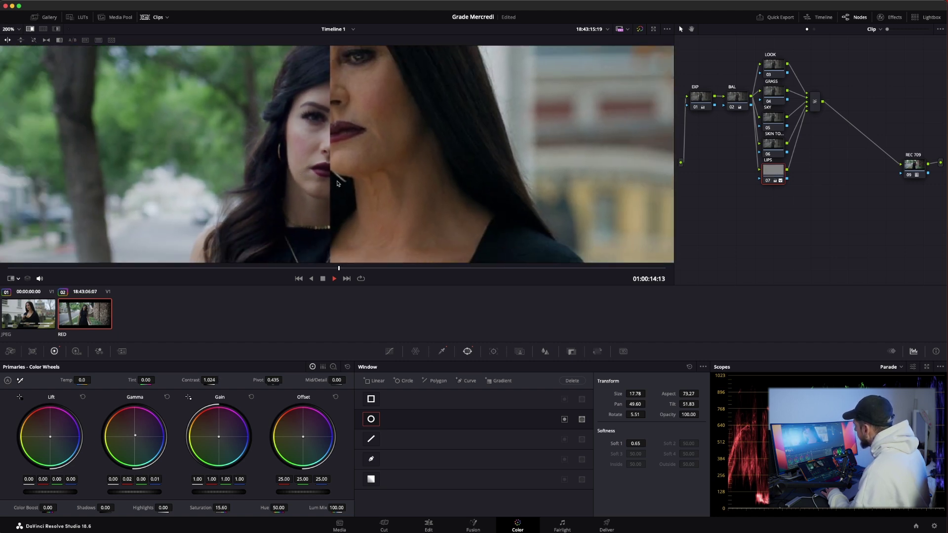
scroll(336, 185, up, 2)
scroll(336, 185, up, 3)
scroll(336, 185, up, 2)
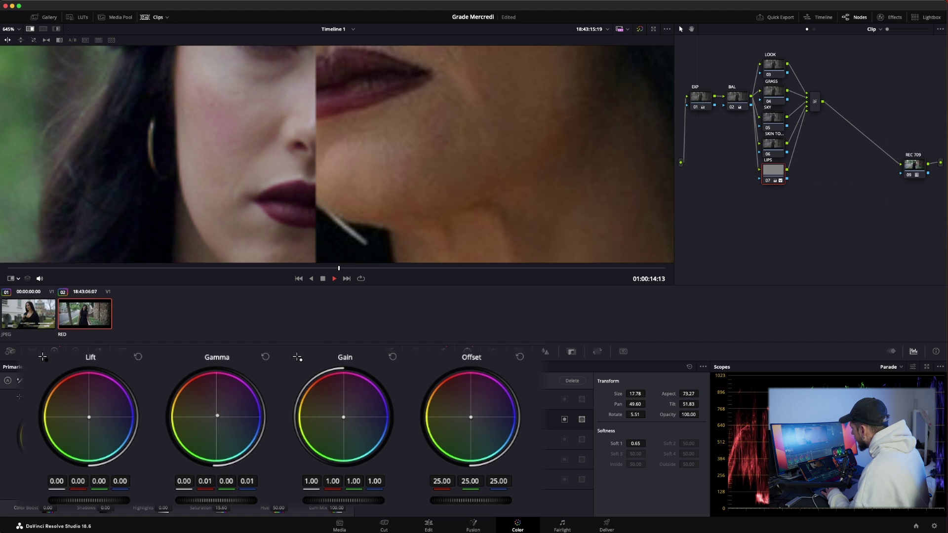
- Warm the lips' gamma to 0.04 red, -0.01 green, 0.01 blue, adjusting shadows to match
drag(217, 415, 216, 414)
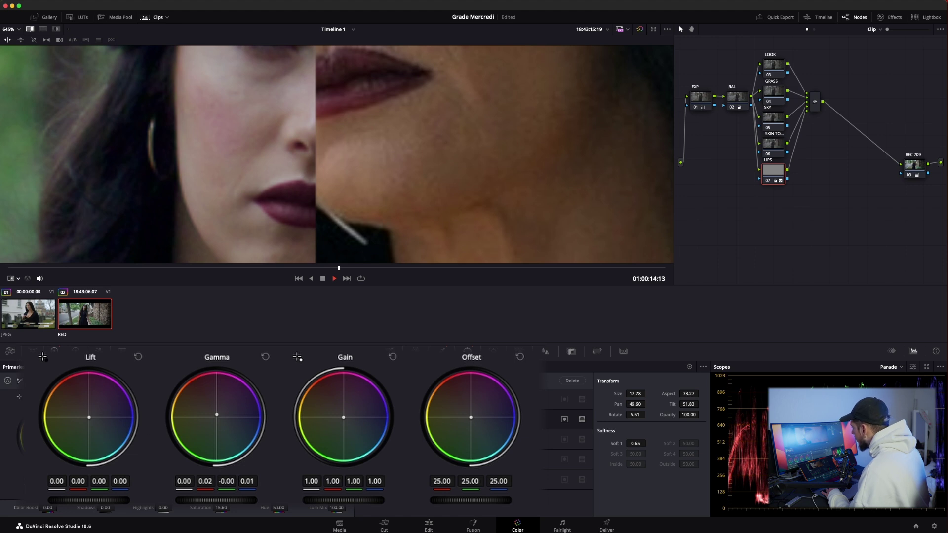
drag(89, 500, 89, 500)
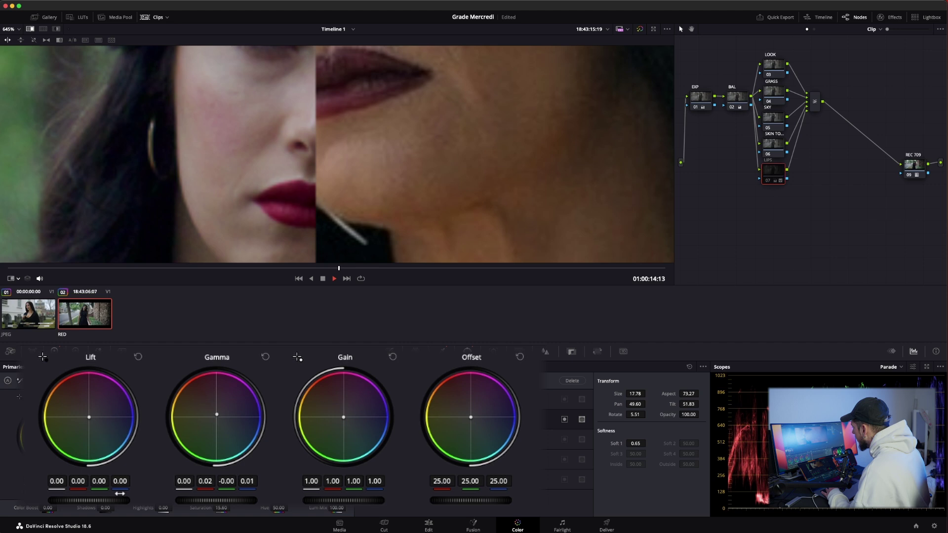
scroll(359, 98, down, 2)
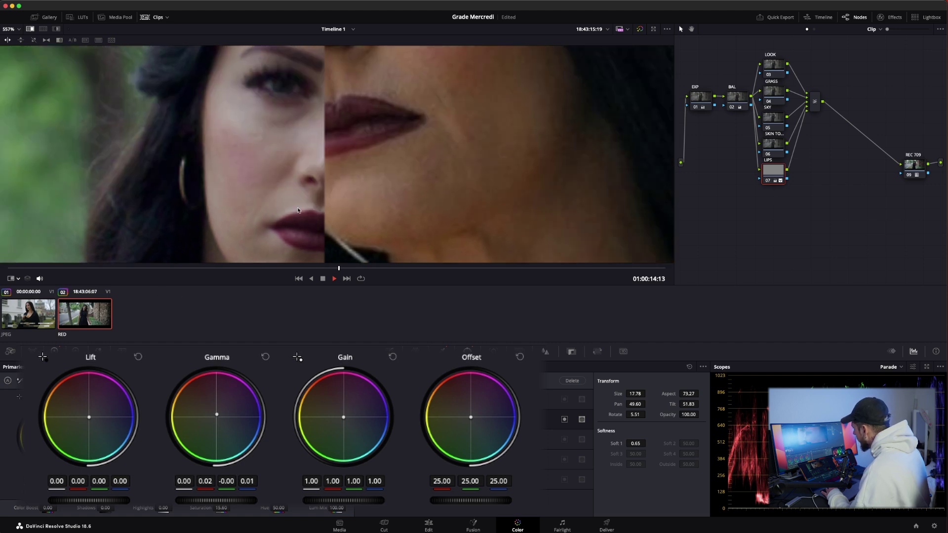
scroll(252, 218, up, 3)
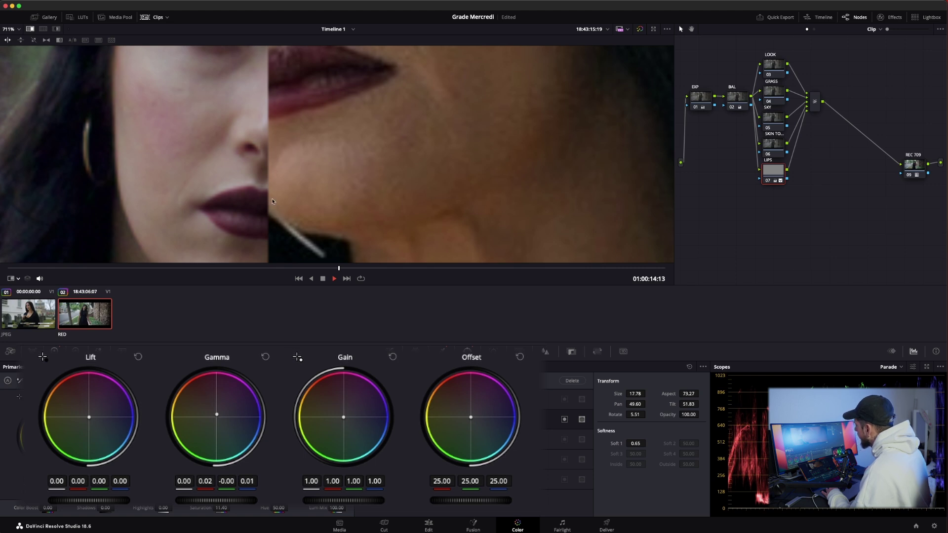
scroll(217, 201, down, 3)
scroll(216, 201, up, 2)
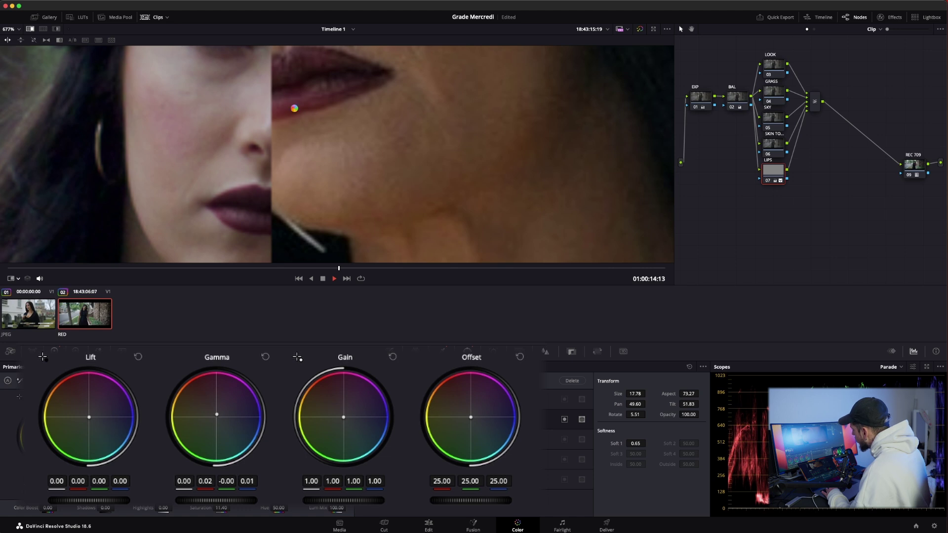
scroll(292, 106, left, 3)
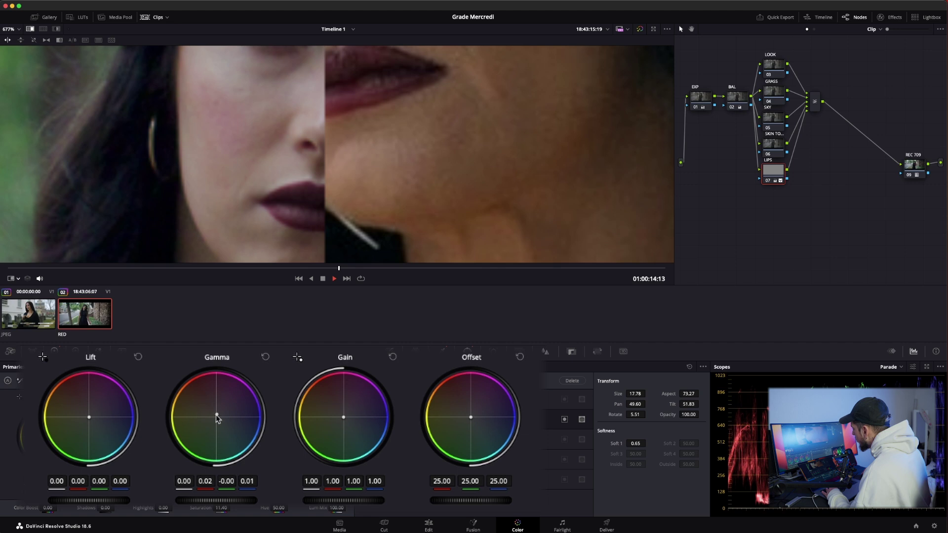
drag(217, 414, 217, 413)
- Show the clip split-screen beside the reference still and bring up the HSL qualifier for node 06
scroll(361, 162, down, 10)
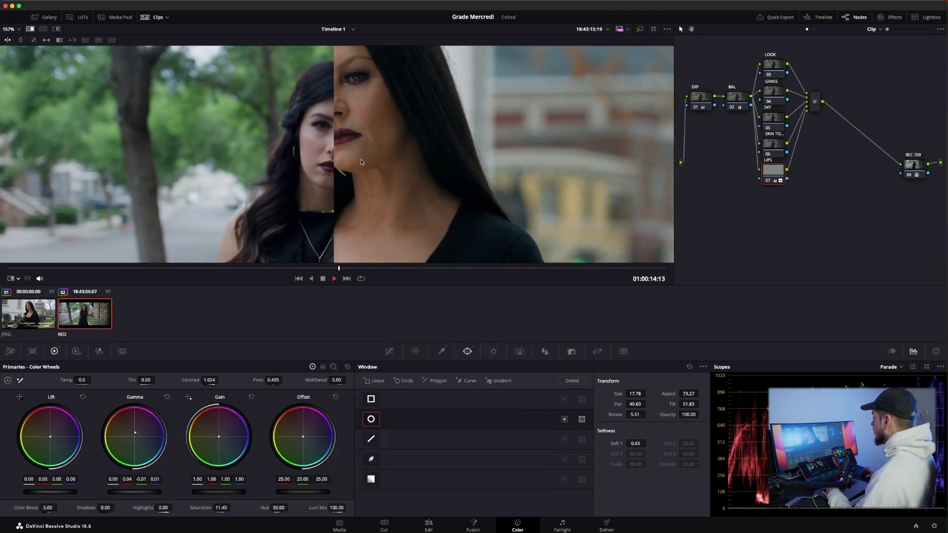
scroll(360, 162, down, 2)
scroll(330, 168, down, 1)
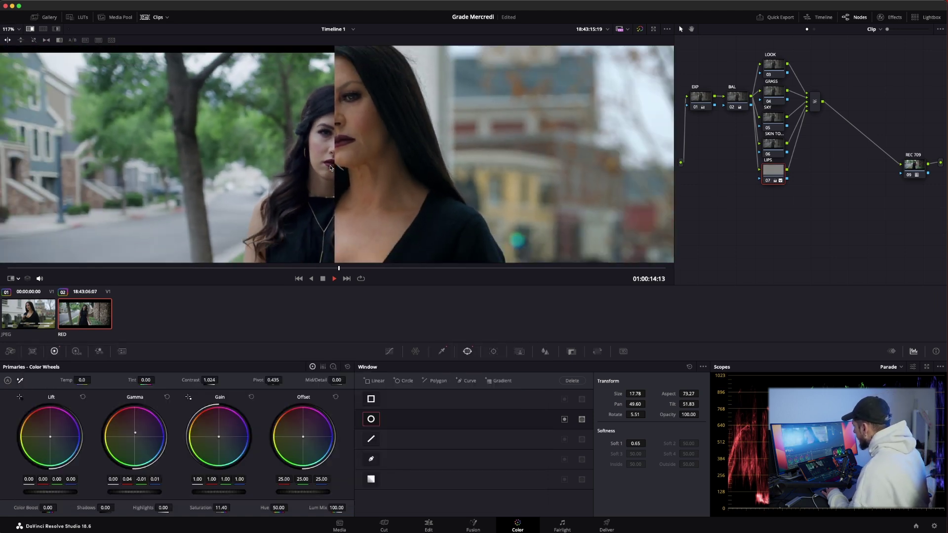
key(ctrl+alt+w)
key(shift+semicolon)
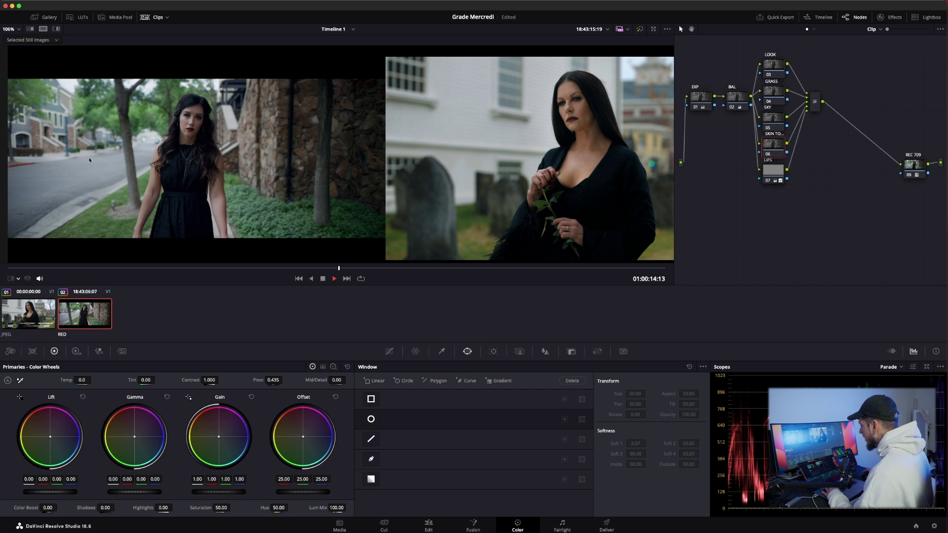
scroll(90, 160, up, 2)
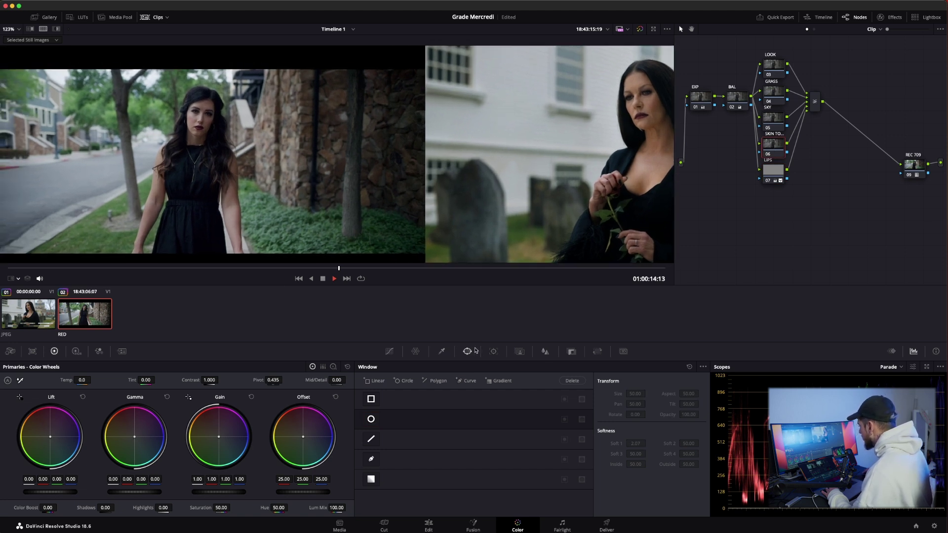
click(441, 351)
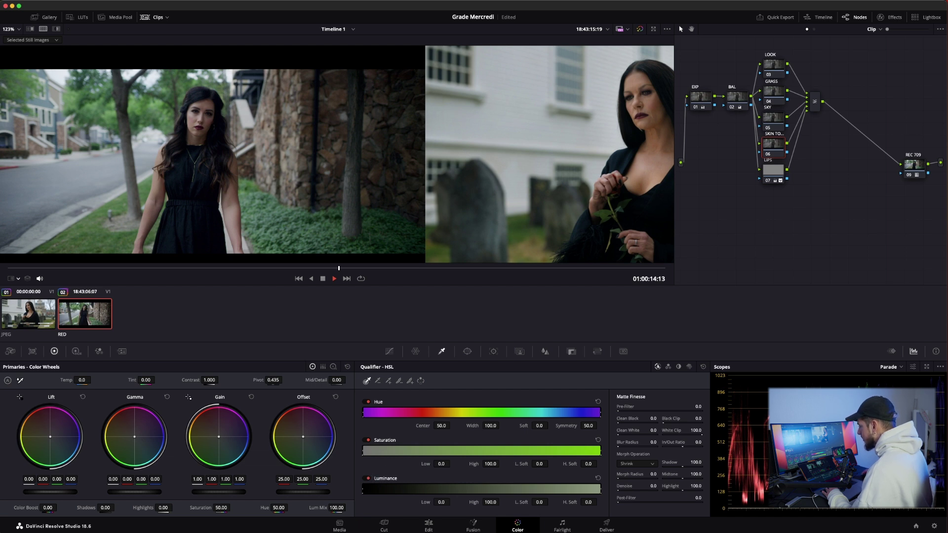
- Sample the woman's skin with the qualifier eyedropper and view the matte in Highlight
click(19, 278)
click(30, 301)
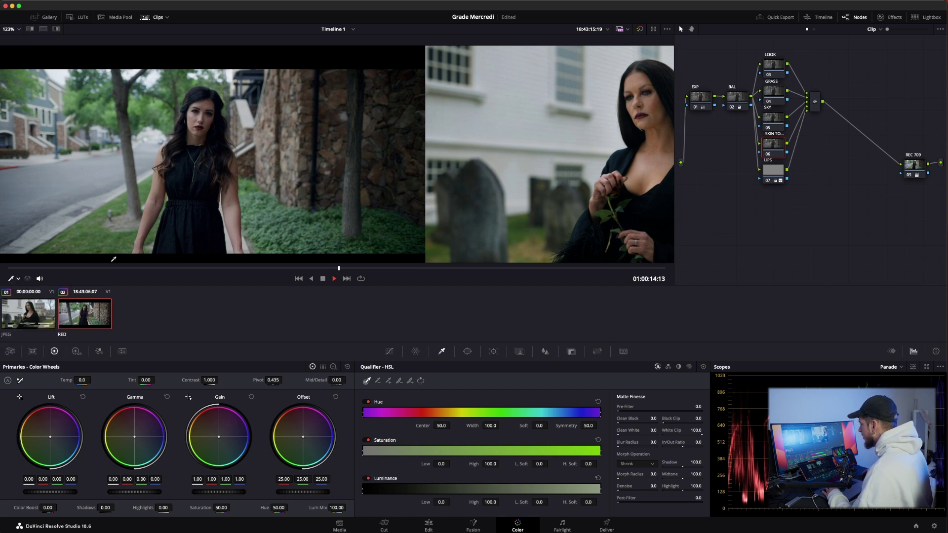
scroll(239, 194, down, 2)
drag(435, 206, 441, 237)
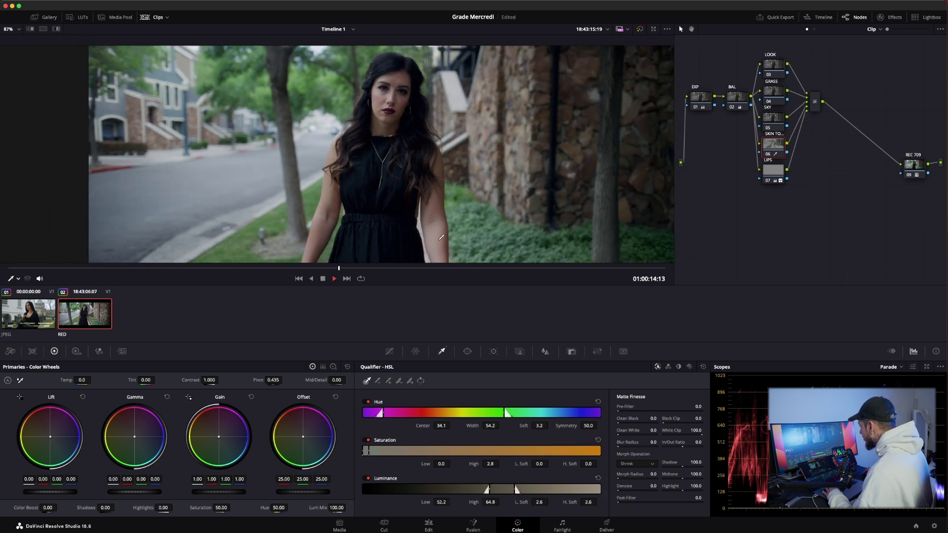
key(shift+h)
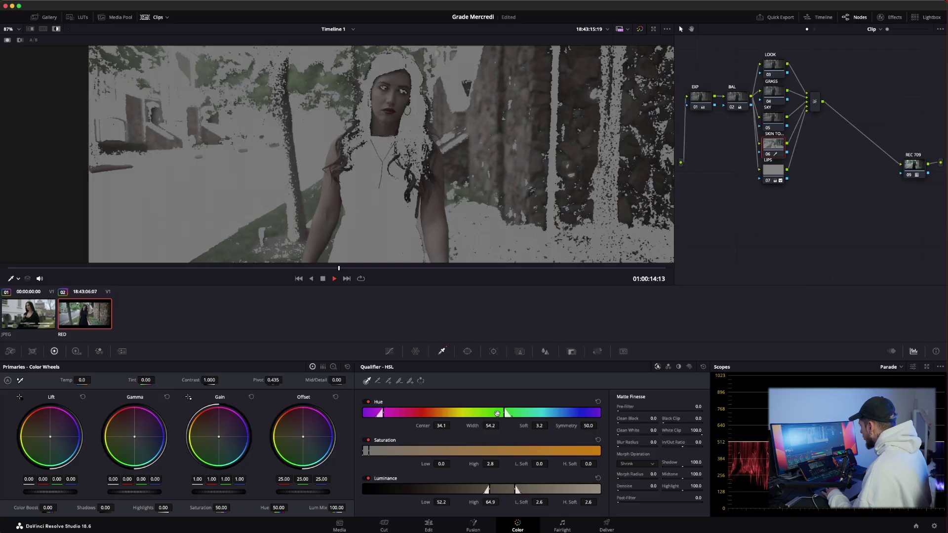
- Refine the skin key to hue centre 34.4, width 11.7, luminance 52.2–61.8, denoise 6.6
drag(502, 414, 453, 408)
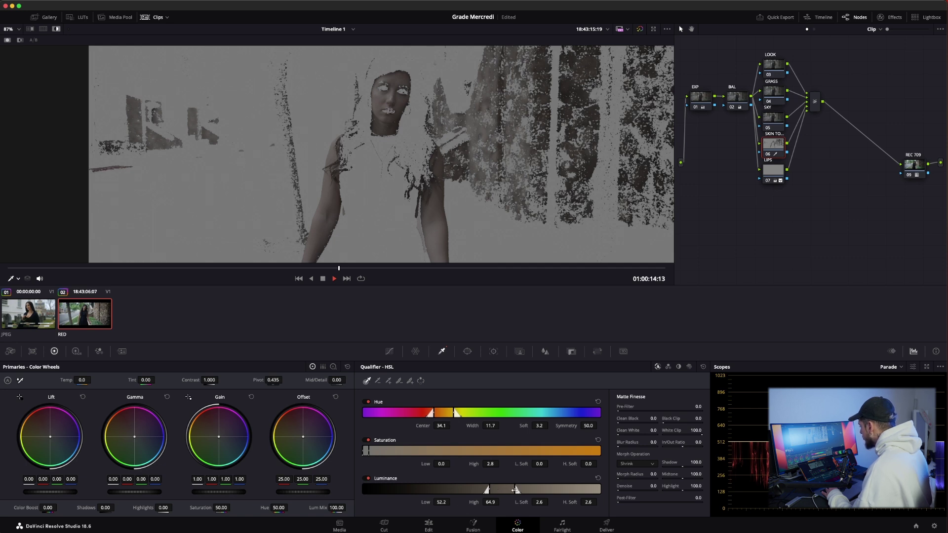
drag(509, 491, 507, 489)
drag(446, 412, 445, 414)
drag(445, 413, 444, 413)
drag(635, 488, 661, 487)
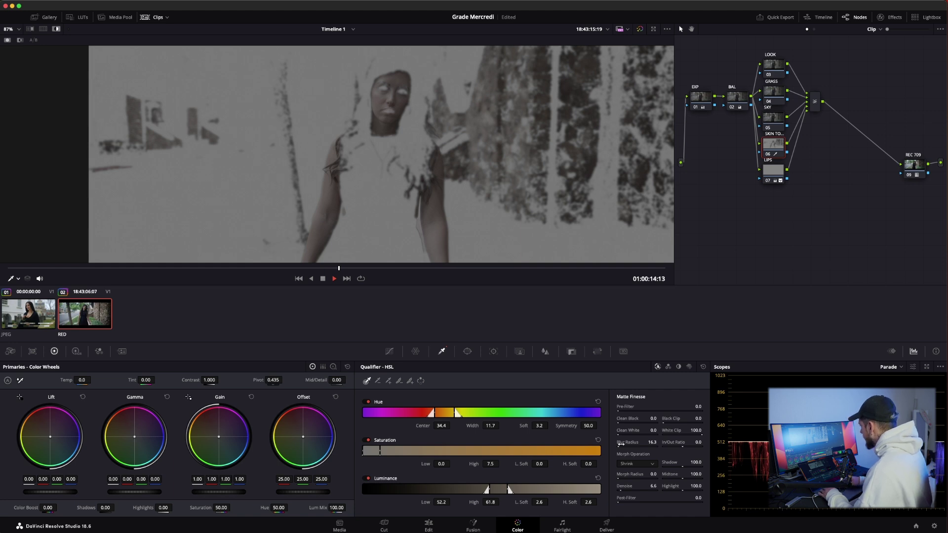
key(shift+h)
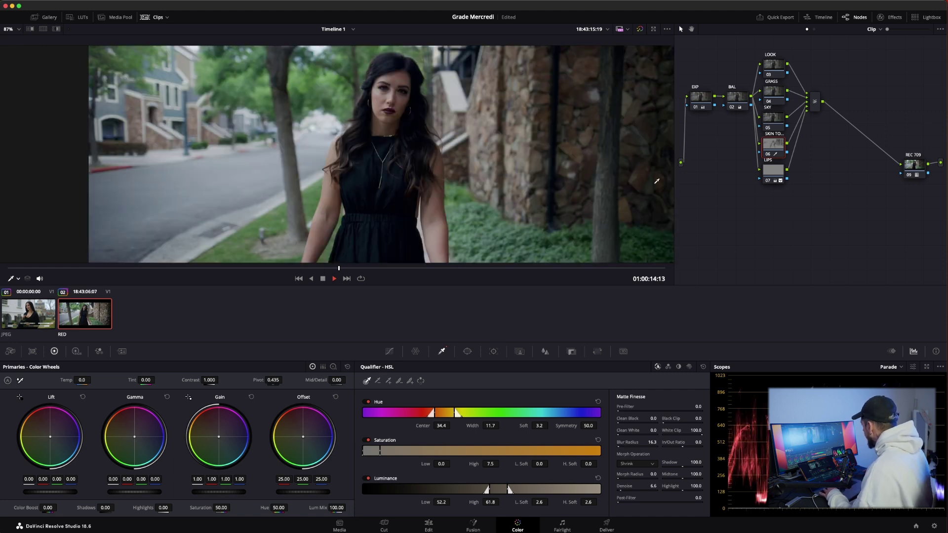
- Draw a closed Curve window around the woman, extending its bottom edge below the frame
click(467, 351)
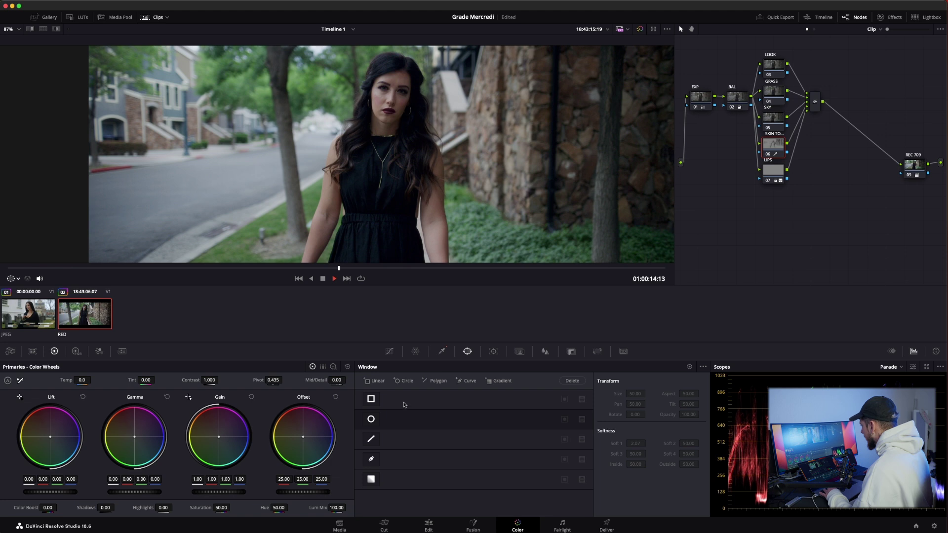
click(371, 460)
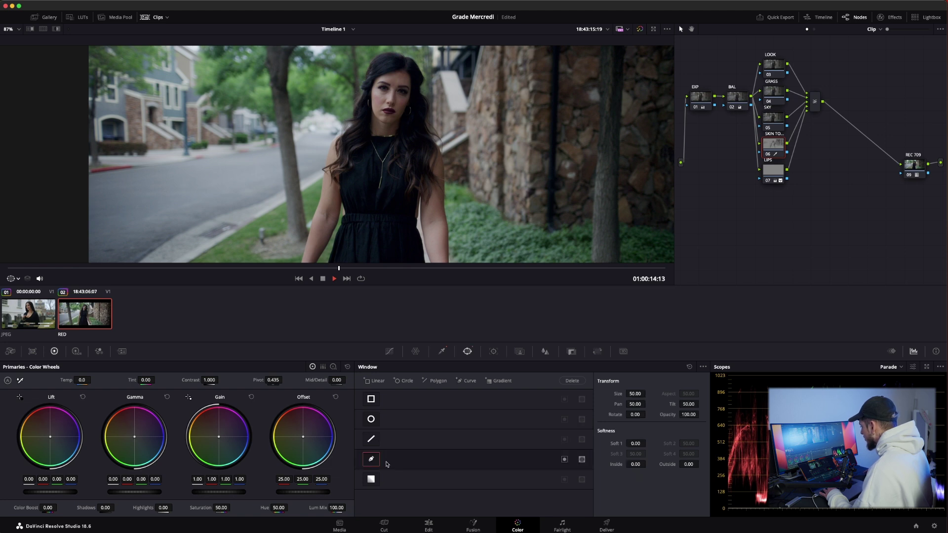
click(310, 215)
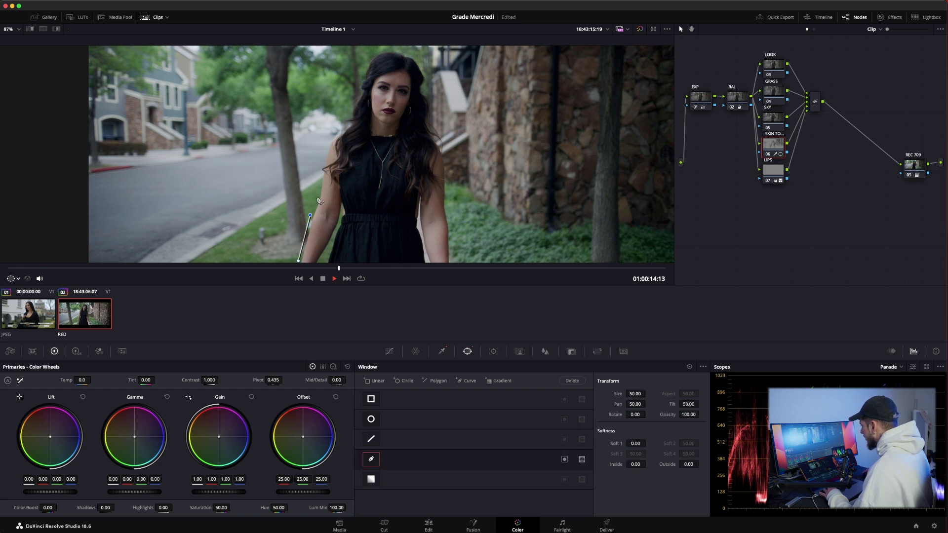
click(322, 150)
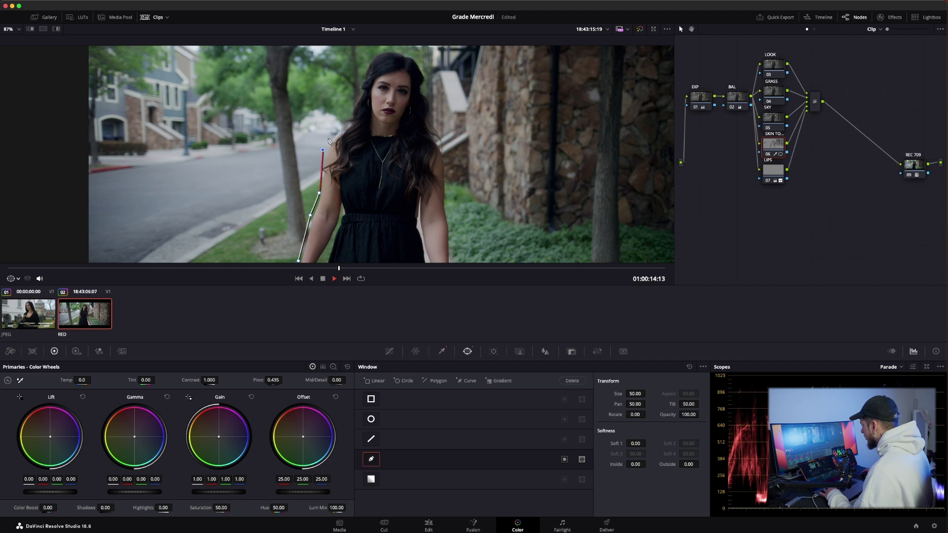
click(354, 88)
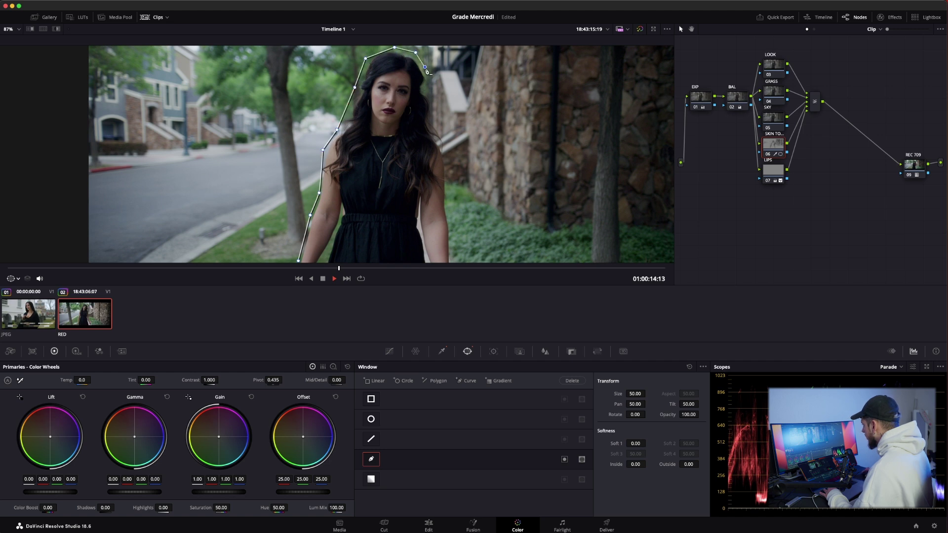
click(450, 189)
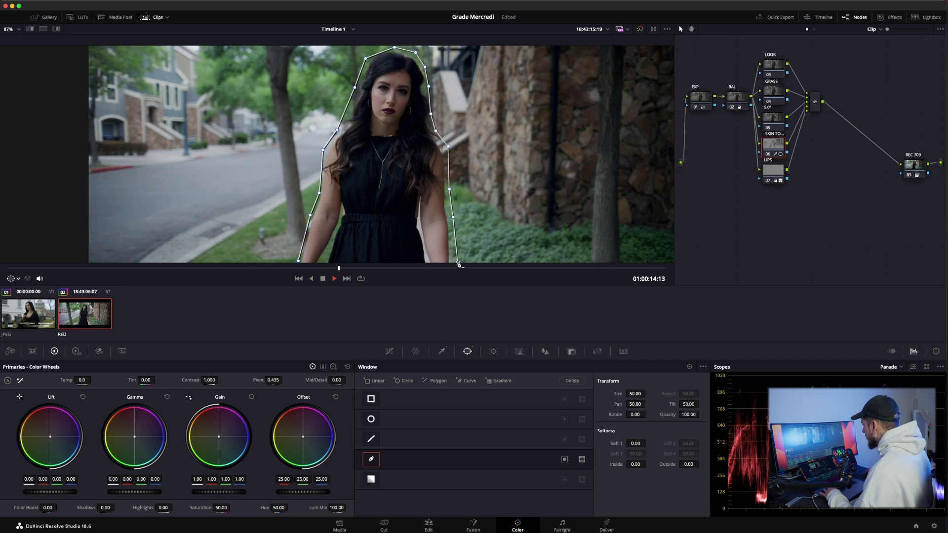
click(298, 262)
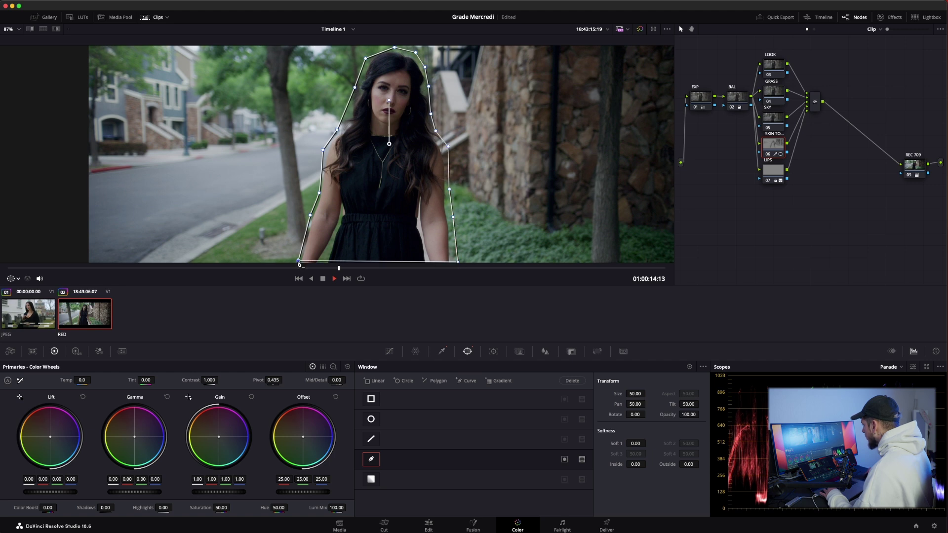
drag(298, 261, 296, 262)
scroll(455, 243, down, 3)
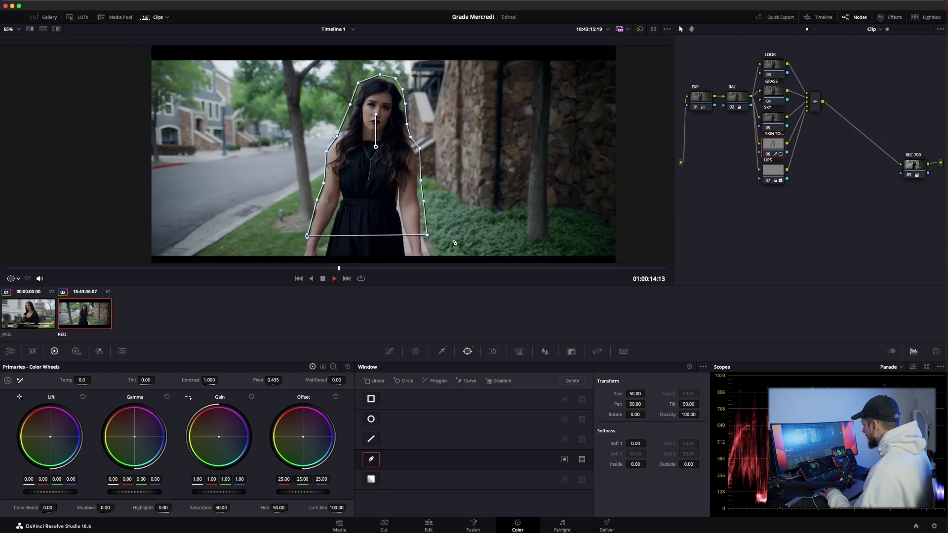
drag(428, 240, 432, 269)
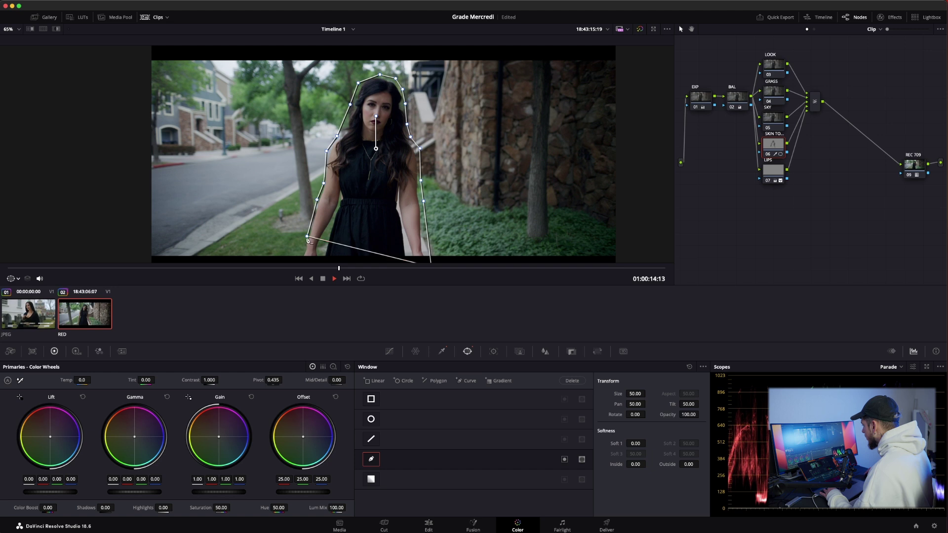
drag(307, 236, 293, 265)
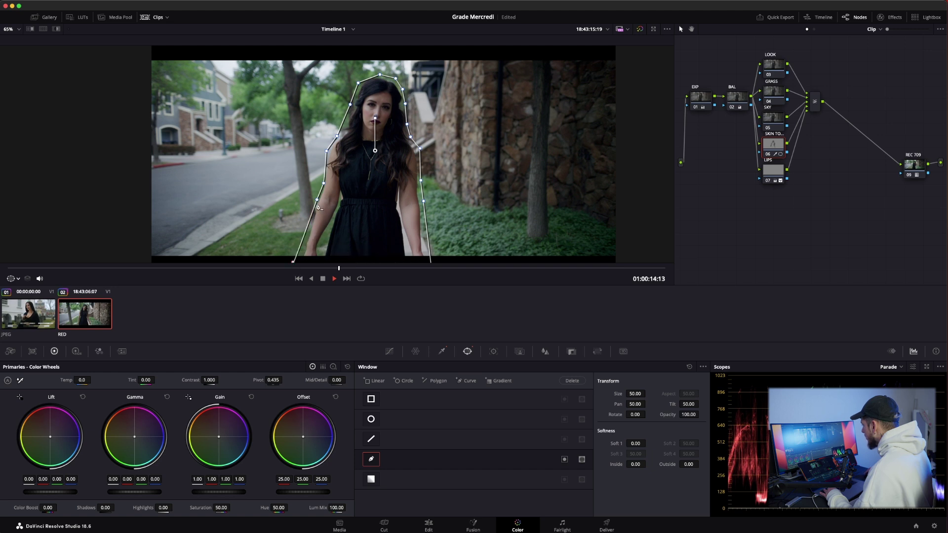
- Soften the shape to 3.26, check the combined matte, and compare split-screen with the reference
mouse_move(635, 443)
mouse_down()
mouse_move(648, 443)
mouse_move(647, 464)
mouse_move(701, 464)
mouse_up()
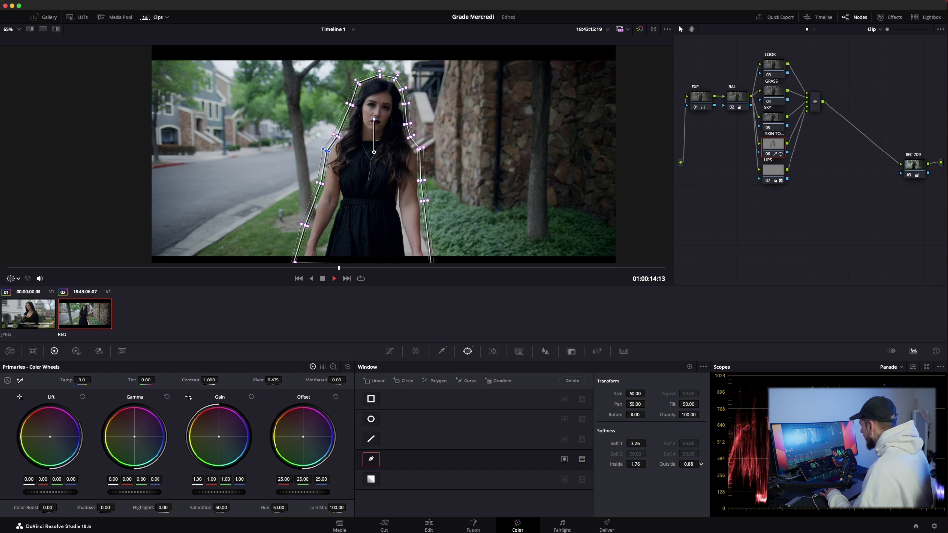
key(shift+h)
scroll(398, 157, up, 2)
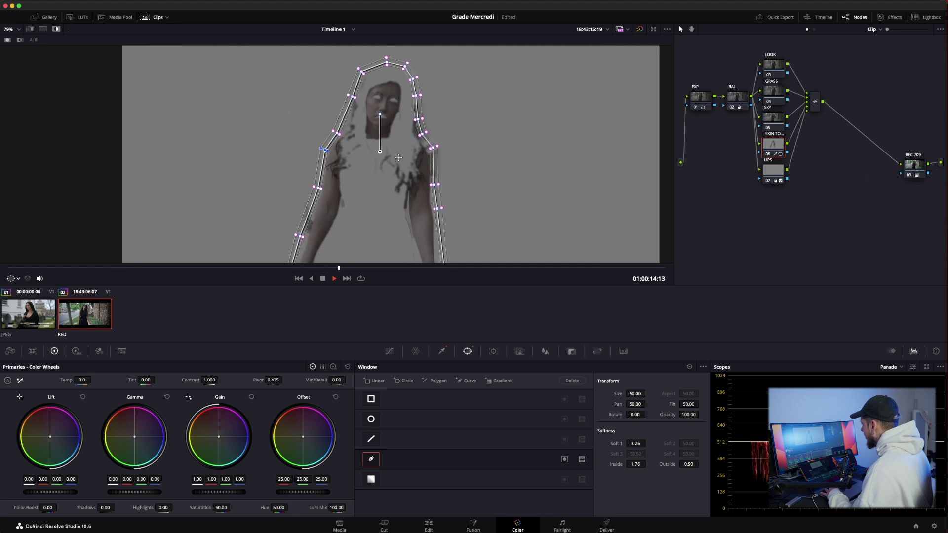
scroll(399, 162, down, 2)
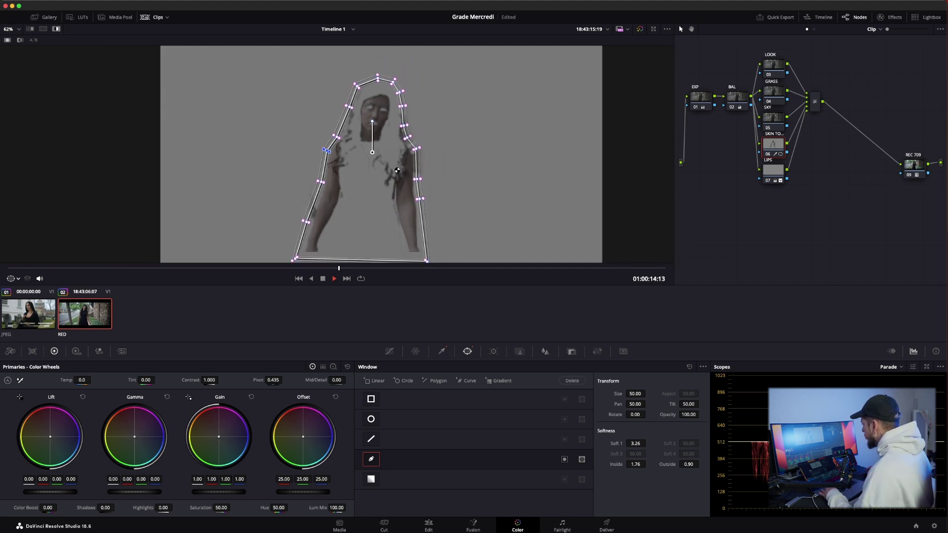
key(shift+h)
scroll(395, 200, up, 2)
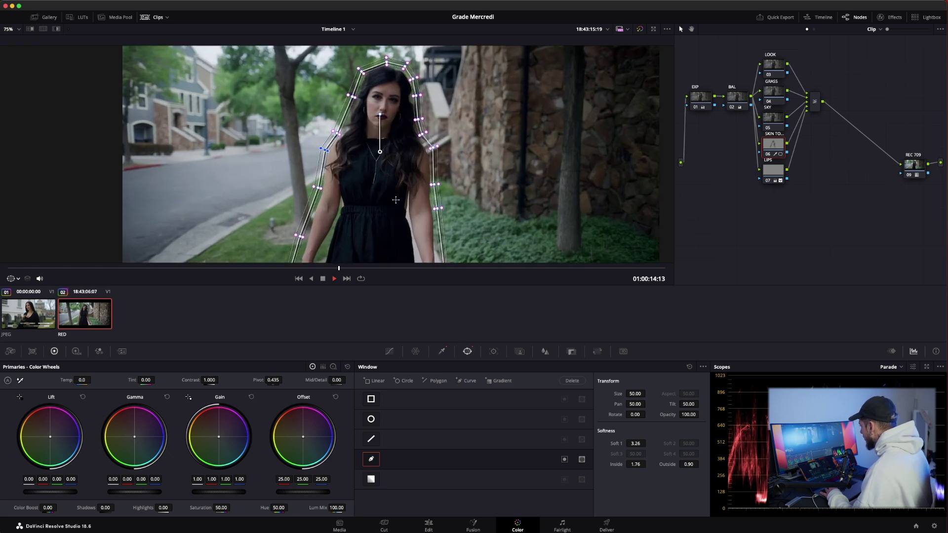
key(ctrl+alt+w)
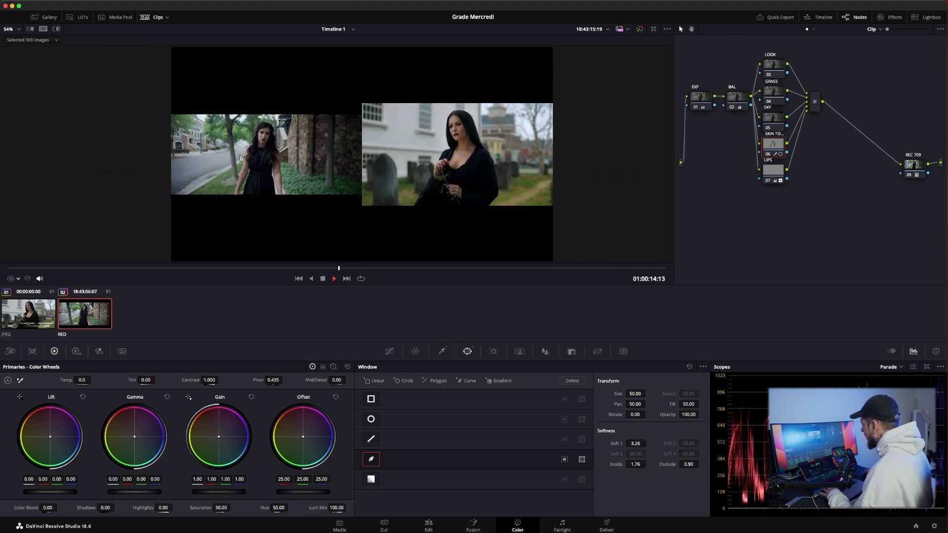
- Switch to a wipe against the reference still, zoom onto the faces, and lower gamma to -0.01
scroll(240, 158, up, 5)
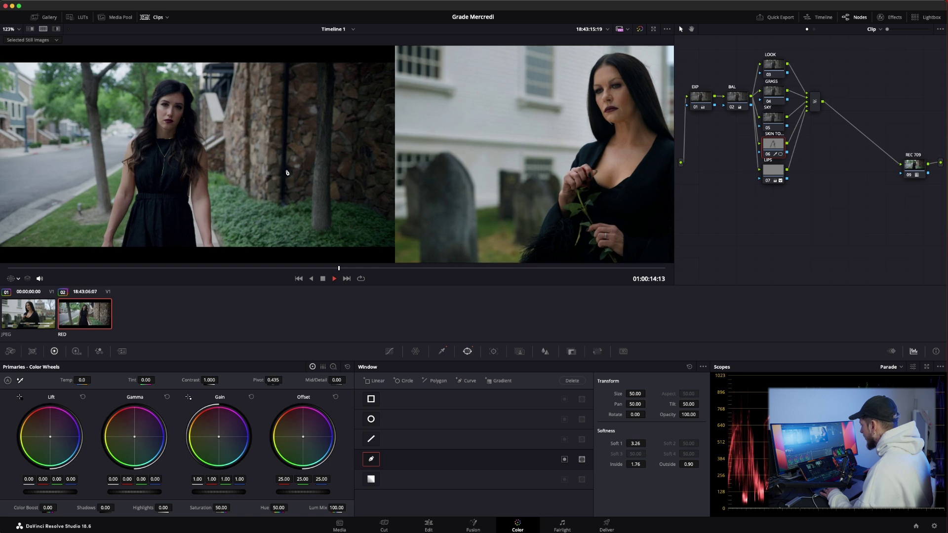
key(ctrl+alt+w)
scroll(420, 189, up, 3)
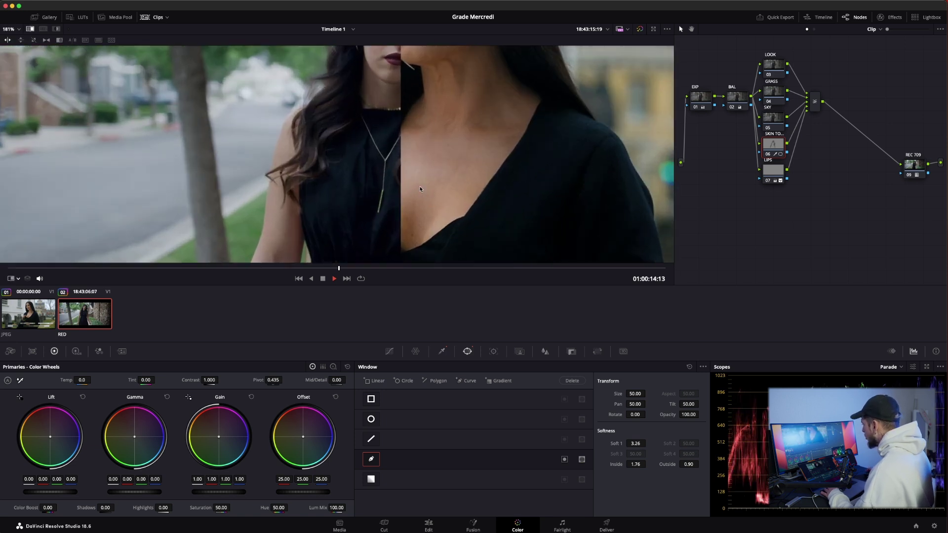
scroll(446, 161, up, 1)
scroll(329, 248, down, 2)
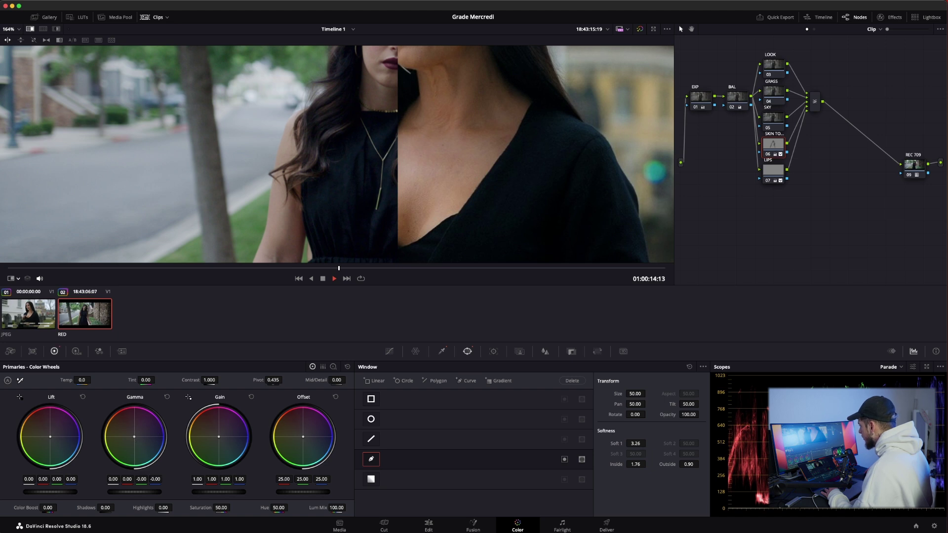
mouse_move(141, 476)
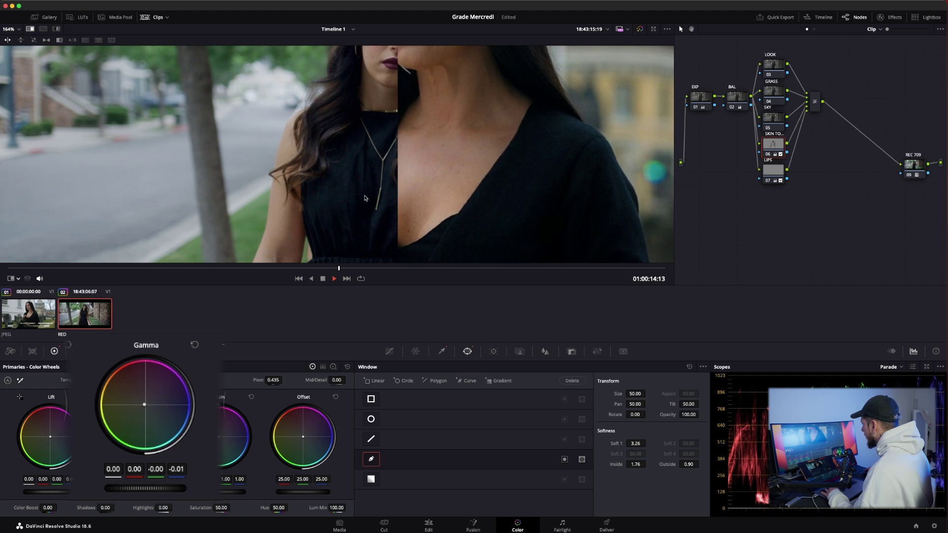
scroll(340, 152, up, 2)
scroll(340, 153, up, 2)
scroll(340, 153, up, 1)
scroll(340, 152, up, 3)
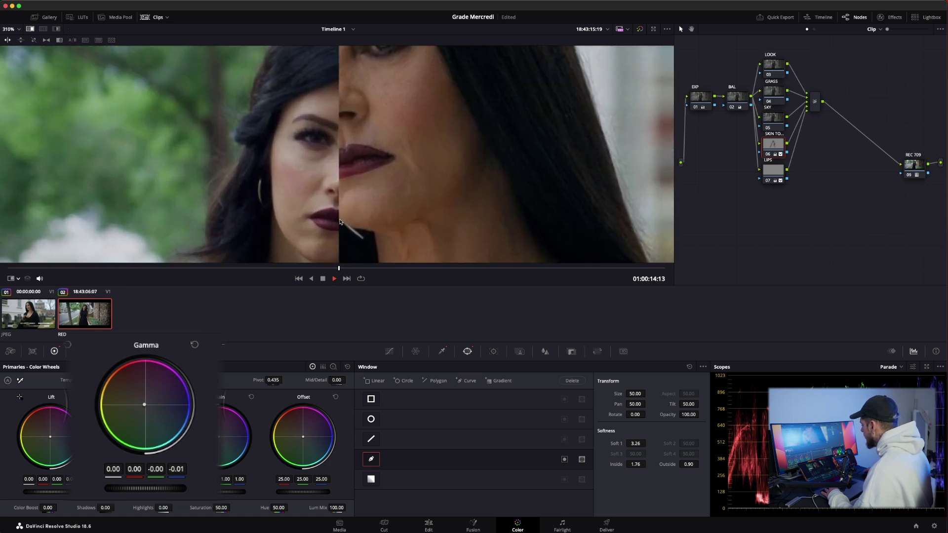
scroll(390, 215, down, 4)
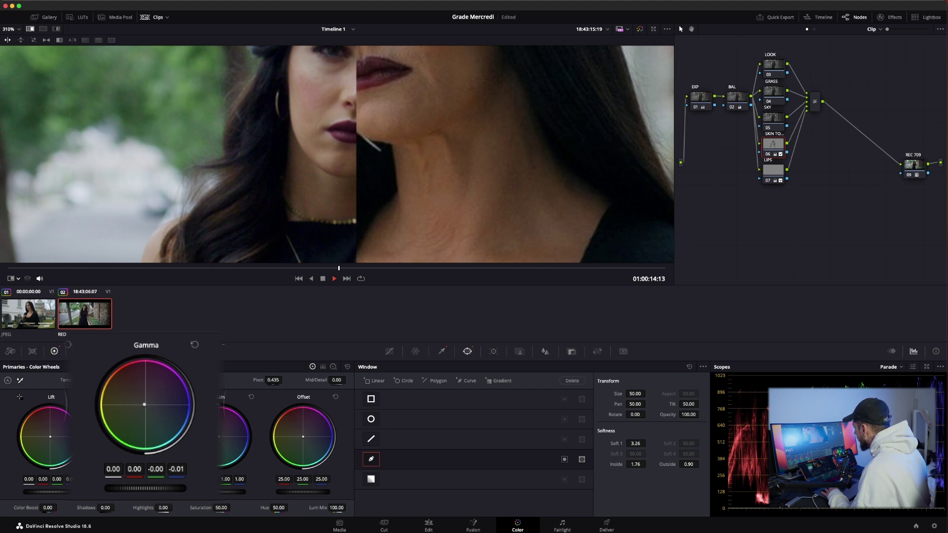
- Expand the scopes into a floating window and compare the grade against the log original
click(927, 367)
drag(764, 250, 773, 239)
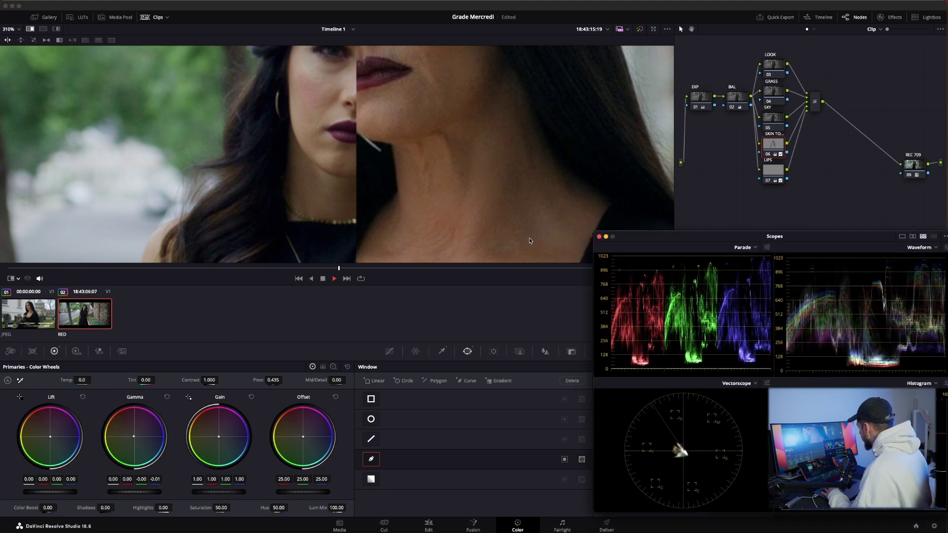
key(shift+d)
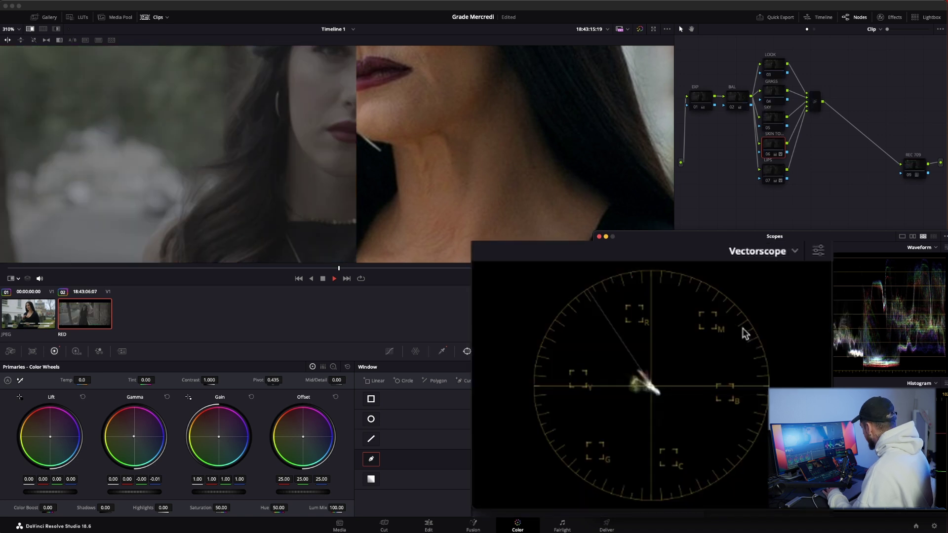
key(shift+d)
key(shift+d)
key(shift+d)
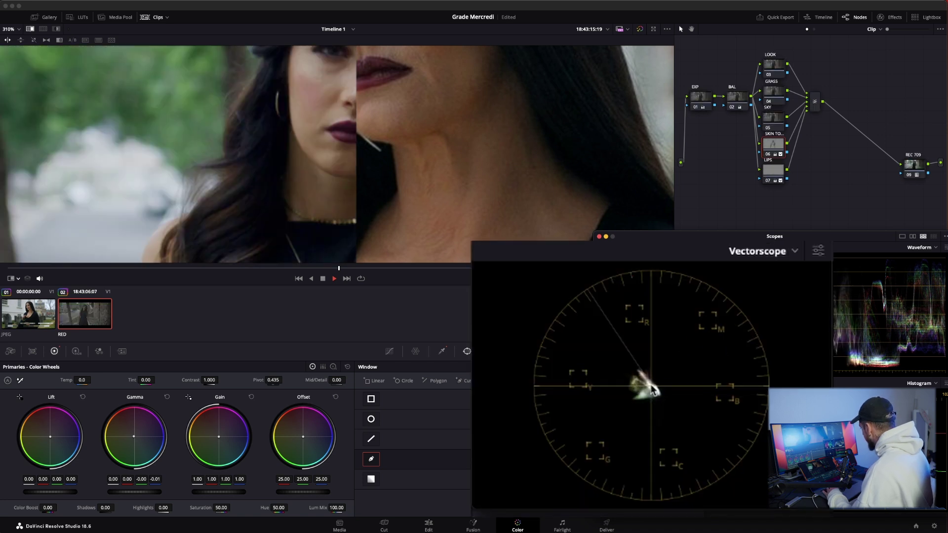
key(shift+d)
key(shift+d)
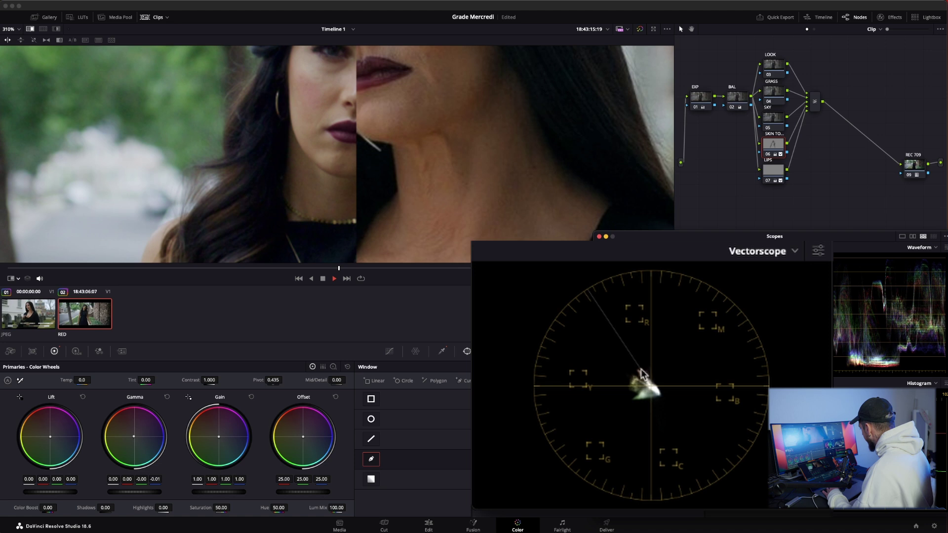
key(shift+d)
key(shift+d)
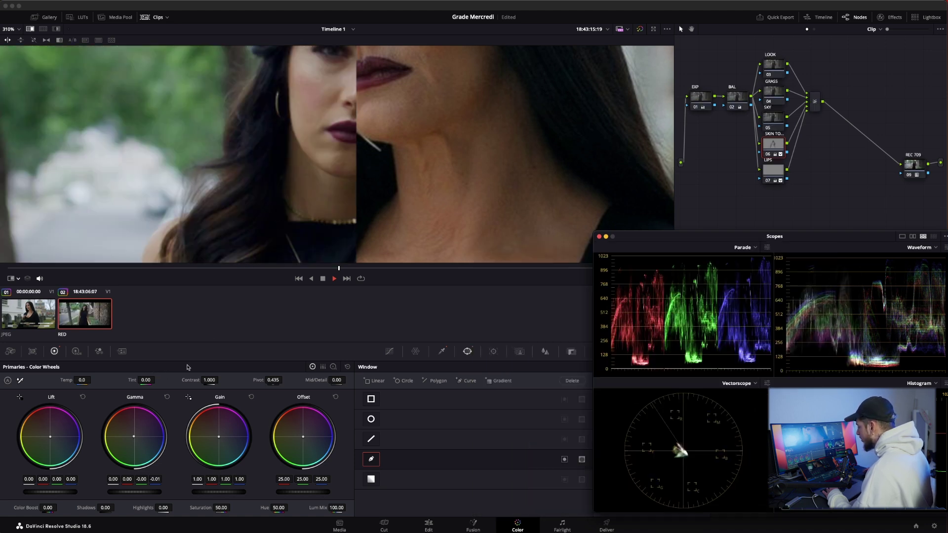
- Set the skin tone node's gamma green to 0.01 and saturation to 51.20
click(134, 438)
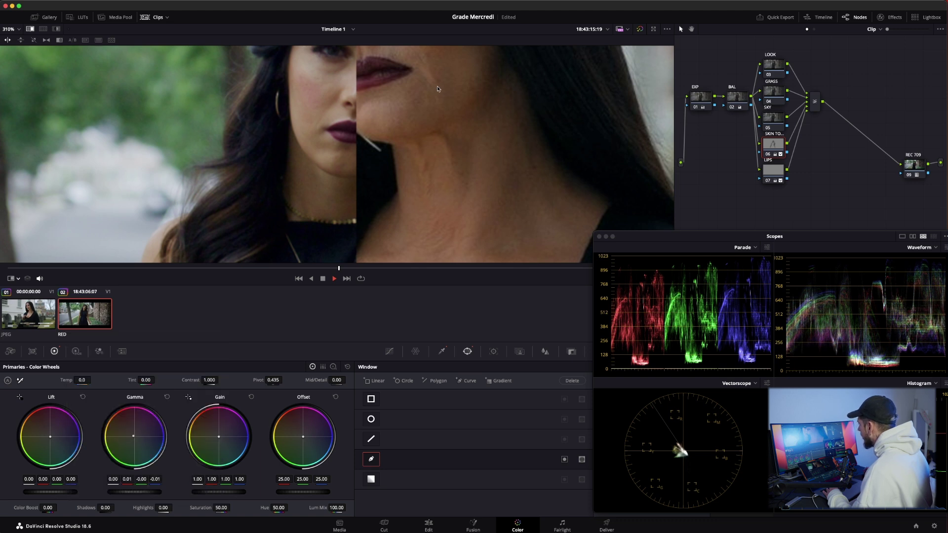
scroll(383, 129, down, 5)
scroll(358, 137, up, 3)
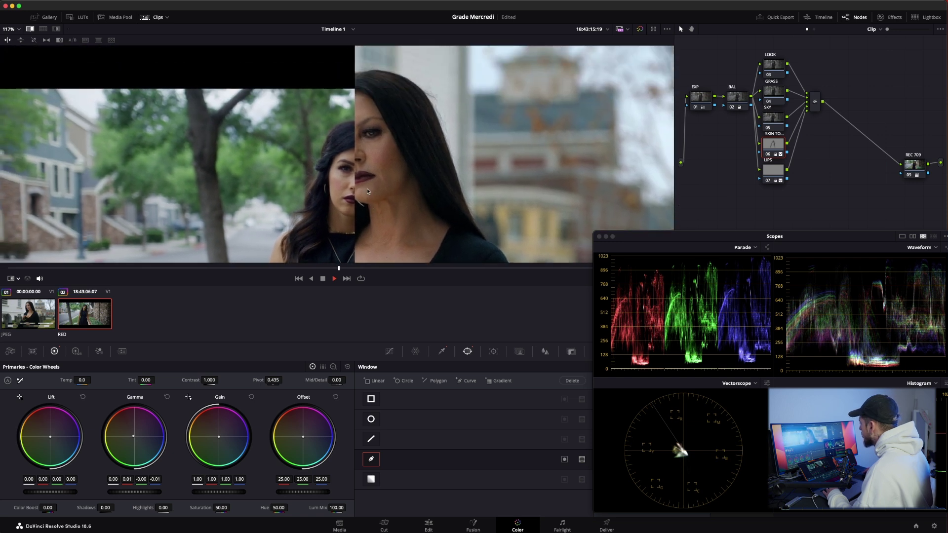
scroll(381, 130, up, 2)
scroll(381, 131, up, 3)
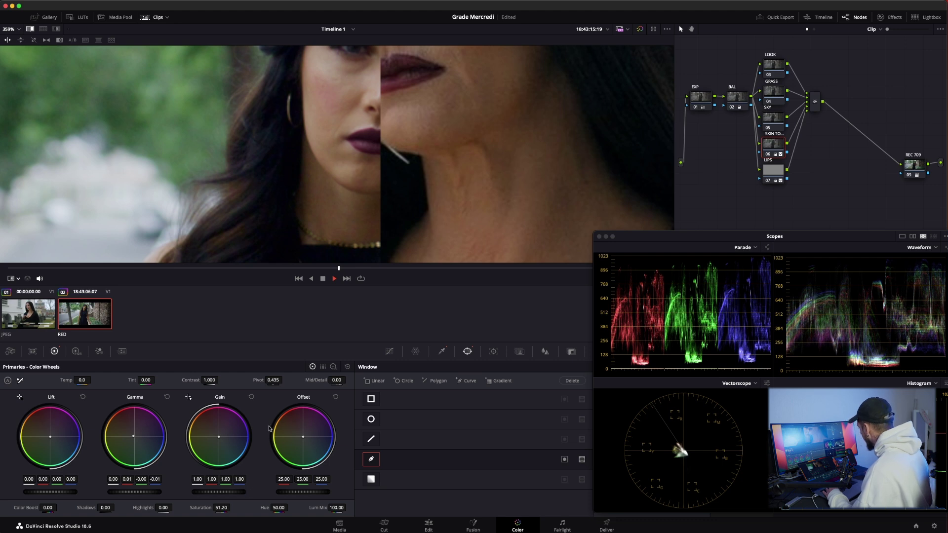
scroll(379, 155, down, 2)
scroll(379, 154, down, 6)
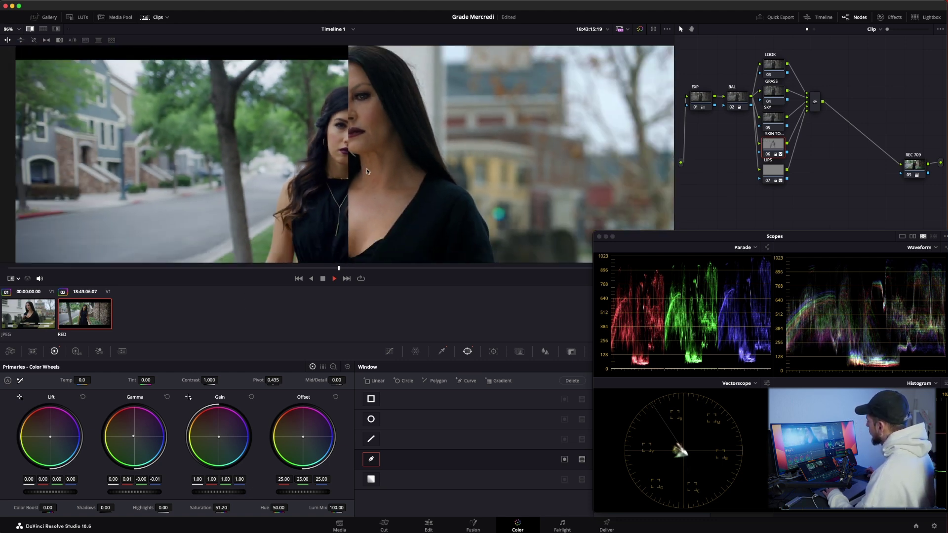
scroll(366, 139, down, 1)
- Show the clip beside the reference still, then return to a wipe to inspect skin
key(ctrl+alt+w)
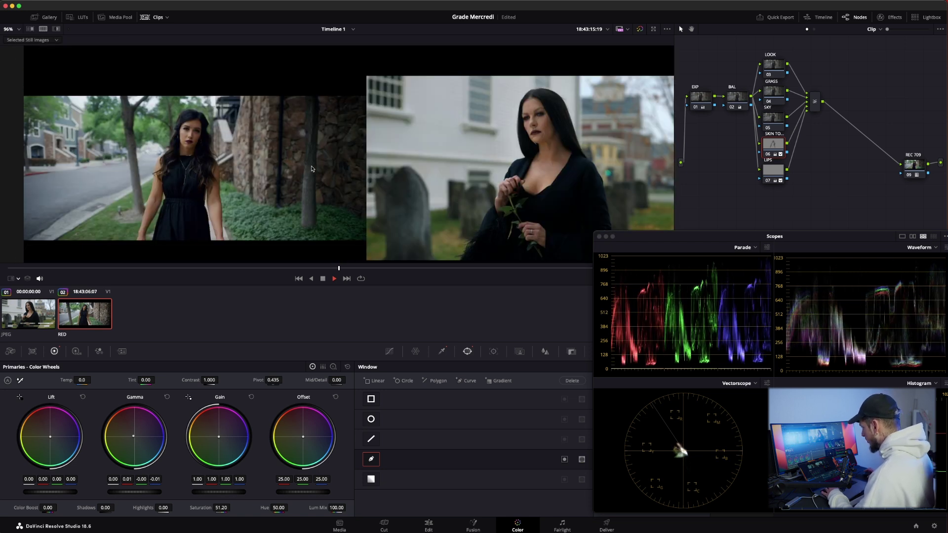
scroll(317, 164, up, 2)
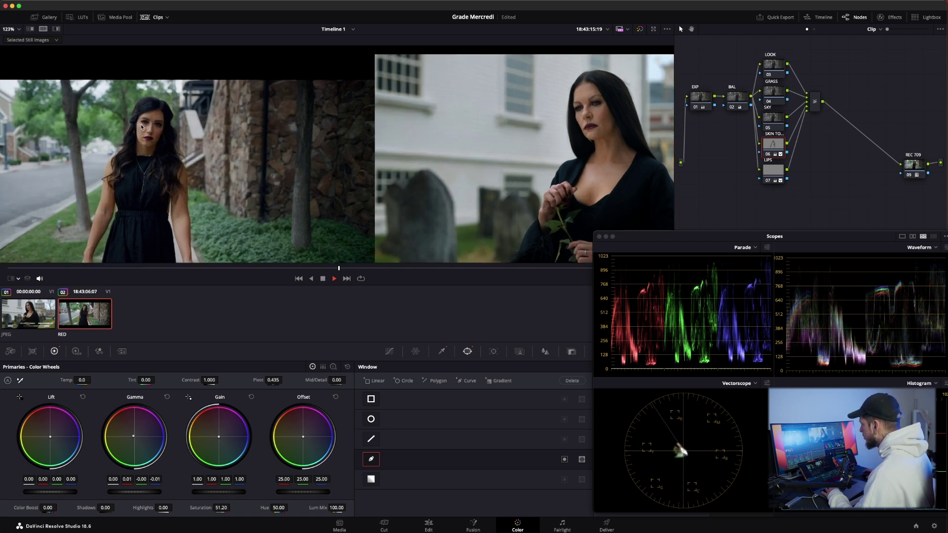
key(super+w)
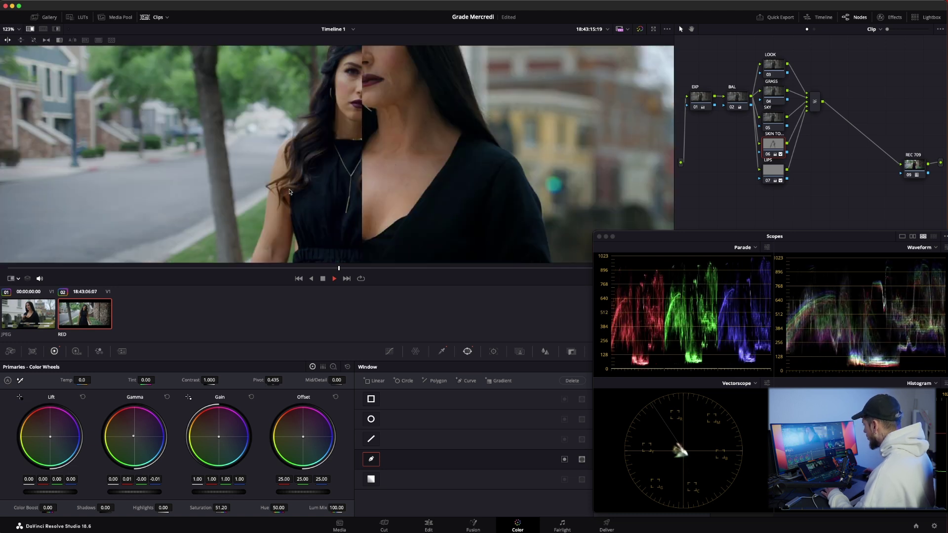
scroll(355, 183, down, 2)
scroll(373, 175, up, 3)
scroll(380, 171, up, 3)
scroll(395, 165, up, 2)
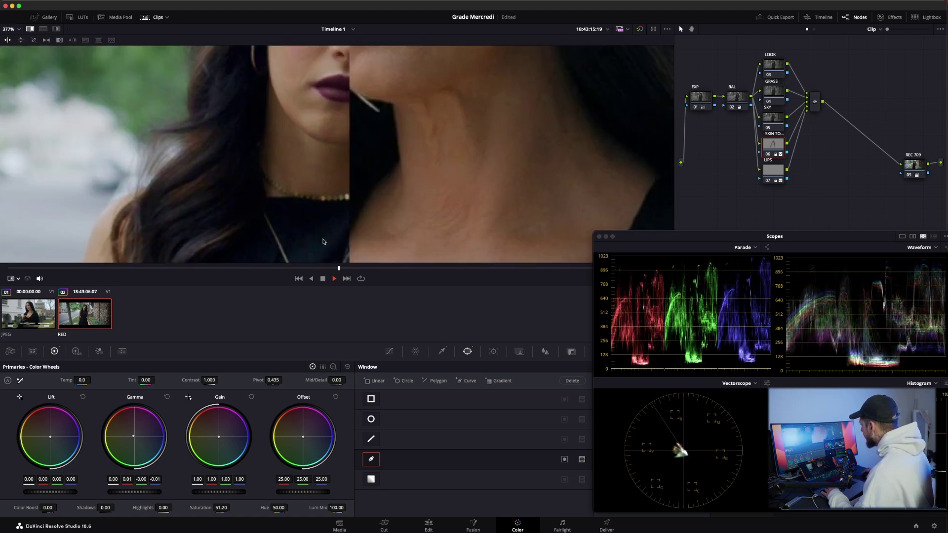
scroll(407, 159, up, 2)
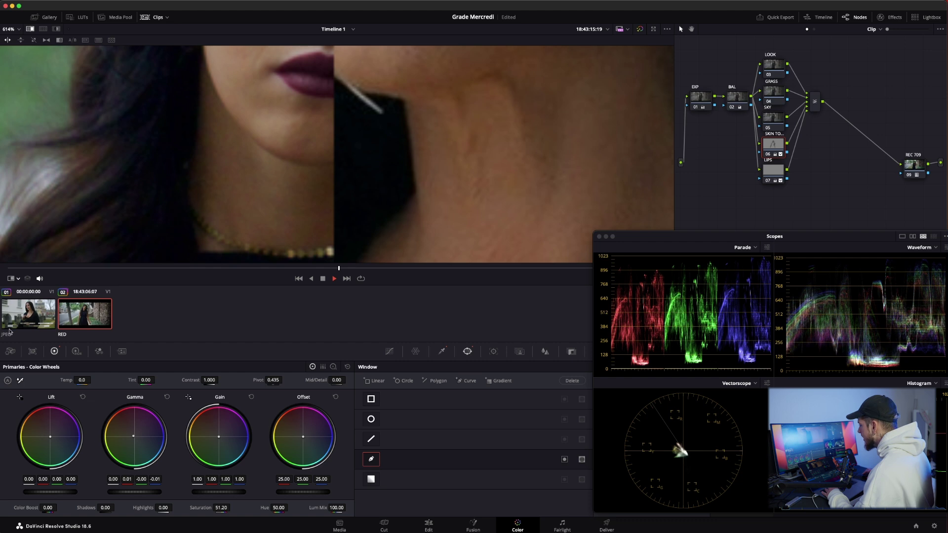
- Set the viewer's on-screen tool to Qualifier for sampling colours
click(15, 278)
click(30, 298)
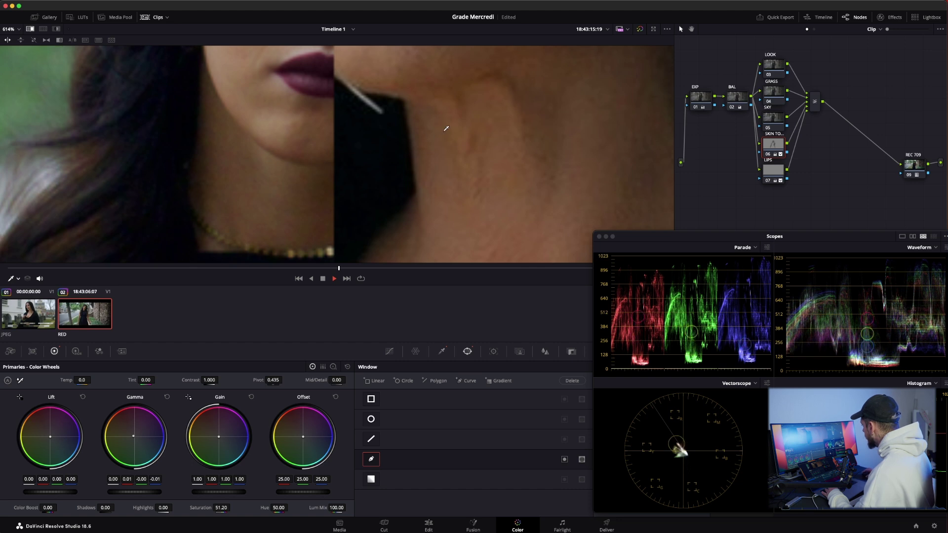
scroll(306, 172, down, 2)
scroll(298, 173, down, 2)
scroll(298, 173, down, 3)
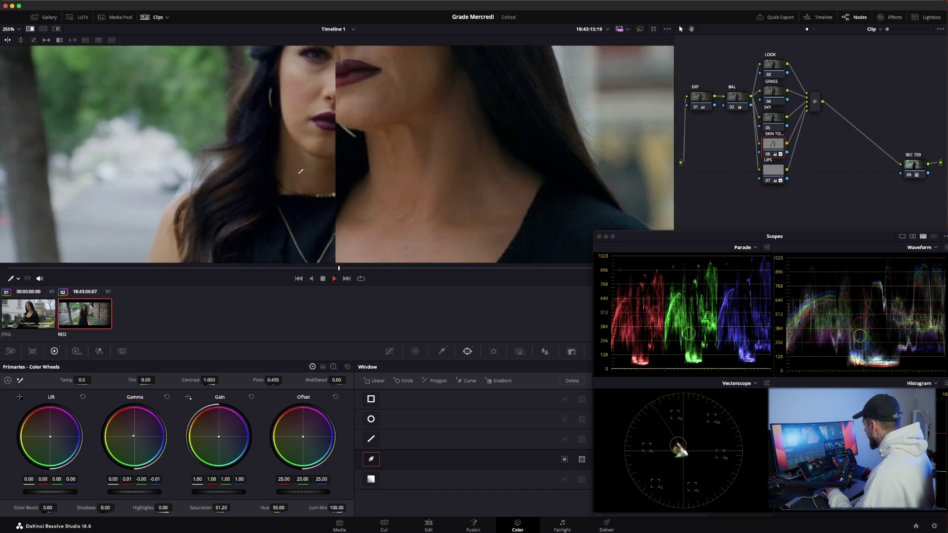
scroll(298, 174, down, 3)
scroll(186, 221, down, 2)
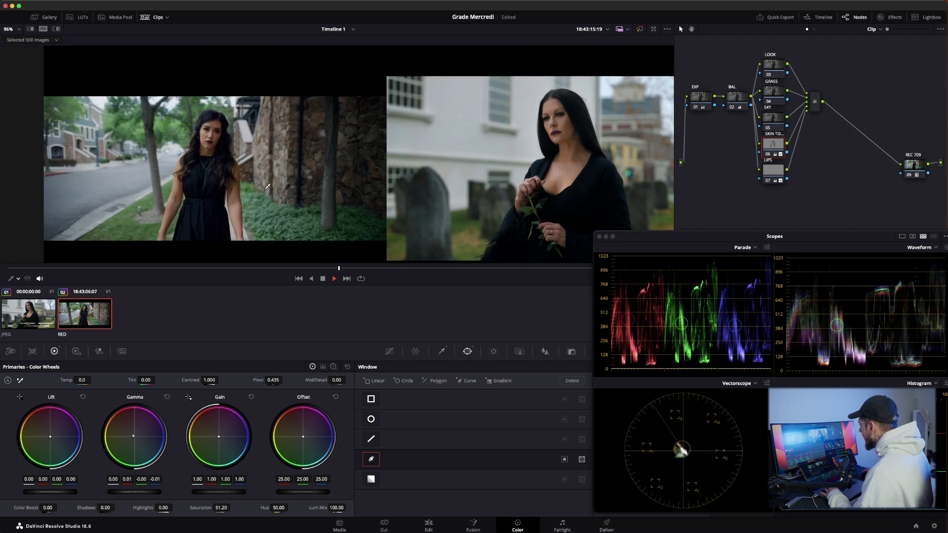
- Cut SKY, add a serial SHADOW node after the mixer, and paste SKY into a parallel branch
click(774, 127)
key(Delete)
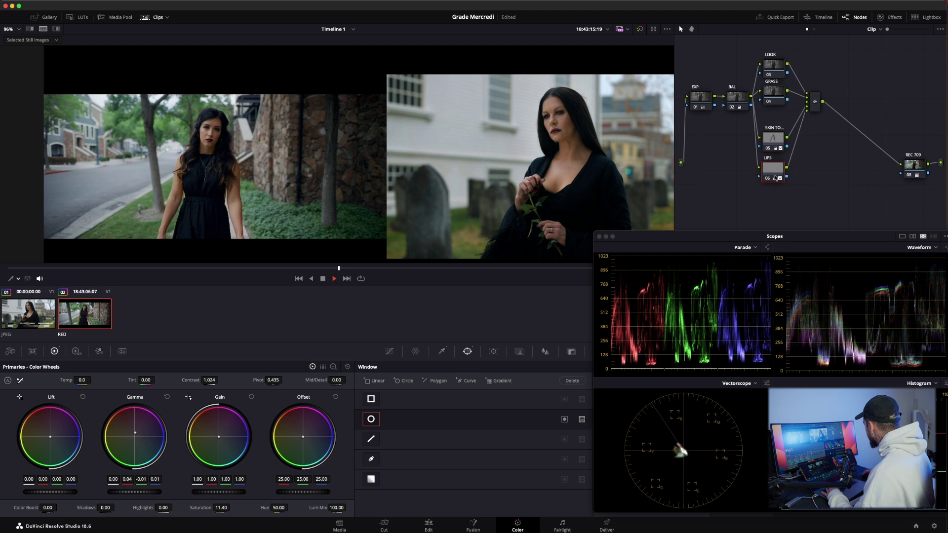
click(816, 108)
key(alt+s)
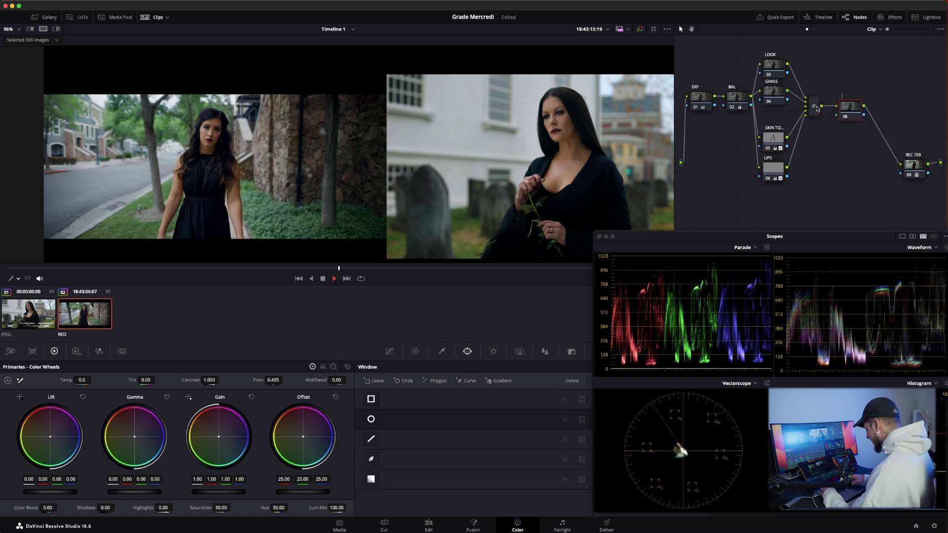
text(SHADOW)
key(Return)
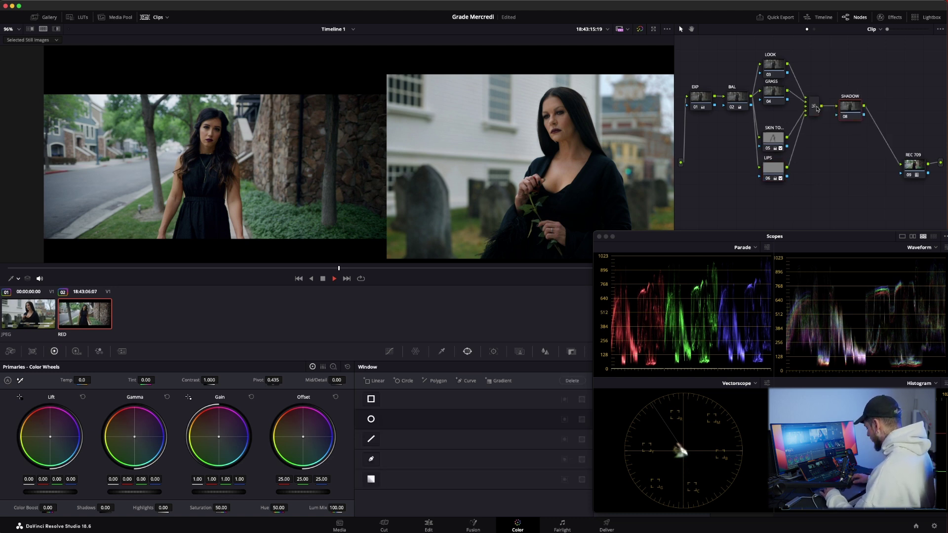
key(alt+p)
mouse_move(836, 68)
mouse_down()
mouse_move(855, 136)
mouse_move(856, 123)
mouse_up()
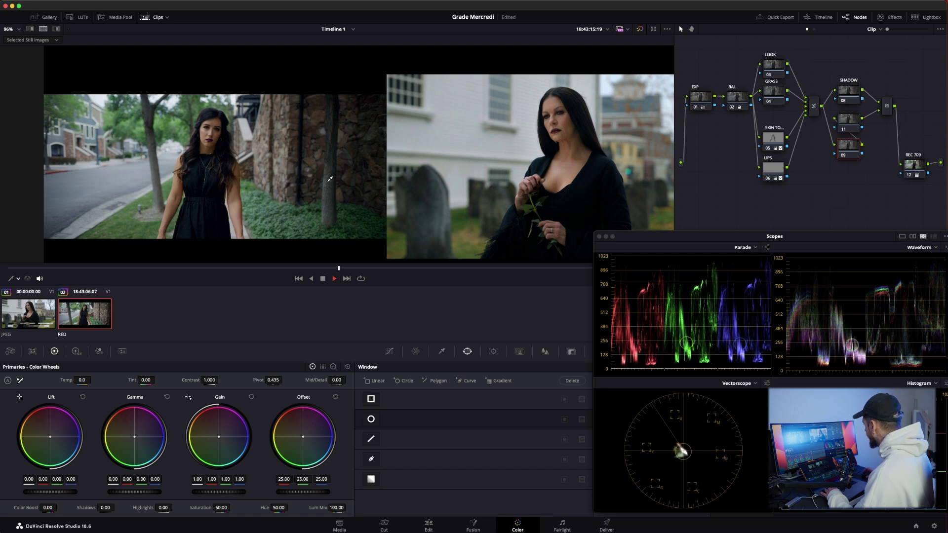
key(super+z)
key(super+z)
key(super+z)
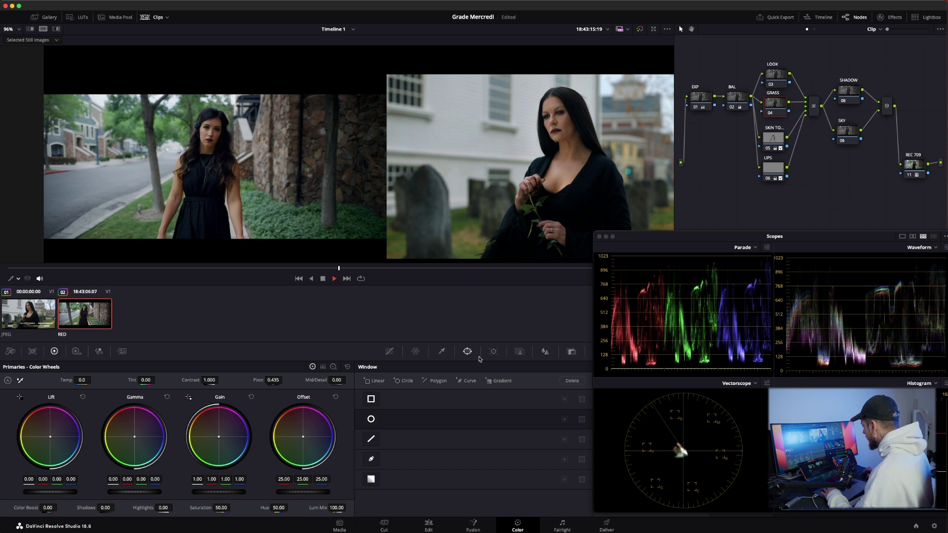
- Sample the greenery with the HSL qualifier and narrow the hue range around the greens
click(442, 351)
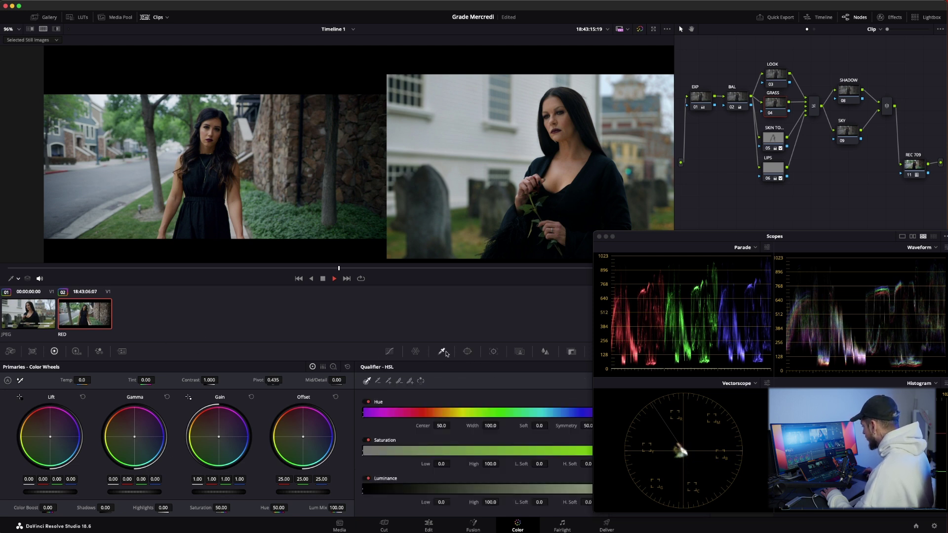
click(251, 192)
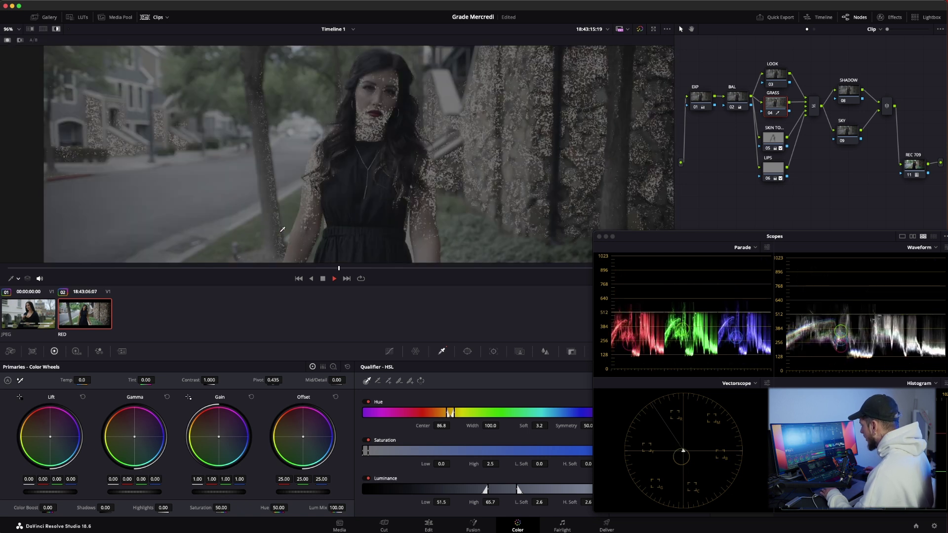
scroll(282, 230, down, 3)
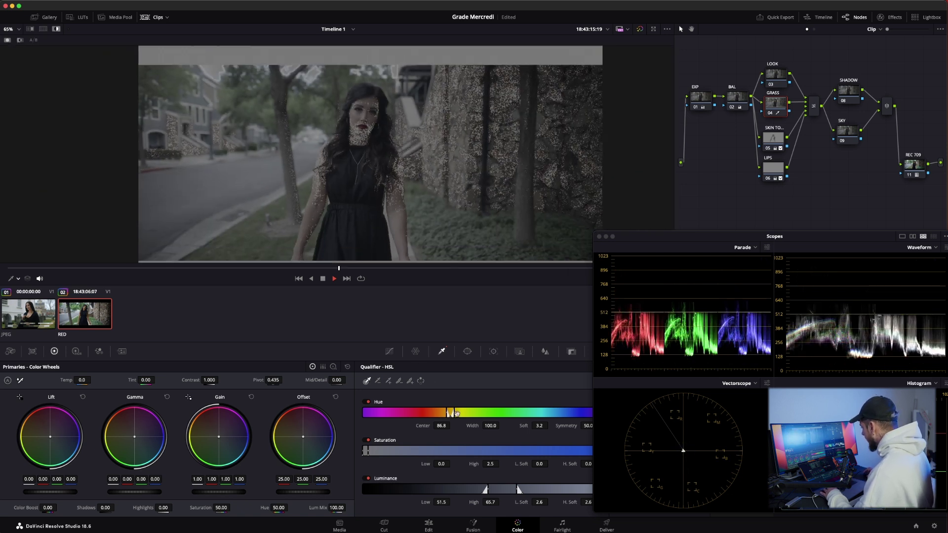
drag(452, 413, 488, 413)
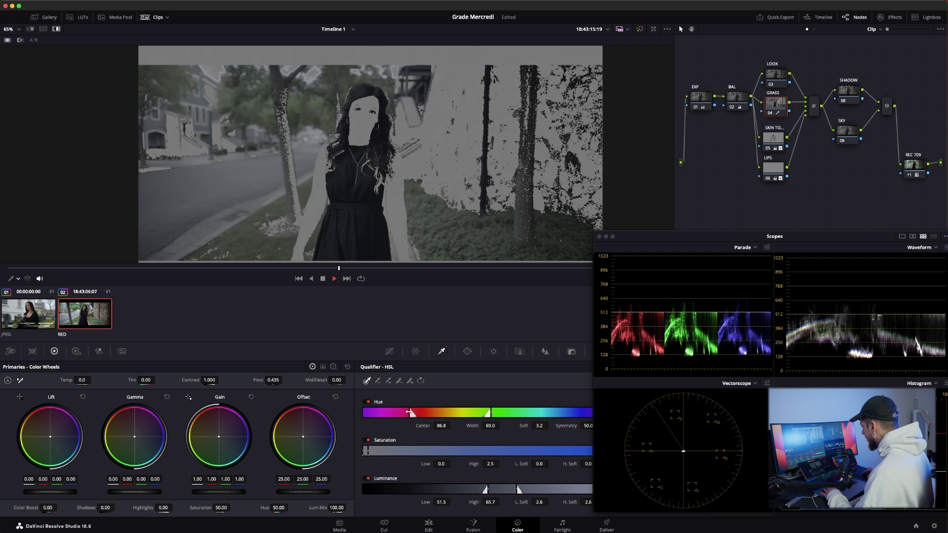
drag(409, 412, 399, 410)
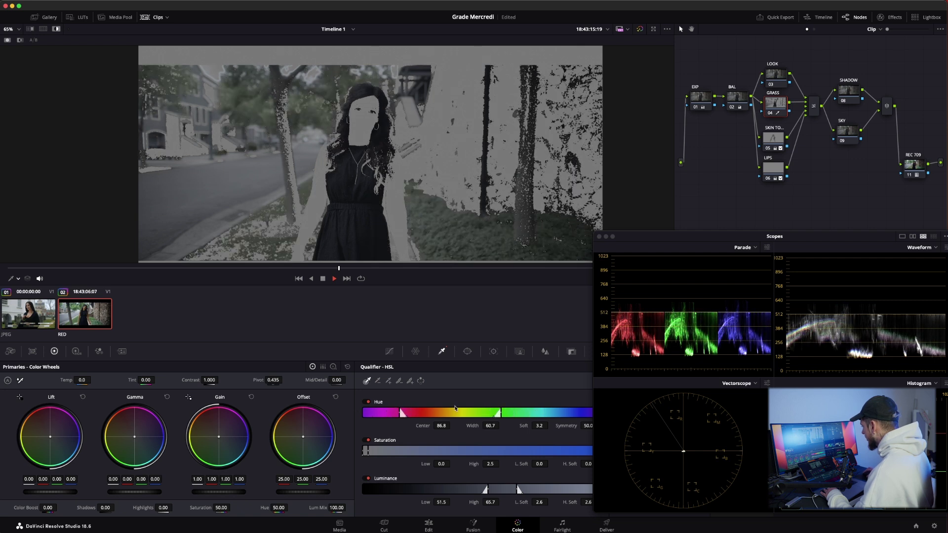
drag(506, 413, 427, 411)
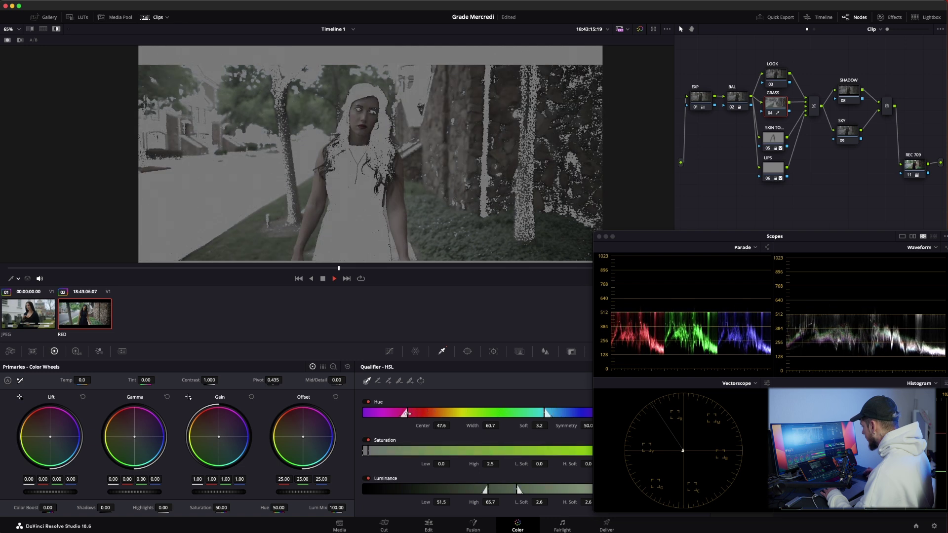
drag(408, 414, 553, 412)
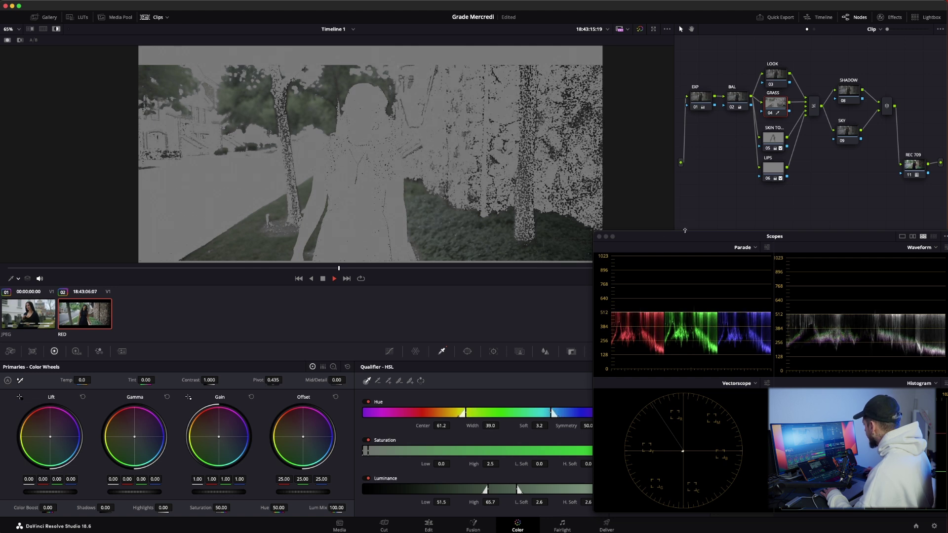
- Raise Matte Finesse Denoise to clean the speckled matte and turn off the highlight view
drag(685, 230, 741, 232)
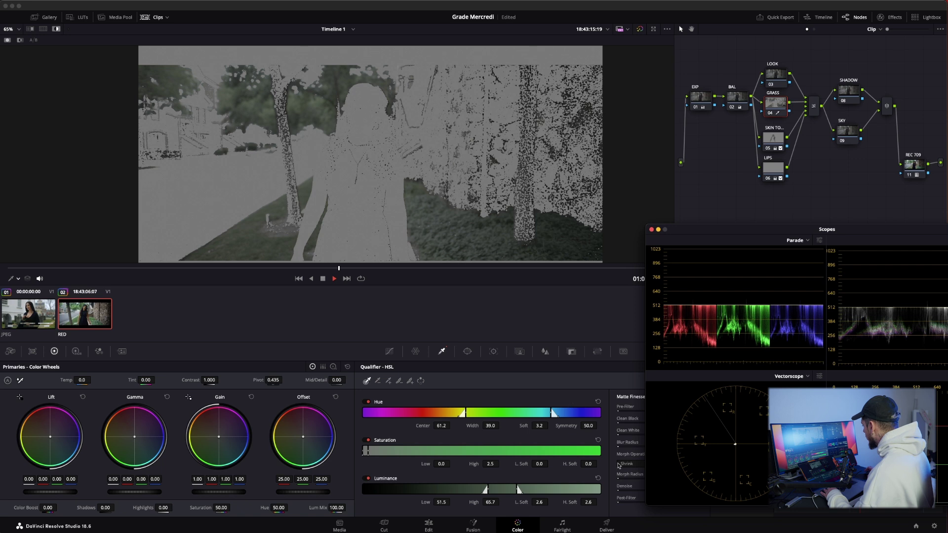
click(623, 485)
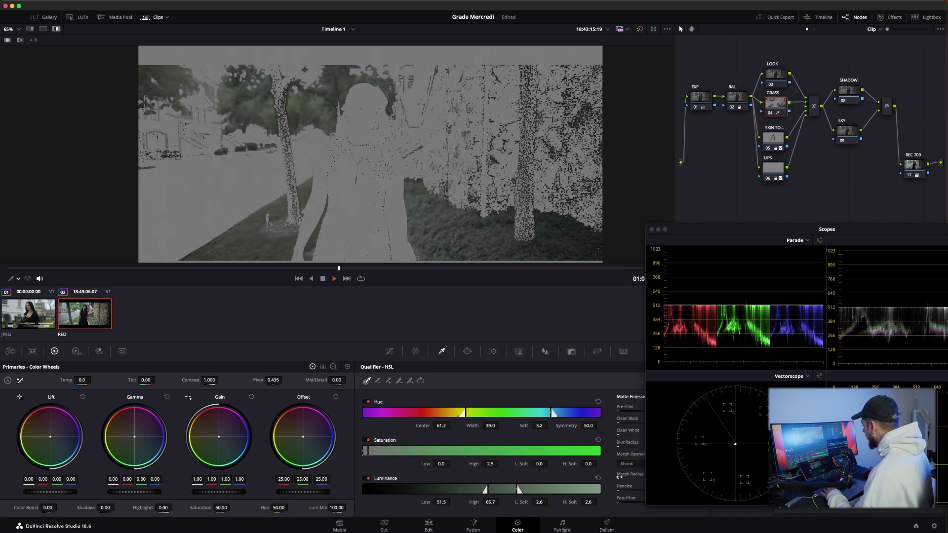
drag(618, 486, 654, 492)
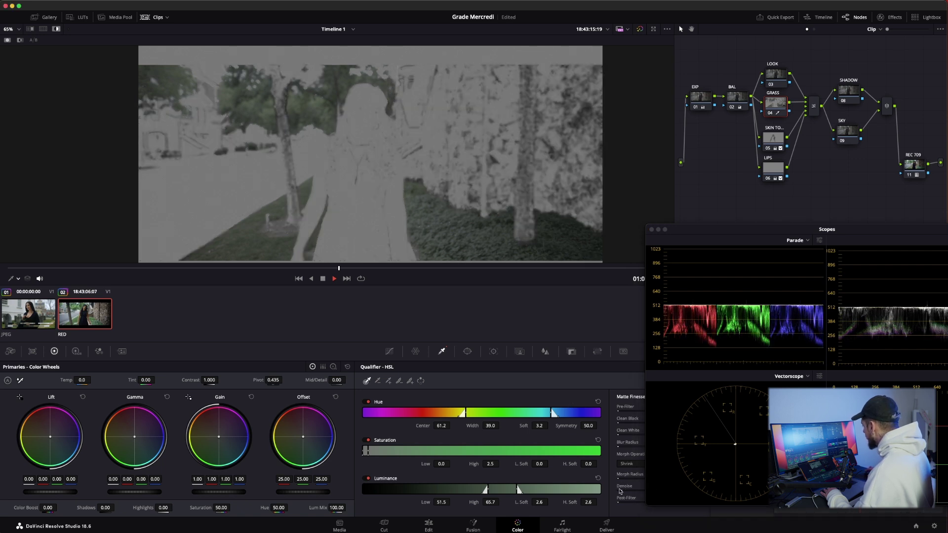
key(shift+h)
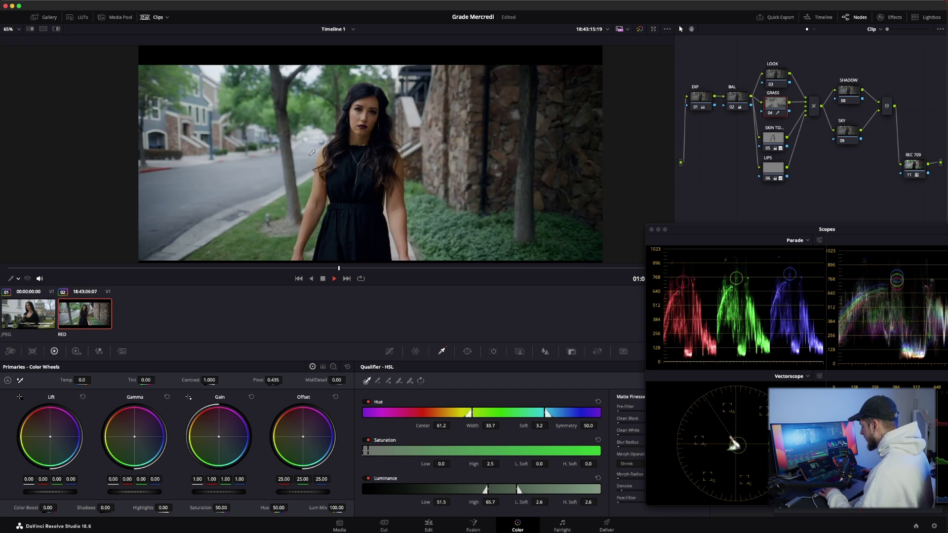
key(ctrl+alt+w)
- Zoom the viewer to compare the RED clip against the reference still
scroll(239, 103, up, 1)
scroll(212, 129, up, 2)
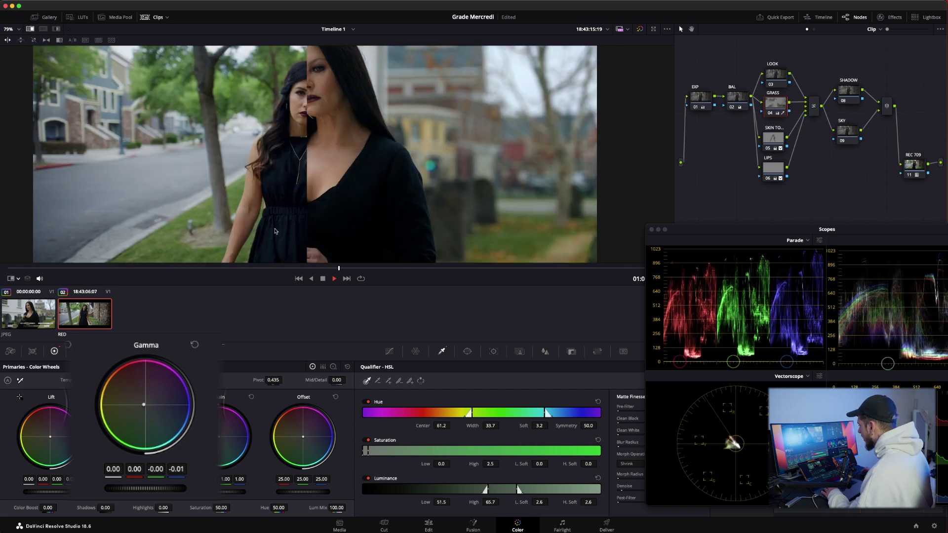
scroll(308, 205, up, 3)
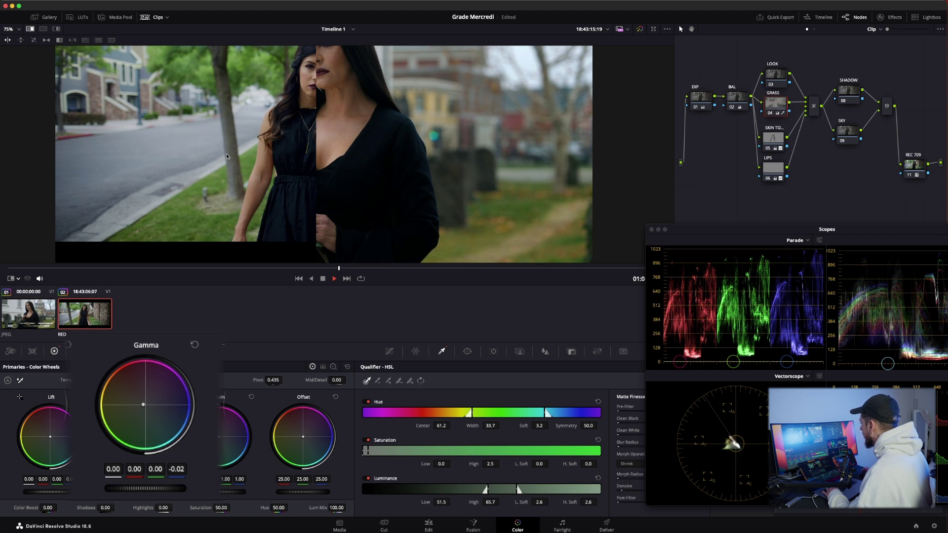
scroll(226, 157, down, 2)
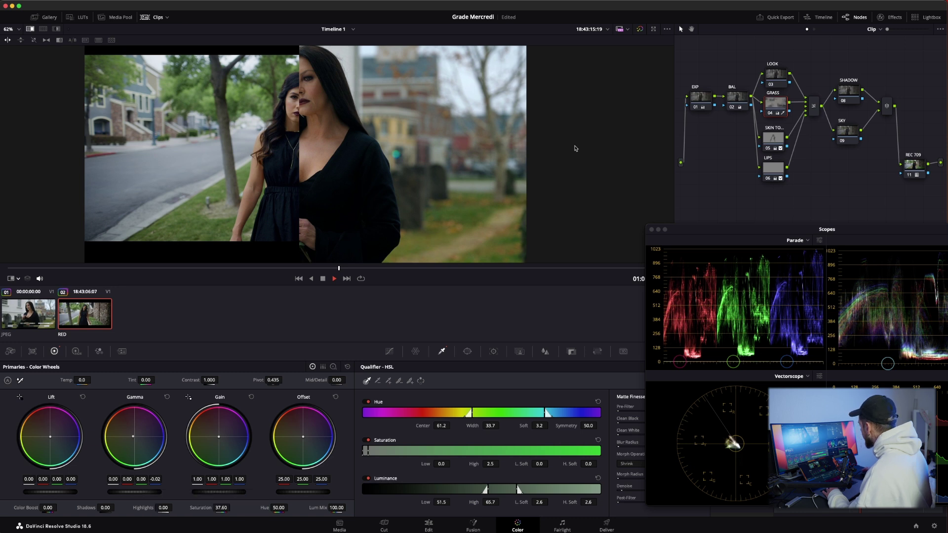
- On the Hue vs Hue curve, rotate the yellow hues up and the green hues down
click(382, 352)
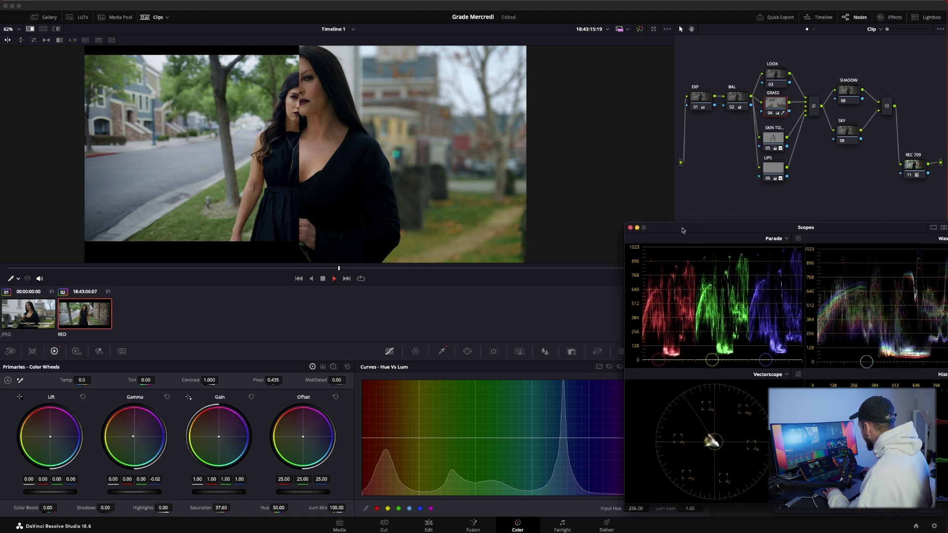
drag(704, 232, 665, 228)
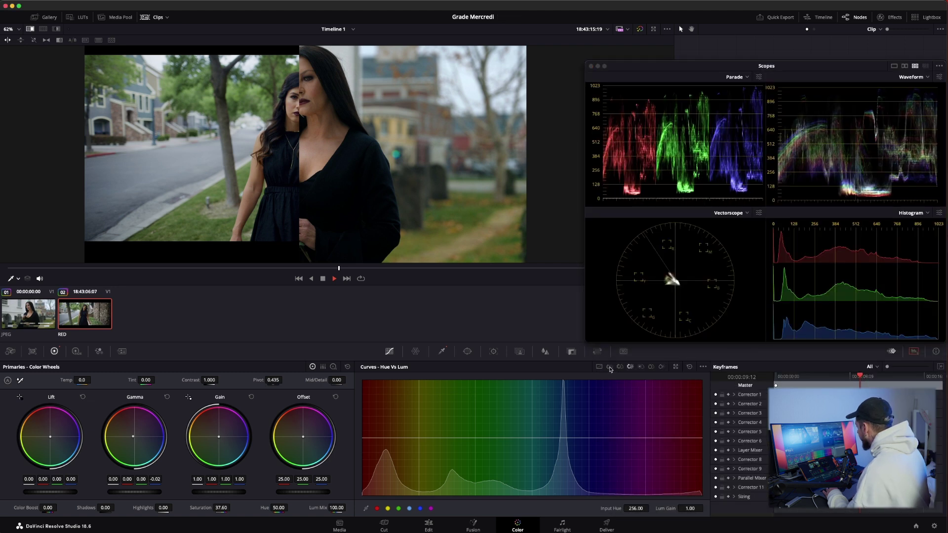
key(super+equal)
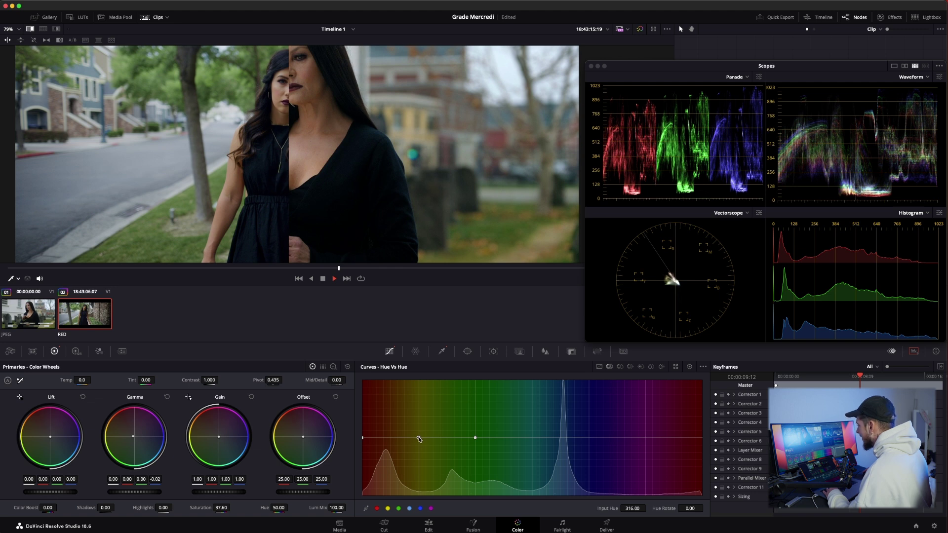
drag(419, 439, 418, 434)
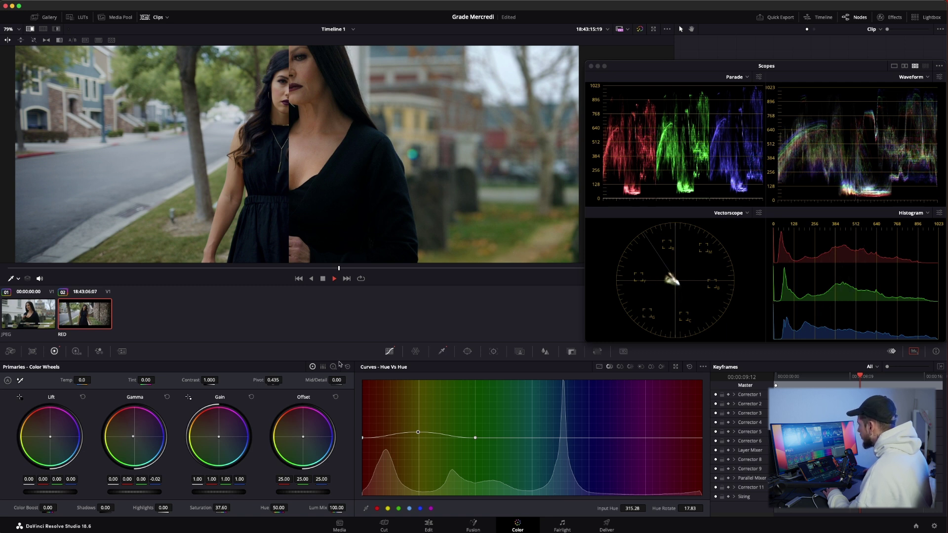
drag(419, 434, 420, 432)
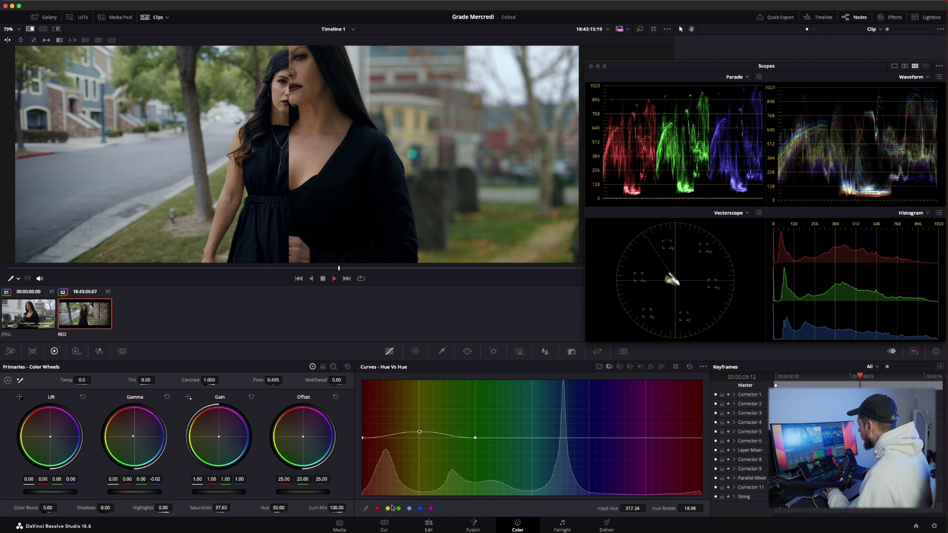
drag(474, 438, 475, 446)
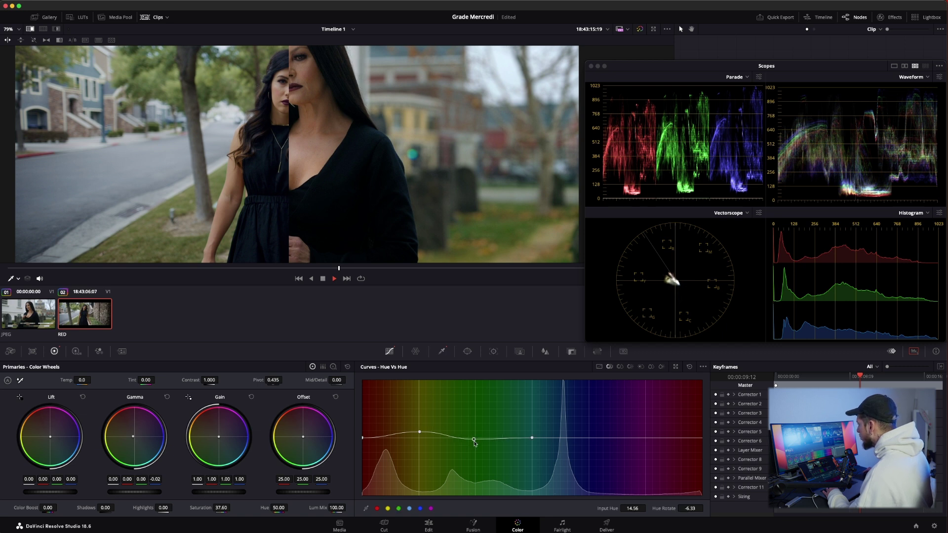
- View both stills side by side, deepen the green hue shift, and check the yellow point
key(super+alt+w)
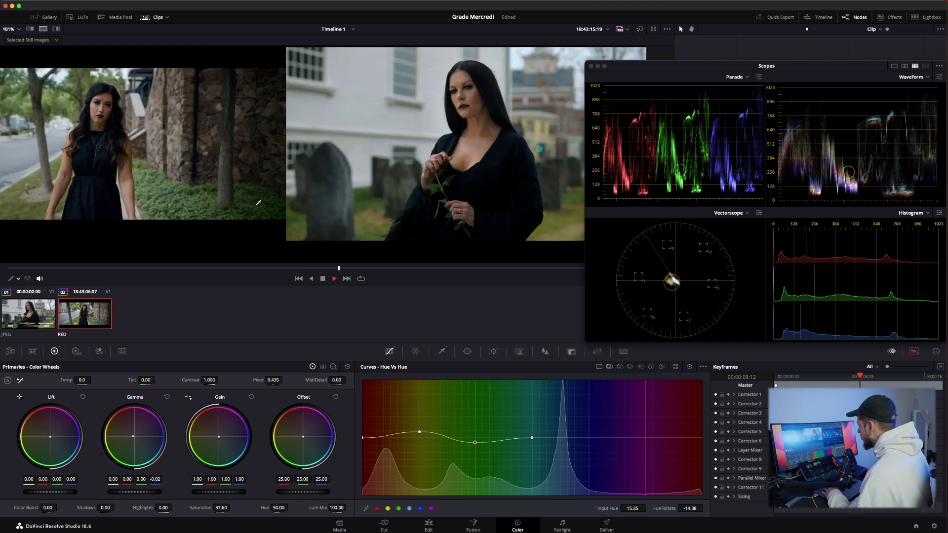
scroll(258, 202, up, 6)
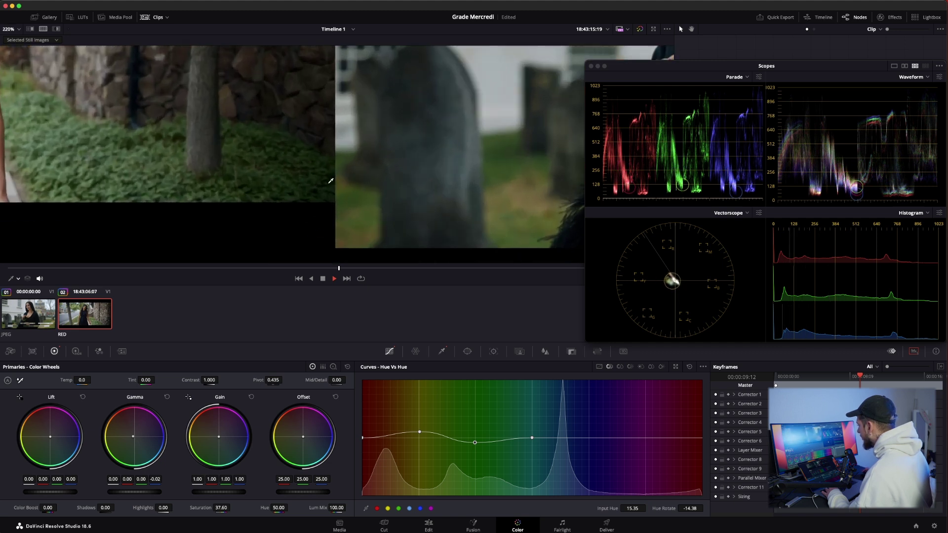
drag(476, 444, 477, 447)
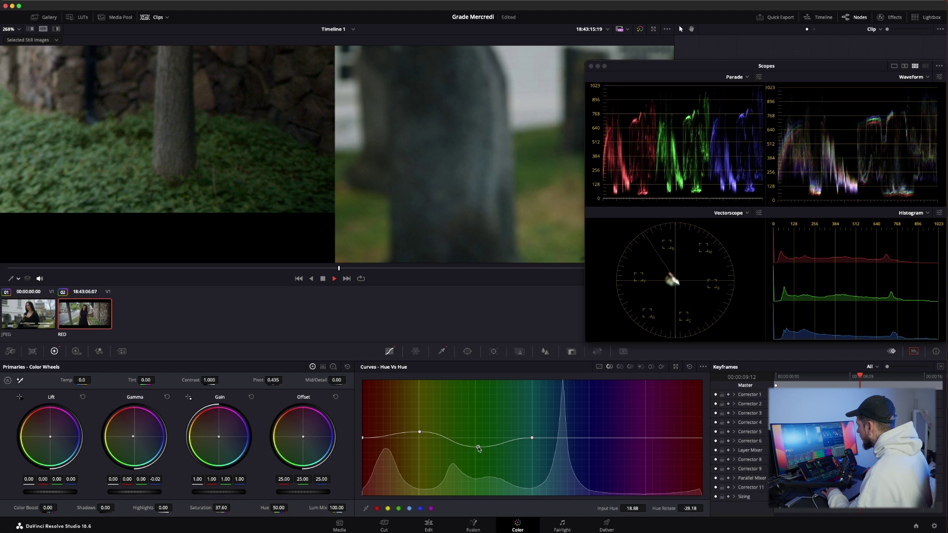
scroll(306, 212, down, 2)
scroll(286, 202, down, 2)
scroll(266, 197, down, 2)
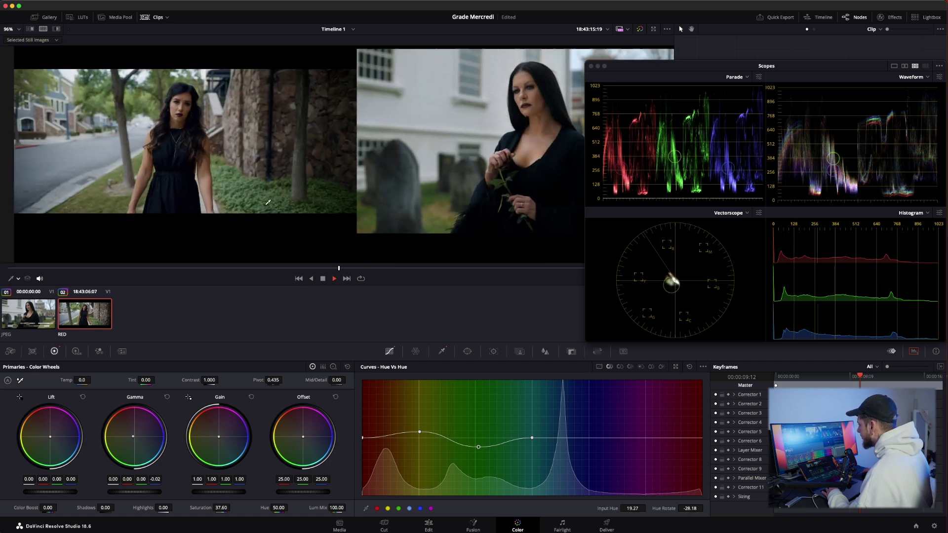
scroll(242, 195, down, 2)
scroll(241, 195, up, 1)
scroll(229, 195, up, 1)
scroll(219, 194, up, 1)
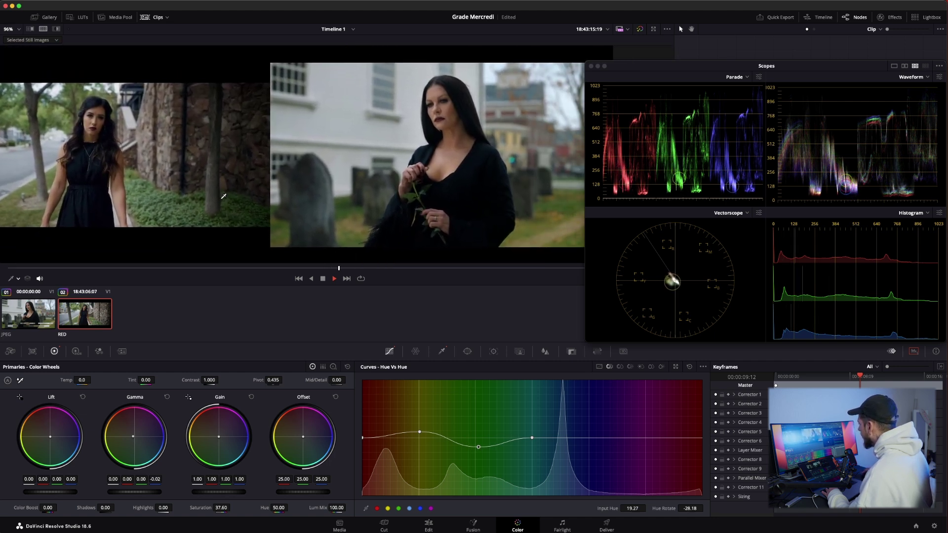
scroll(210, 194, up, 1)
scroll(207, 195, down, 1)
scroll(217, 196, down, 1)
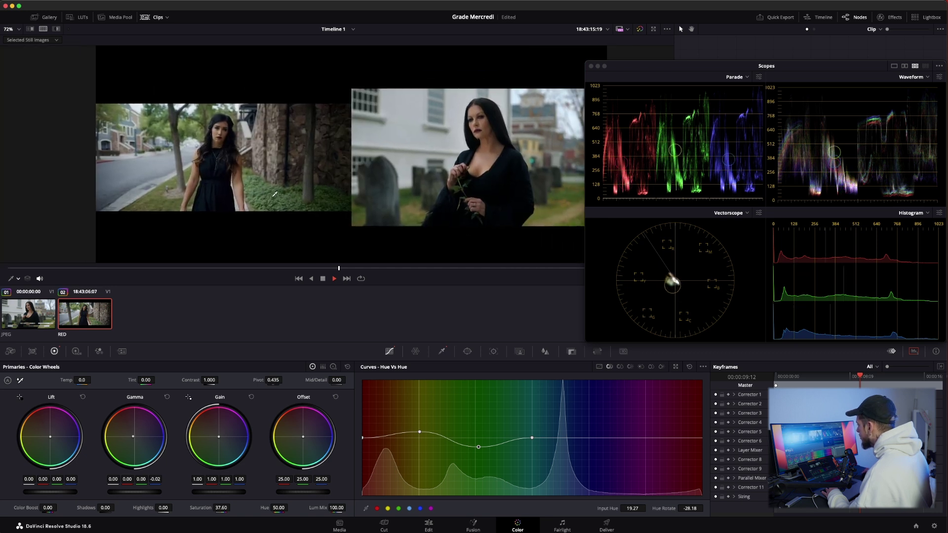
scroll(243, 202, down, 1)
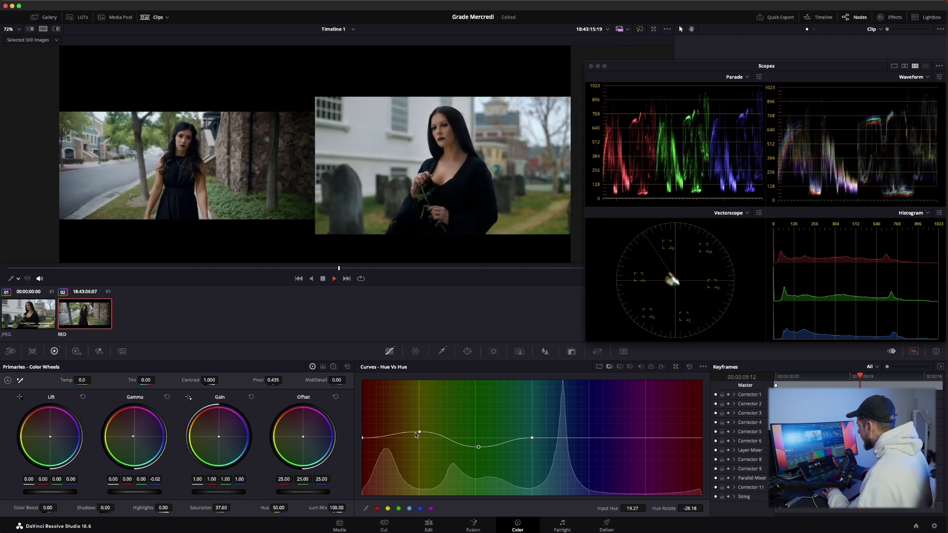
click(419, 433)
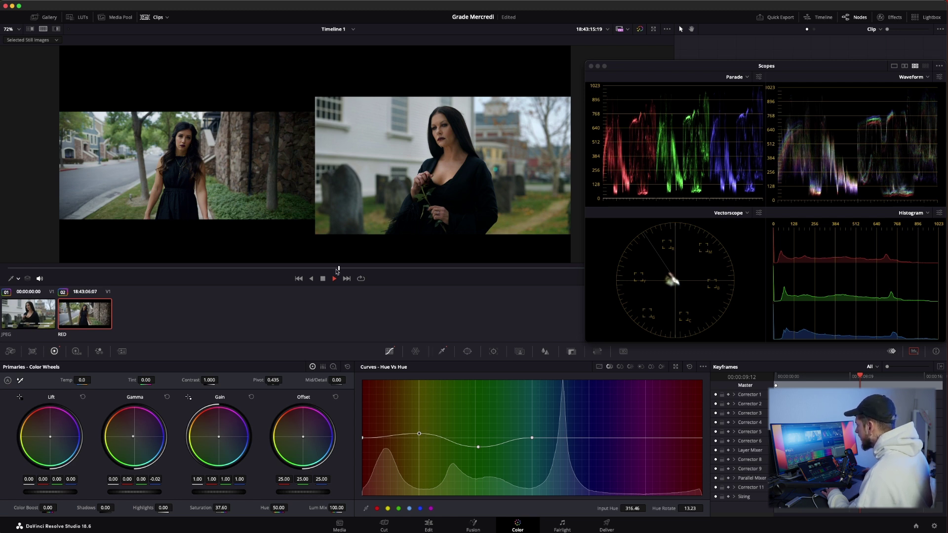
- On Hue vs Sat, raise the green hues' saturation to about 1.17, zooming in to compare
click(620, 367)
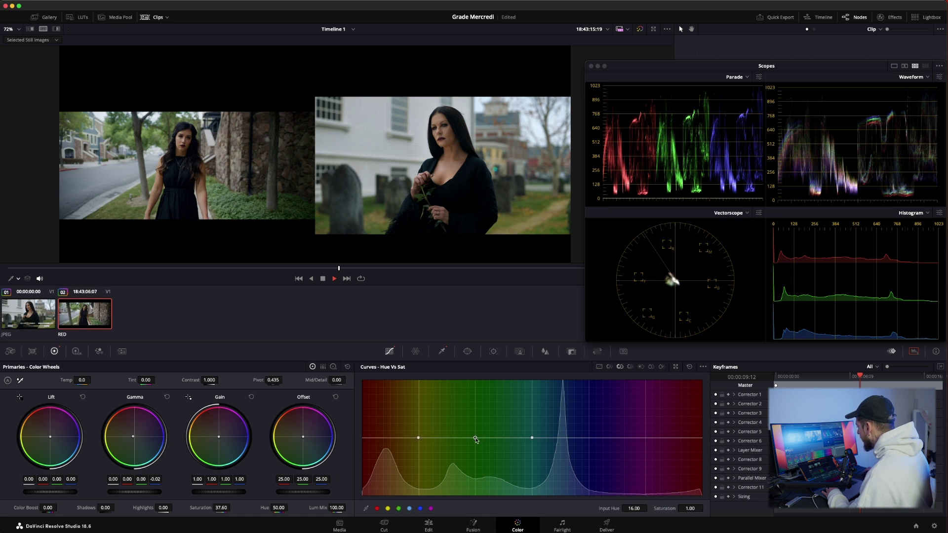
drag(476, 439, 476, 434)
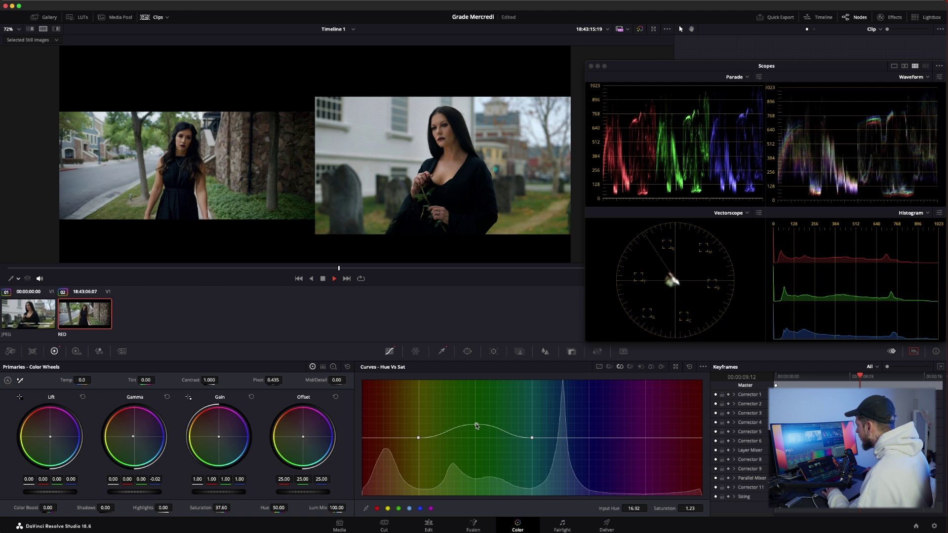
scroll(337, 145, up, 2)
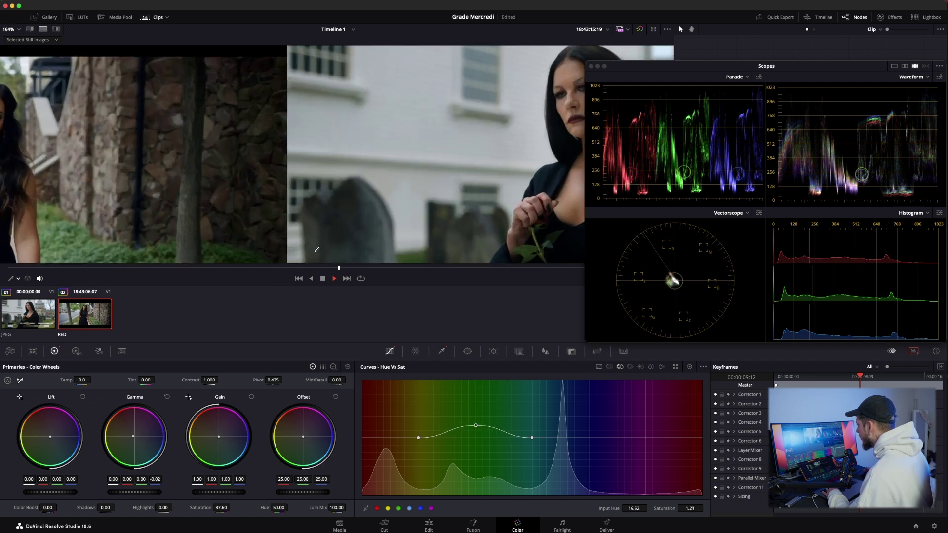
scroll(338, 145, up, 2)
scroll(337, 145, up, 2)
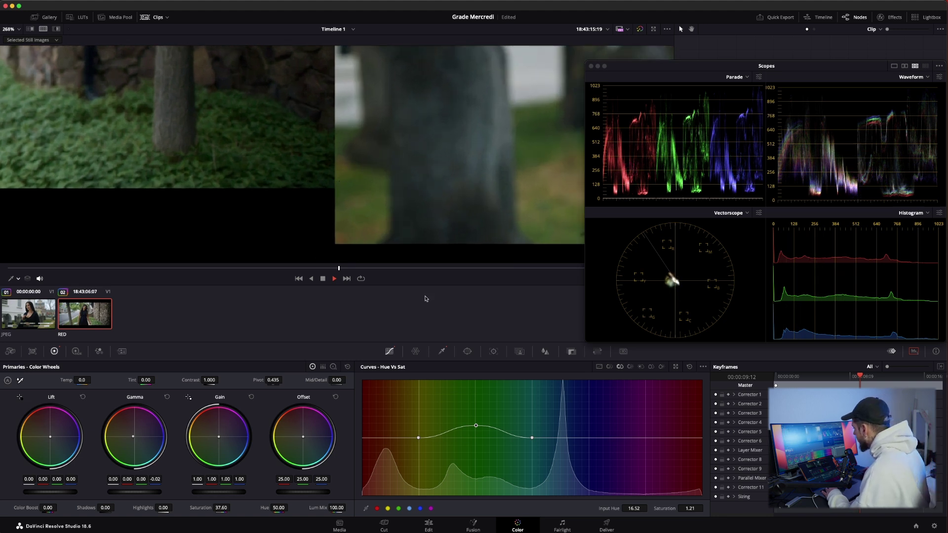
drag(475, 428, 476, 434)
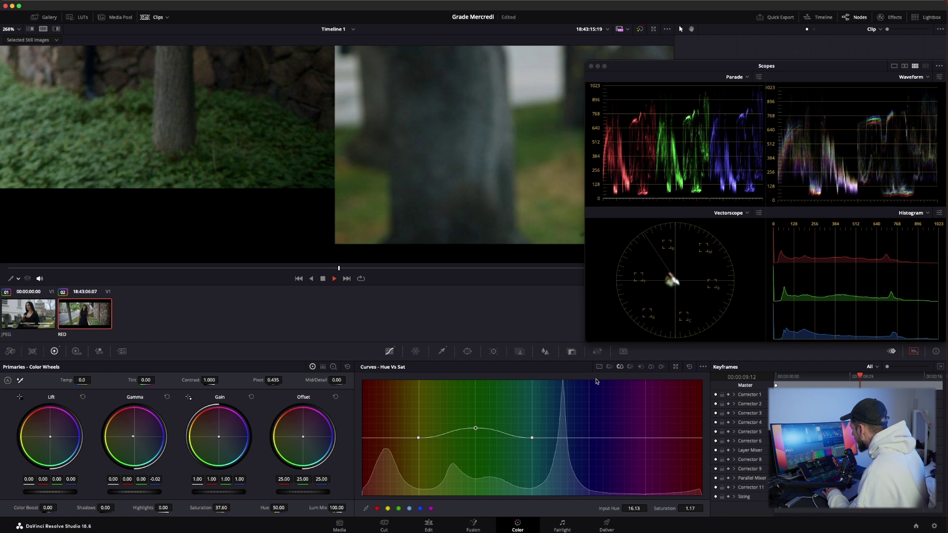
- Back on Hue vs Hue, ease the green point's rotation to -7.48
click(609, 367)
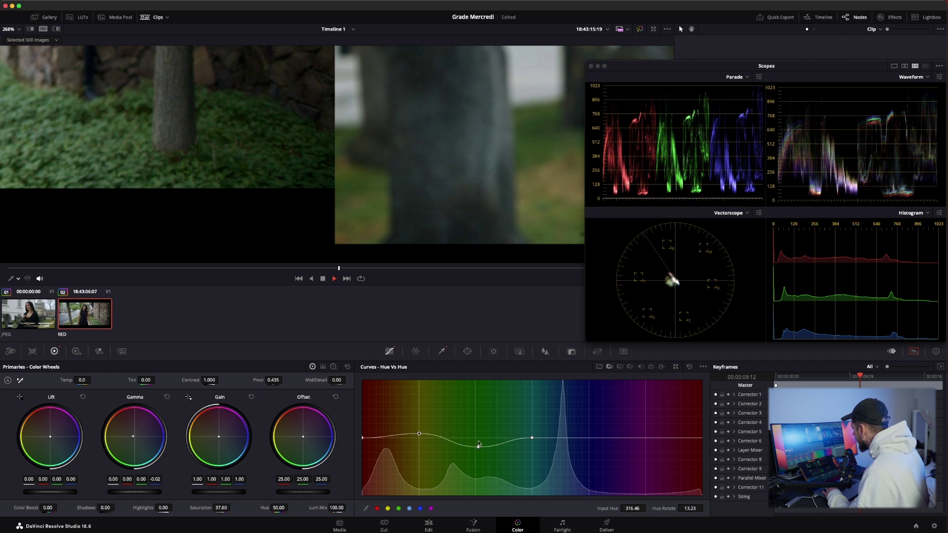
drag(478, 438, 477, 440)
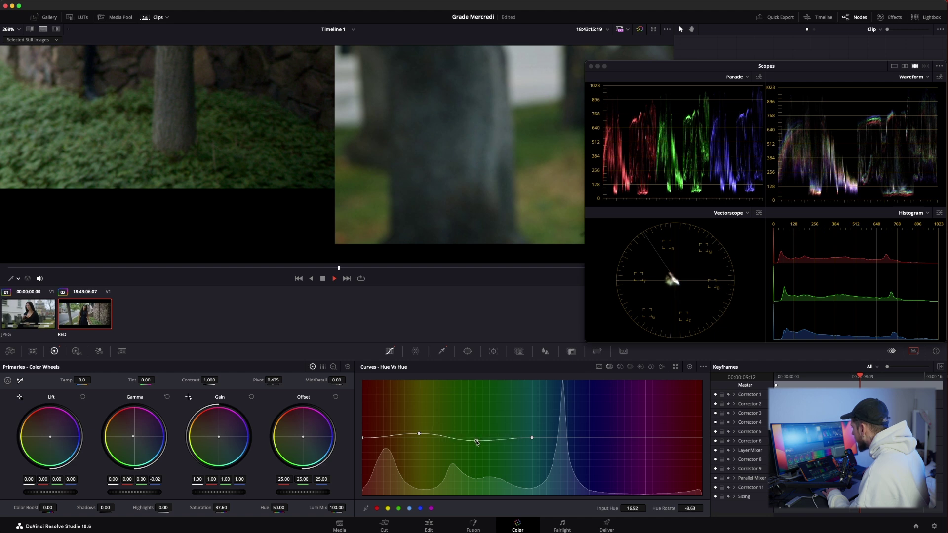
scroll(339, 186, down, 3)
scroll(313, 173, down, 3)
scroll(197, 165, down, 3)
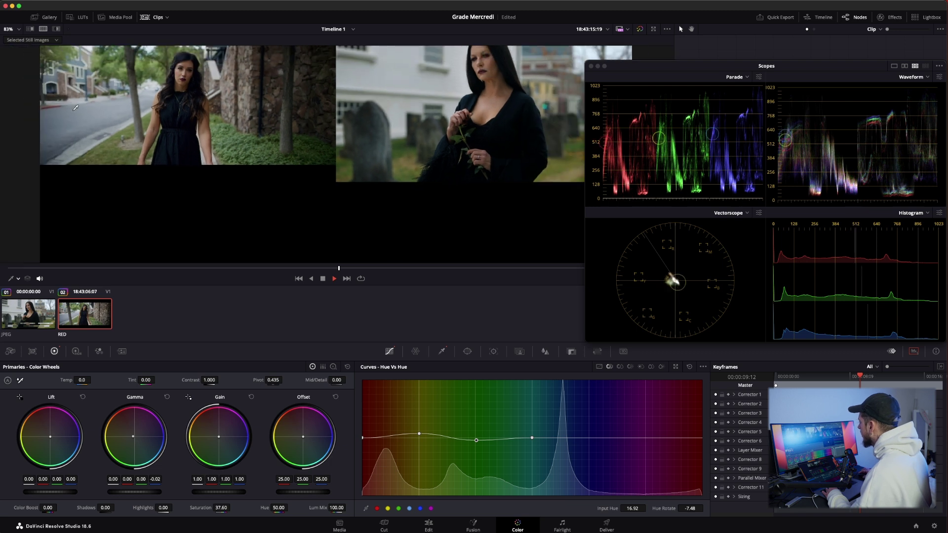
scroll(92, 158, down, 2)
scroll(93, 158, right, 2)
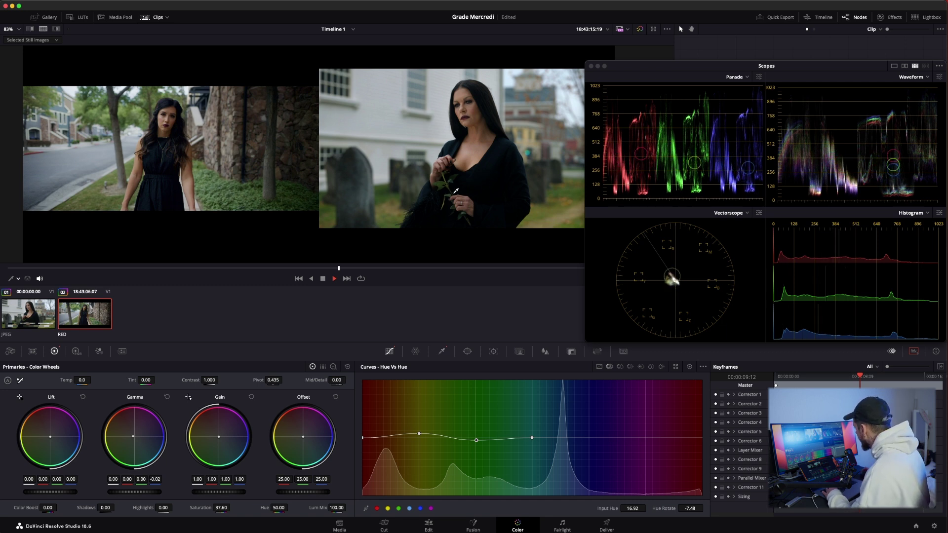
- Fit both clips in the viewer and move the Scopes window to the top right
key(shift+z)
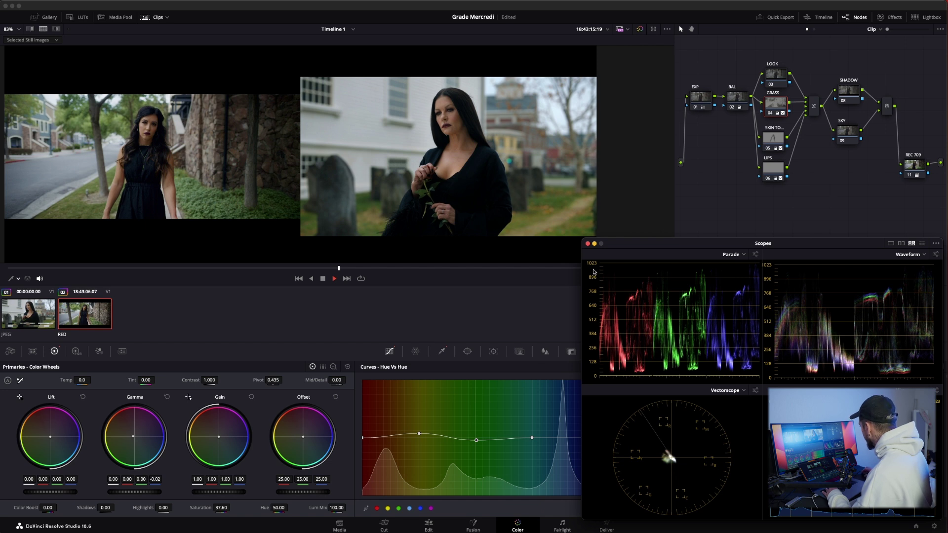
drag(620, 248, 624, 247)
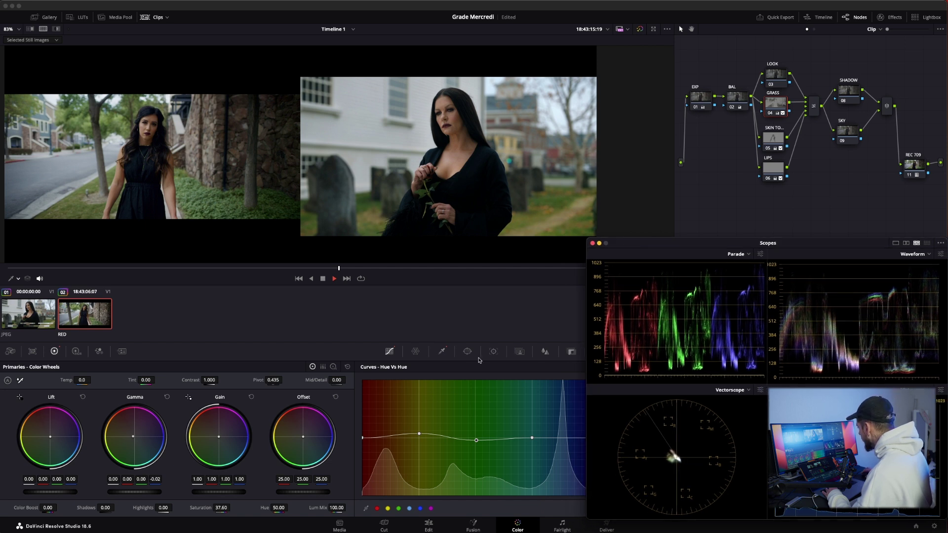
drag(642, 248, 636, 26)
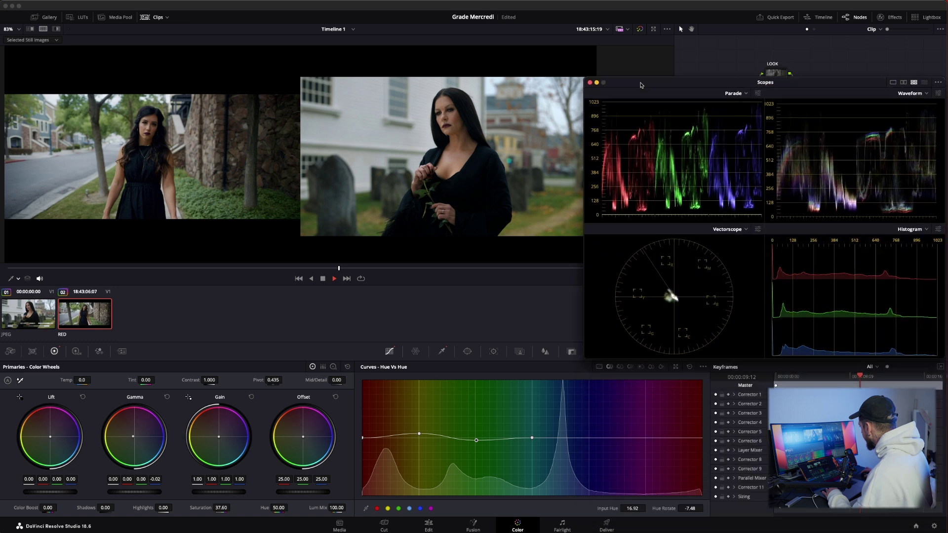
- On Hue vs Lum, darken the green and yellow hues and add a point holding the blues
click(630, 367)
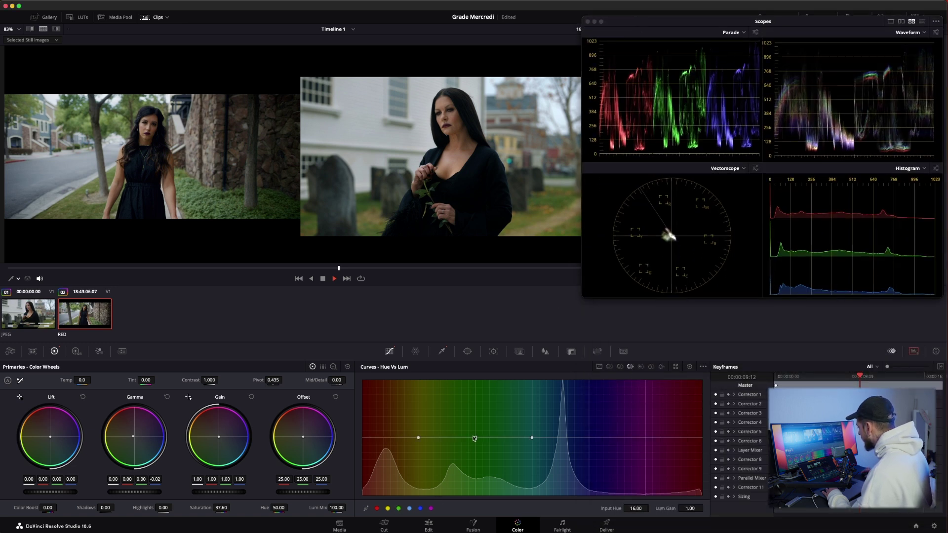
mouse_move(475, 439)
mouse_down()
mouse_move(476, 464)
mouse_move(475, 454)
mouse_up()
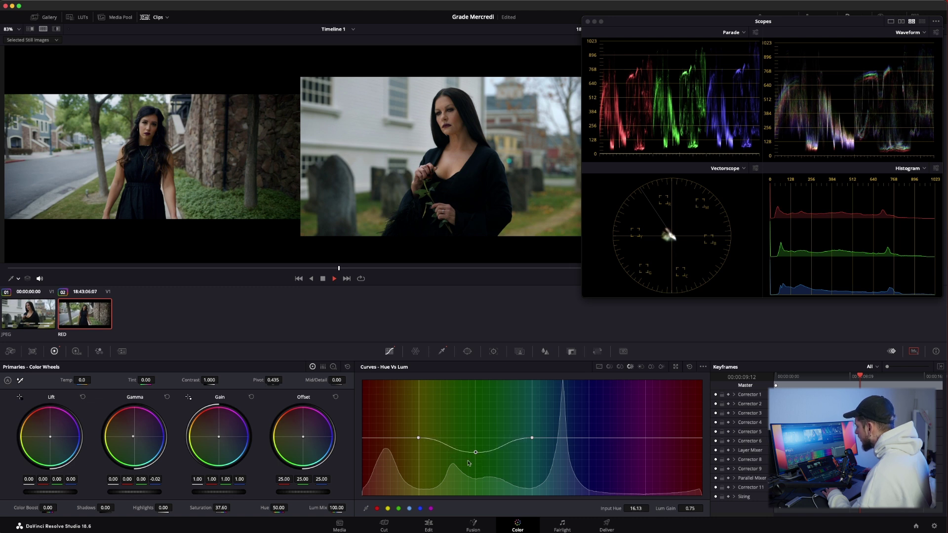
scroll(285, 111, up, 3)
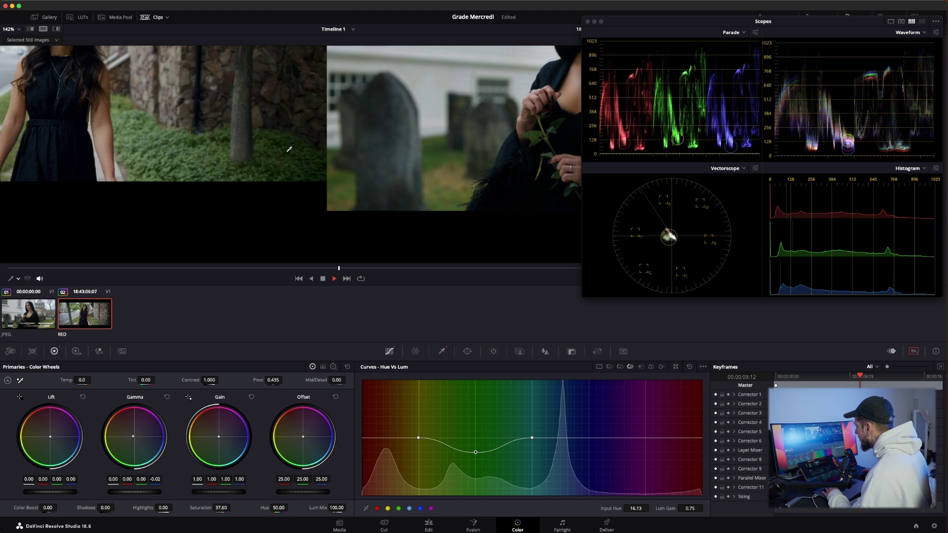
scroll(290, 127, up, 5)
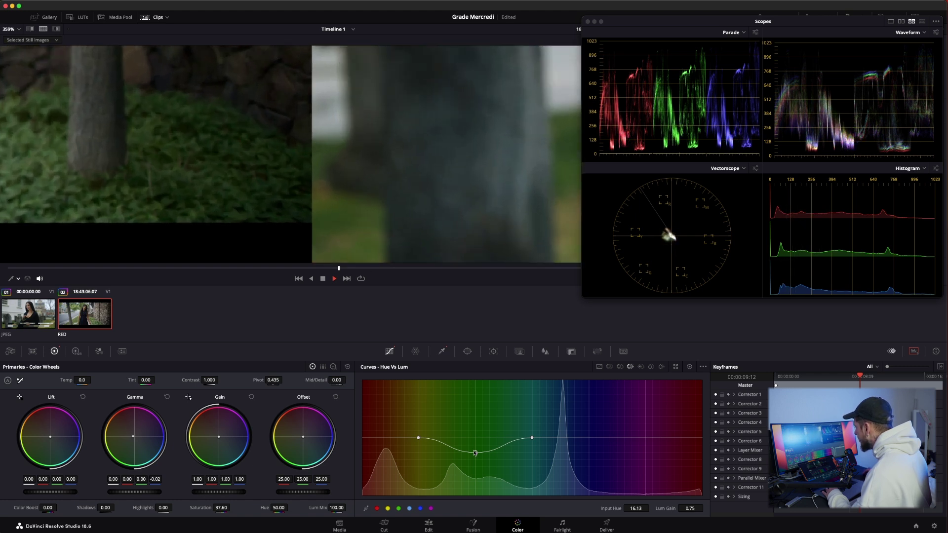
drag(474, 452, 477, 451)
drag(418, 439, 420, 453)
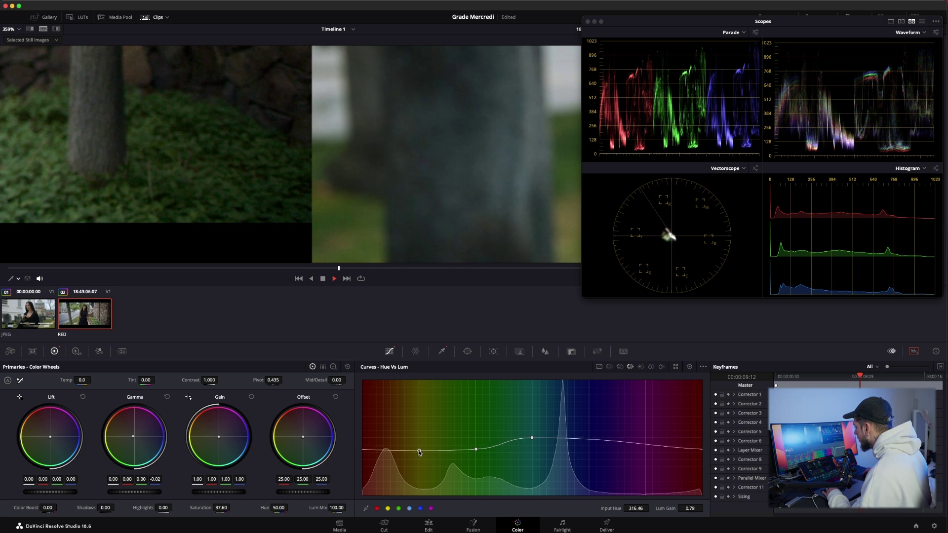
drag(638, 448, 646, 438)
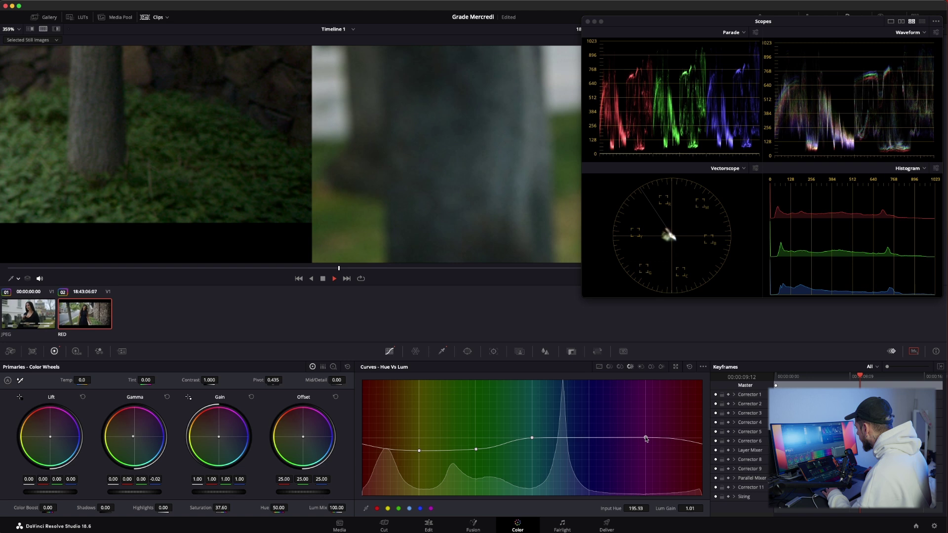
- Reframe the two clips in the viewer and close the floating Scopes window
scroll(155, 157, down, 10)
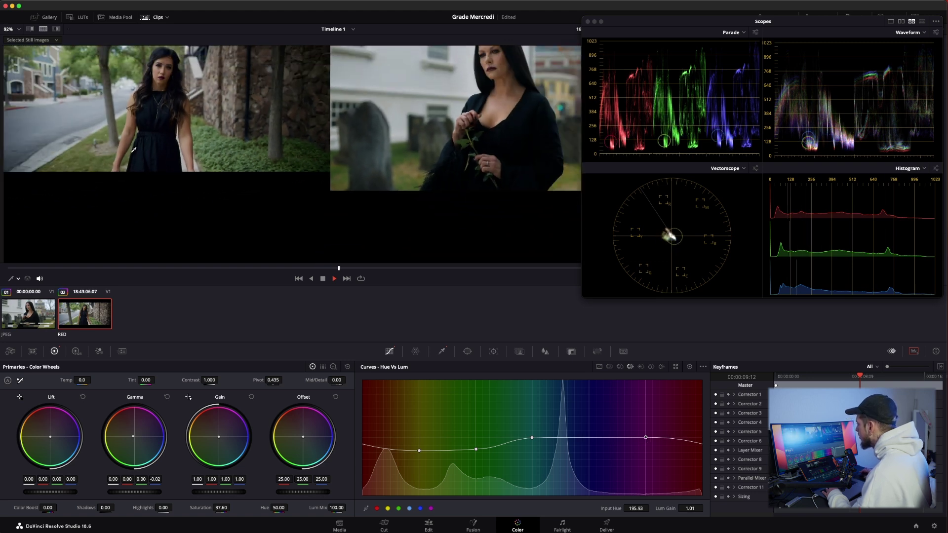
drag(155, 157, 142, 201)
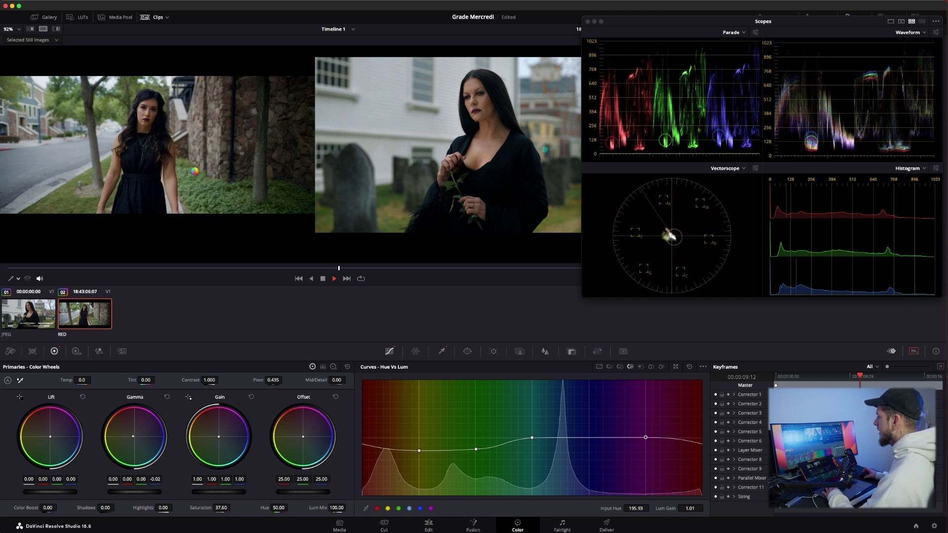
scroll(202, 170, down, 3)
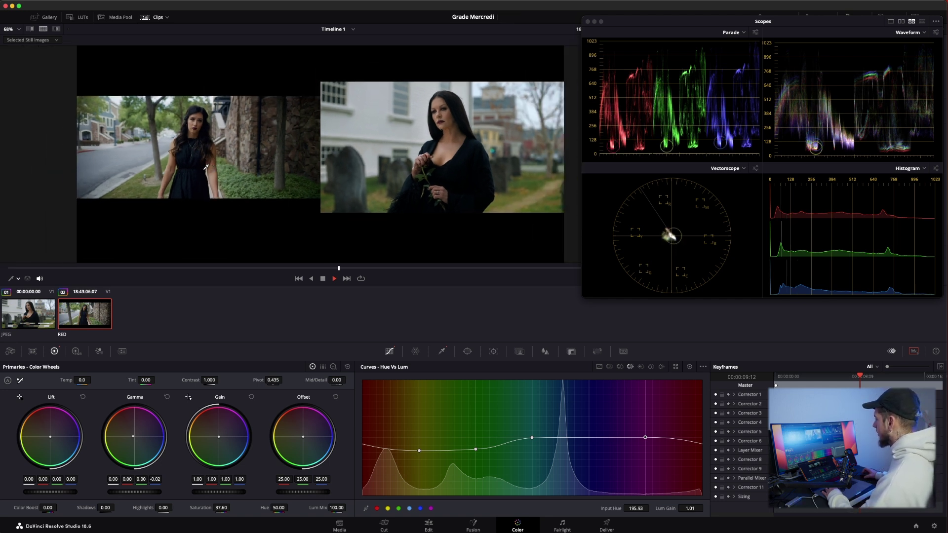
click(588, 21)
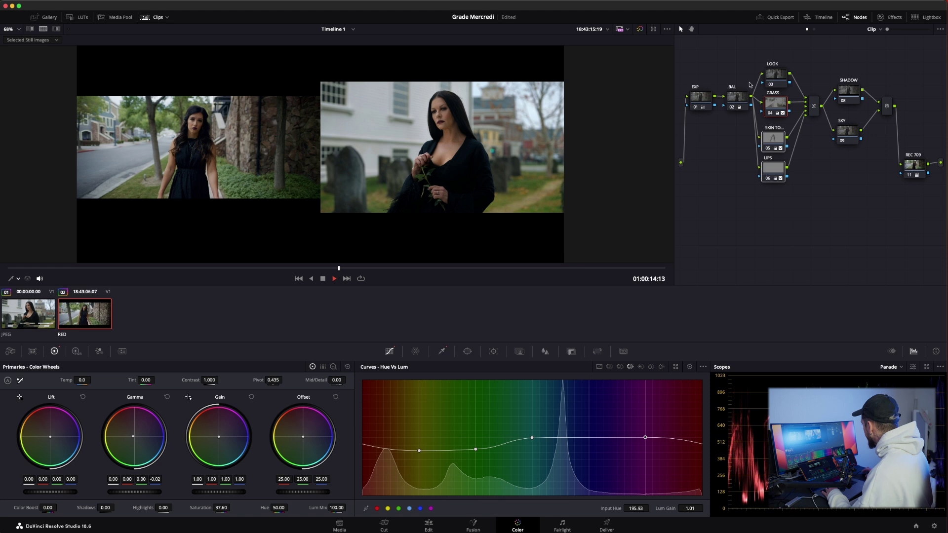
- Toggle the GRASS correction off and back on to judge its effect
click(771, 78)
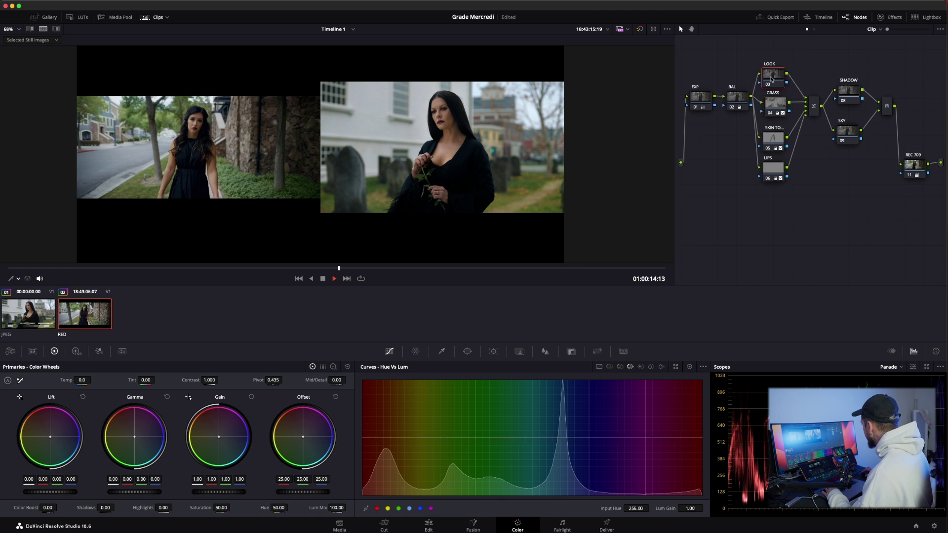
click(775, 109)
click(775, 109)
click(774, 75)
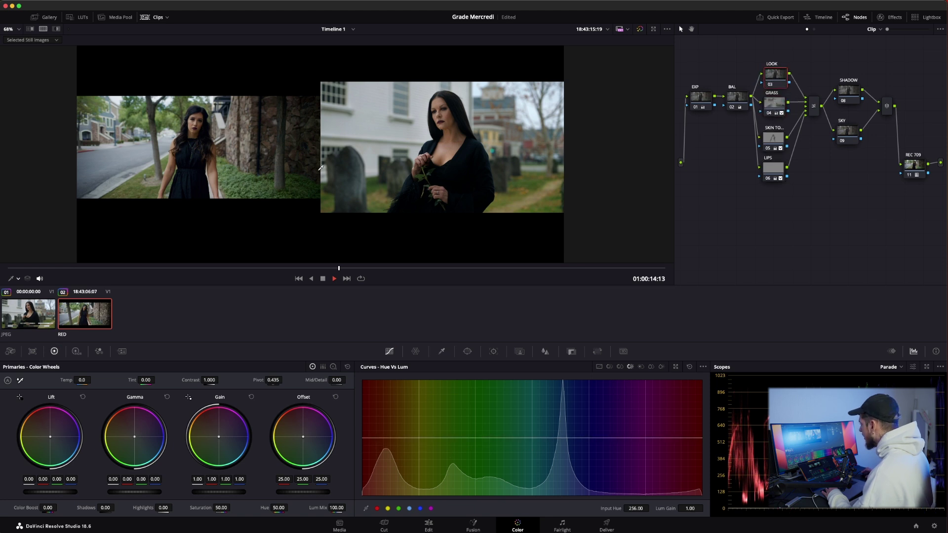
scroll(289, 162, up, 2)
scroll(289, 163, up, 2)
scroll(237, 143, up, 2)
scroll(193, 120, up, 1)
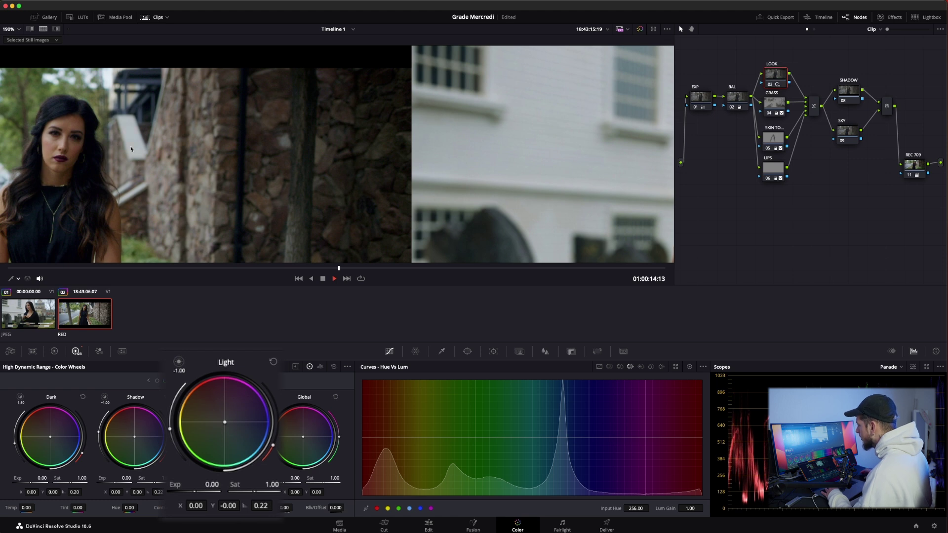
- Switch to a wipe, place the split across the face, and set the viewer tool to Qualifier
key(alt+super+w)
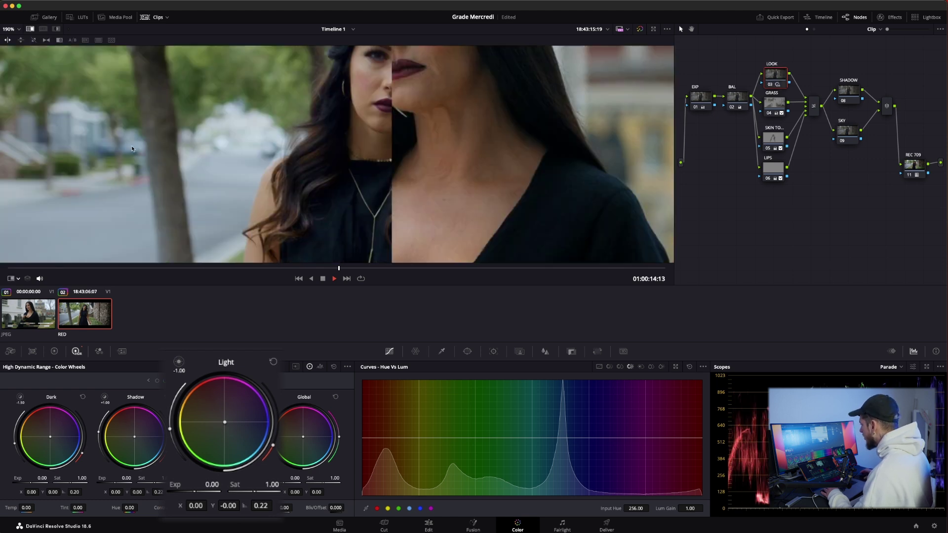
drag(415, 153, 368, 202)
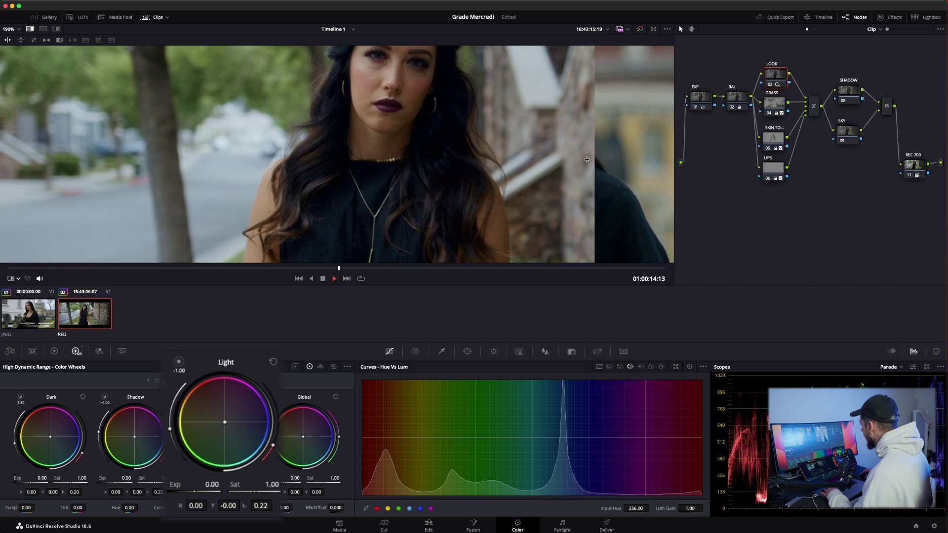
scroll(374, 191, down, 3)
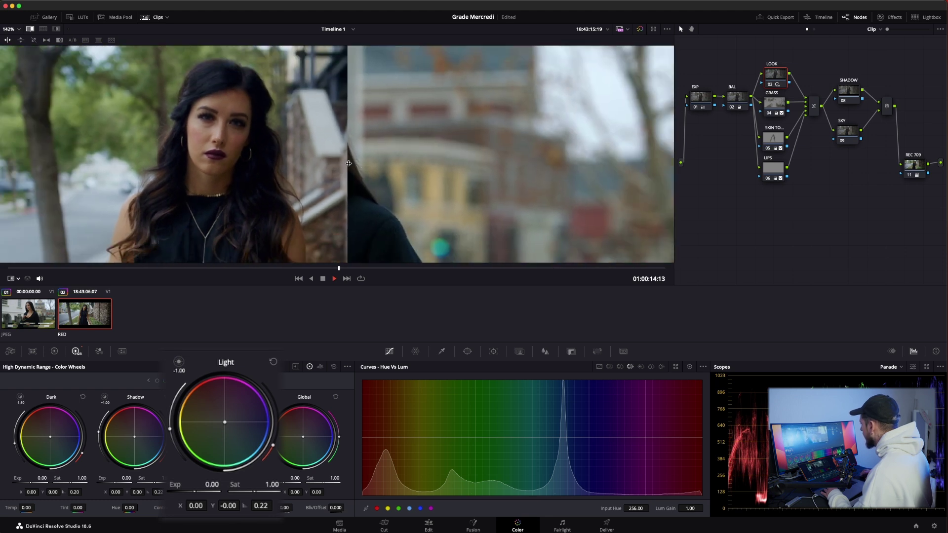
drag(349, 164, 331, 168)
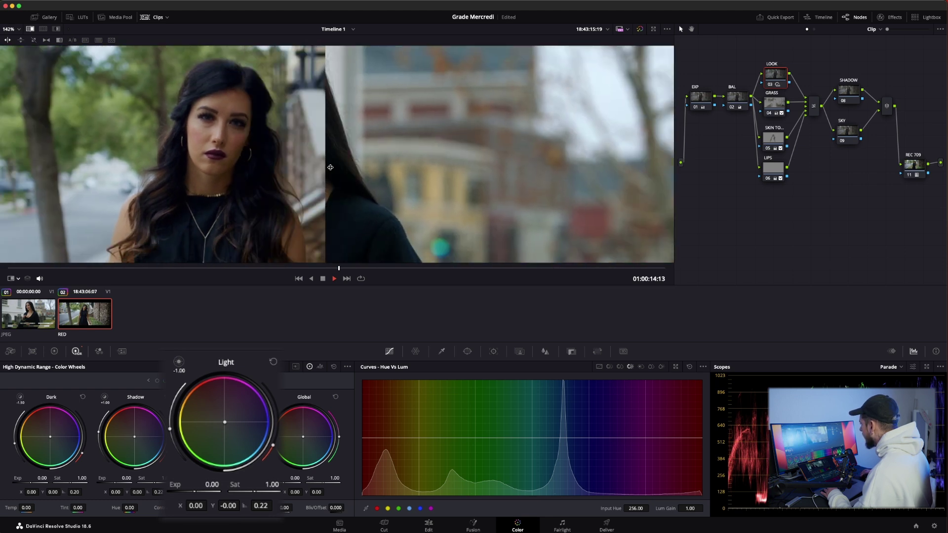
scroll(362, 187, up, 4)
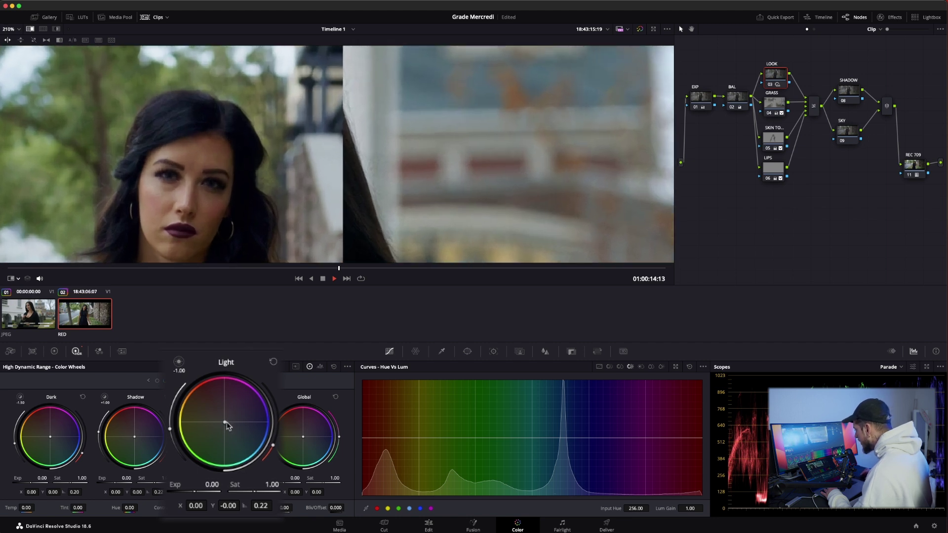
drag(227, 425, 226, 426)
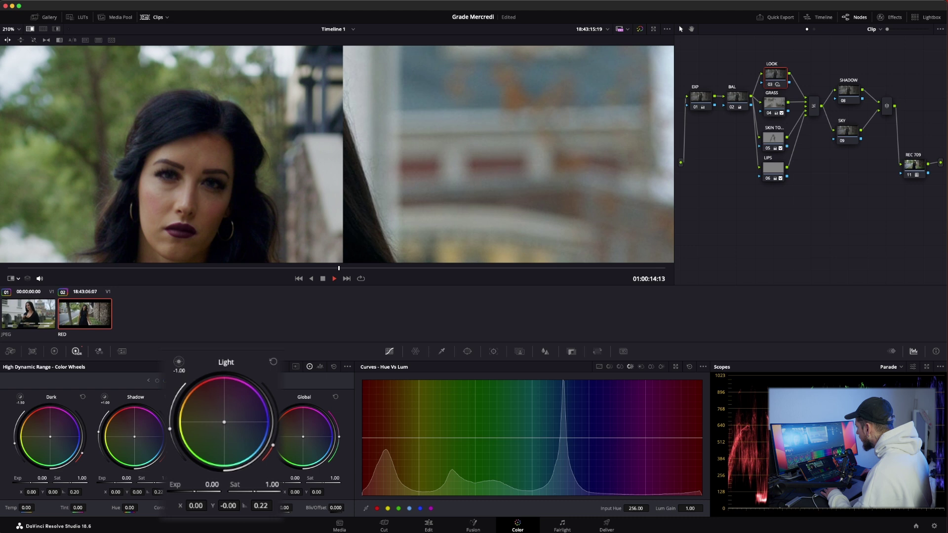
drag(224, 422, 225, 423)
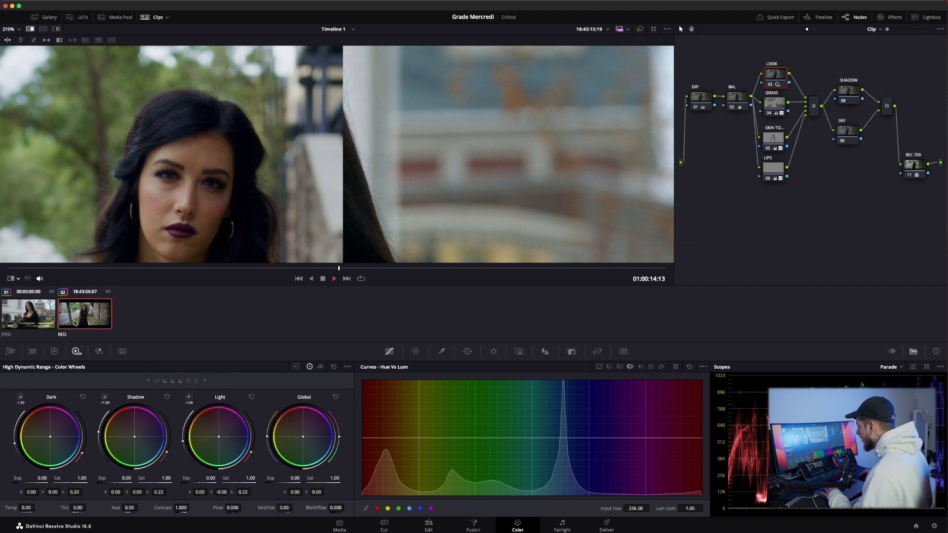
click(14, 279)
click(29, 300)
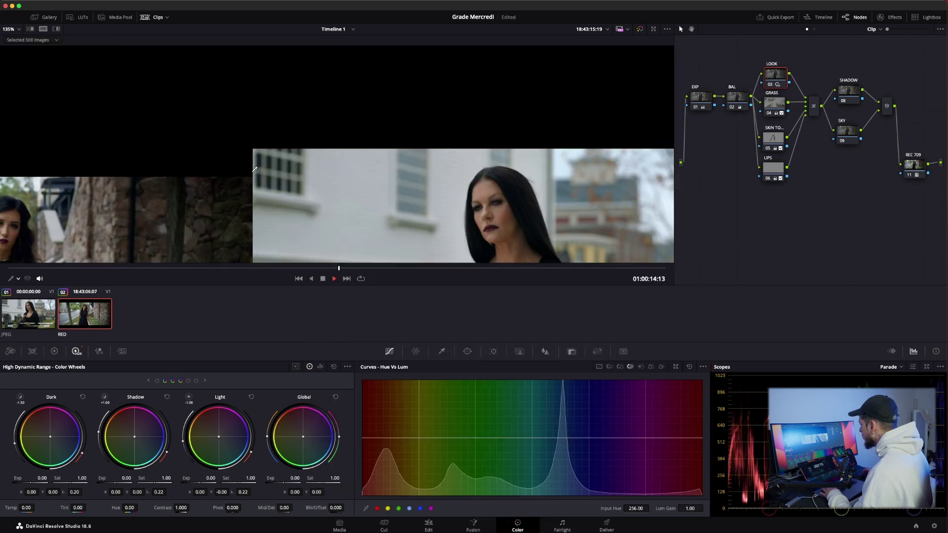
- Pan the RED clip's woman to centre, then zoom out to show her beside the reference
scroll(254, 169, up, 5)
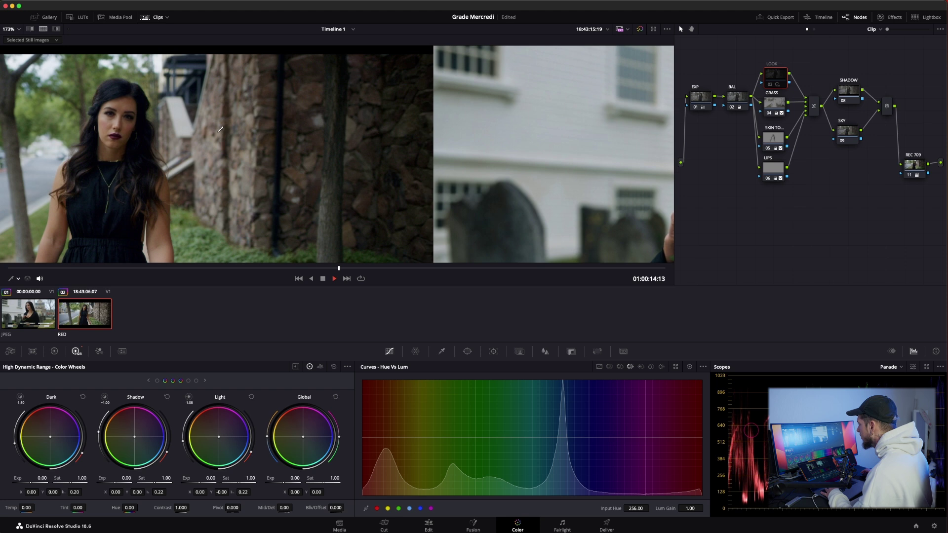
drag(237, 136, 429, 148)
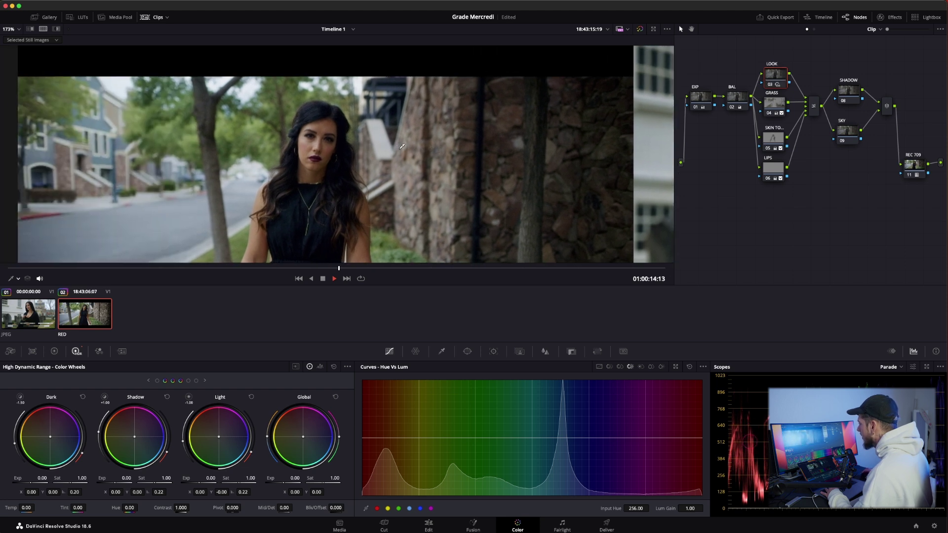
scroll(255, 161, down, 4)
drag(255, 161, 210, 164)
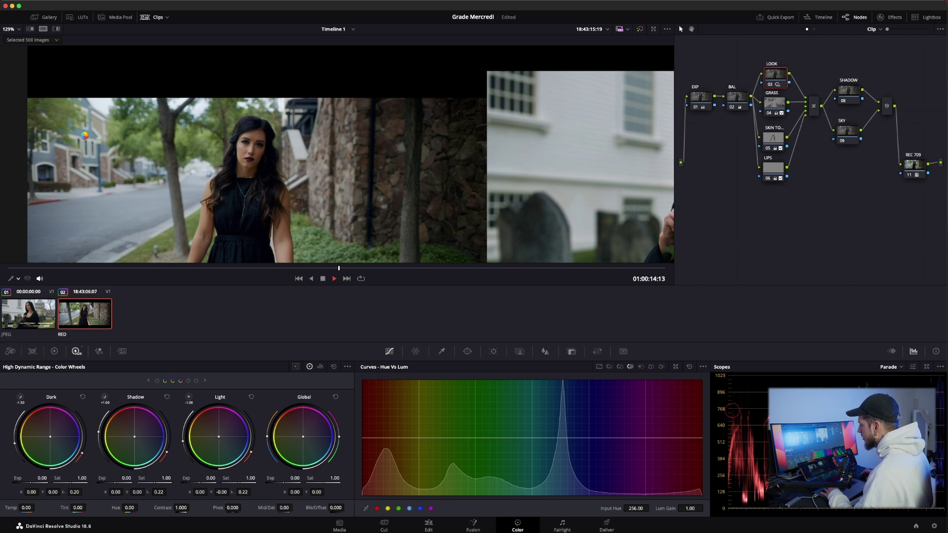
scroll(89, 137, up, 2)
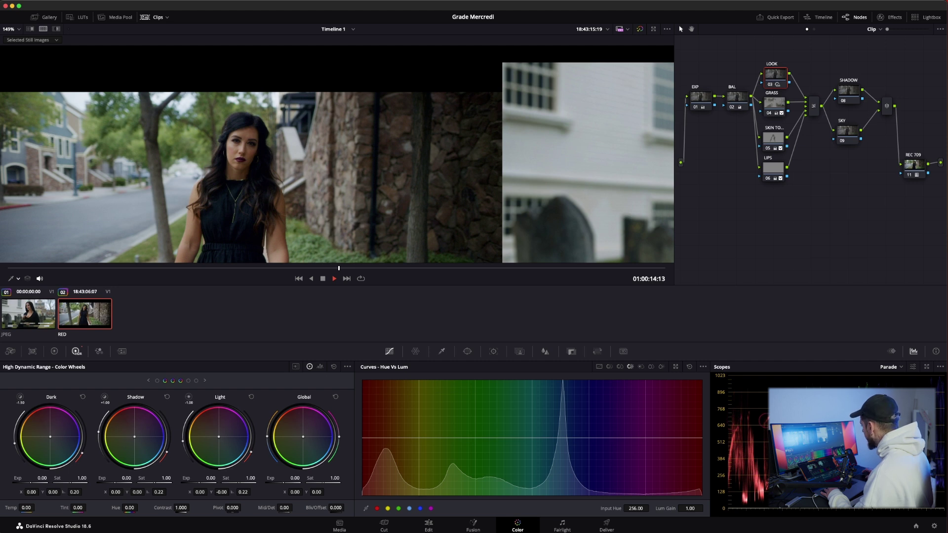
scroll(502, 186, down, 3)
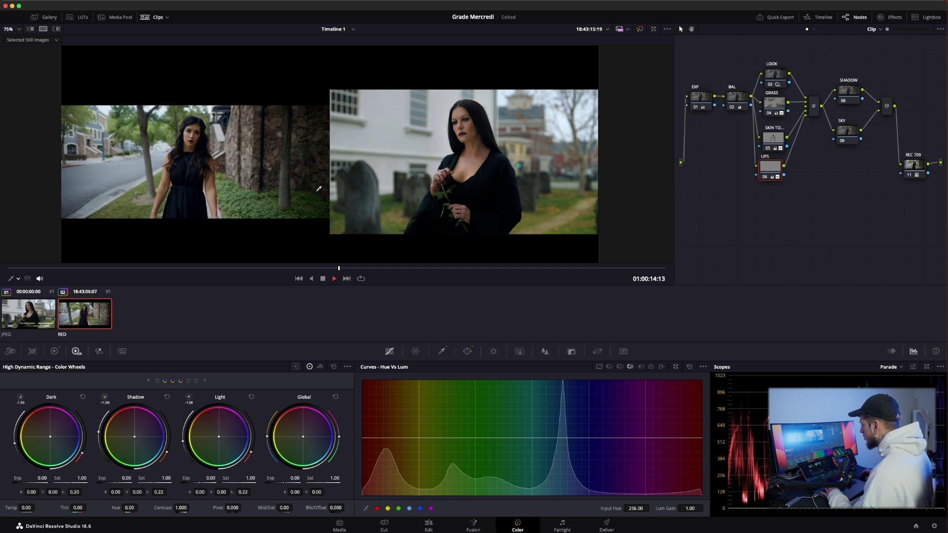
scroll(319, 188, up, 2)
scroll(159, 181, up, 2)
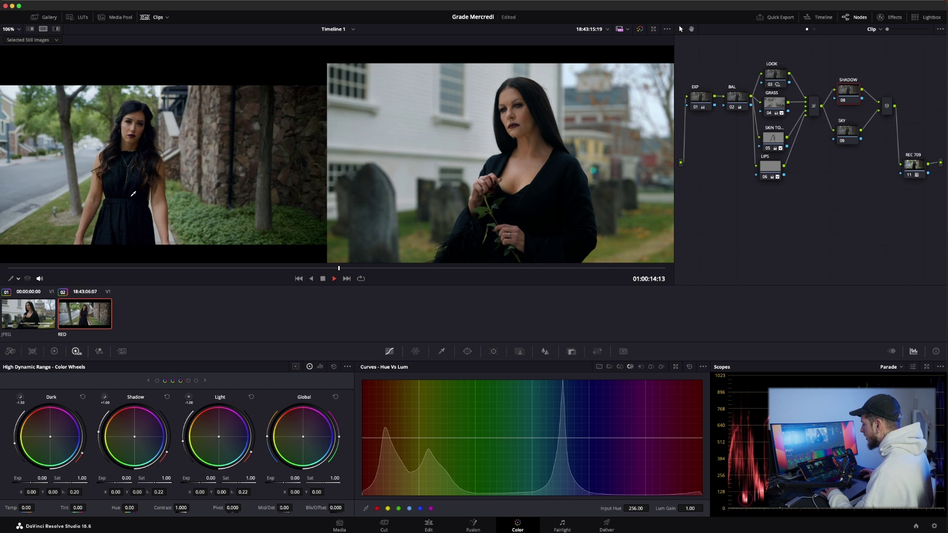
- Hide the reference comparison, fit the frame, and cap the qualifier's Luminance High at 55.7
click(442, 350)
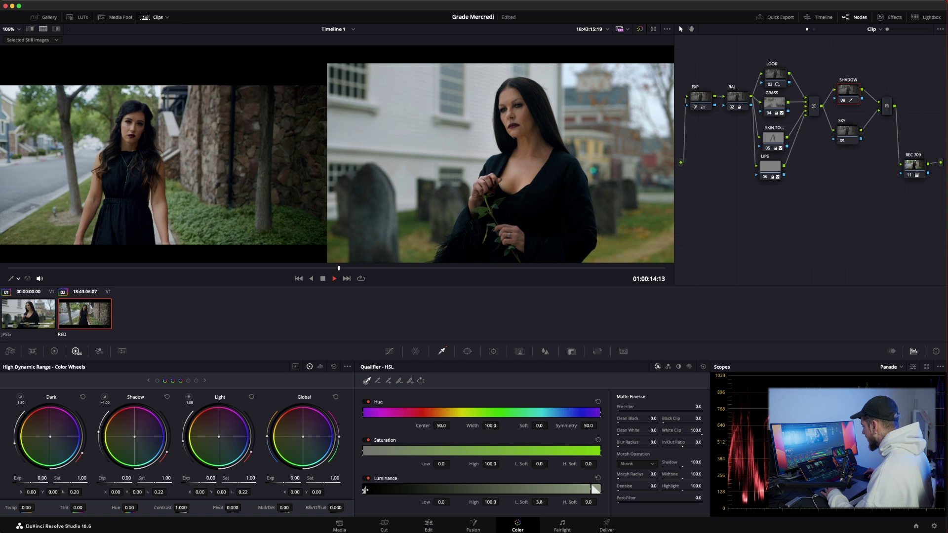
key(alt+super+w)
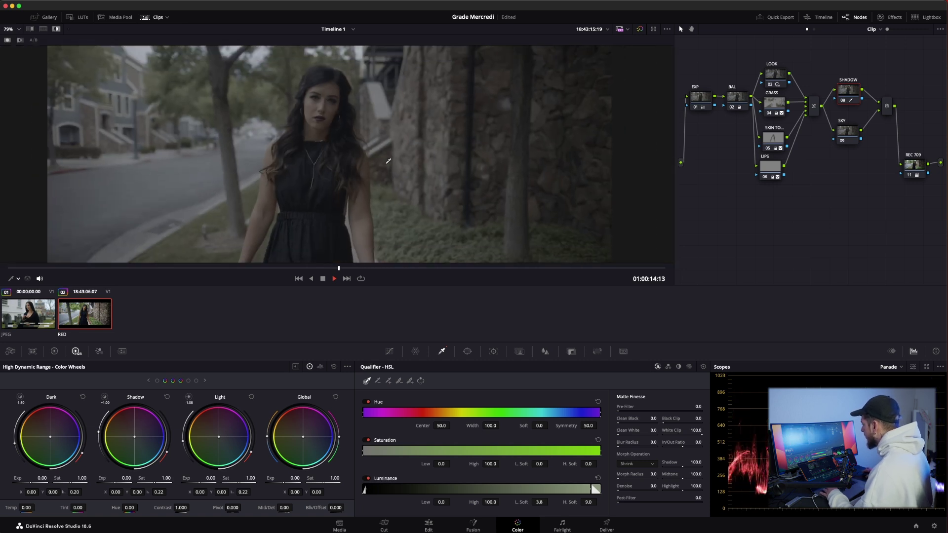
key(shift+z)
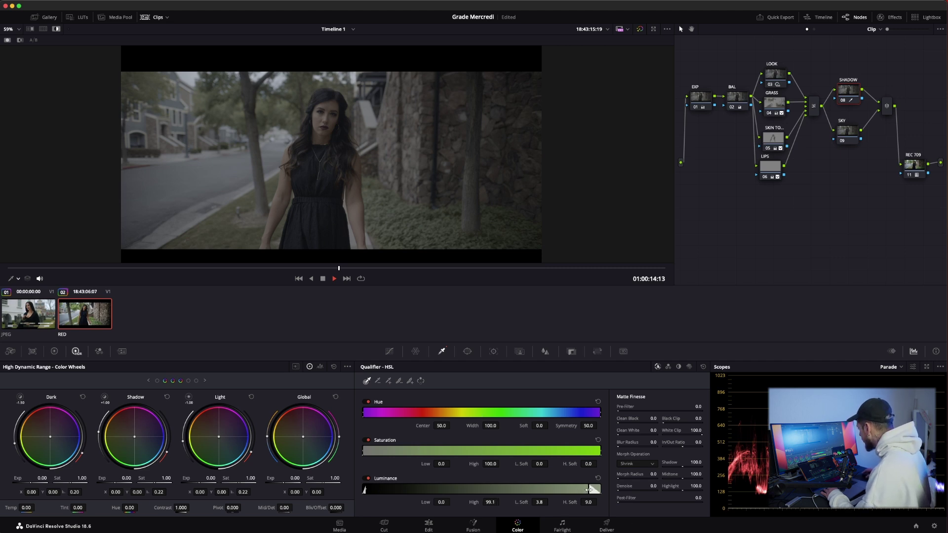
drag(589, 489, 484, 487)
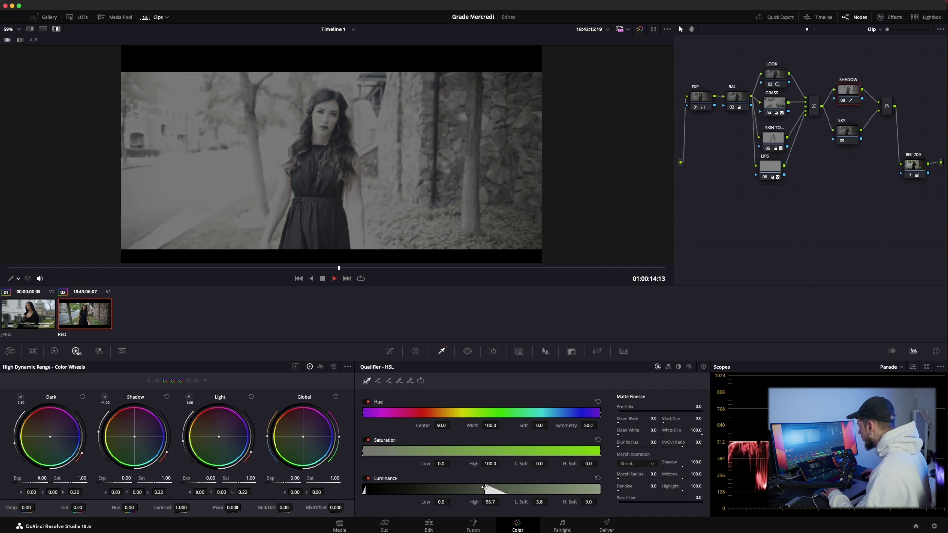
key(ctrl+equal)
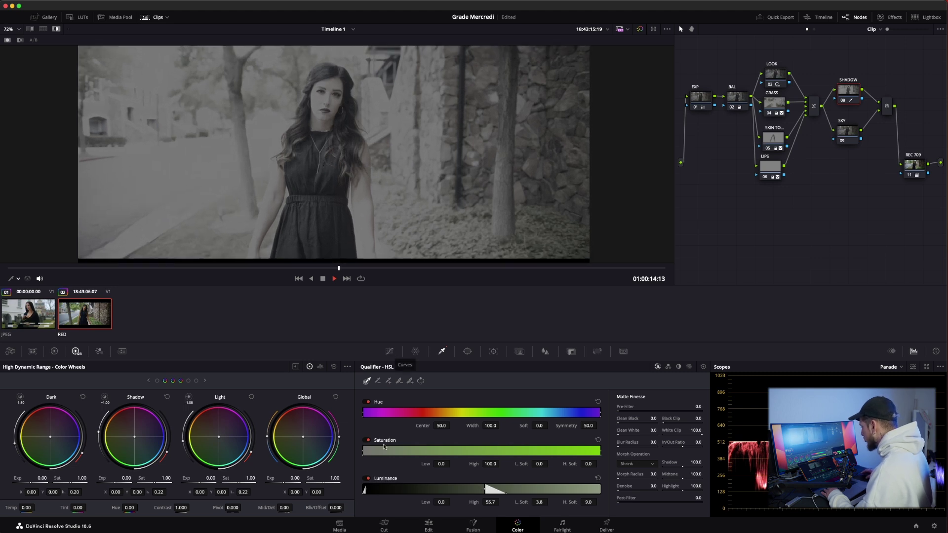
- Pull the qualifier's Saturation High down near 0 and add denoise to the key matte
drag(600, 452, 591, 451)
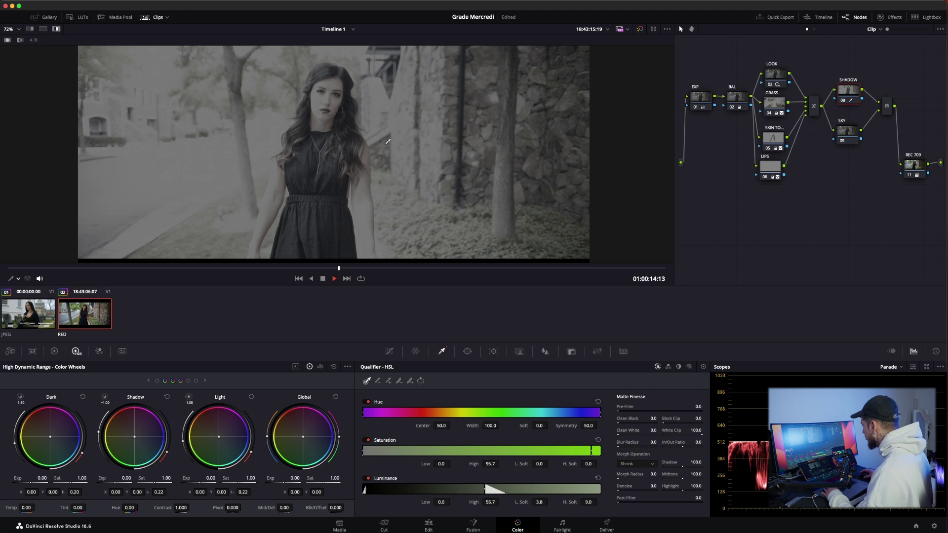
mouse_move(591, 452)
mouse_down()
mouse_move(365, 441)
mouse_move(368, 450)
mouse_up()
drag(365, 452, 361, 452)
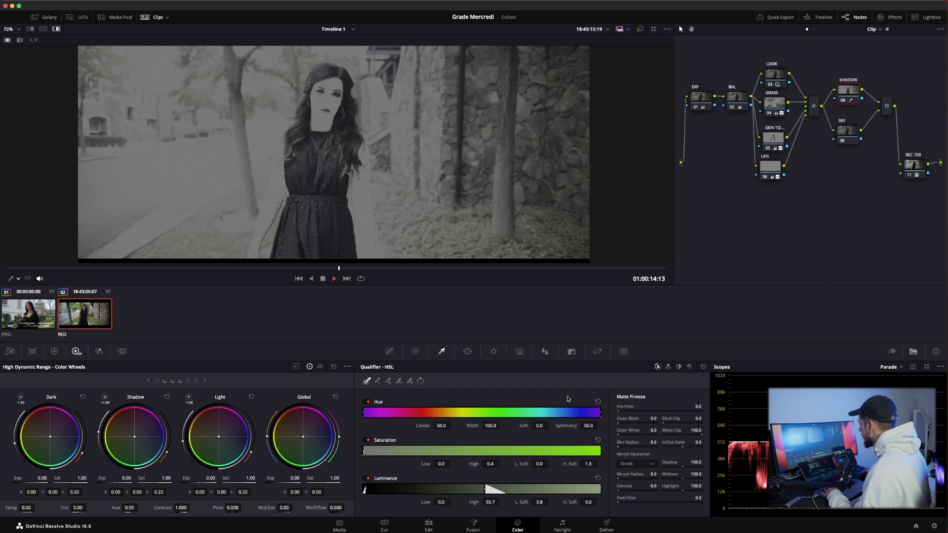
drag(654, 486, 664, 486)
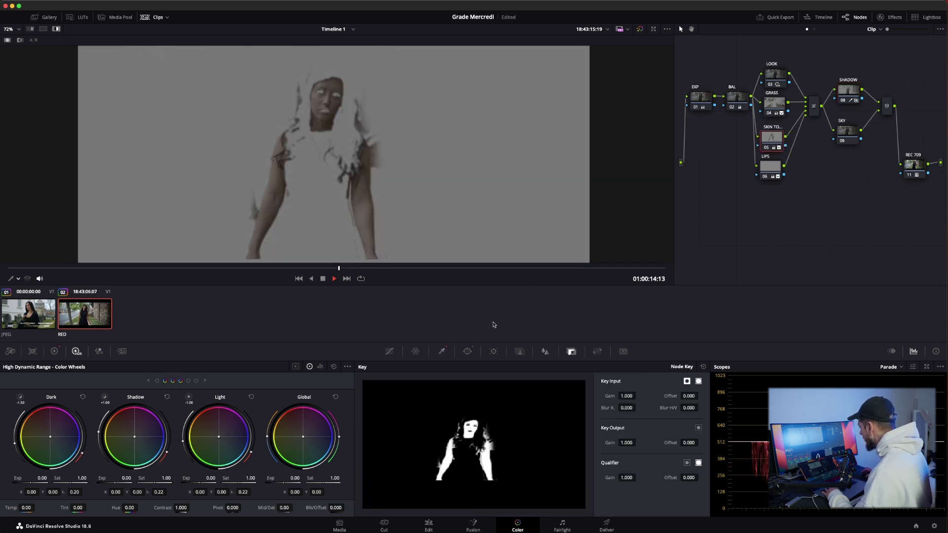
- Copy the woman-shaped outline window and paste it onto the SHADOW node
click(471, 351)
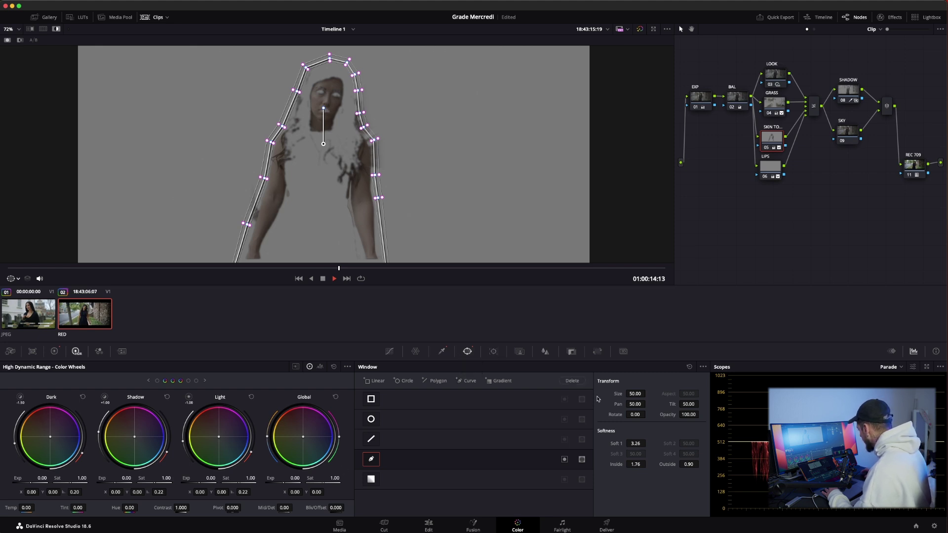
click(703, 367)
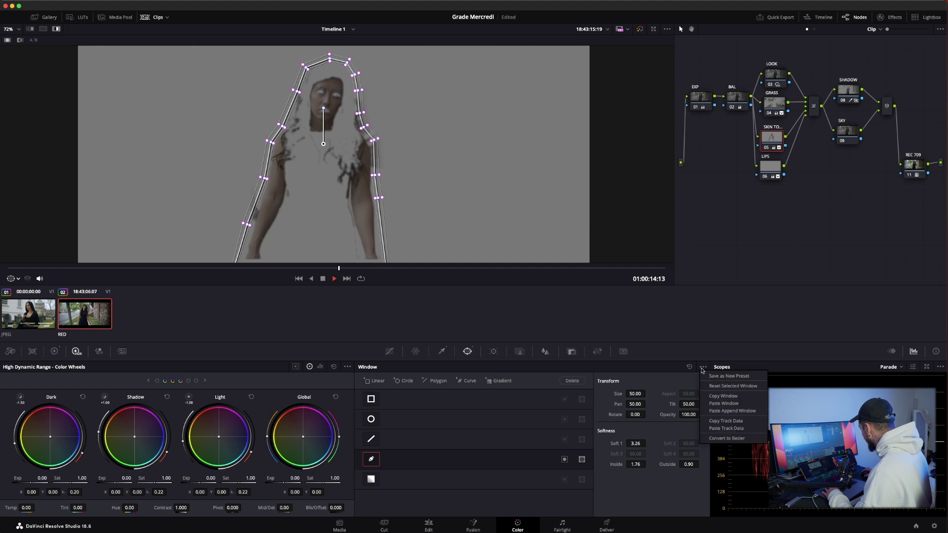
click(712, 397)
click(848, 87)
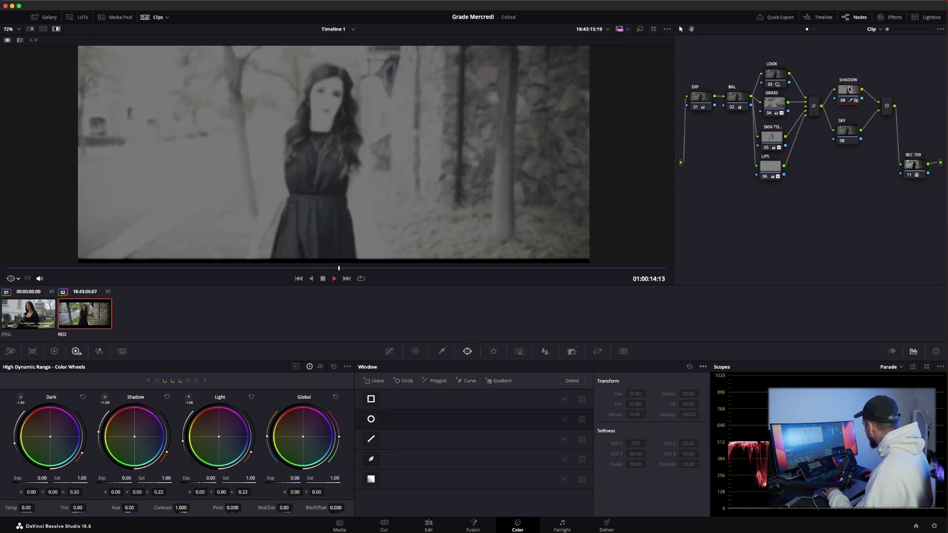
right_click(848, 90)
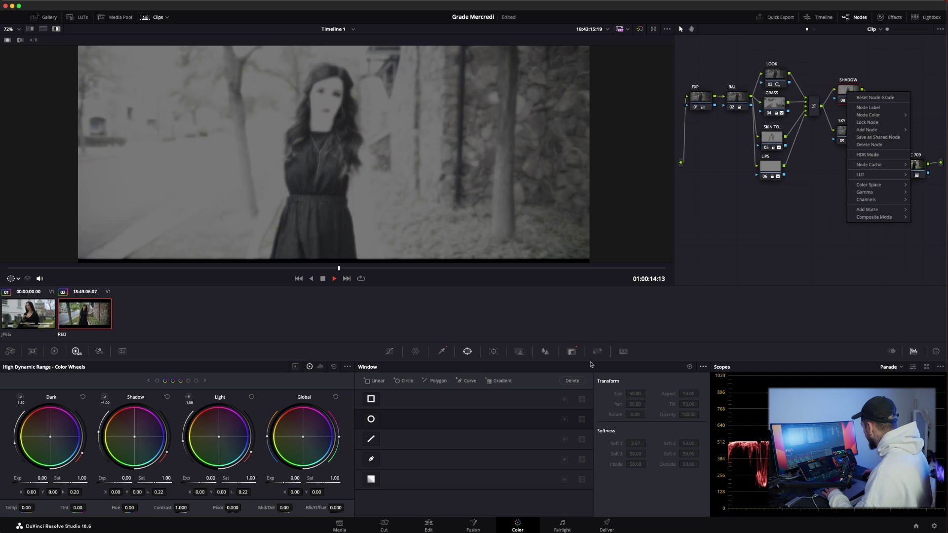
click(534, 384)
click(703, 367)
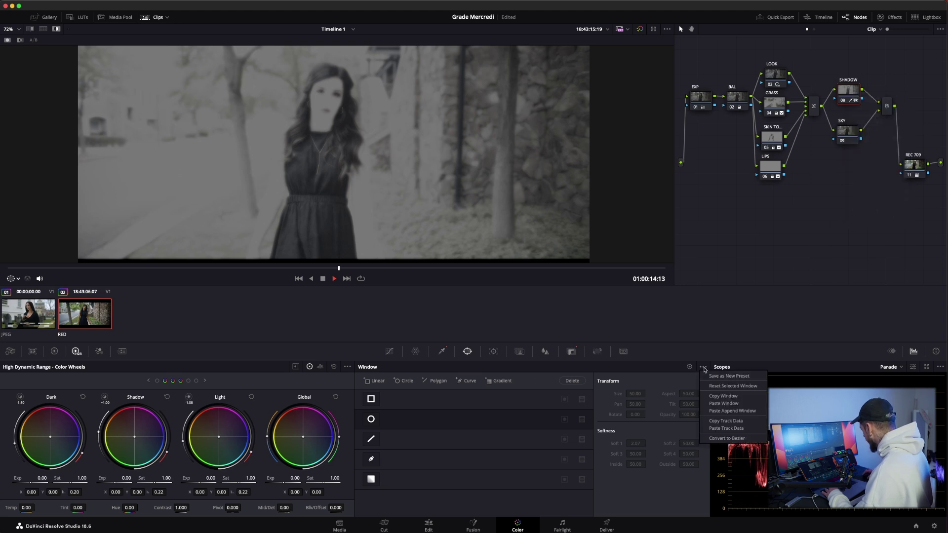
click(724, 403)
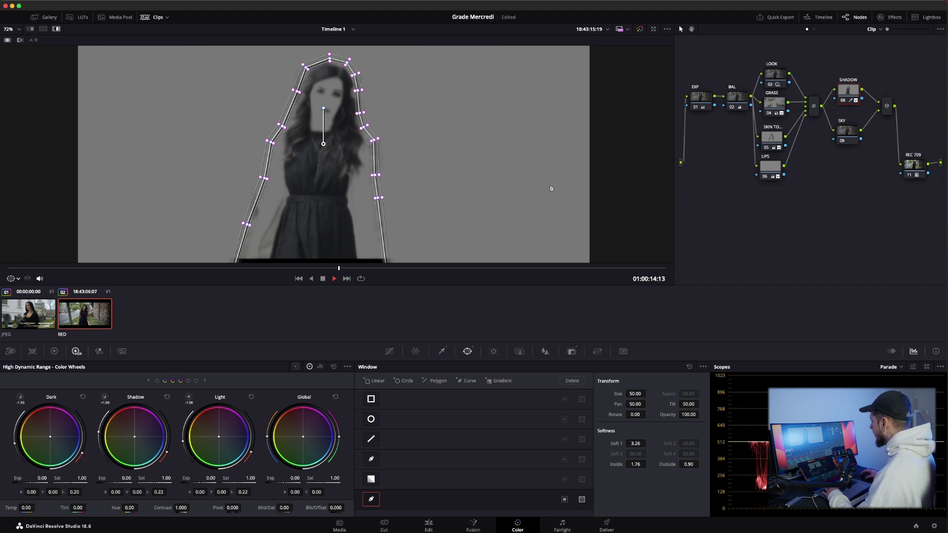
- Turn off the matte highlight and window outlines, then restore the side-by-side reference wipe
key(shift+h)
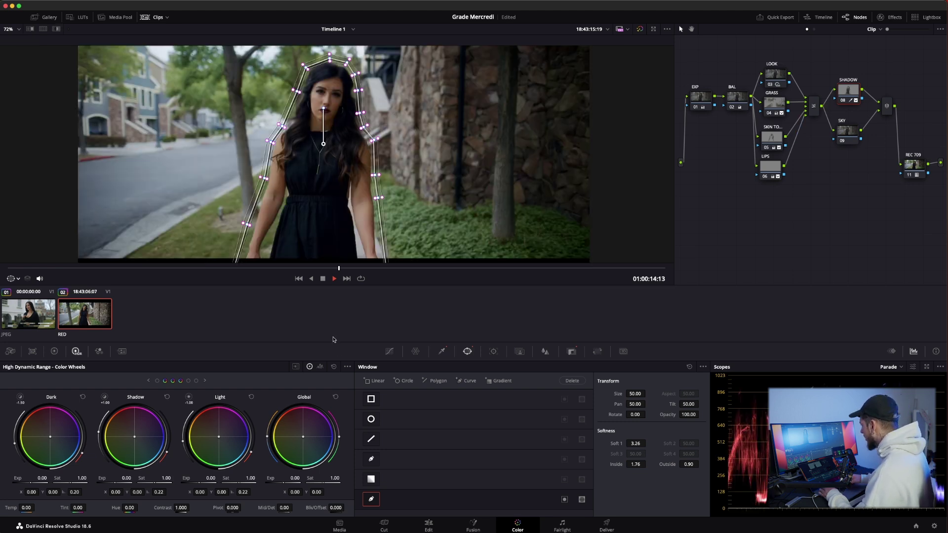
scroll(298, 228, up, 3)
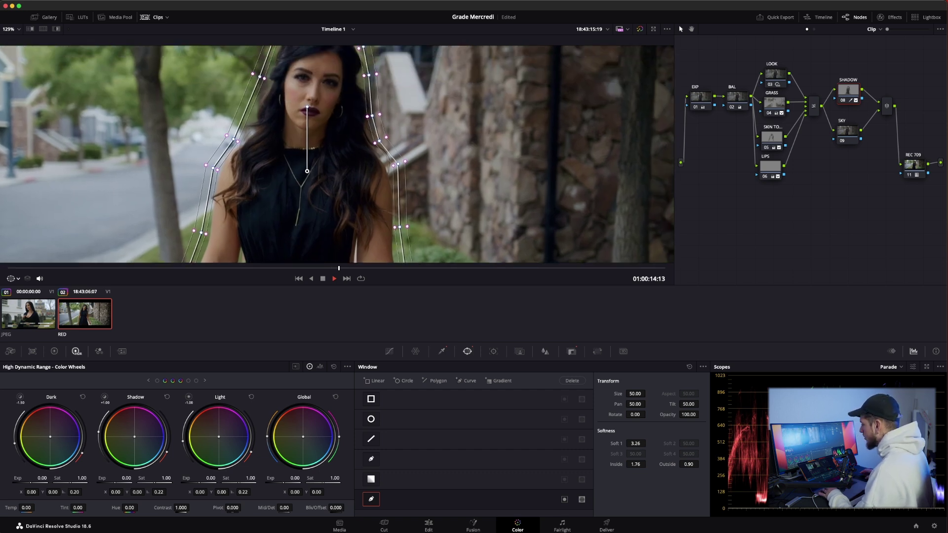
click(11, 279)
click(28, 299)
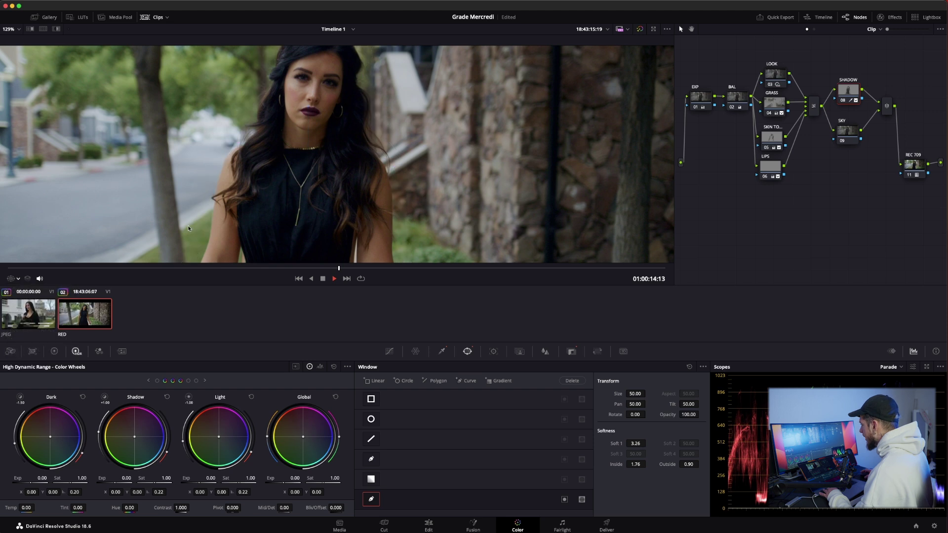
scroll(220, 171, down, 2)
key(ctrl+alt+w)
- In the Log Wheels, lower the Shadow master to -0.01
scroll(282, 164, up, 3)
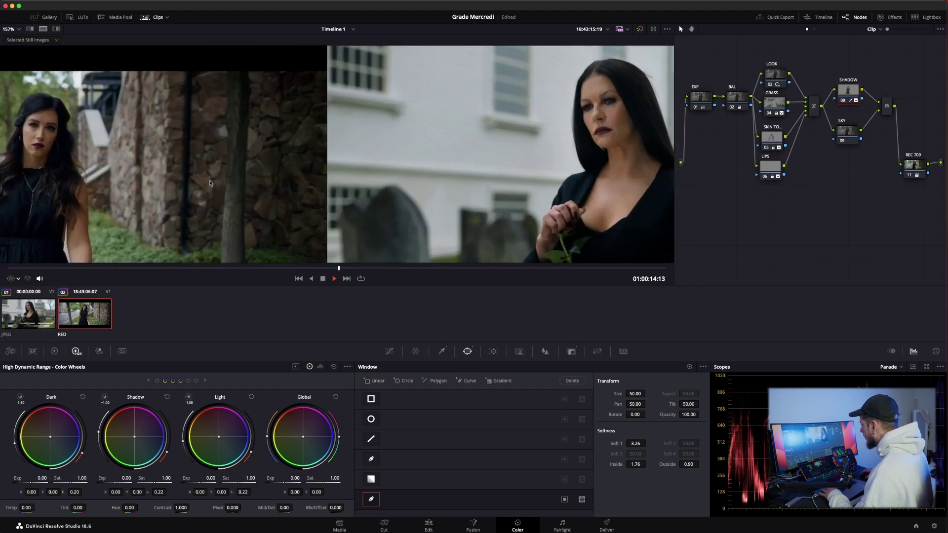
click(54, 351)
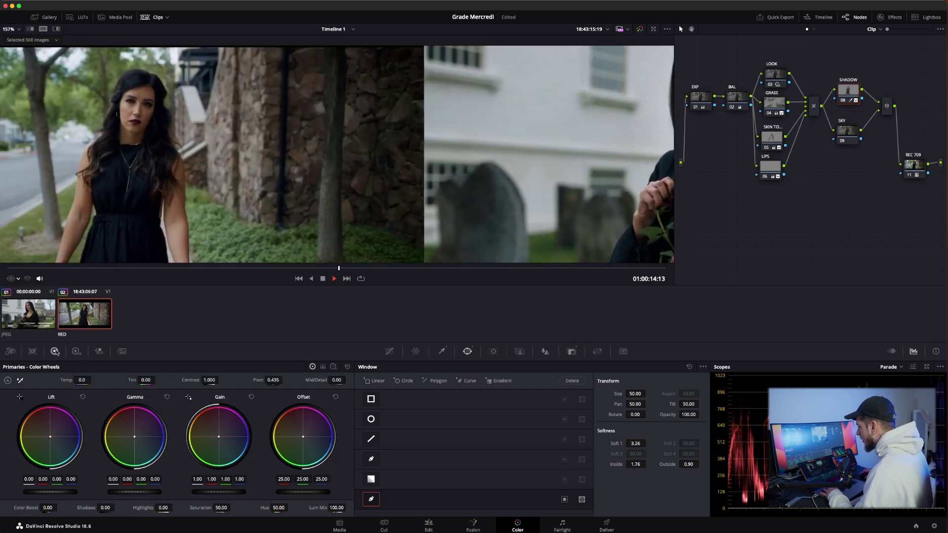
click(332, 368)
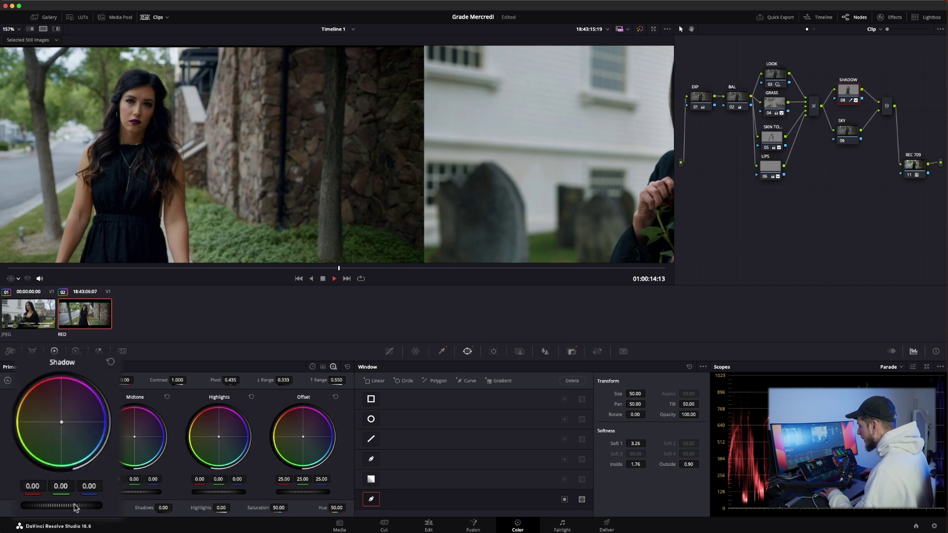
drag(75, 507, 69, 505)
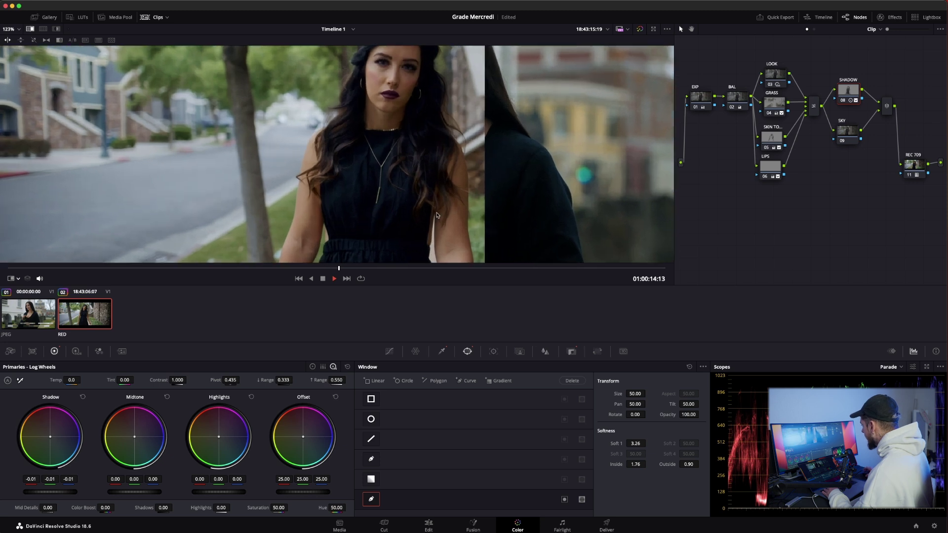
- Shift the wipe toward the reference, zoom into the dress, and open the floating four-up Scopes window
scroll(402, 143, up, 5)
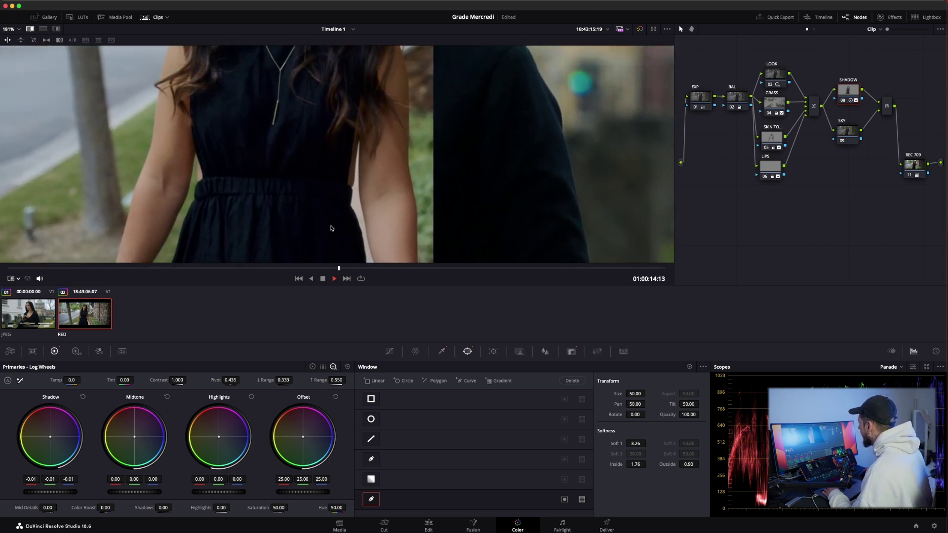
drag(371, 182, 291, 186)
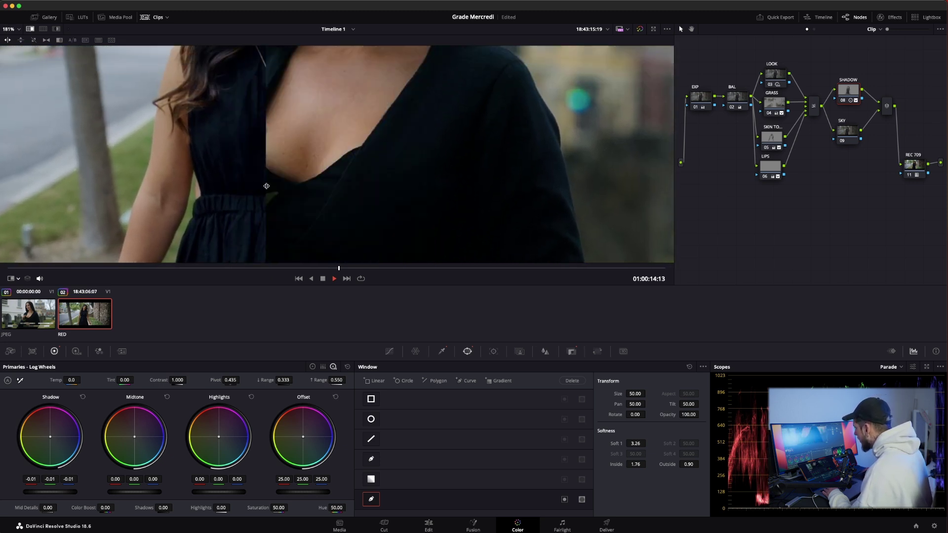
scroll(291, 186, up, 2)
scroll(286, 201, up, 2)
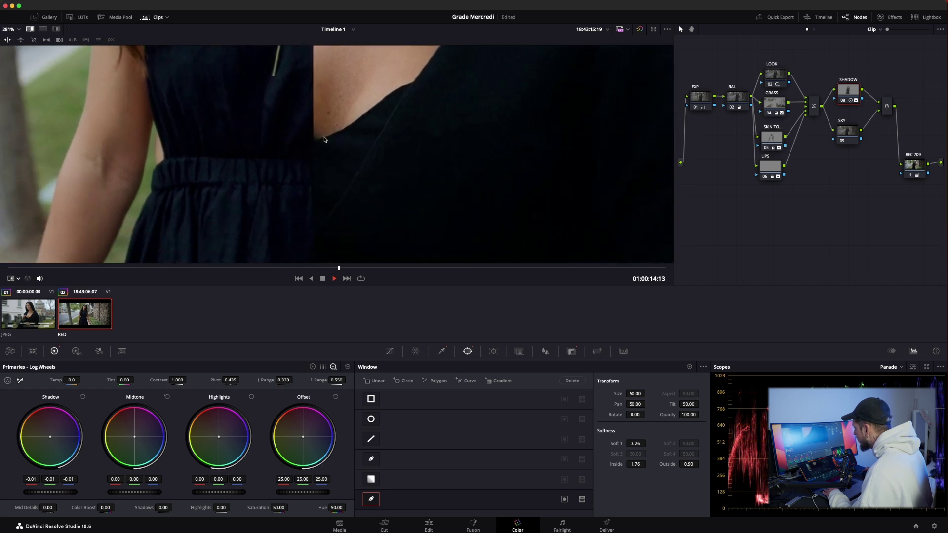
scroll(321, 139, up, 2)
scroll(325, 151, up, 2)
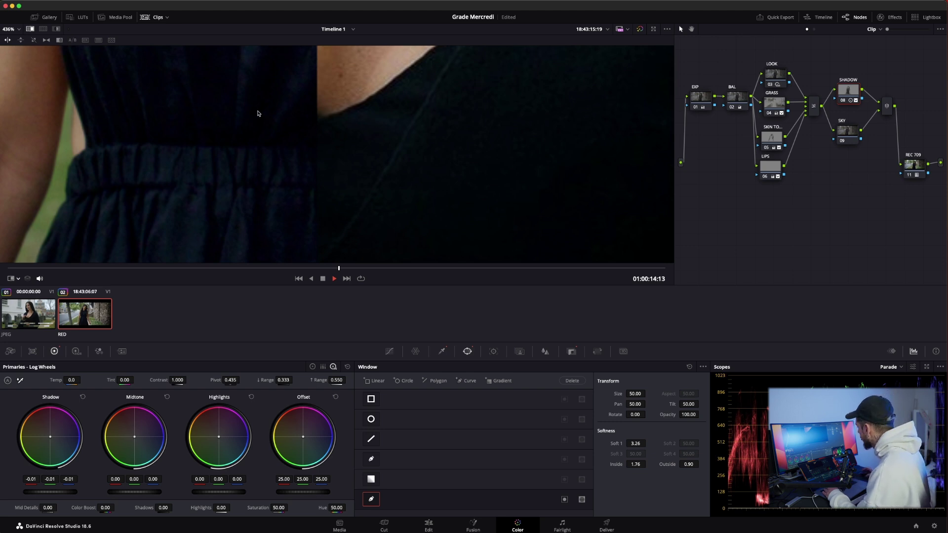
key(ctrl+shift+w)
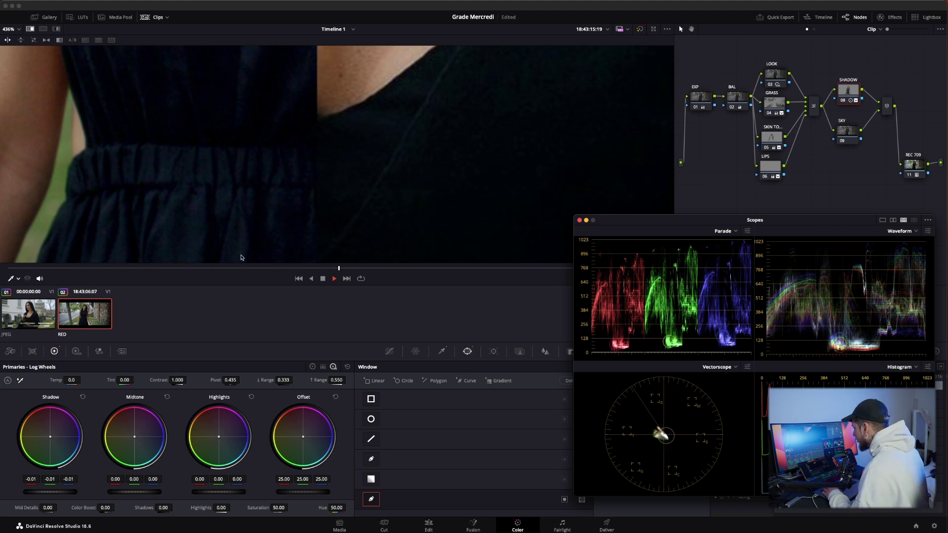
- Nudge the log Shadow wheel so red reads -0.03 and blue -0.01
click(332, 367)
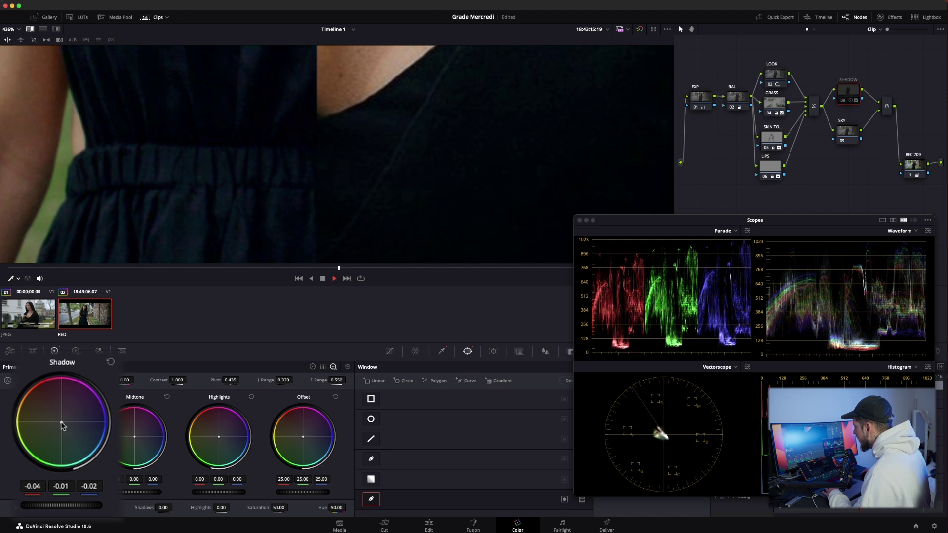
scroll(285, 187, up, 5)
scroll(285, 187, down, 2)
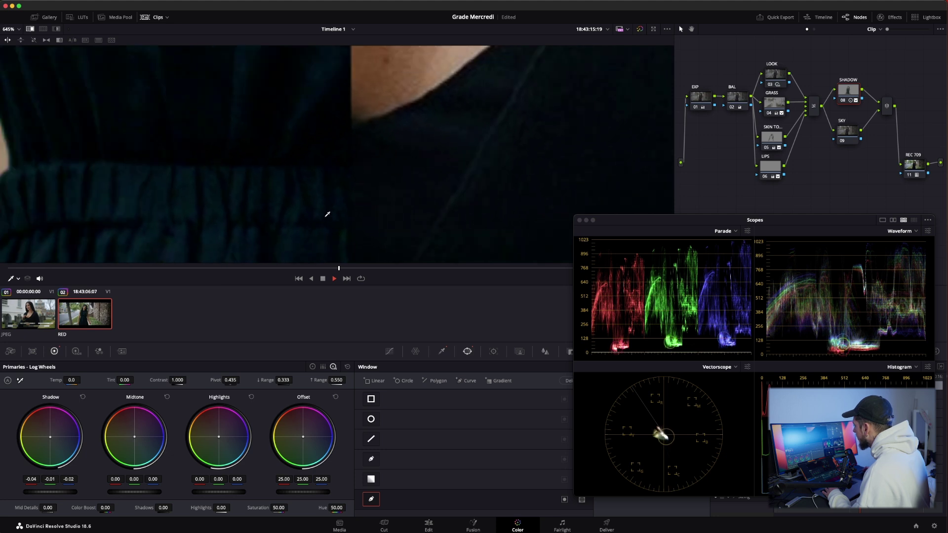
scroll(330, 211, down, 4)
scroll(328, 212, down, 4)
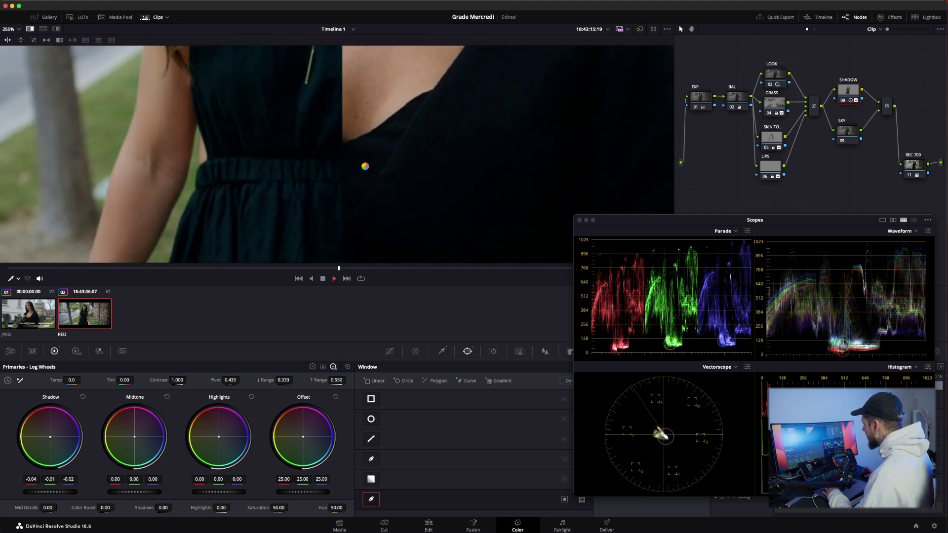
scroll(364, 163, down, 2)
scroll(364, 165, down, 2)
scroll(358, 156, down, 2)
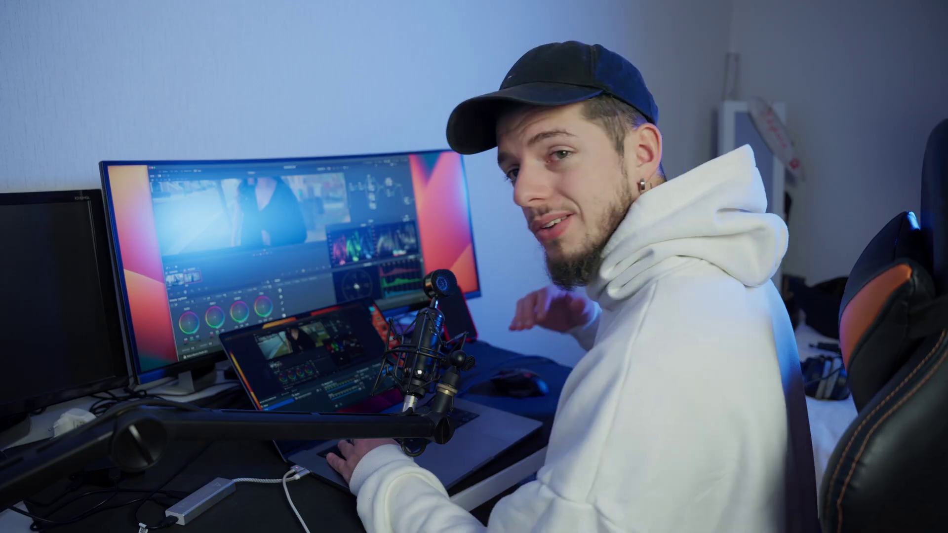
scroll(350, 136, up, 2)
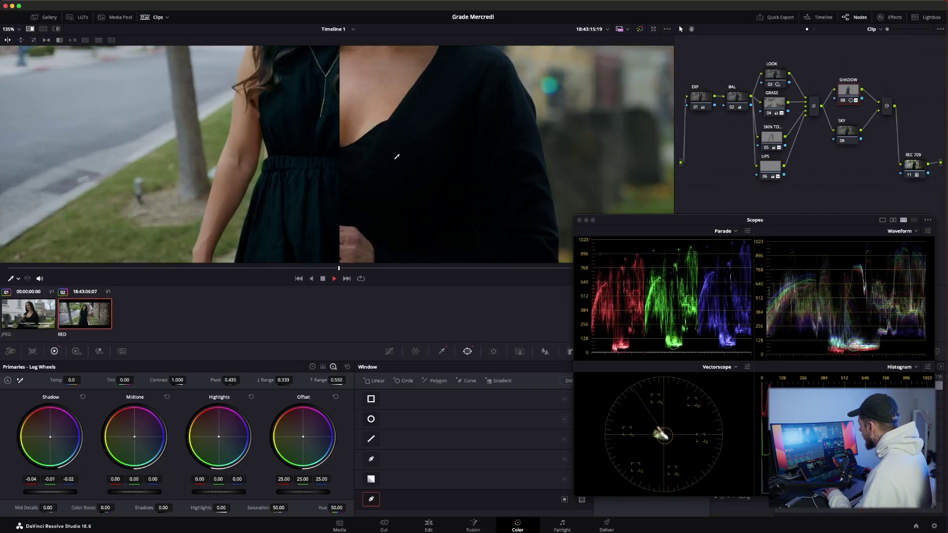
scroll(363, 151, up, 2)
scroll(374, 165, up, 2)
scroll(365, 161, up, 1)
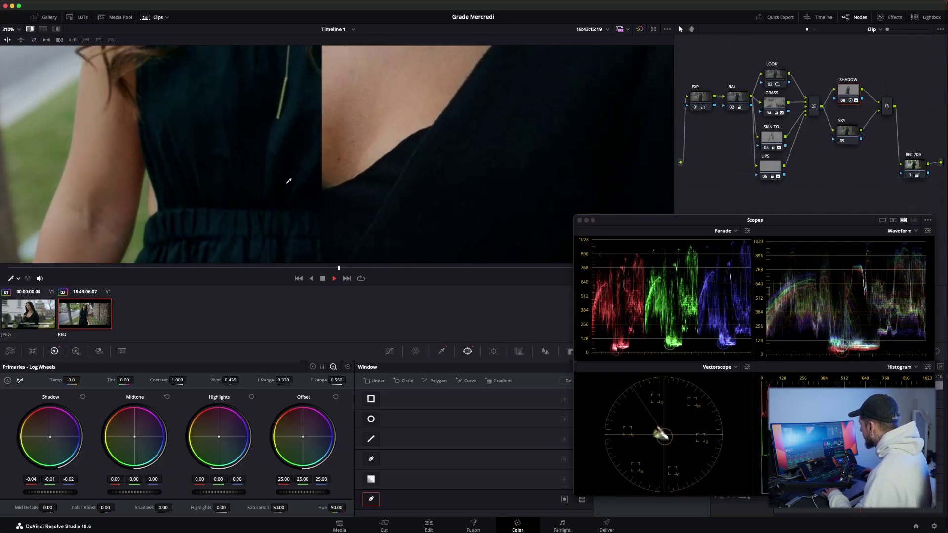
scroll(306, 202, up, 1)
scroll(283, 210, up, 1)
scroll(283, 210, up, 1)
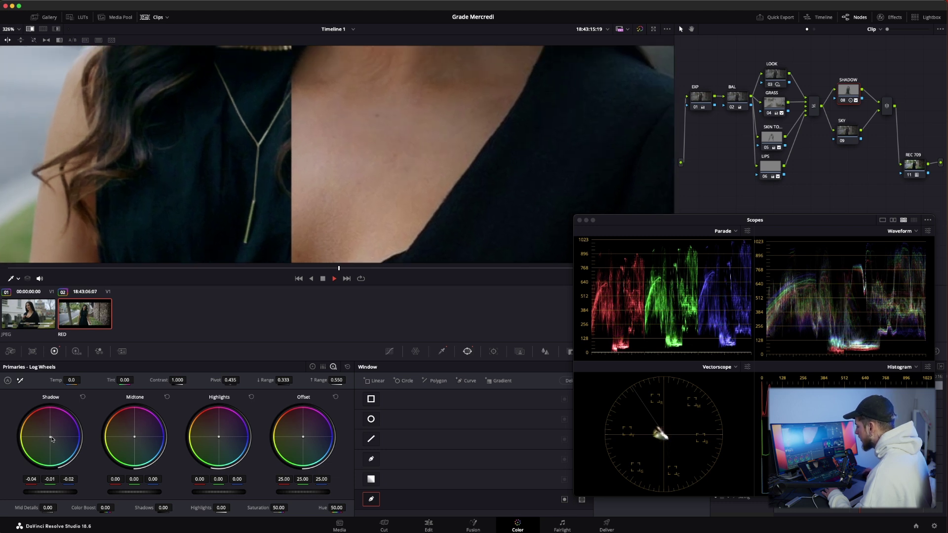
scroll(337, 154, up, 2)
drag(50, 437, 51, 436)
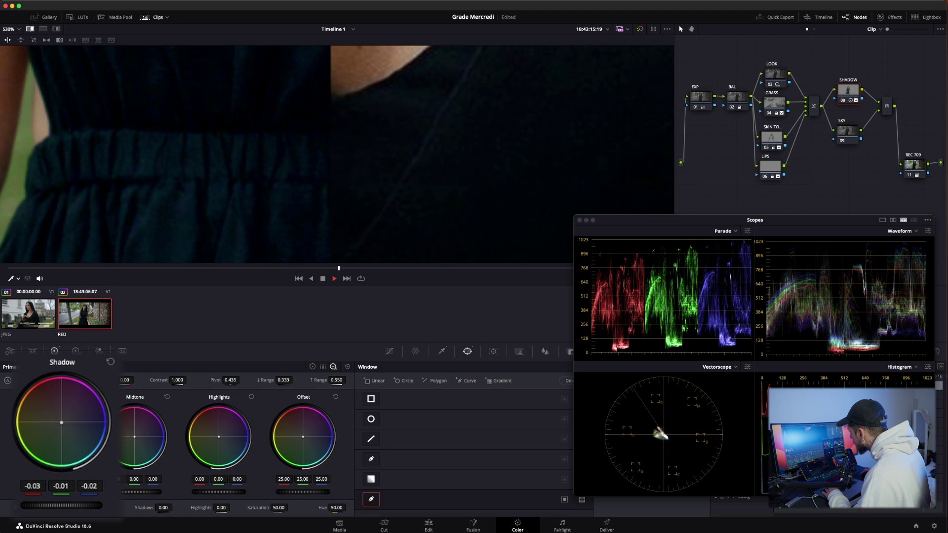
- Move the wipe split and zoom the viewer to compare the dress shadows with the reference
scroll(285, 131, down, 3)
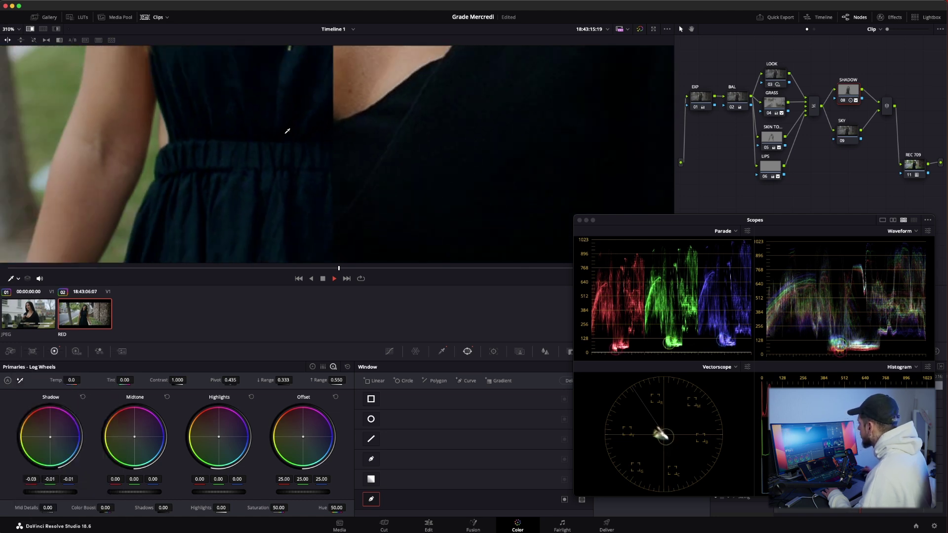
scroll(260, 240, up, 1)
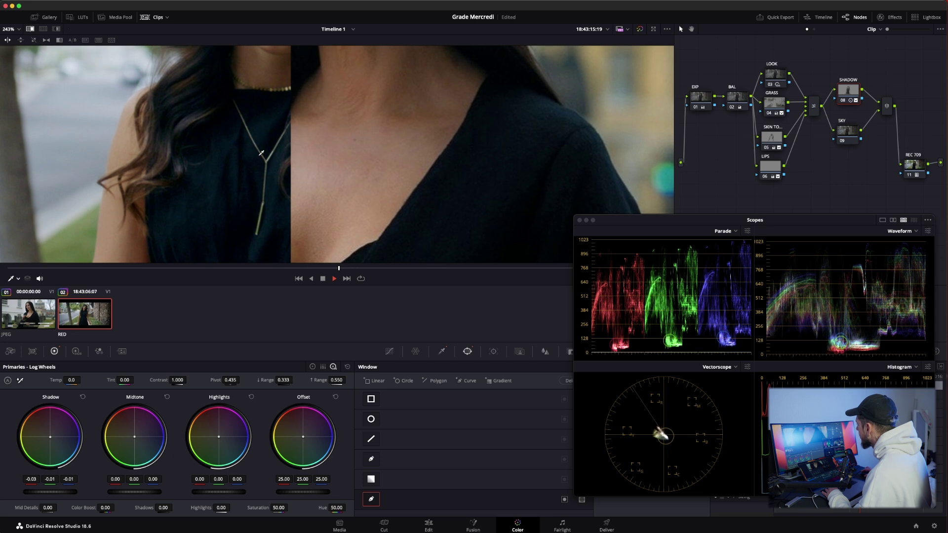
scroll(272, 138, up, 2)
scroll(247, 143, up, 2)
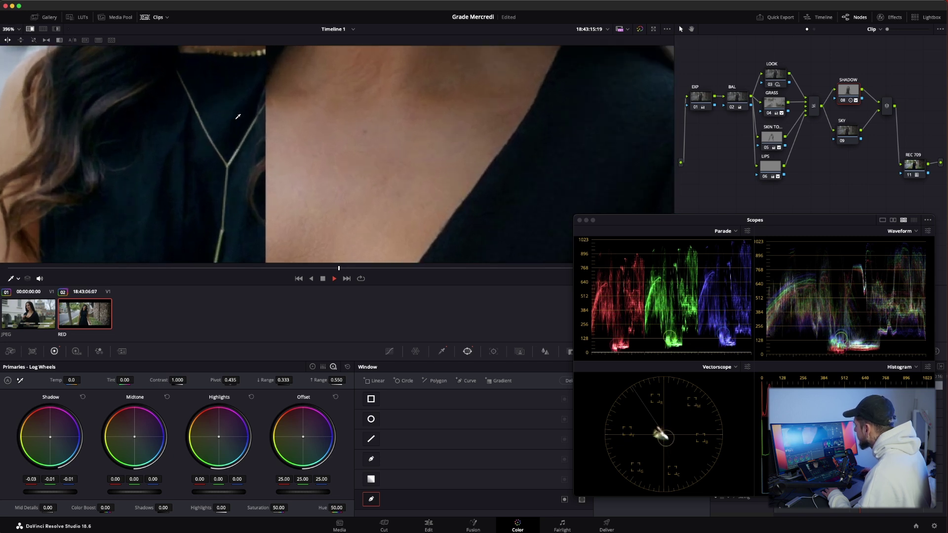
scroll(208, 153, up, 2)
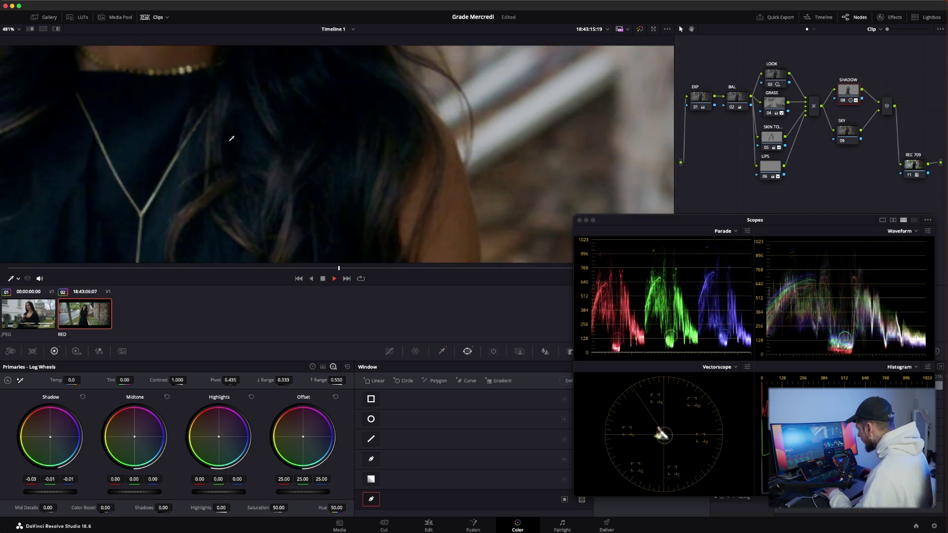
scroll(242, 148, down, 1)
drag(233, 151, 442, 157)
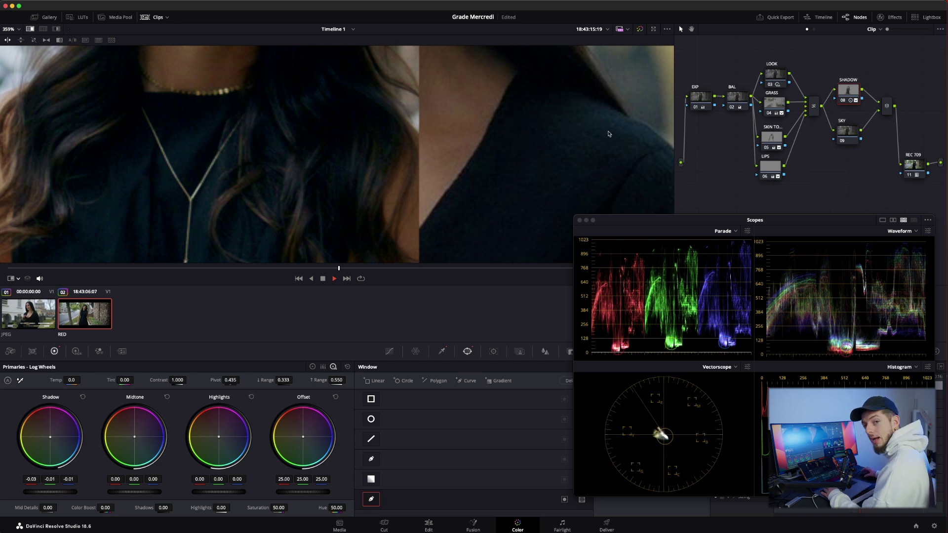
scroll(524, 144, down, 2)
scroll(446, 164, down, 2)
scroll(447, 165, down, 2)
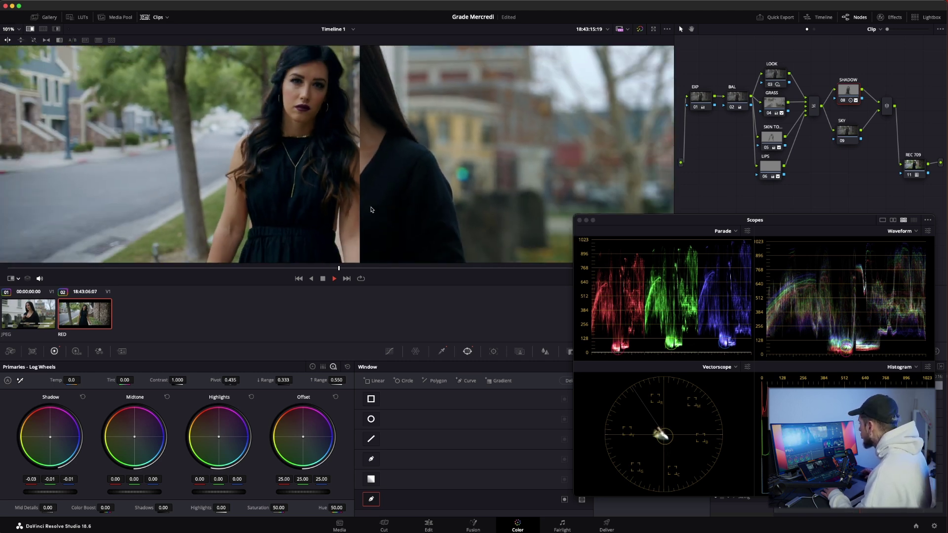
scroll(395, 178, up, 2)
scroll(363, 185, down, 2)
scroll(363, 185, up, 2)
scroll(367, 178, up, 2)
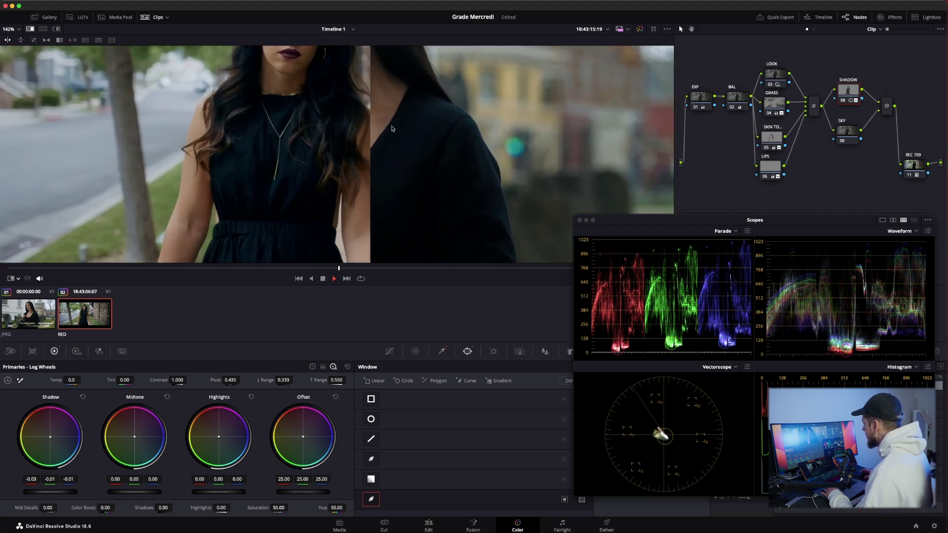
scroll(371, 169, up, 2)
scroll(376, 161, up, 2)
scroll(375, 161, up, 1)
scroll(334, 179, up, 1)
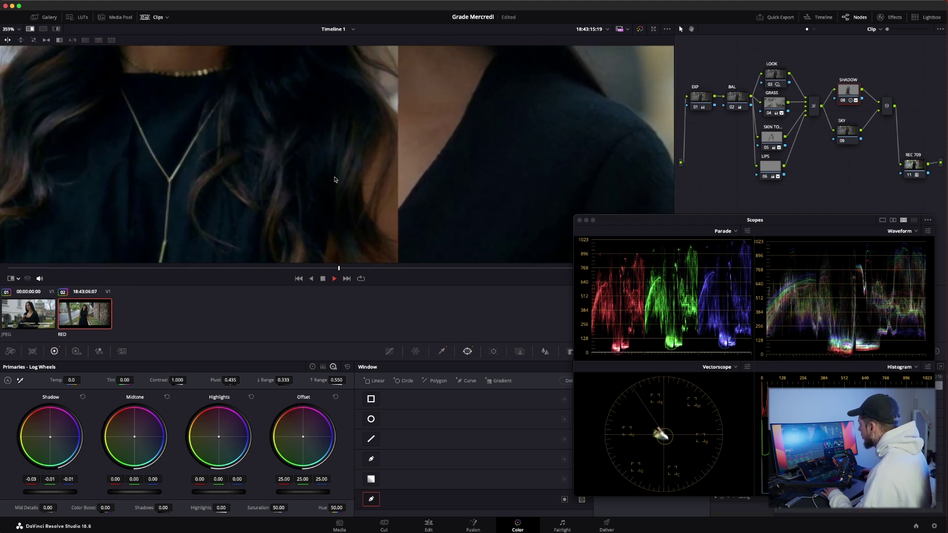
- In the Color Wheels, lower the master Gain slightly and inspect the result
click(312, 367)
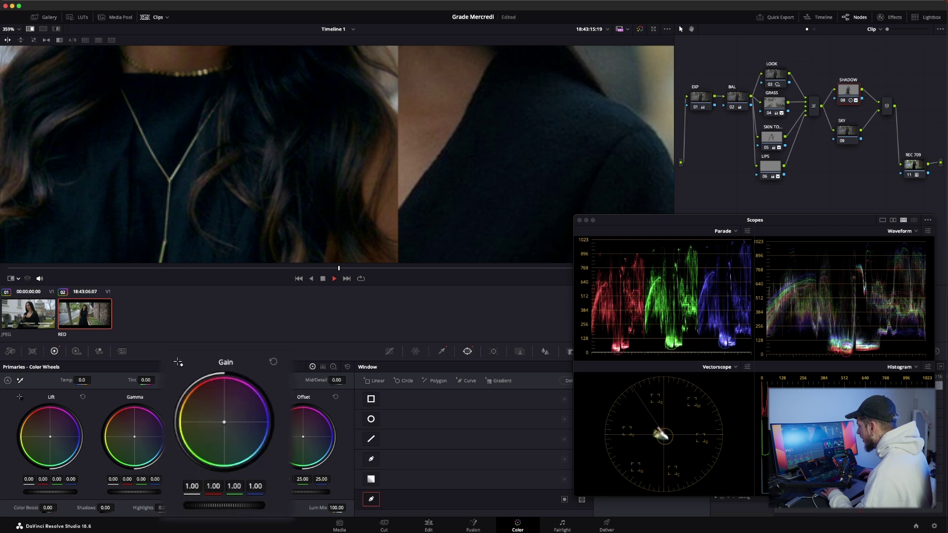
drag(223, 491, 218, 505)
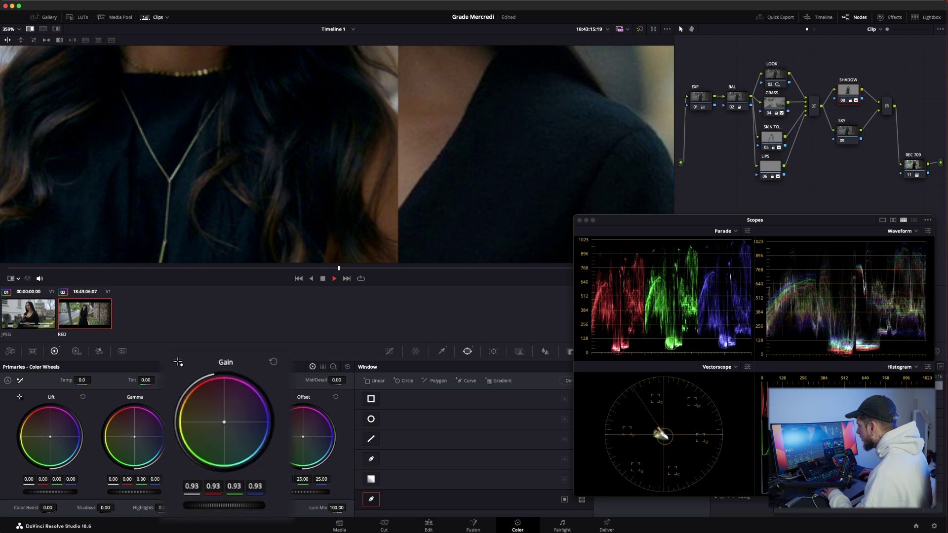
scroll(354, 137, down, 10)
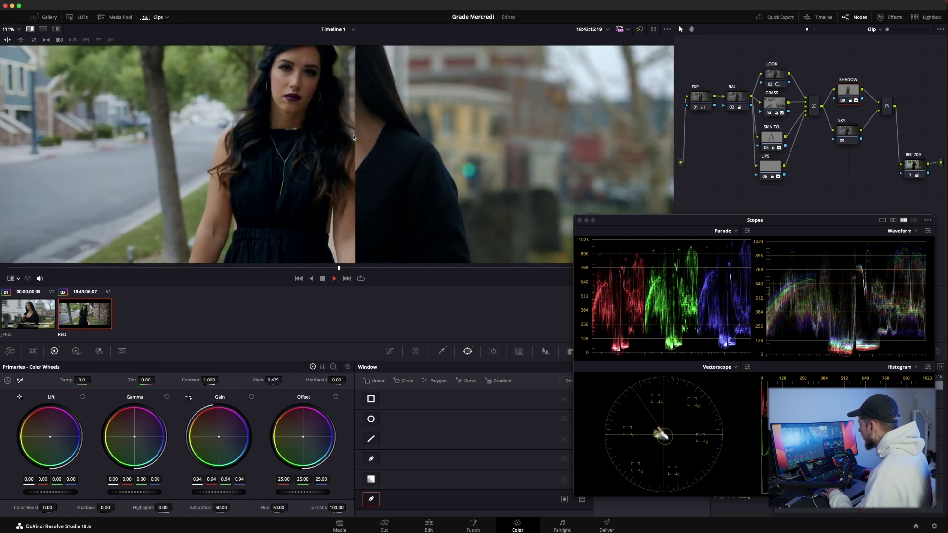
scroll(354, 140, down, 2)
scroll(357, 167, down, 2)
scroll(355, 173, up, 4)
scroll(345, 192, up, 5)
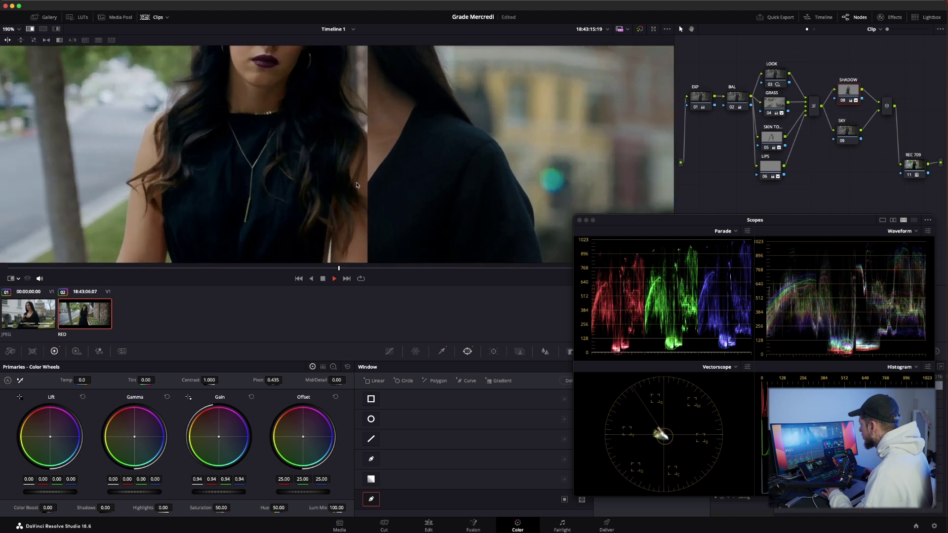
scroll(331, 217, up, 5)
scroll(327, 225, down, 3)
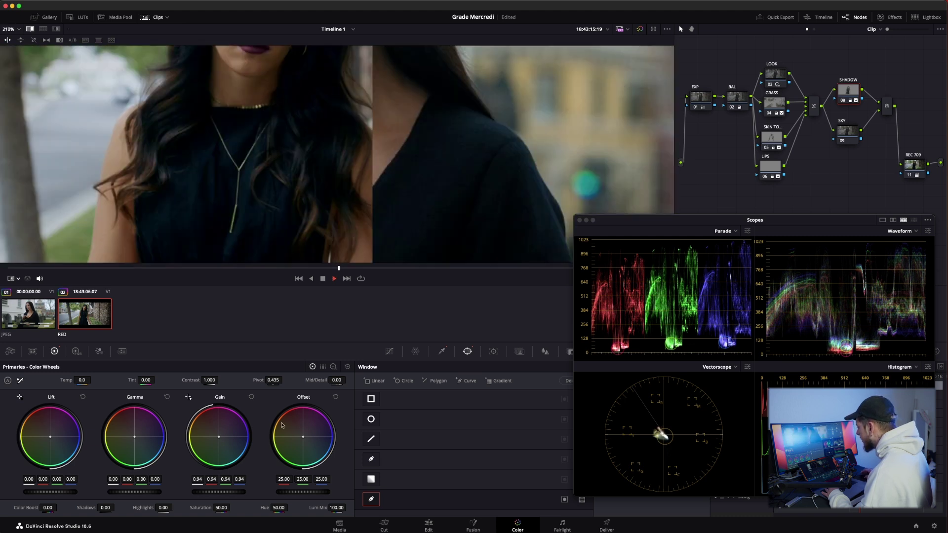
- Bring the master Gain down to 0.92 and enlarge the Scopes window
click(333, 366)
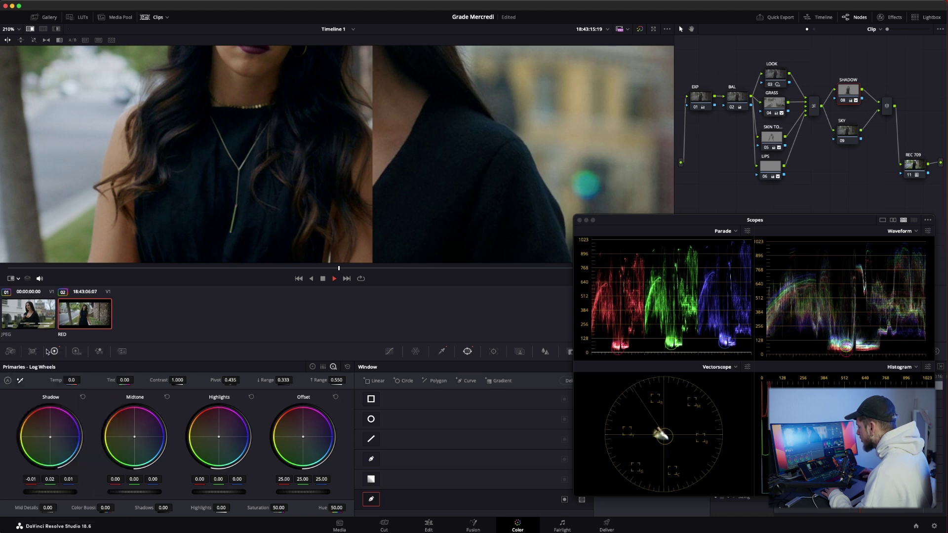
click(313, 367)
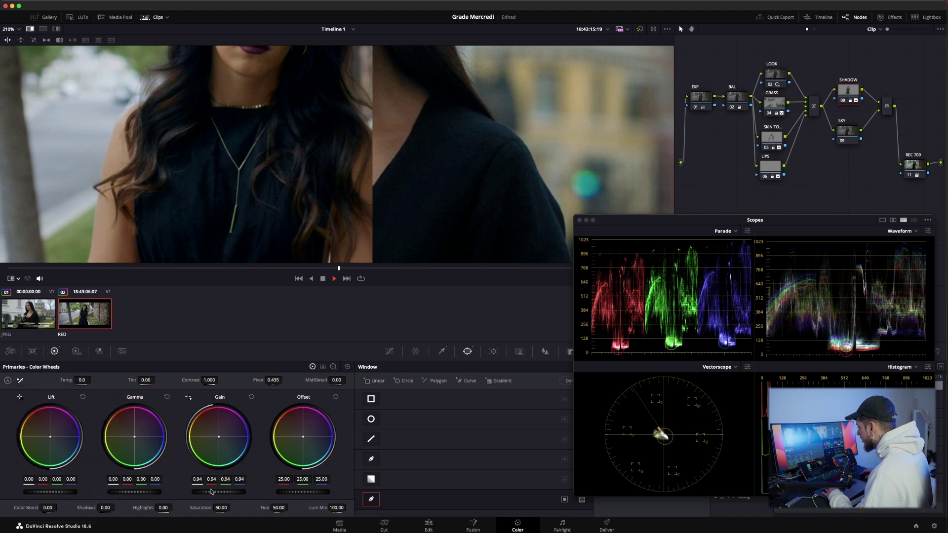
mouse_move(211, 491)
mouse_down()
mouse_move(200, 492)
mouse_move(242, 505)
mouse_up()
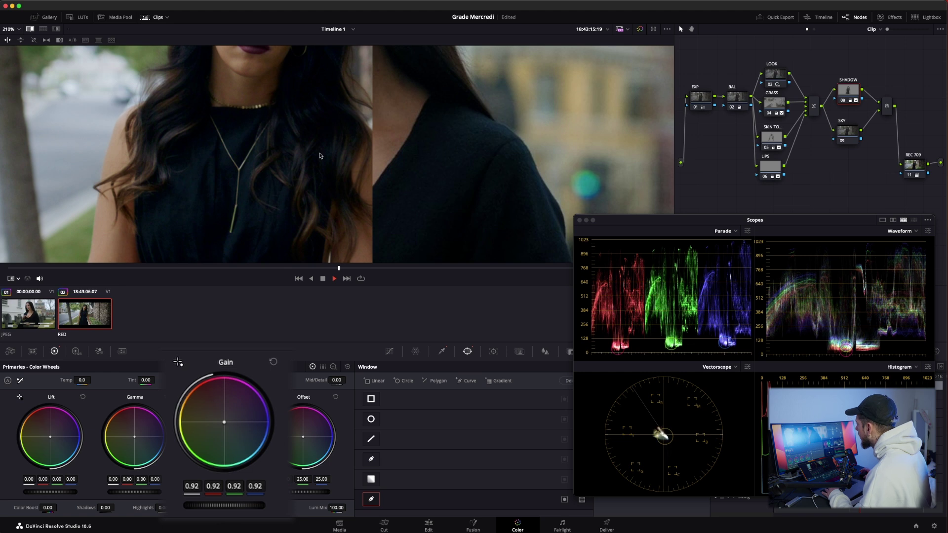
scroll(316, 178, down, 5)
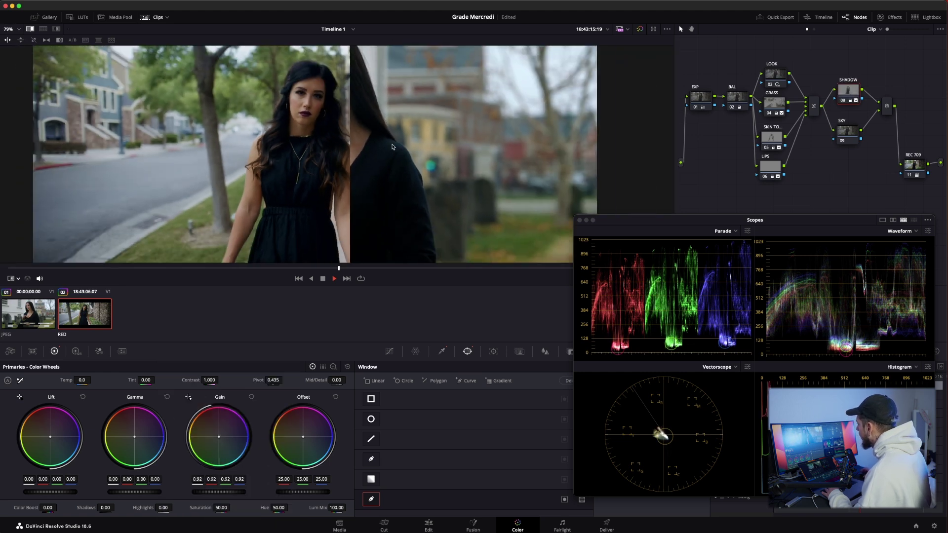
drag(575, 216, 434, 114)
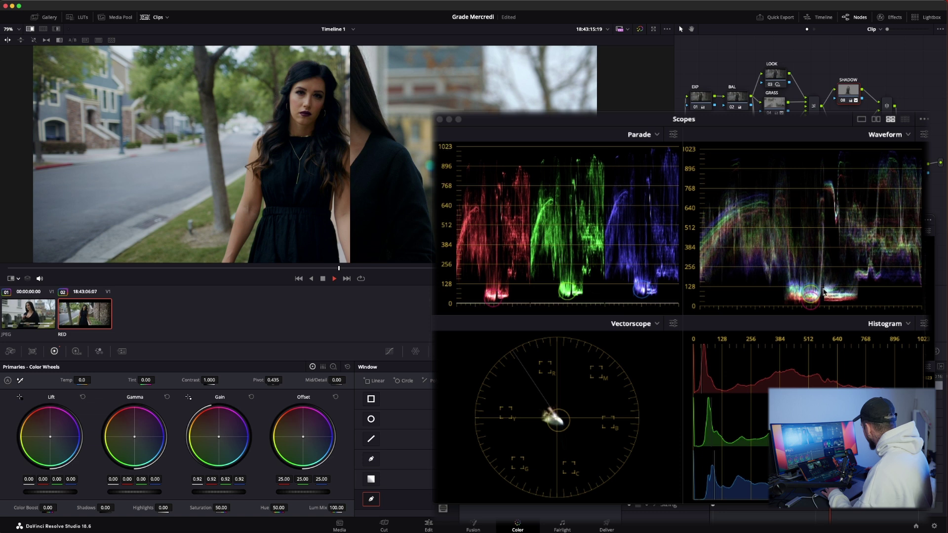
- Adjust the Waveform scale, set the picker to sample the image, and show clip and reference side by side, fitted
scroll(810, 296, down, 2)
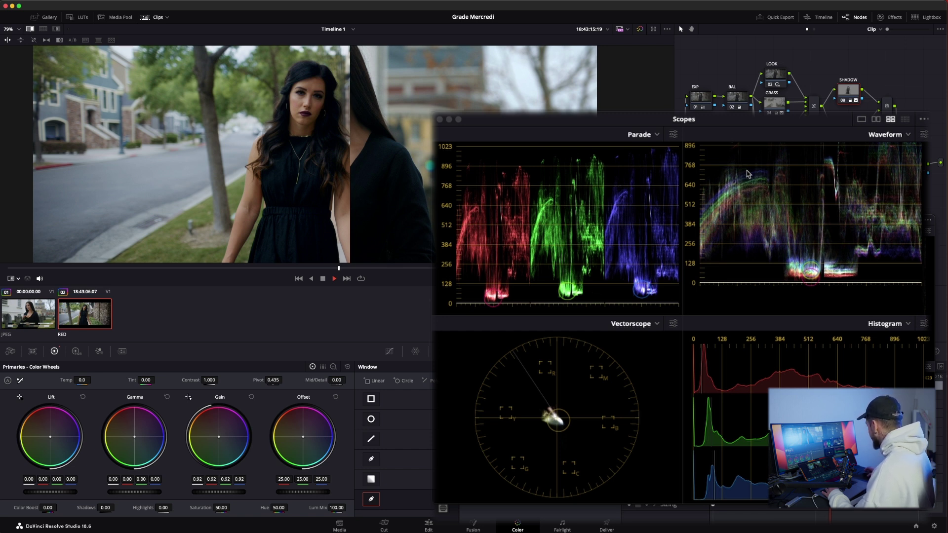
scroll(253, 105, down, 2)
scroll(253, 105, up, 2)
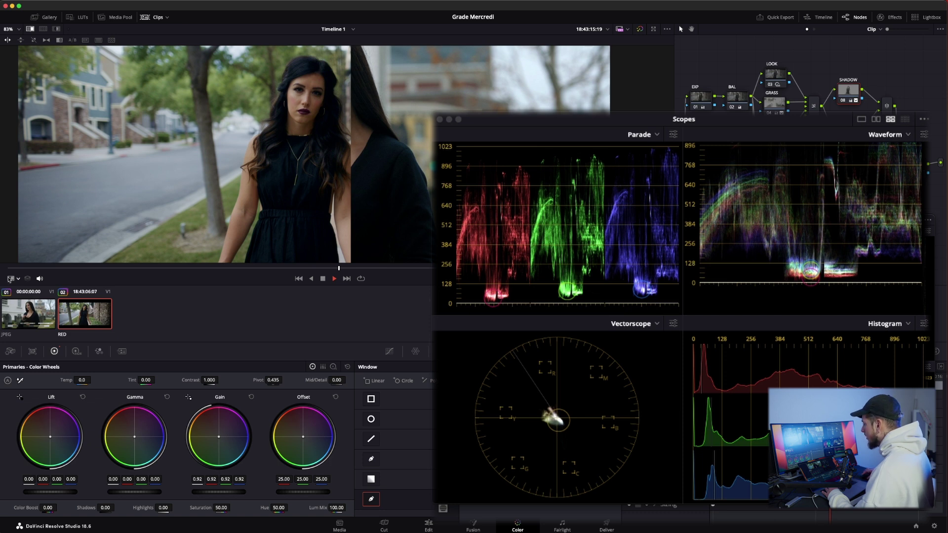
click(9, 280)
click(25, 296)
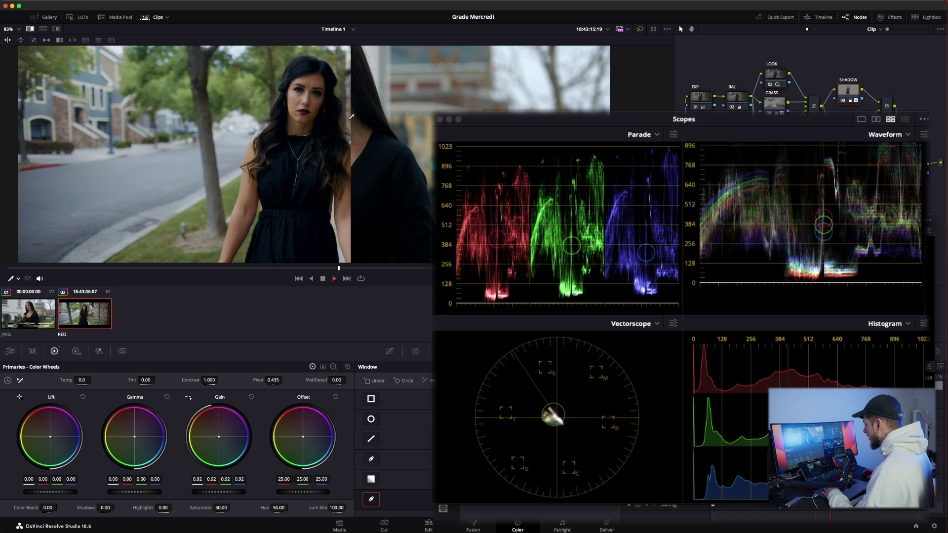
key(super+alt+w)
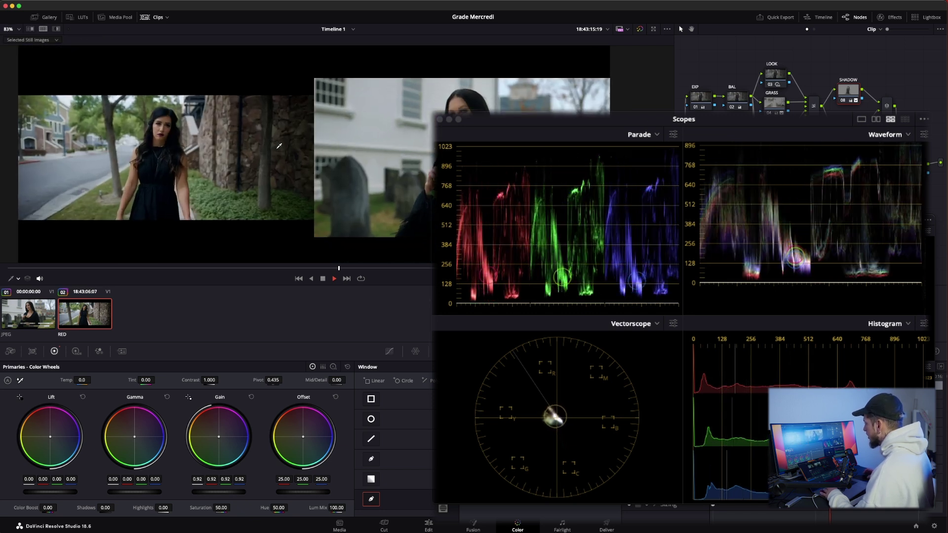
key(shift+z)
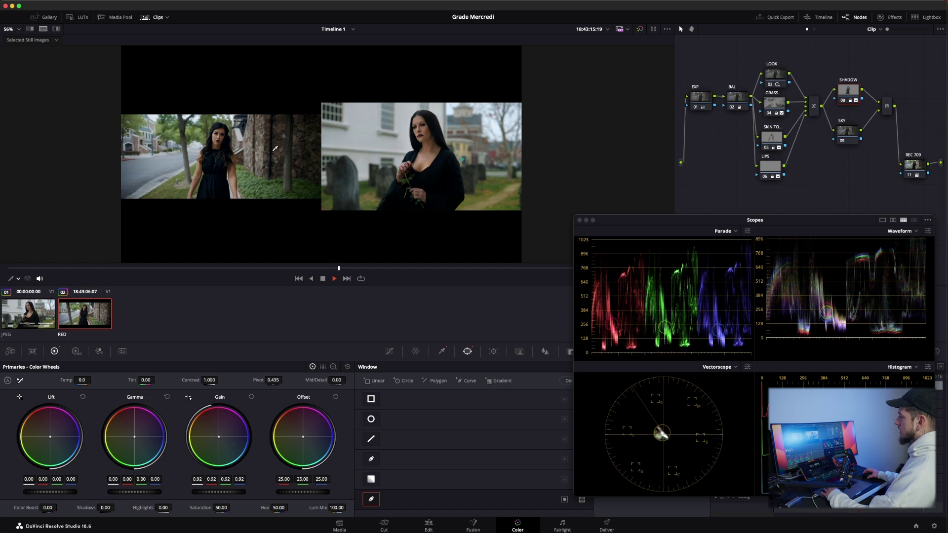
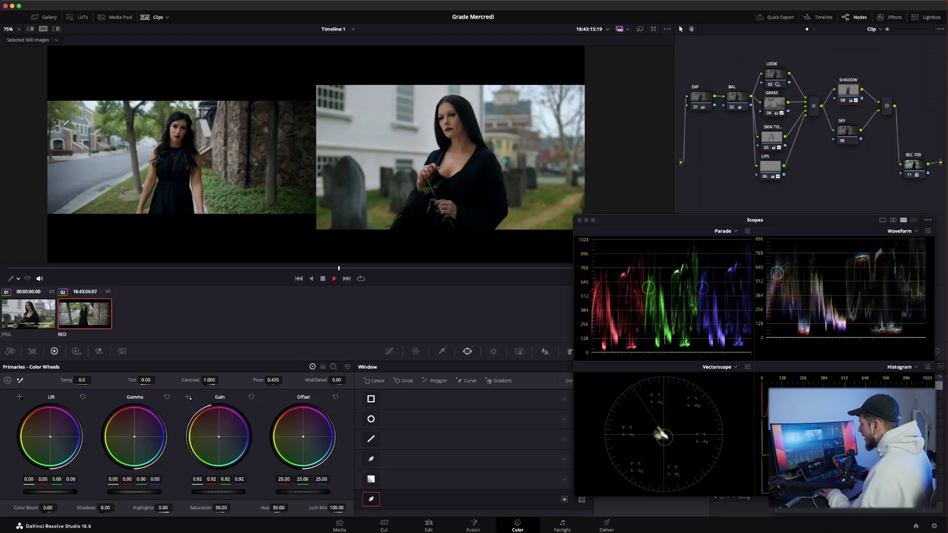
- Zoom the split-screen viewer in and out to compare the RED clip with the JPEG reference still
scroll(65, 122, up, 1)
scroll(62, 116, up, 1)
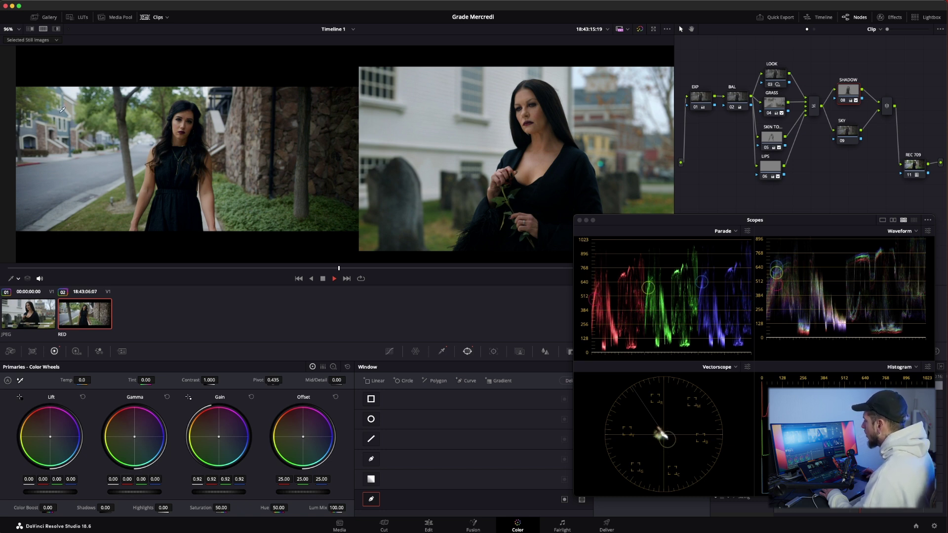
scroll(69, 179, down, 3)
scroll(275, 190, up, 3)
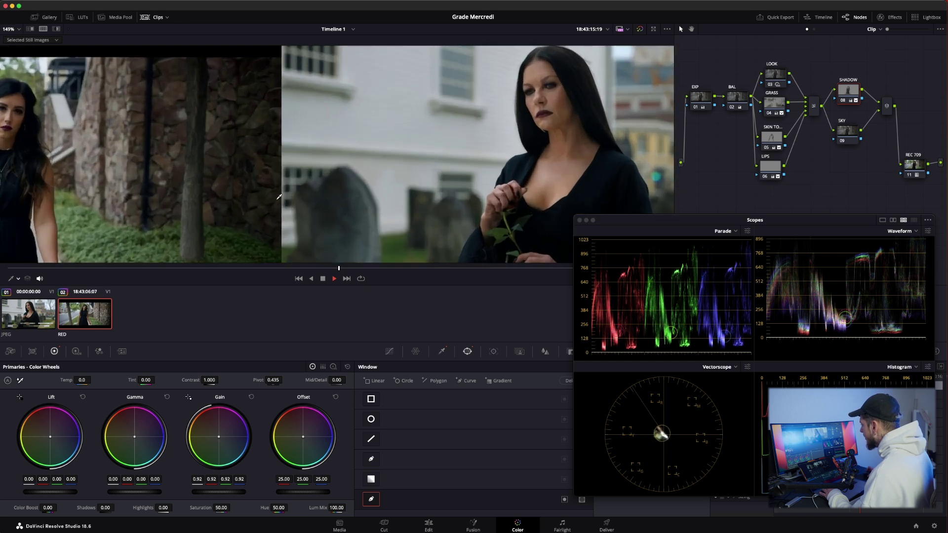
scroll(217, 173, up, 3)
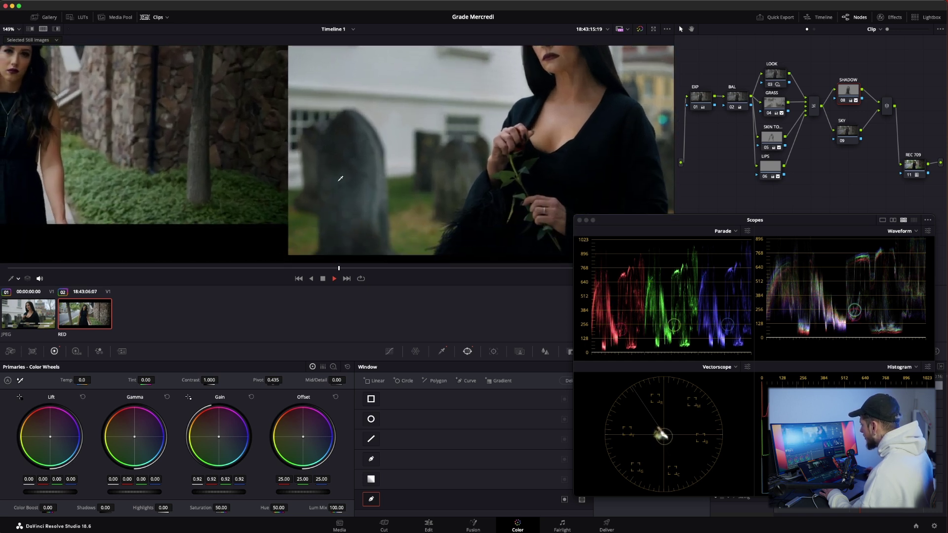
scroll(311, 150, down, 3)
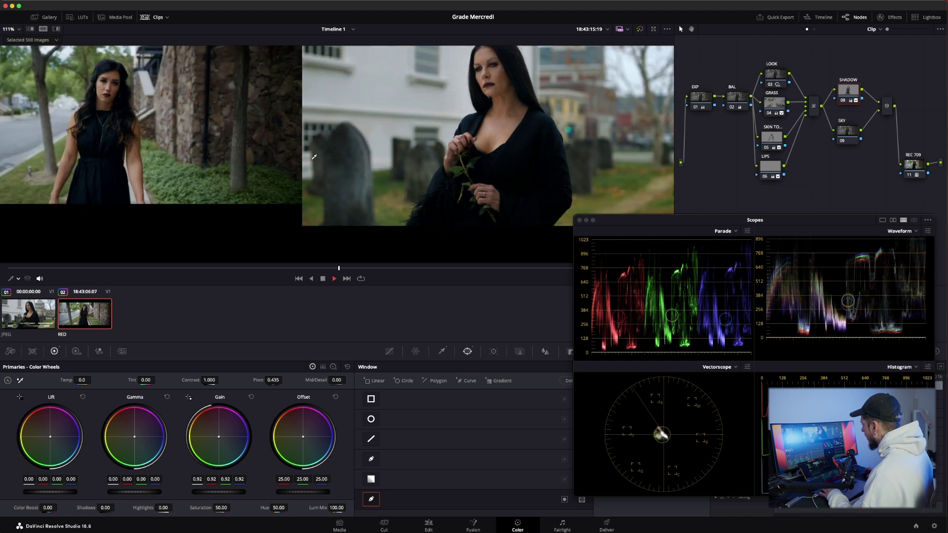
scroll(315, 148, up, 1)
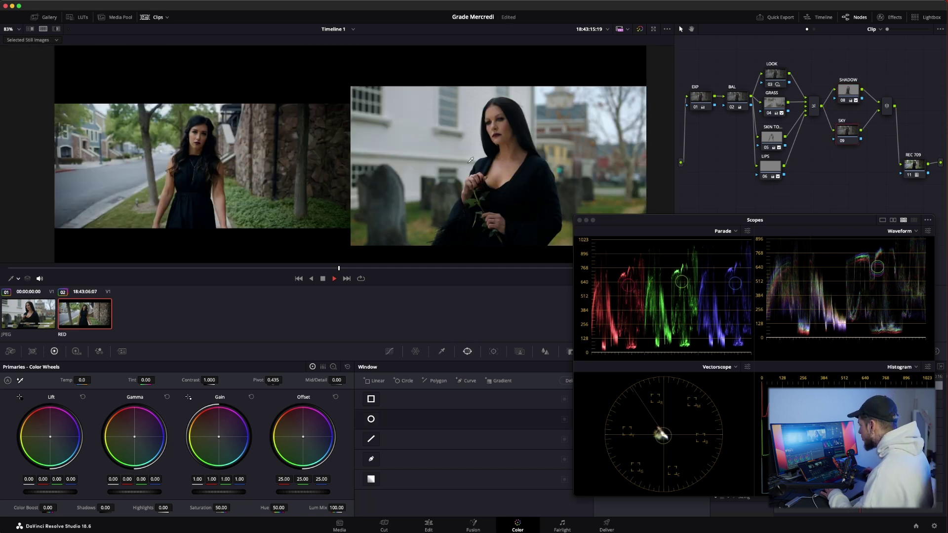
scroll(556, 88, up, 1)
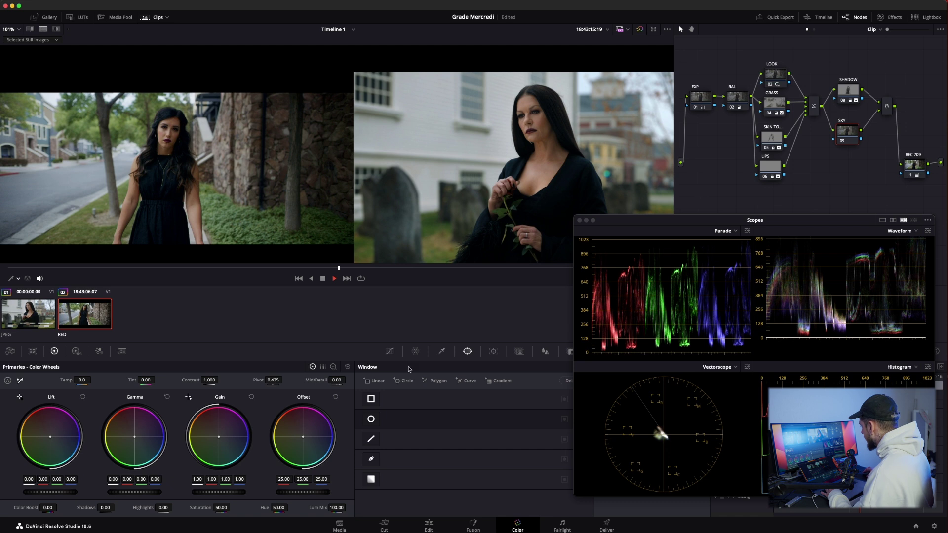
- Key the highlights with an HSL luminance qualifier: Low 62.7, soft 4.4, blur radius 45.4, with split screen off
click(441, 351)
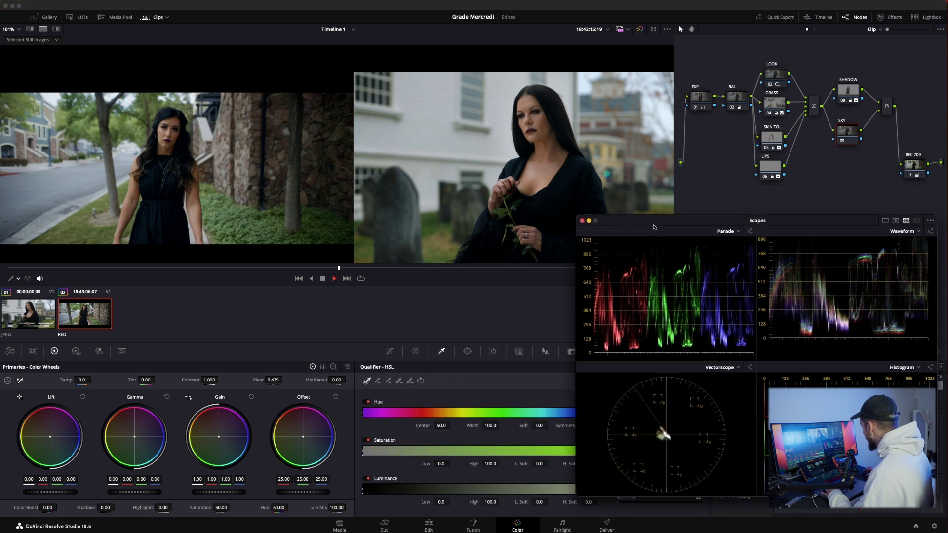
drag(642, 220, 654, 69)
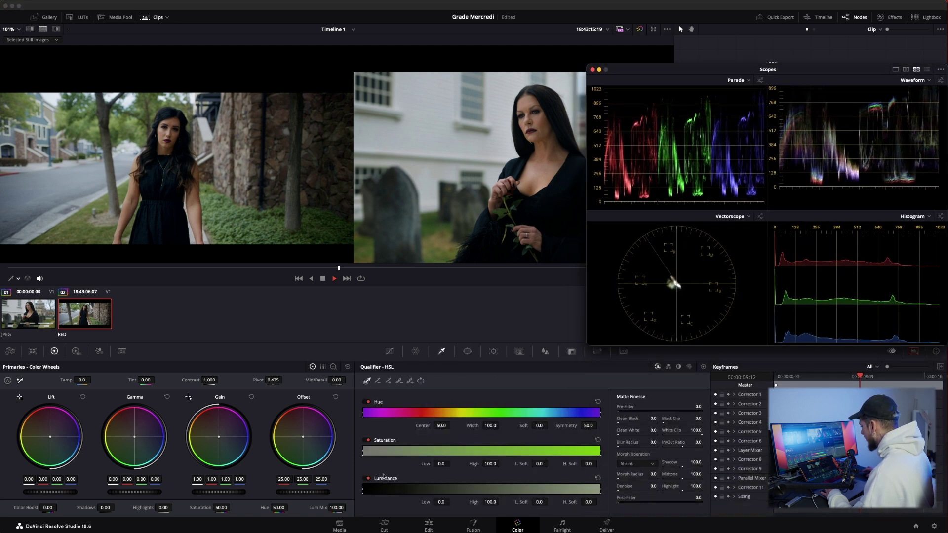
drag(363, 495, 363, 490)
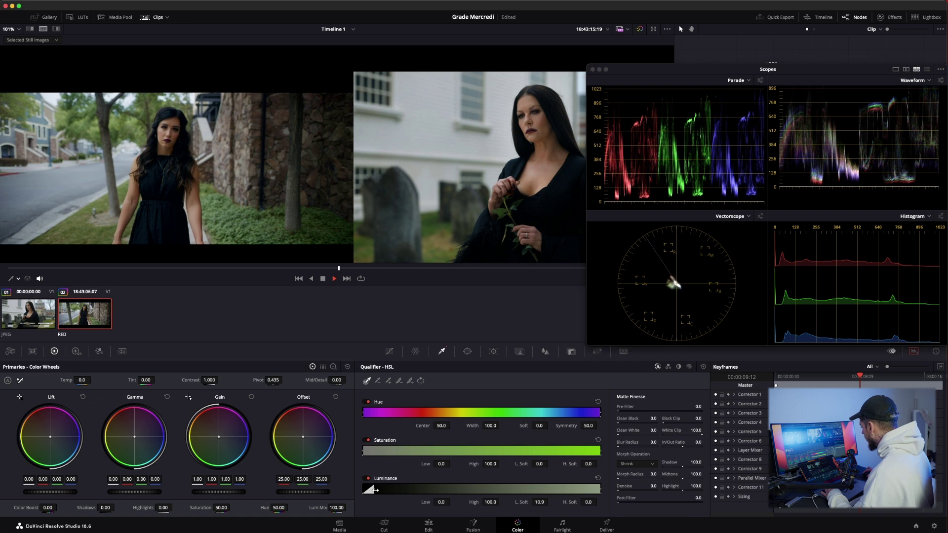
key(ctrl+alt+w)
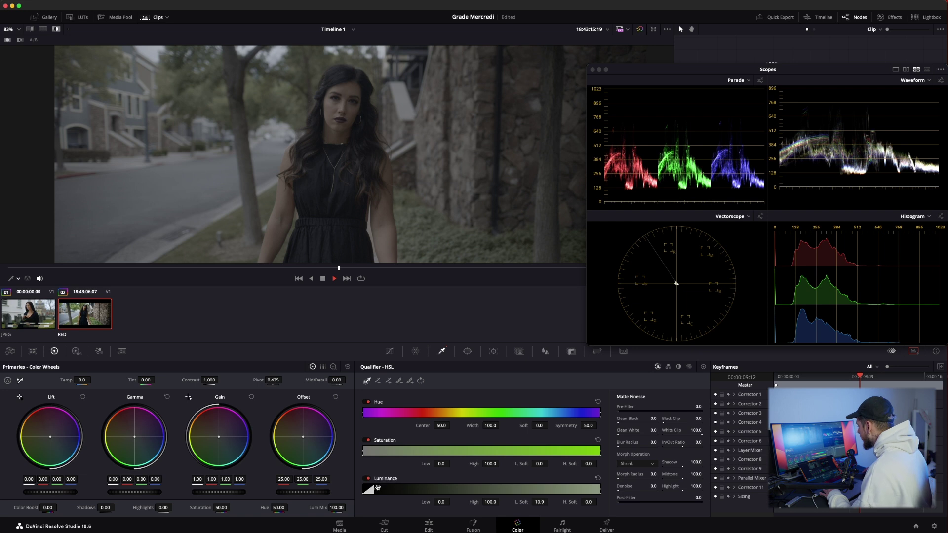
drag(373, 490, 522, 487)
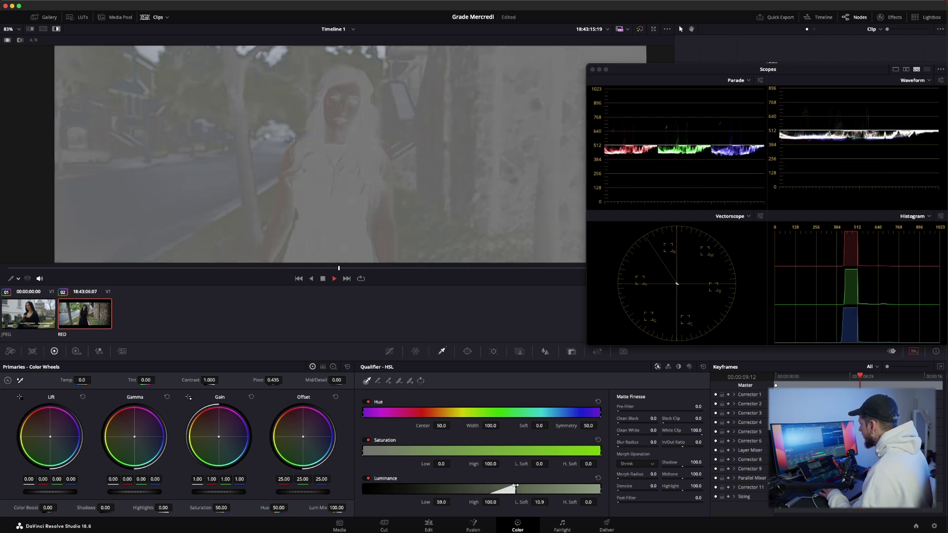
drag(521, 487, 518, 488)
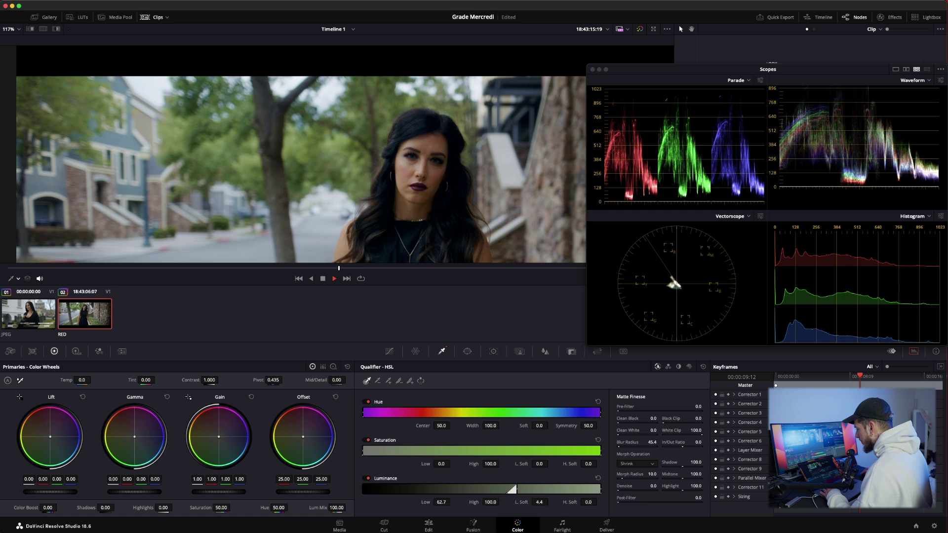
click(77, 351)
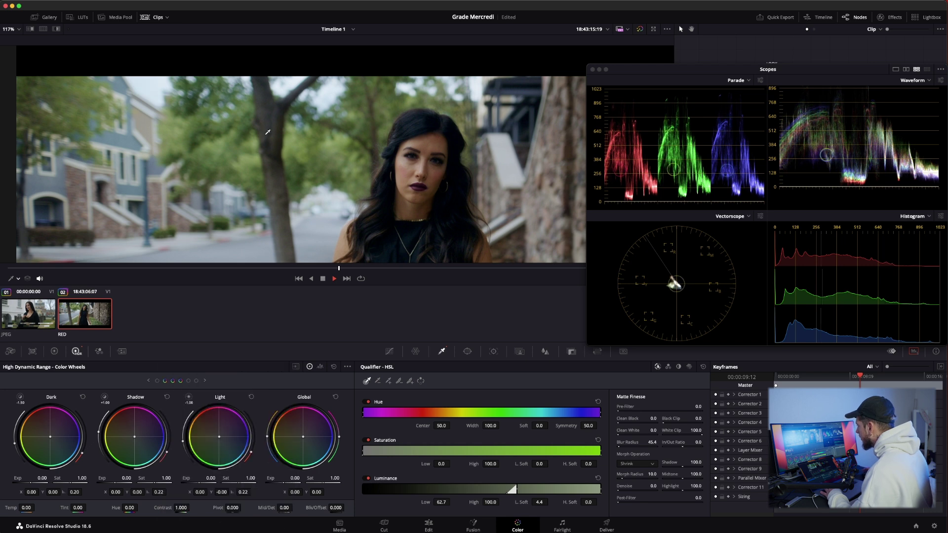
- Zoom into the viewer, re-enable split screen with the reference still, and enlarge the viewer to compare
scroll(290, 177, up, 3)
scroll(291, 180, up, 2)
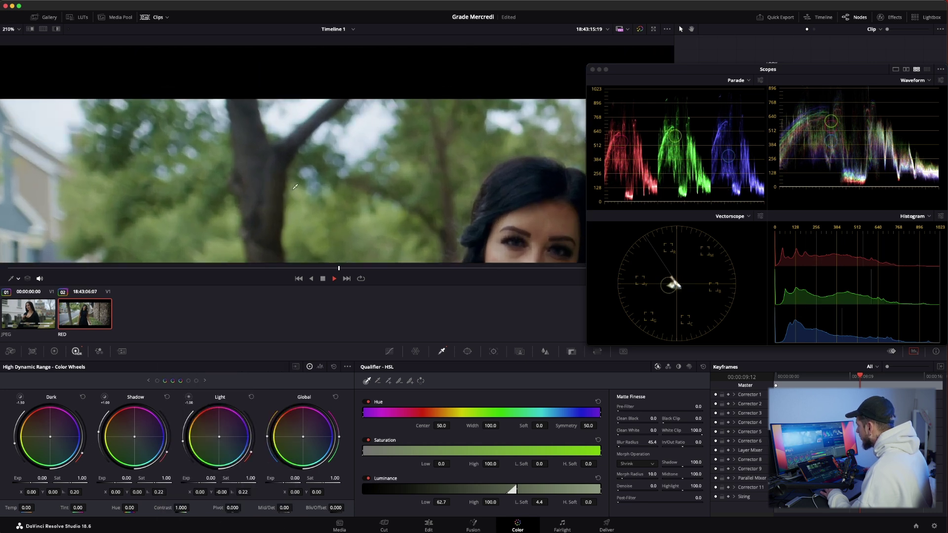
scroll(296, 178, down, 3)
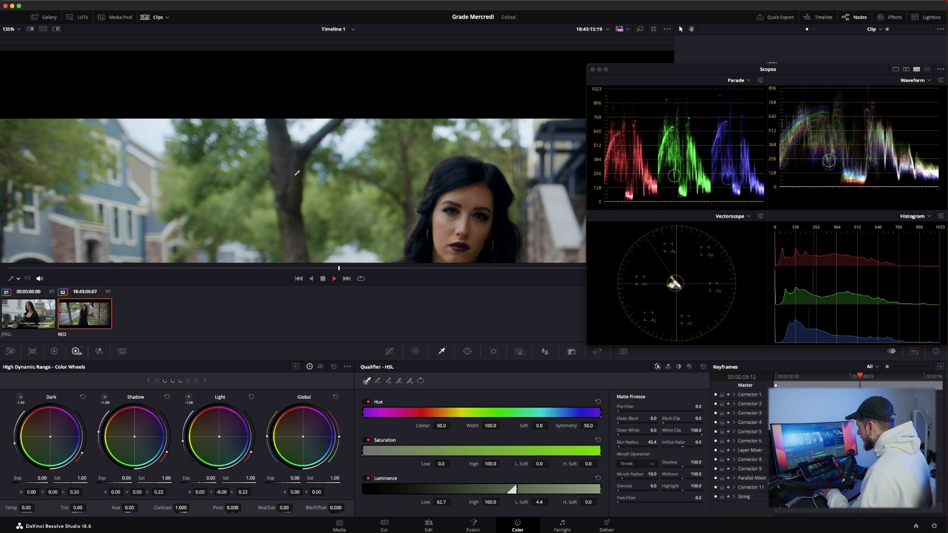
scroll(297, 173, up, 2)
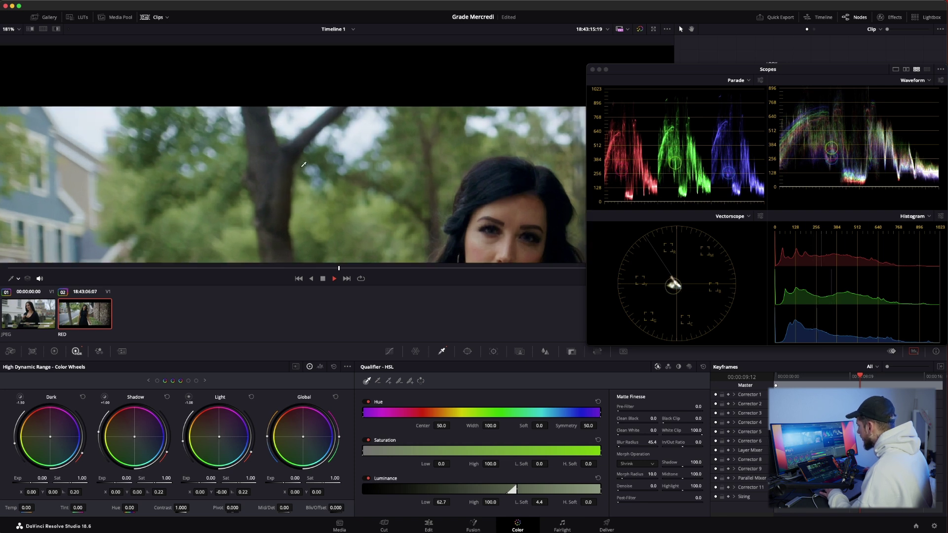
key(ctrl+alt+w)
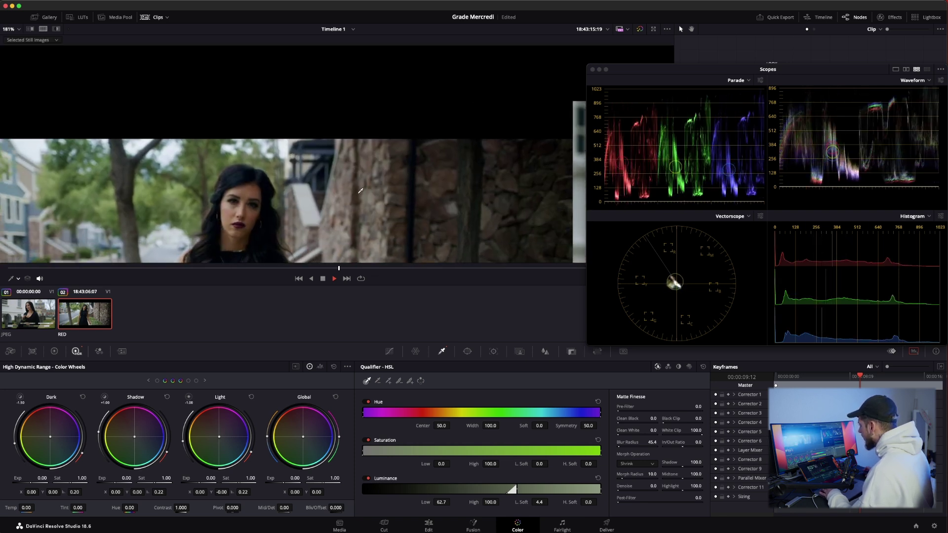
scroll(360, 191, down, 5)
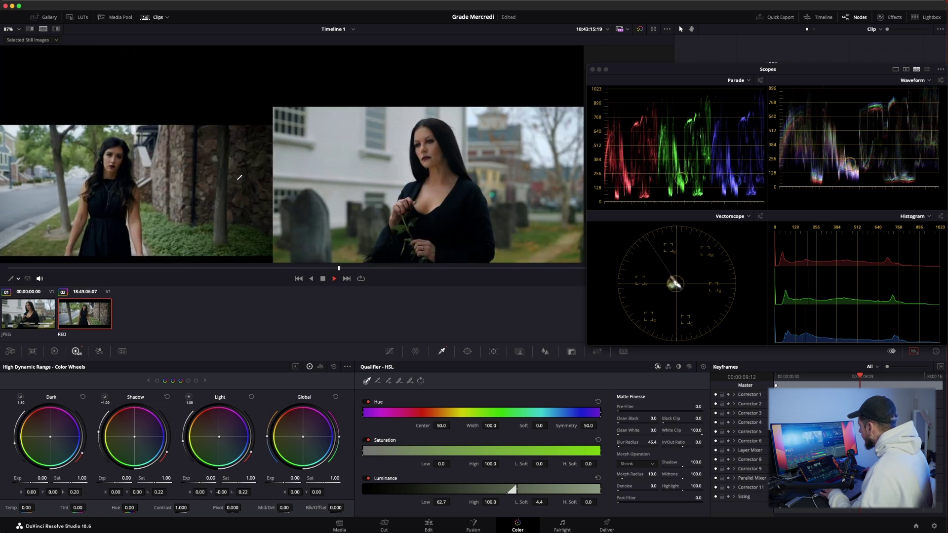
scroll(239, 177, left, 3)
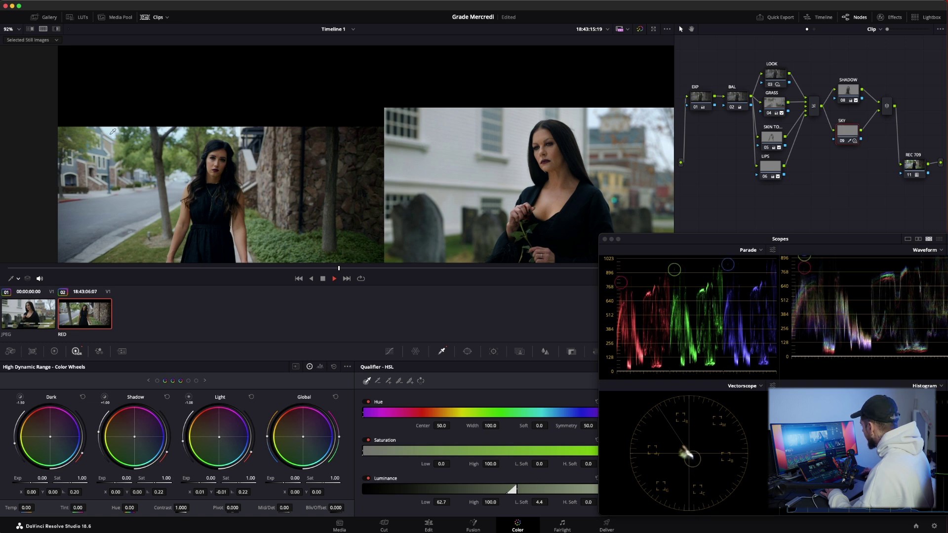
key(alt+f)
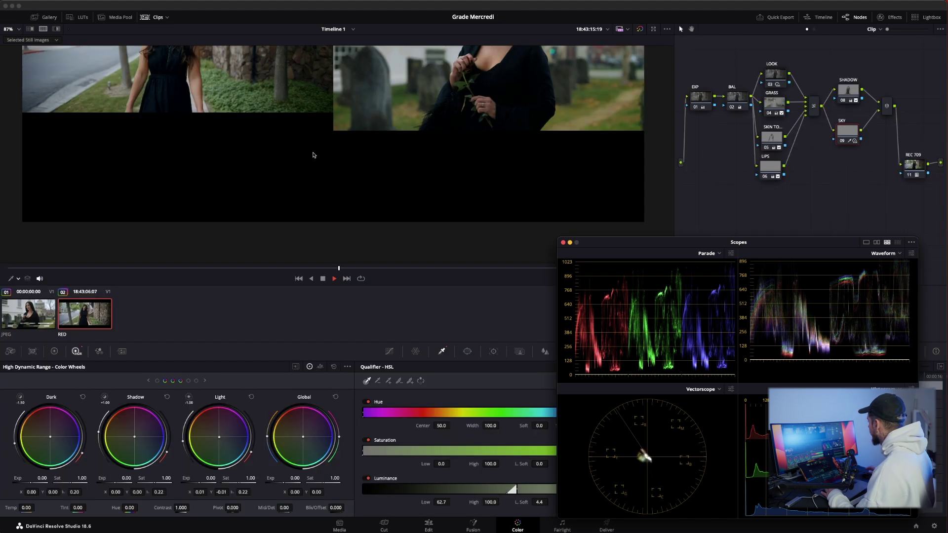
- Add serial node 11 after the mixer, just before REC 709, and label it SOFTNESS
key(alt+f)
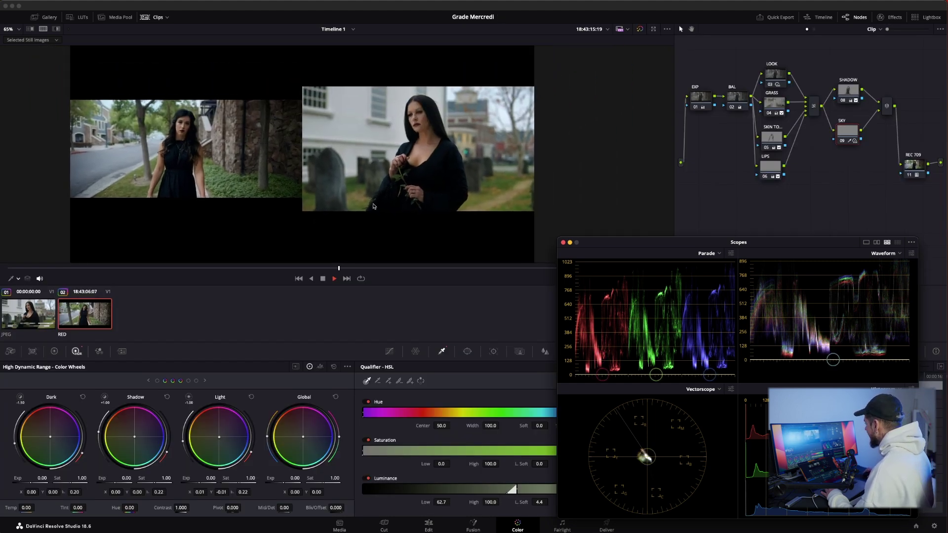
click(886, 106)
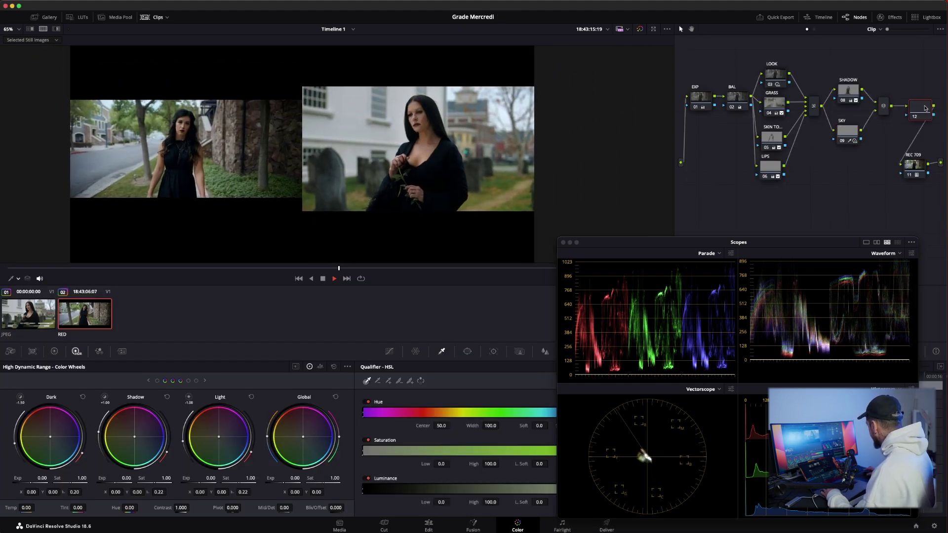
key(alt+s)
mouse_move(868, 163)
mouse_down()
mouse_move(817, 179)
mouse_move(827, 172)
mouse_up()
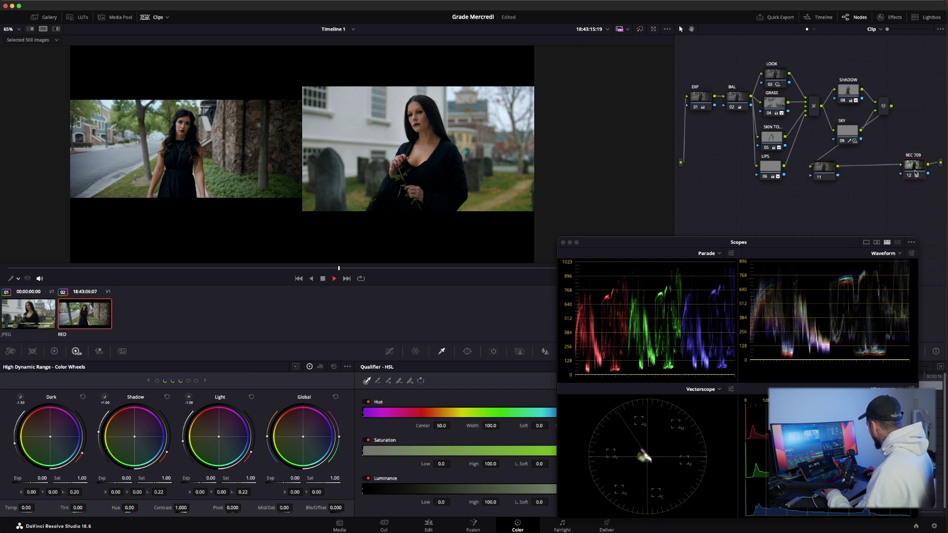
drag(916, 174, 917, 176)
click(830, 172)
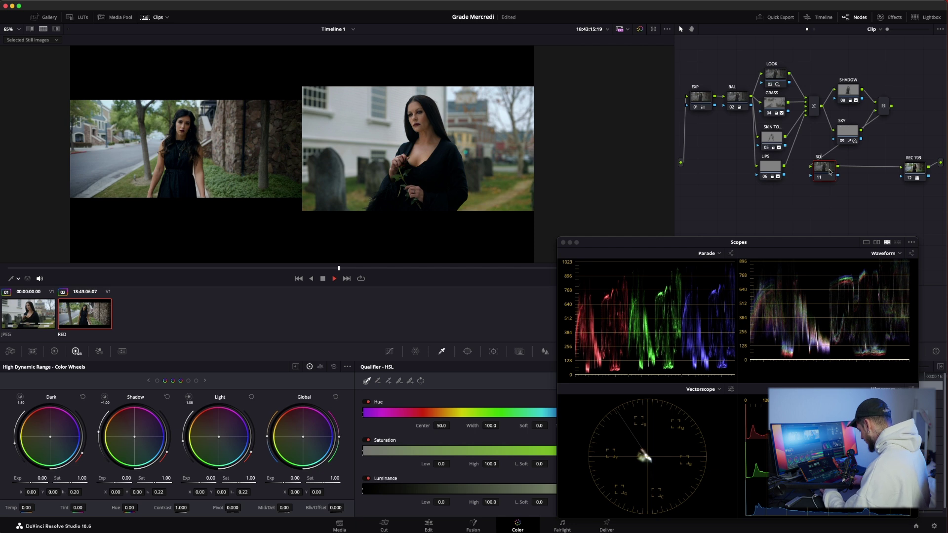
text(SOFTNESS)
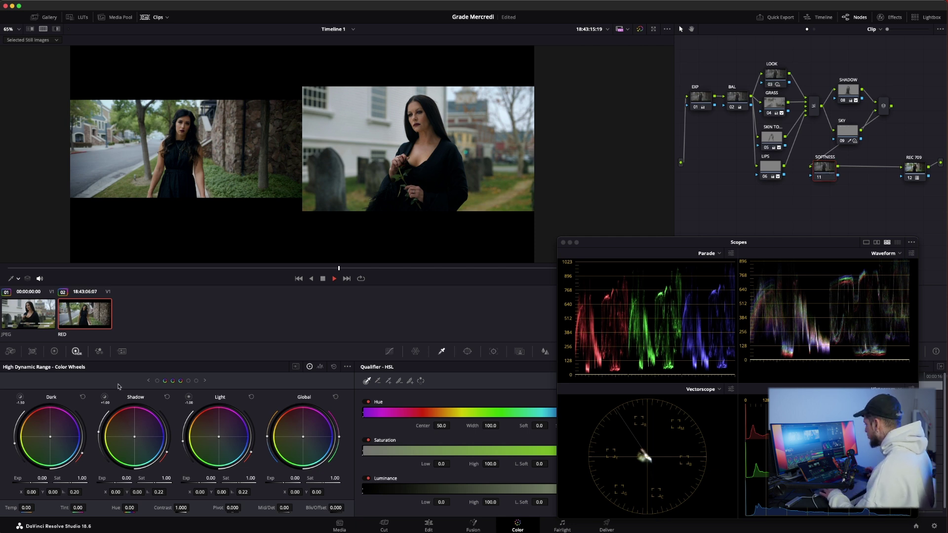
click(56, 351)
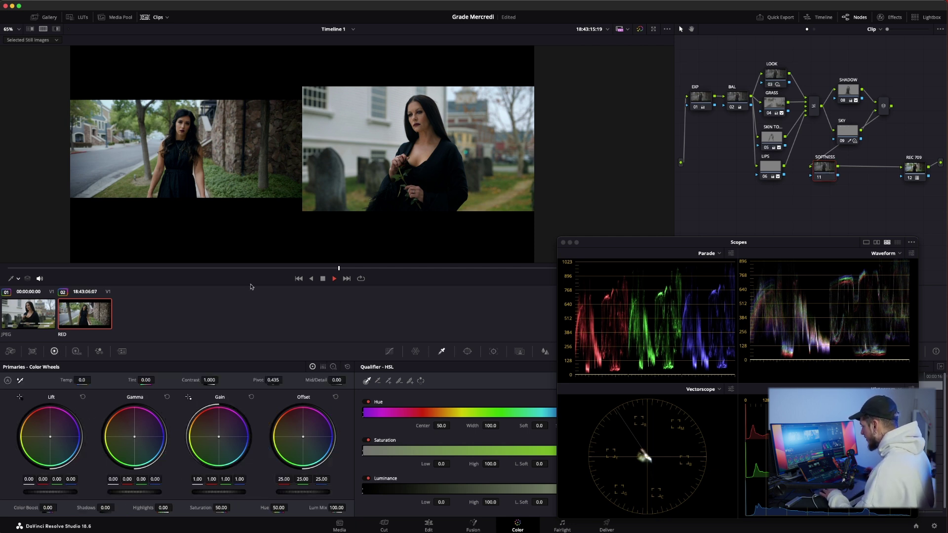
- Zoom into the clip, turn off the still comparison, and pan the frame up and left to inspect it
scroll(224, 190, up, 2)
scroll(224, 190, up, 2)
scroll(225, 191, up, 2)
scroll(224, 191, up, 2)
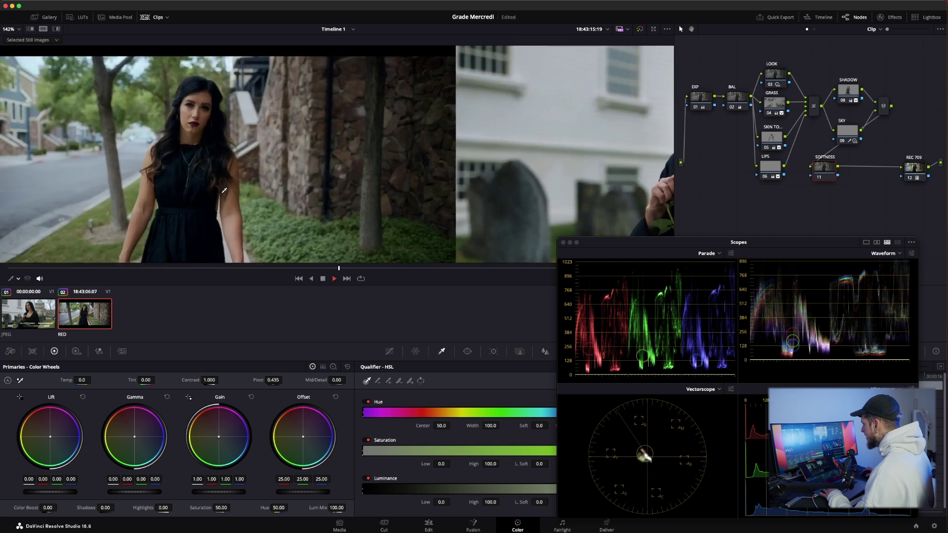
scroll(225, 190, up, 1)
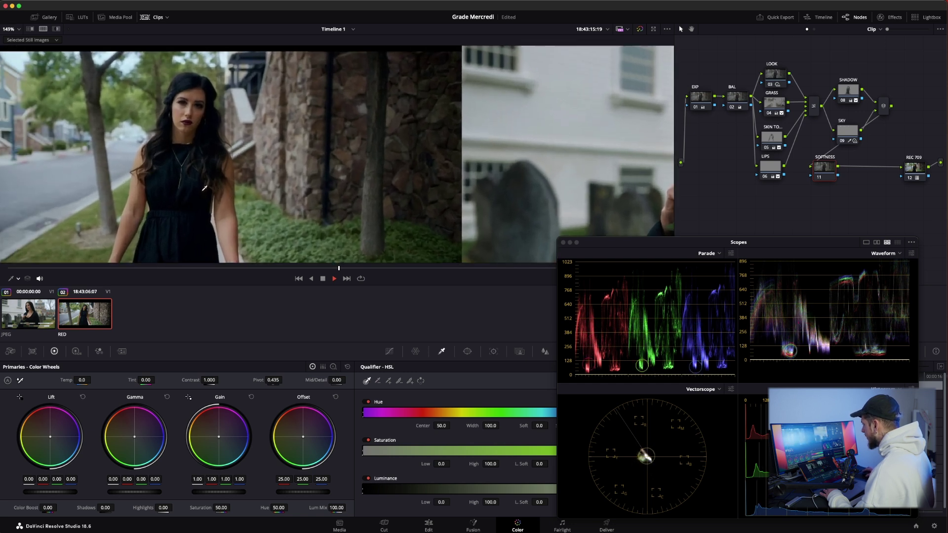
click(44, 30)
scroll(372, 229, up, 1)
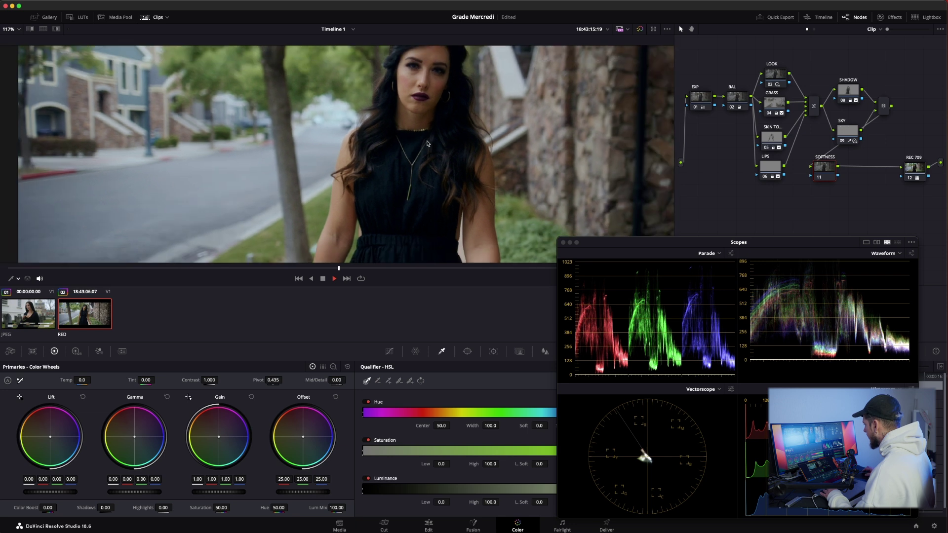
scroll(374, 233, up, 1)
scroll(376, 237, up, 1)
scroll(379, 242, up, 1)
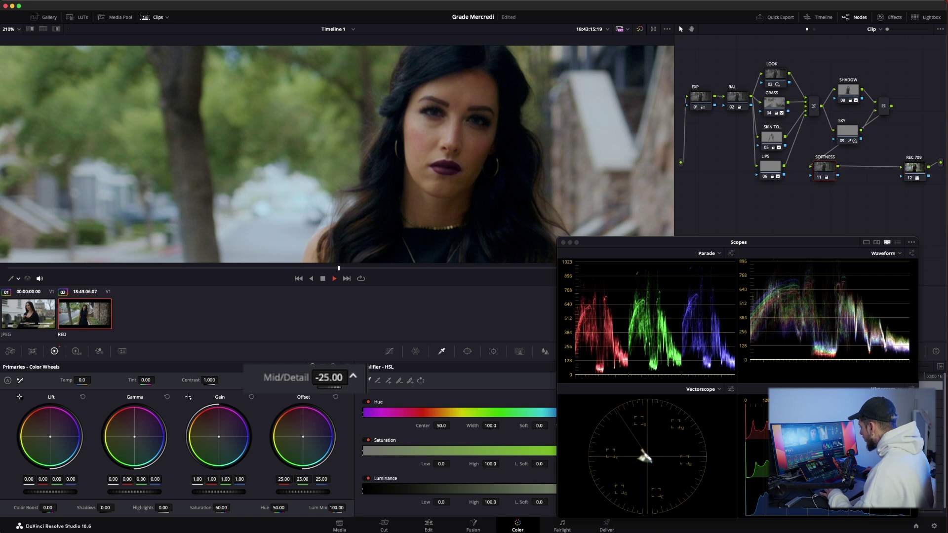
scroll(418, 143, down, 5)
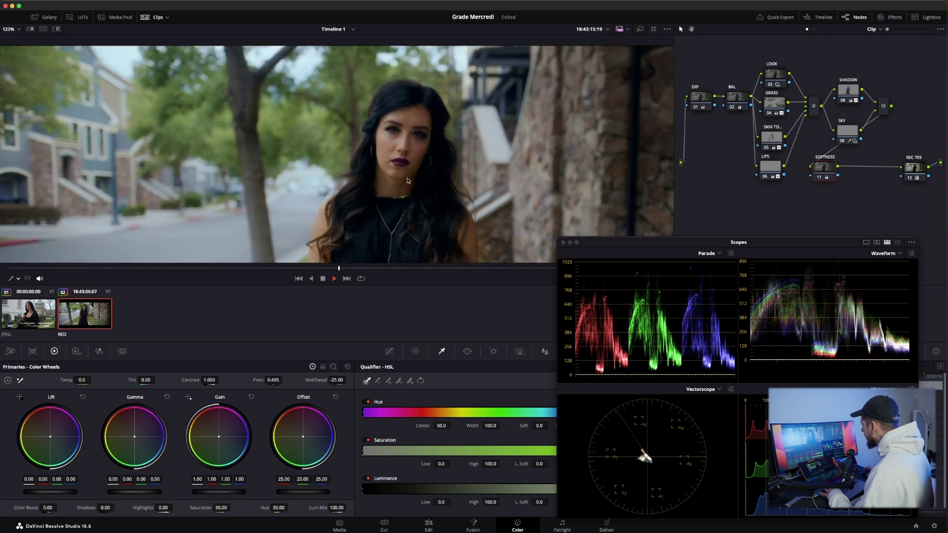
scroll(403, 187, down, 2)
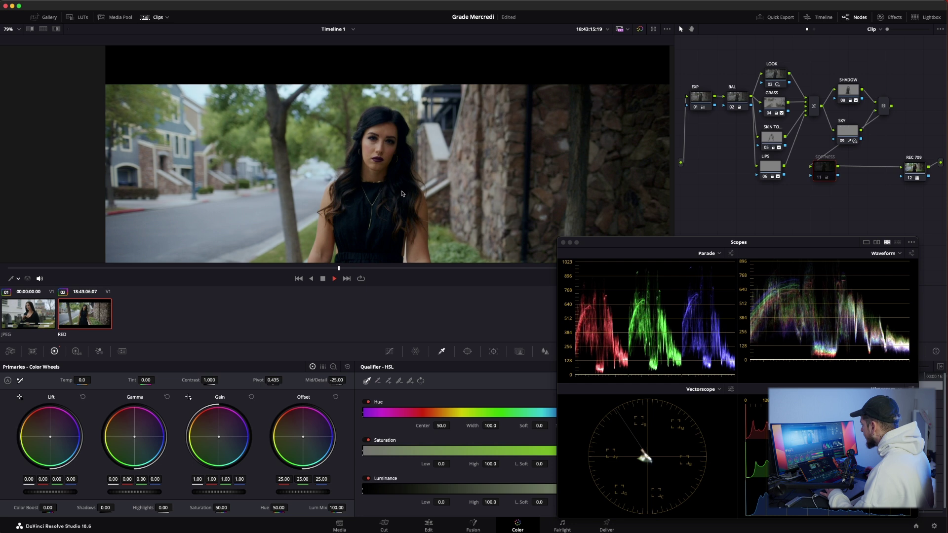
drag(395, 196, 350, 178)
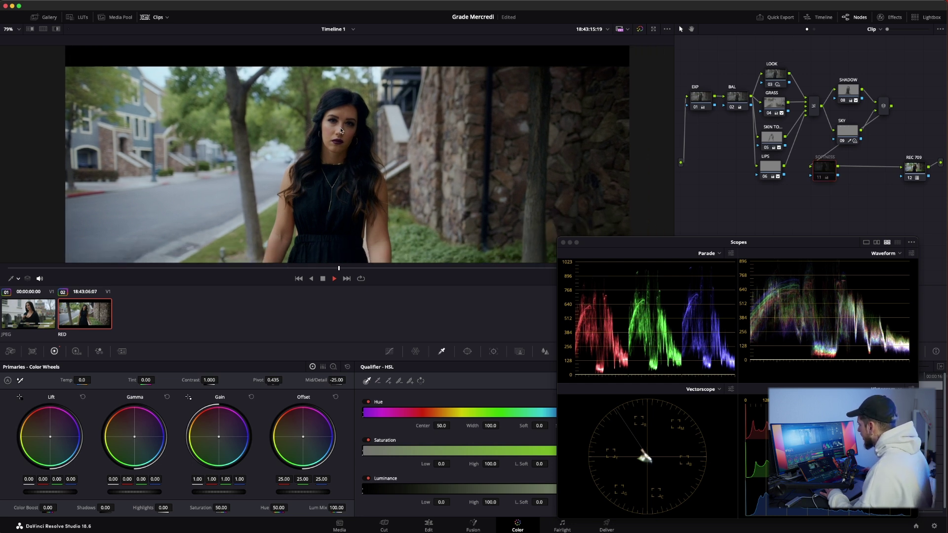
scroll(315, 148, up, 3)
- Briefly compare side by side with the reference still, then turn it off and frame the woman's face
key(ctrl+alt+w)
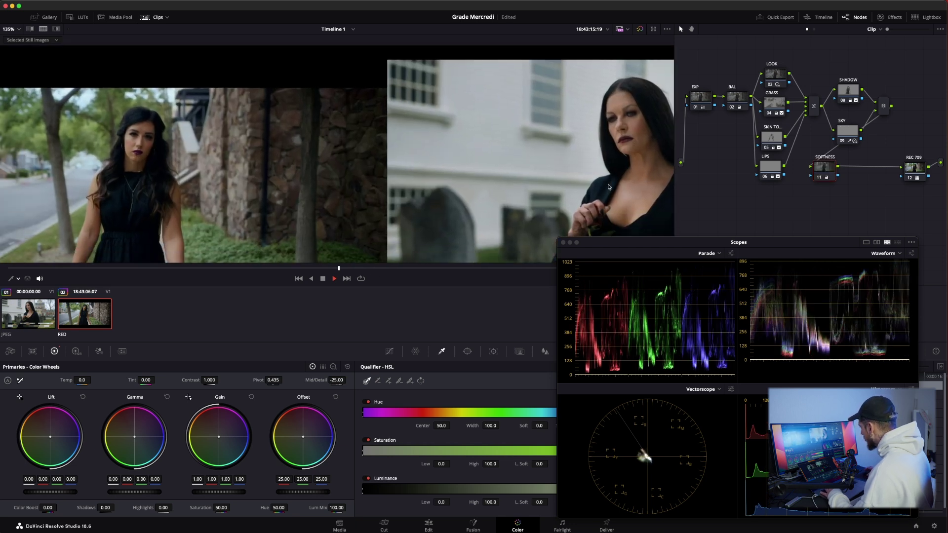
scroll(428, 174, down, 2)
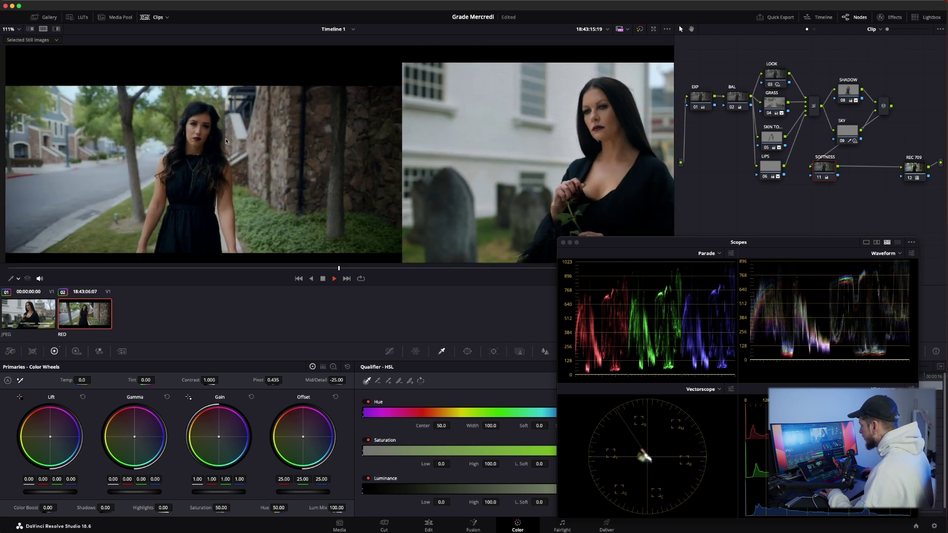
click(43, 29)
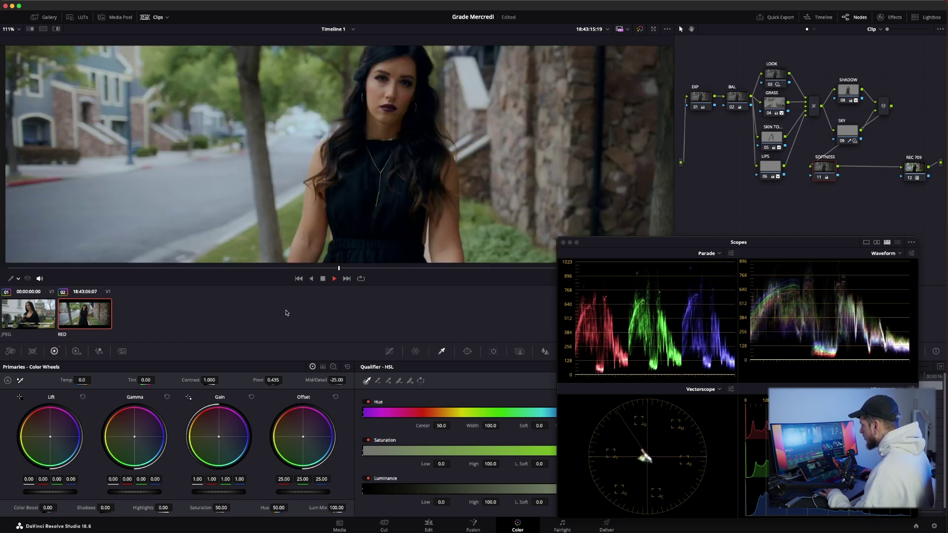
scroll(410, 144, up, 2)
scroll(409, 144, up, 2)
scroll(409, 144, up, 1)
drag(410, 144, 331, 231)
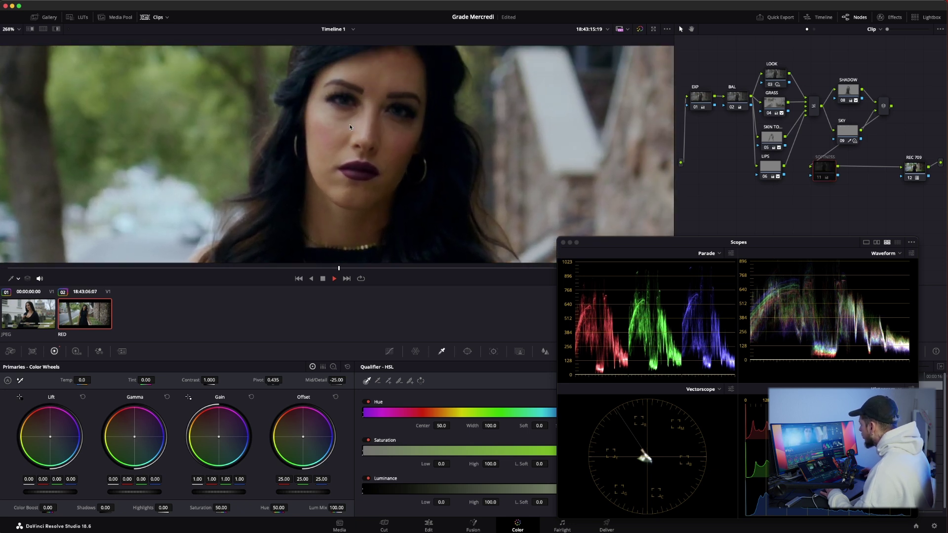
scroll(342, 121, down, 5)
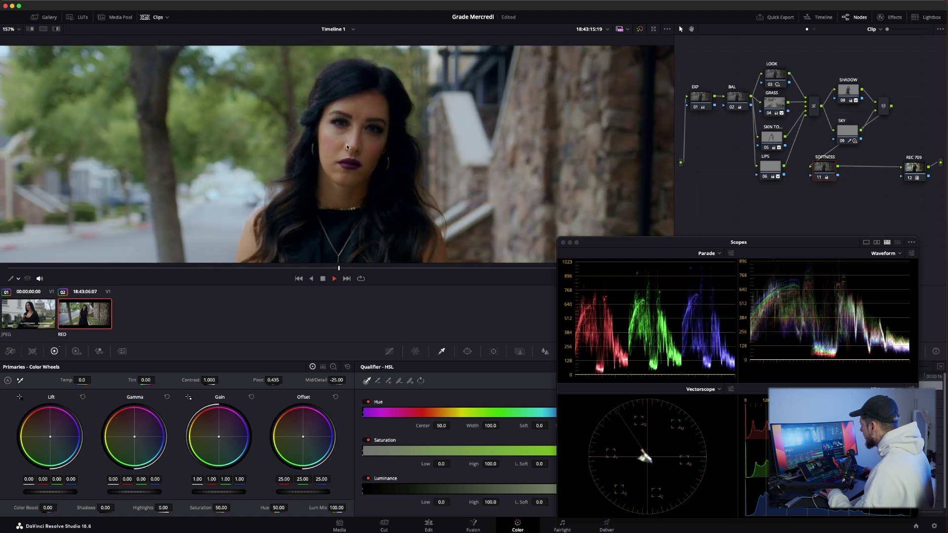
- Lower the SOFTNESS node's Blur radius to 0.48 in Blur - Sharpen, with the scopes docked
click(545, 350)
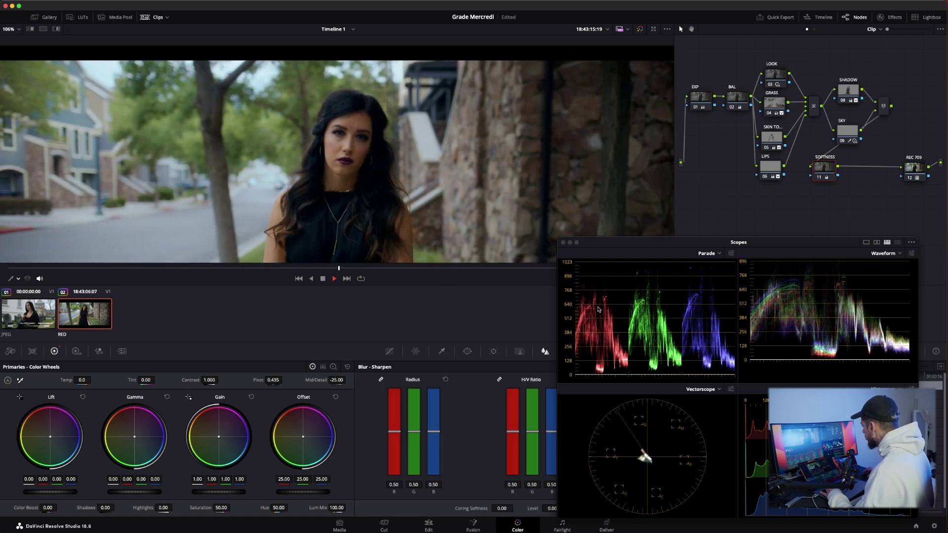
click(568, 243)
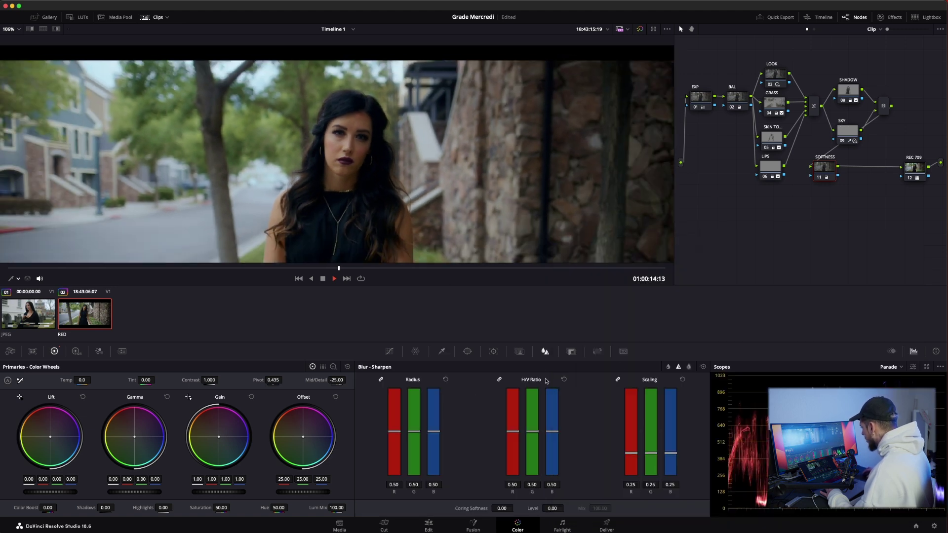
scroll(337, 163, up, 8)
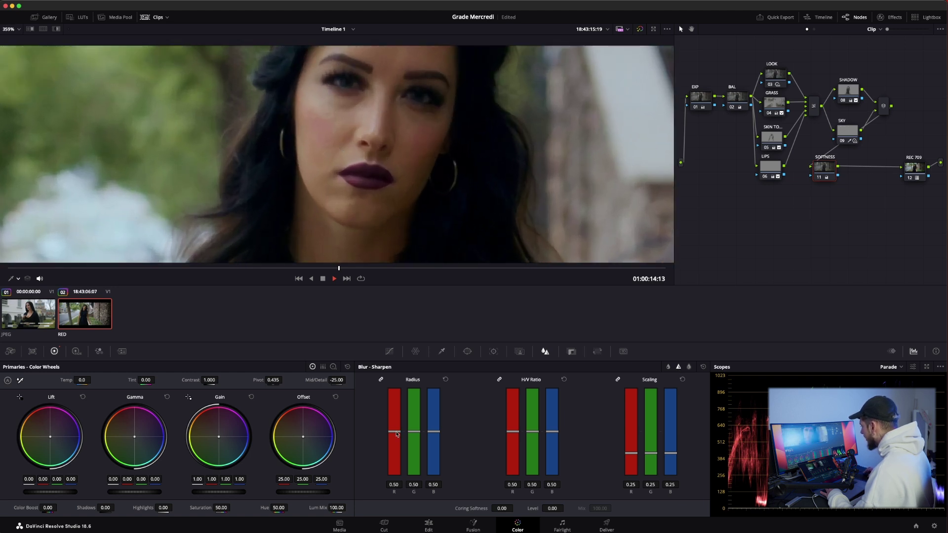
drag(398, 435, 398, 437)
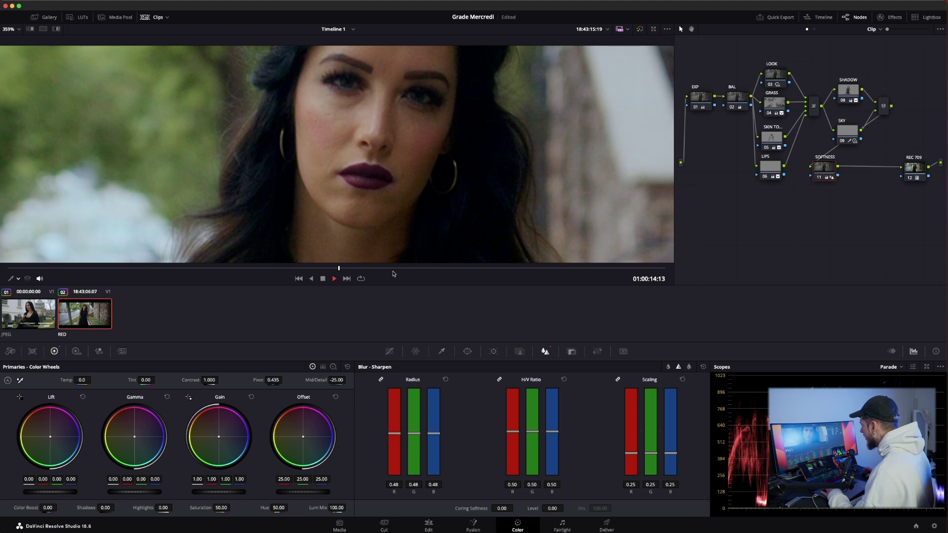
scroll(367, 158, down, 1)
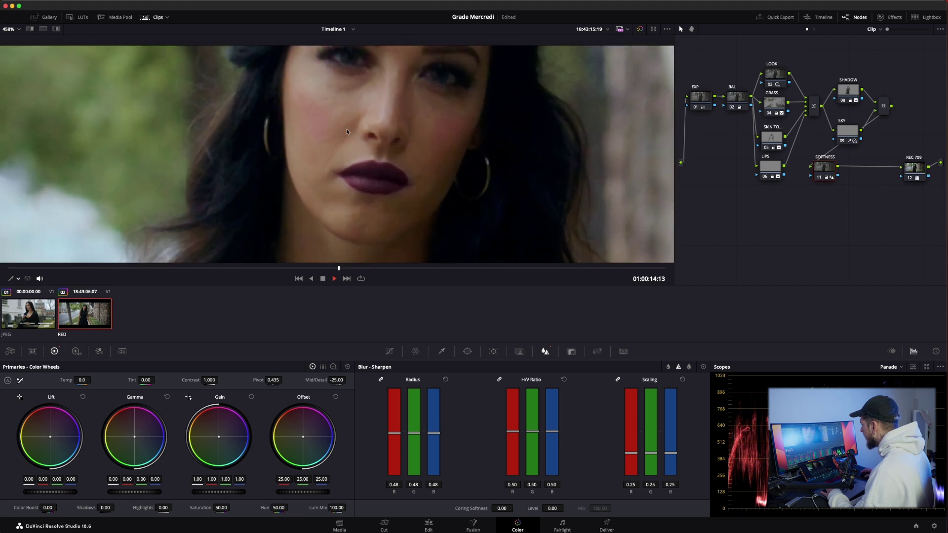
scroll(337, 201, up, 5)
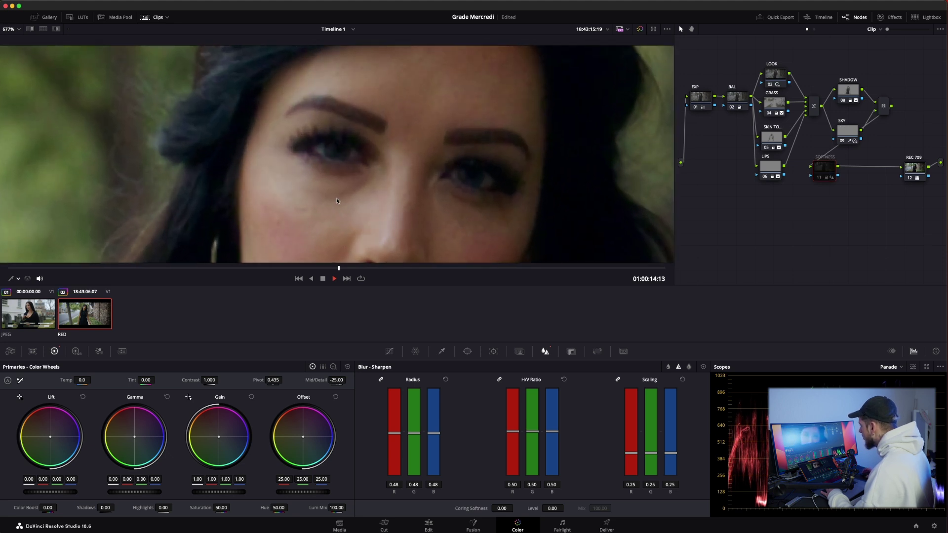
scroll(334, 196, down, 3)
scroll(334, 194, down, 3)
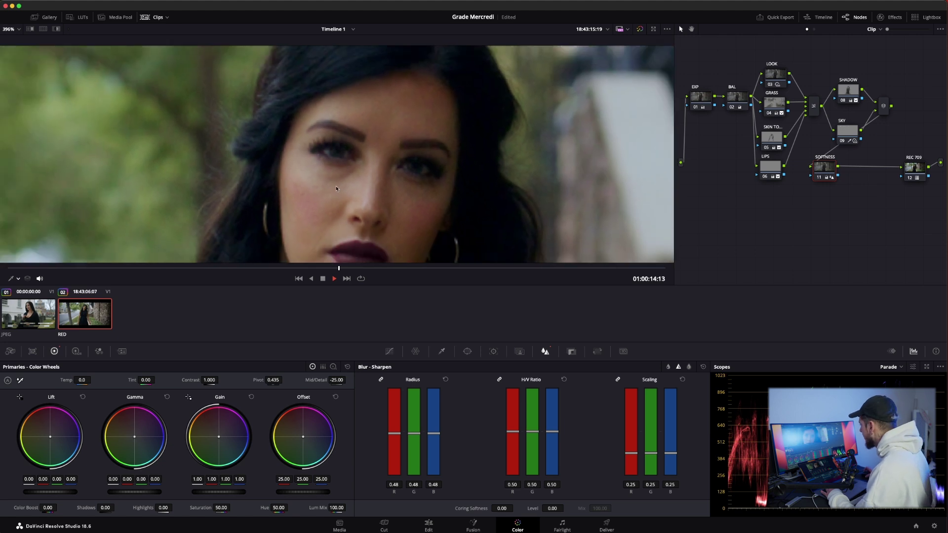
scroll(335, 190, down, 4)
- Toggle the SOFTNESS node off and on, then show the clip beside the reference still
key(ctrl+d)
key(ctrl+d)
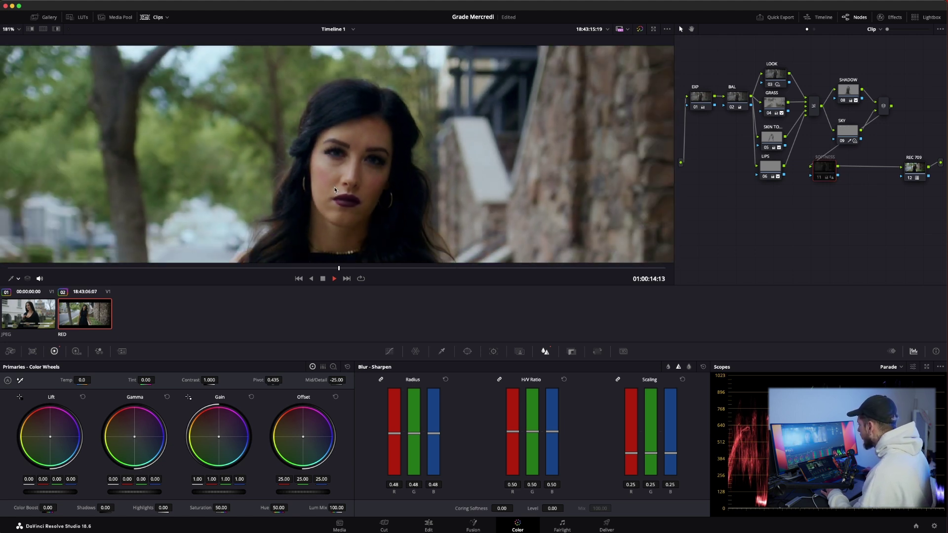
key(ctrl+d)
scroll(335, 195, up, 3)
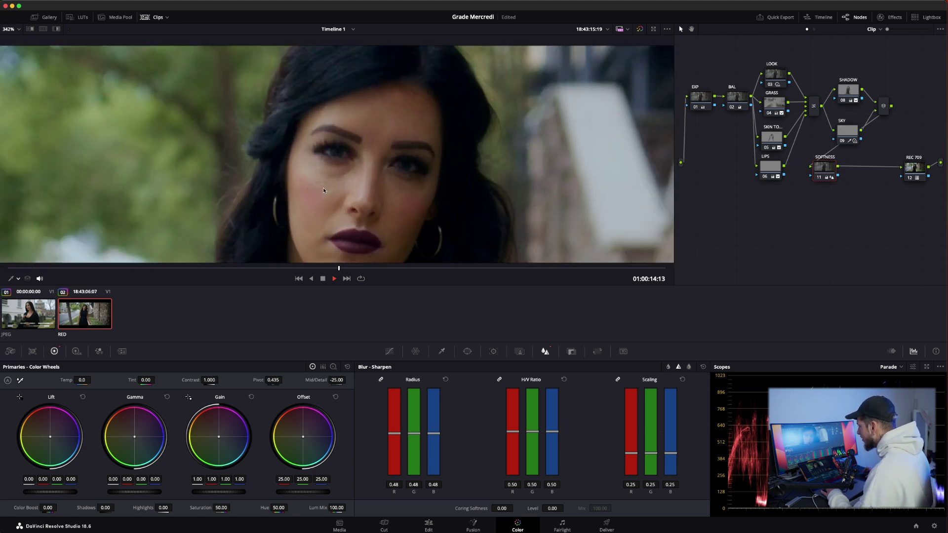
scroll(326, 191, down, 4)
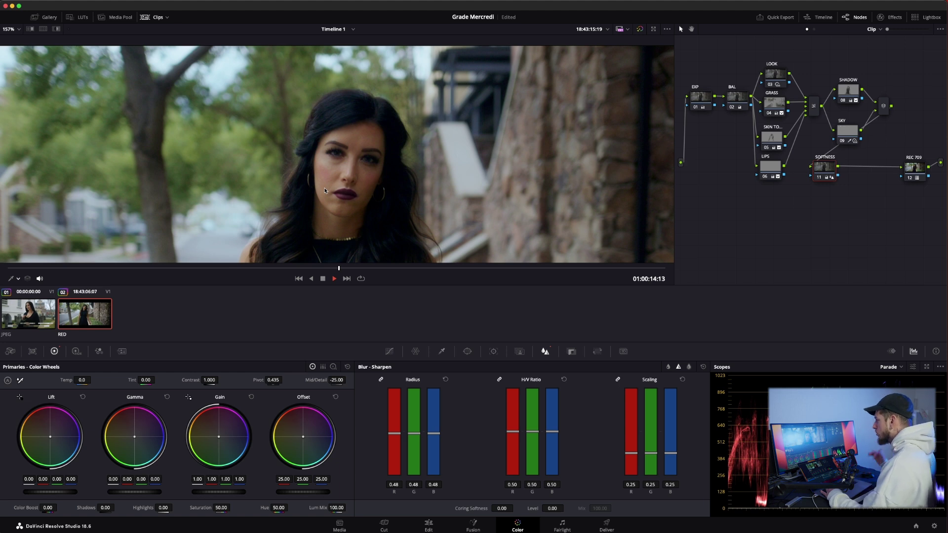
scroll(322, 194, down, 3)
key(ctrl+alt+w)
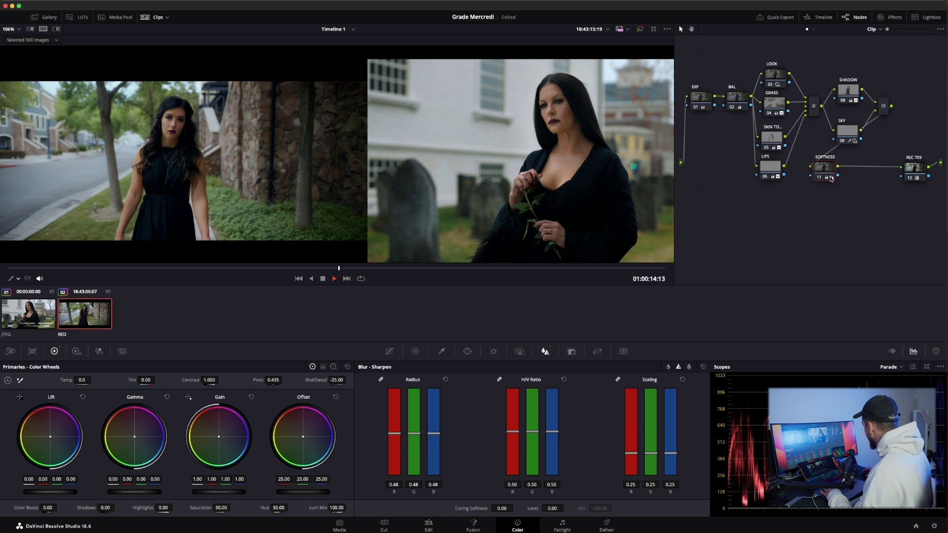
- Add a serial node named HALATION after SOFTNESS and apply the Halation effect to it
key(alt+s)
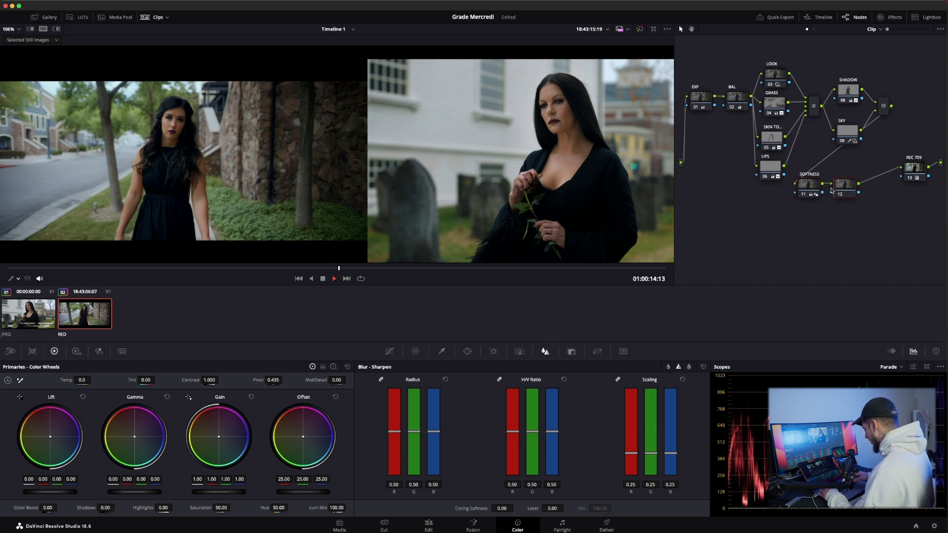
text(HALATION)
key(Return)
click(890, 17)
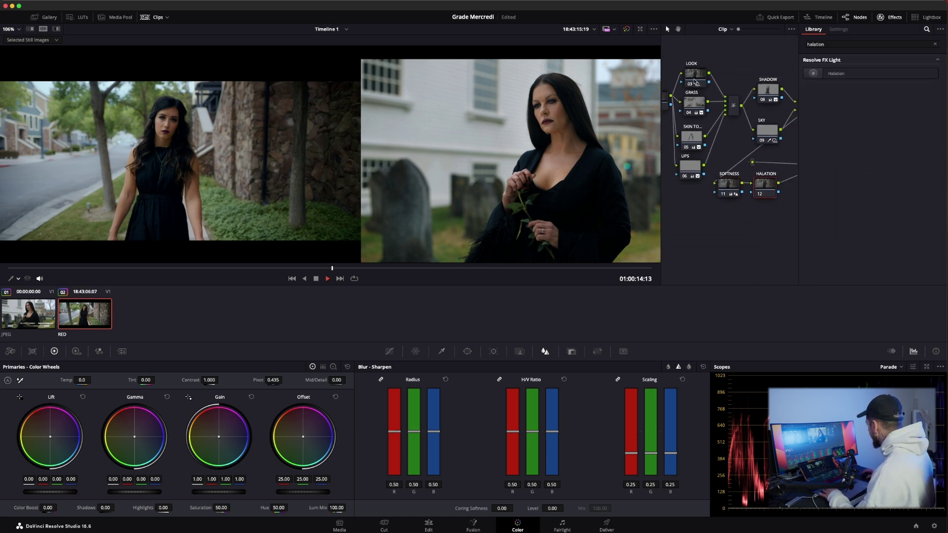
mouse_move(836, 73)
mouse_down()
mouse_move(760, 166)
mouse_move(776, 185)
mouse_up()
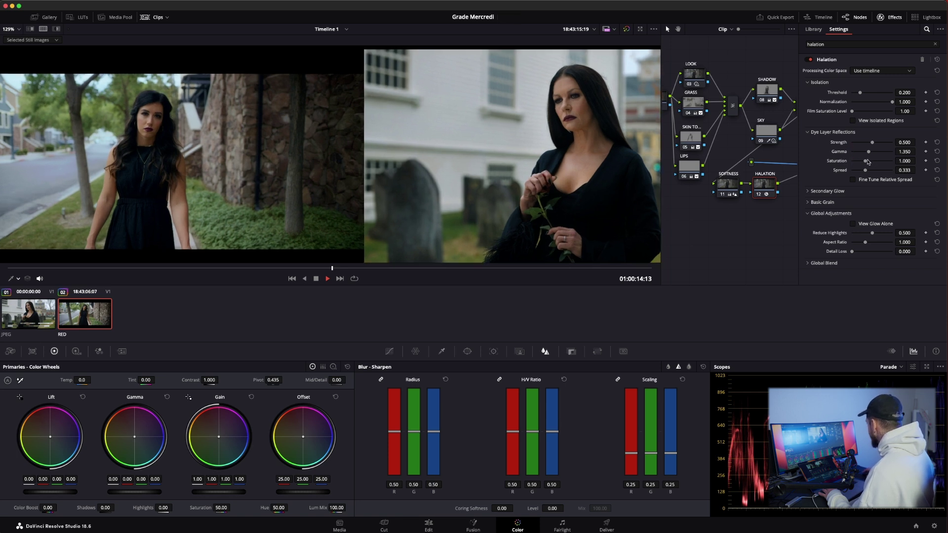
- Set the Halation saturation to 0 and threshold to 0.156, comparing against the reference still
drag(867, 162, 590, 156)
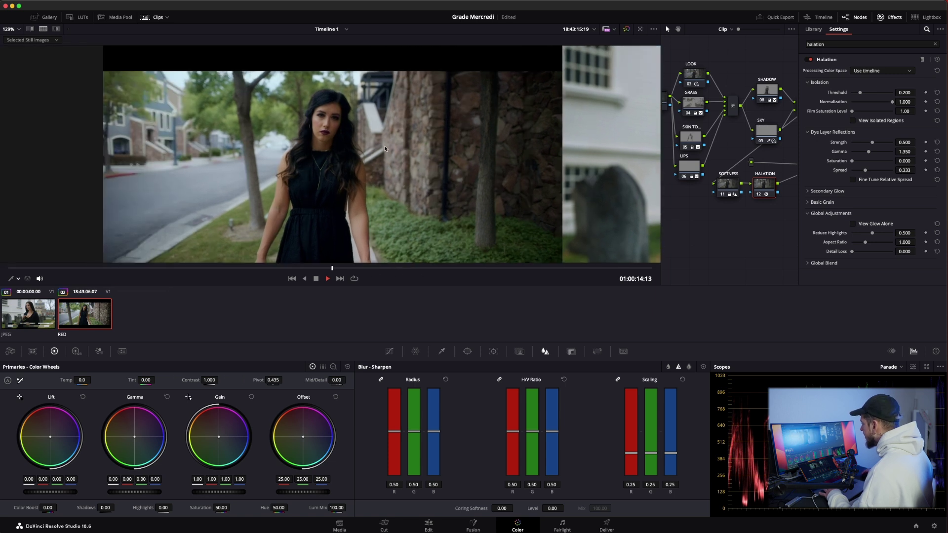
key(ctrl+d)
key(ctrl+d)
key(ctrl+d)
key(ctrl+d)
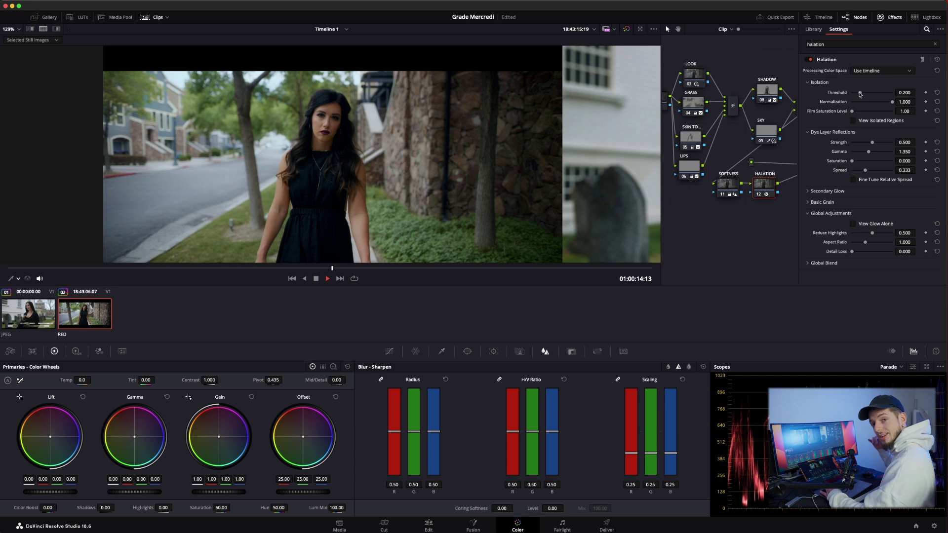
drag(860, 94, 858, 95)
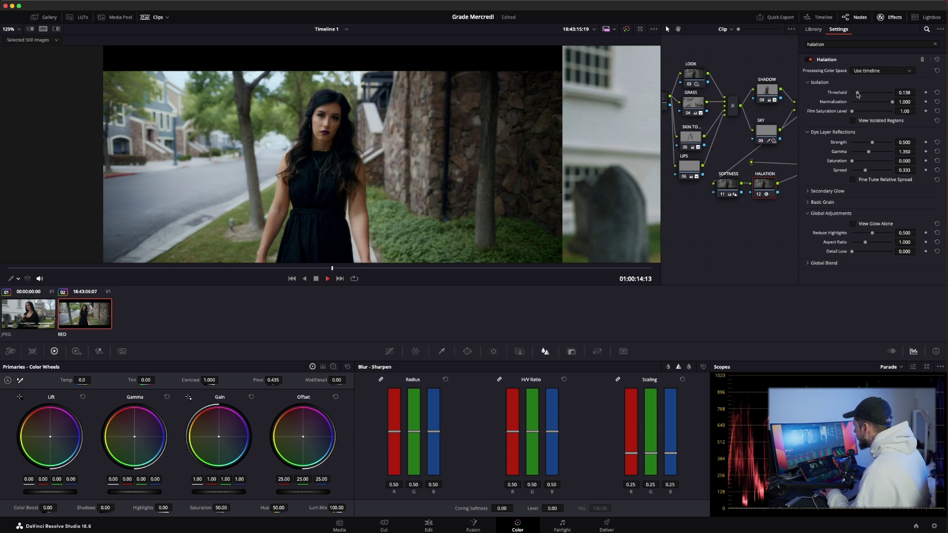
drag(857, 94, 859, 94)
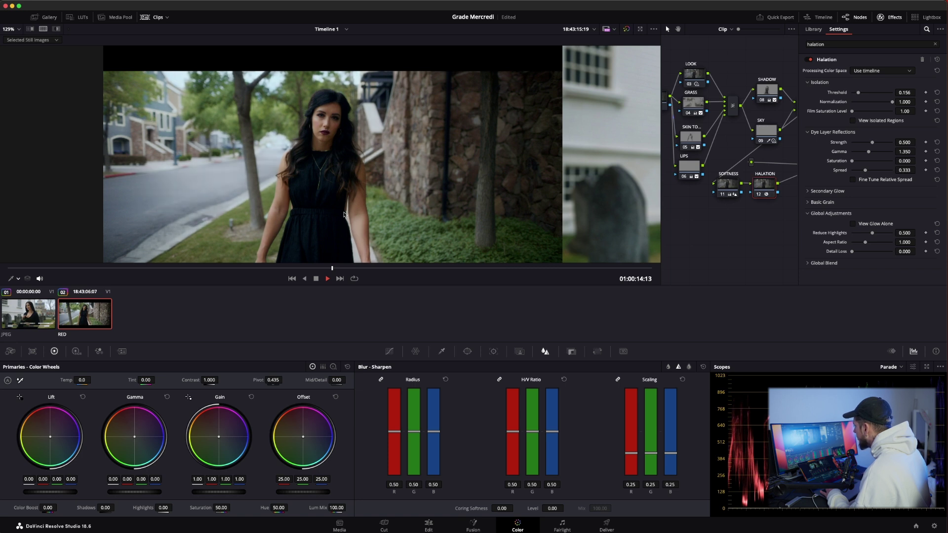
scroll(344, 189, up, 5)
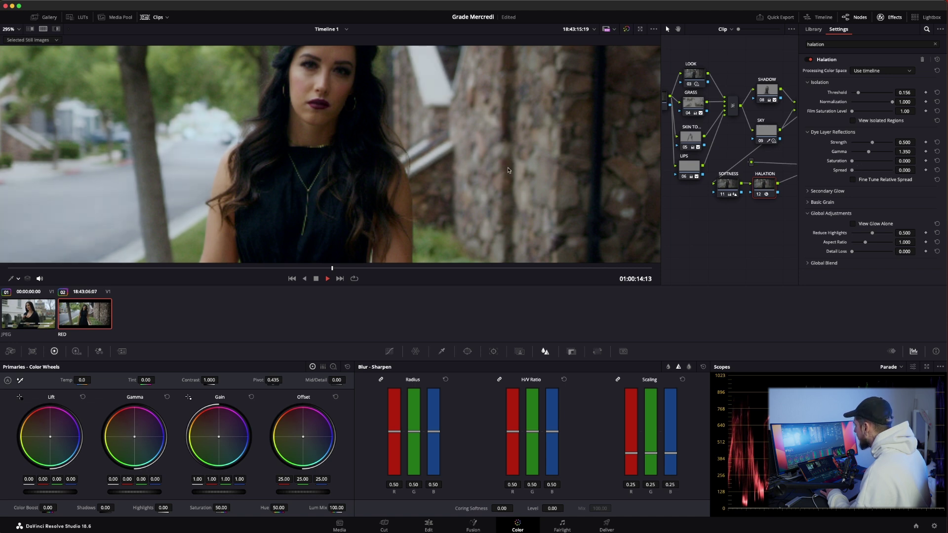
scroll(329, 134, down, 2)
scroll(330, 134, up, 3)
scroll(327, 189, up, 2)
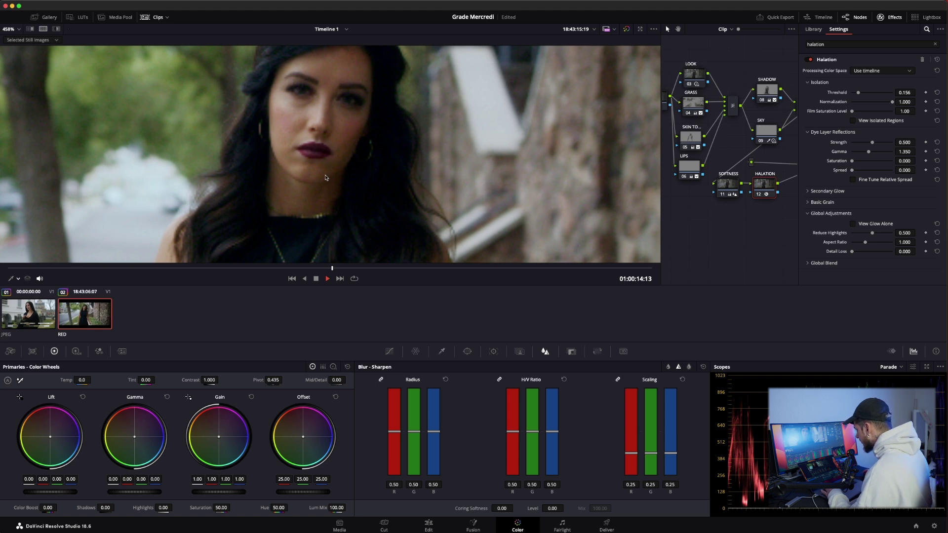
key(ctrl+w)
- Lower the Halation strength toward 0.220, toggling the HALATION node to judge the glow
scroll(454, 150, down, 9)
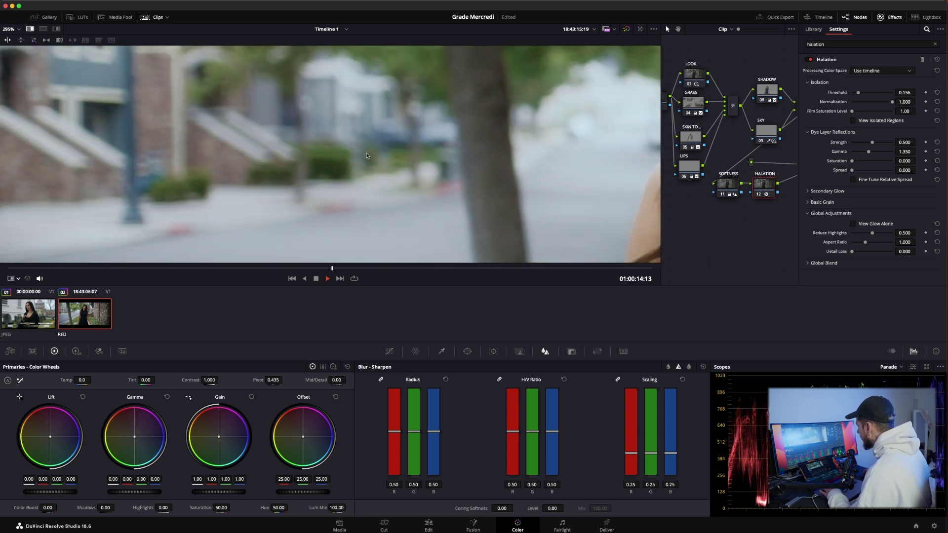
scroll(454, 151, up, 6)
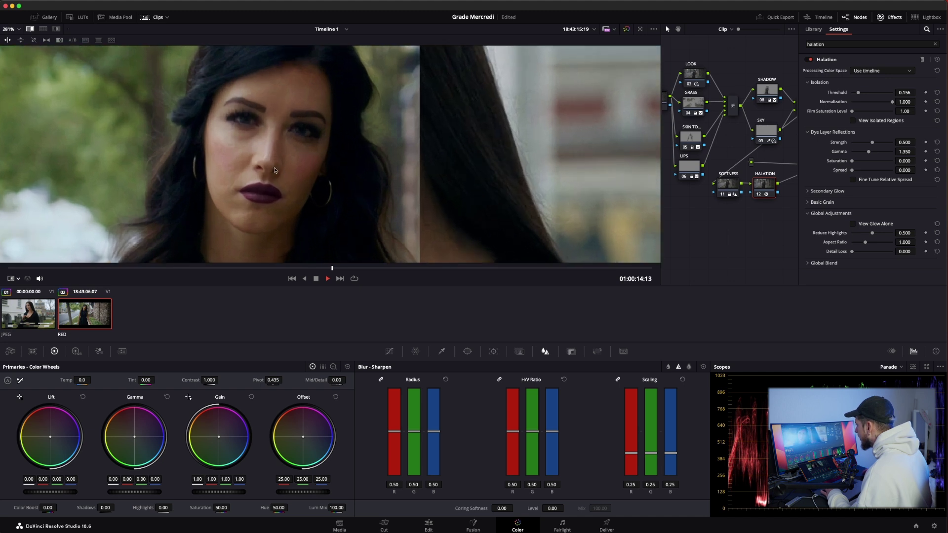
drag(394, 186, 338, 176)
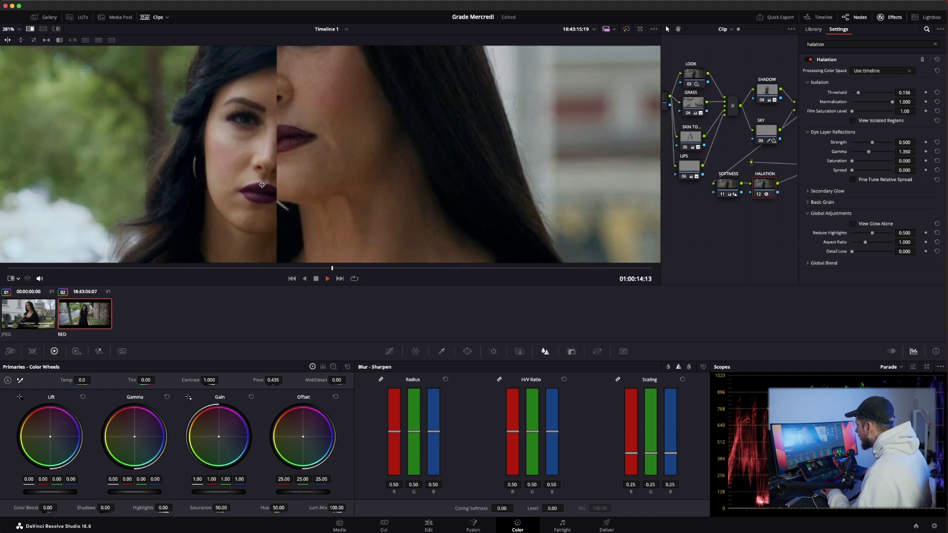
key(ctrl+d)
key(ctrl+d)
key(ctrl+d)
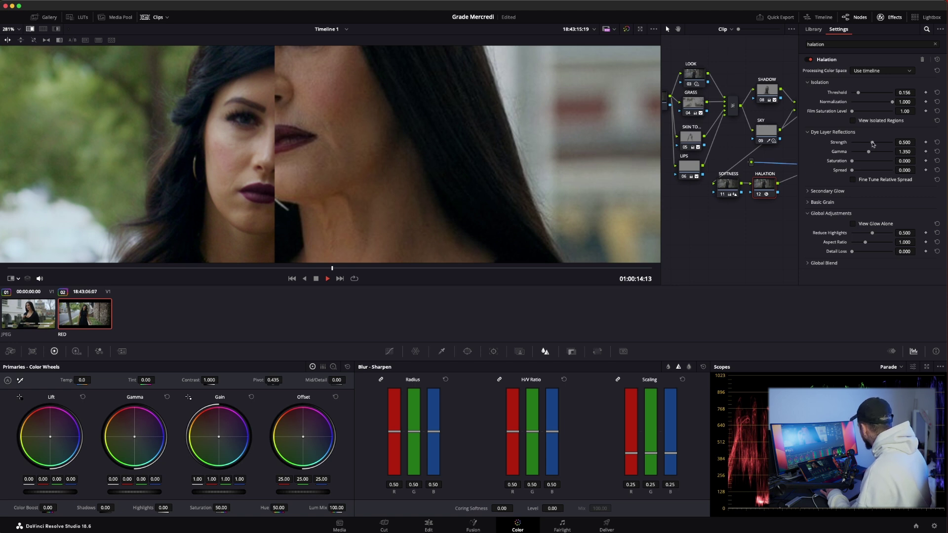
drag(873, 144, 860, 145)
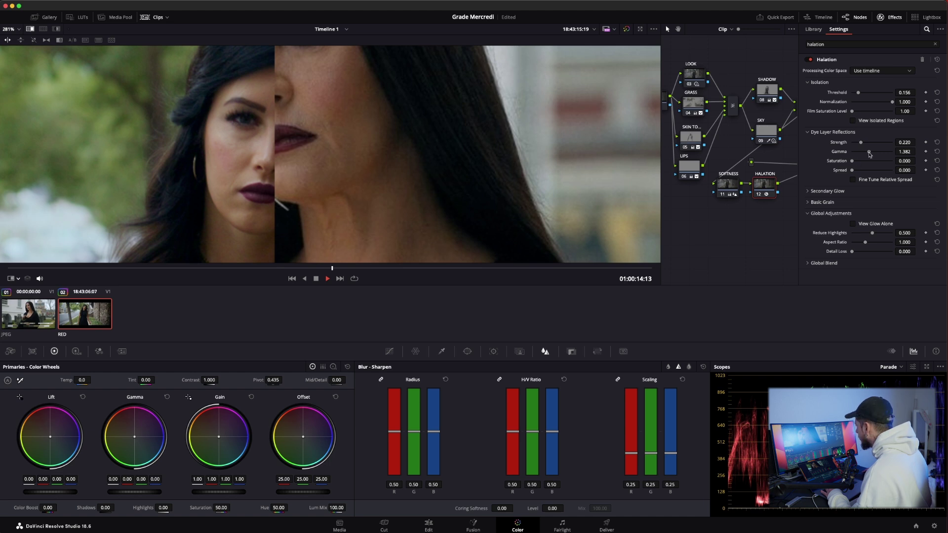
key(ctrl+d)
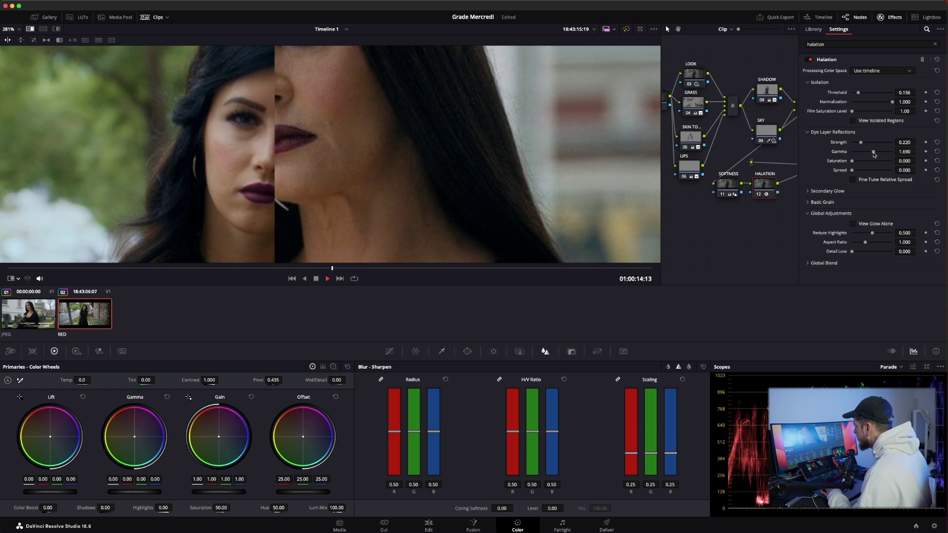
key(ctrl+d)
- Show the clip beside the reference still and flick the HALATION node off and on to compare
scroll(224, 188, down, 2)
scroll(225, 188, down, 3)
scroll(225, 188, down, 3)
scroll(225, 188, down, 1)
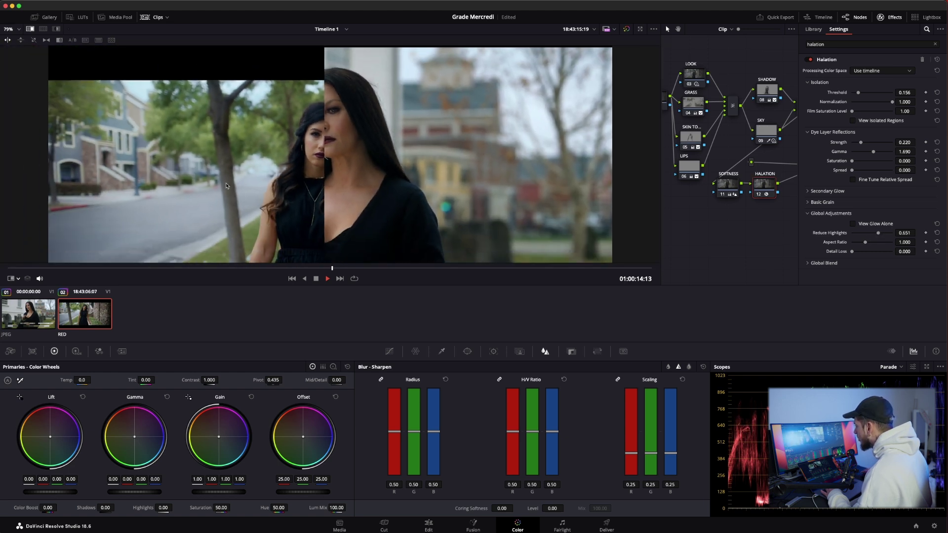
key(ctrl+d)
key(ctrl+d)
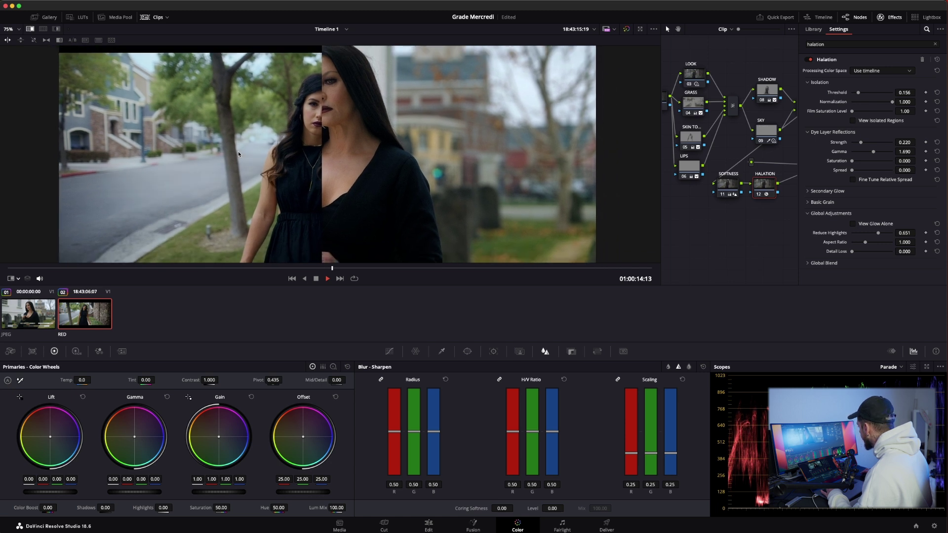
key(ctrl+alt+w)
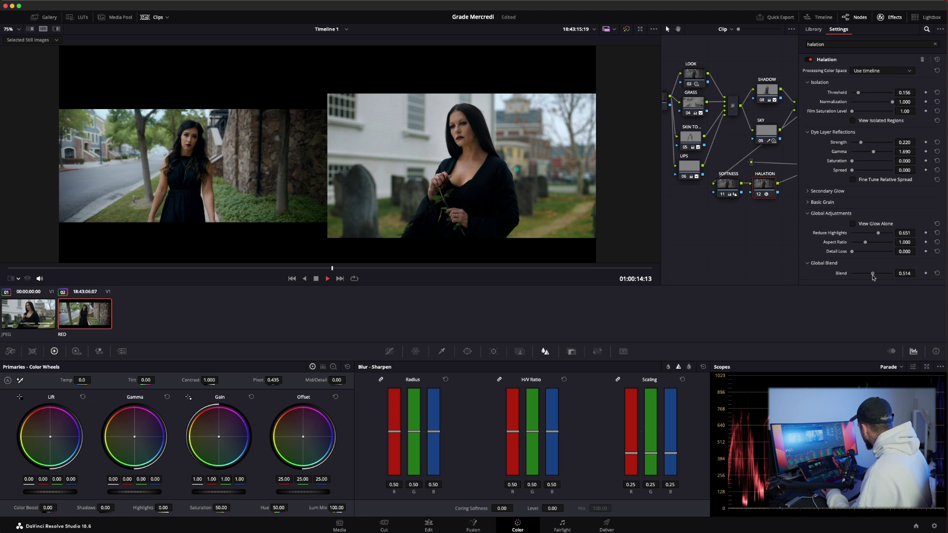
key(ctrl+d)
key(ctrl+d)
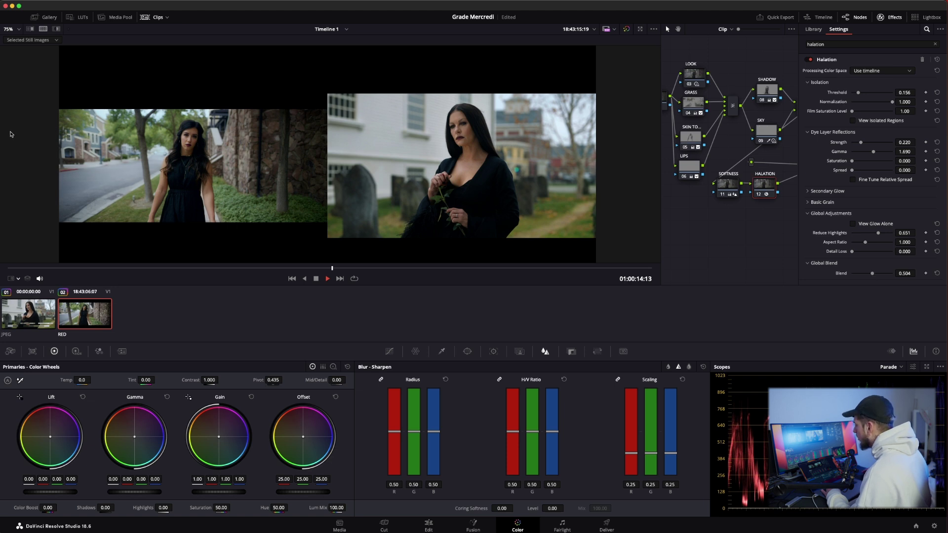
key(ctrl+d)
key(ctrl+d)
key(ctrl+d)
key(ctrl+d)
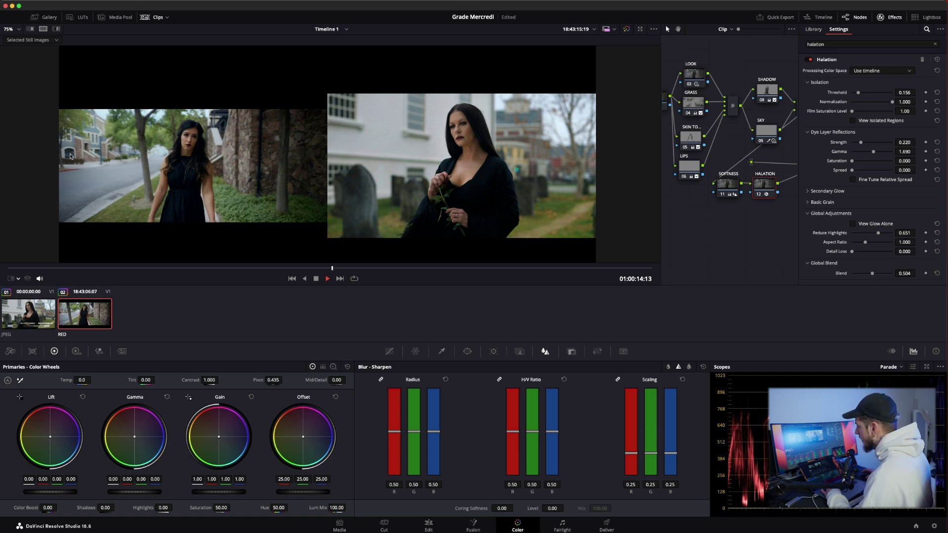
key(ctrl+d)
key(ctrl+d)
scroll(82, 169, up, 1)
key(ctrl+d)
key(ctrl+d)
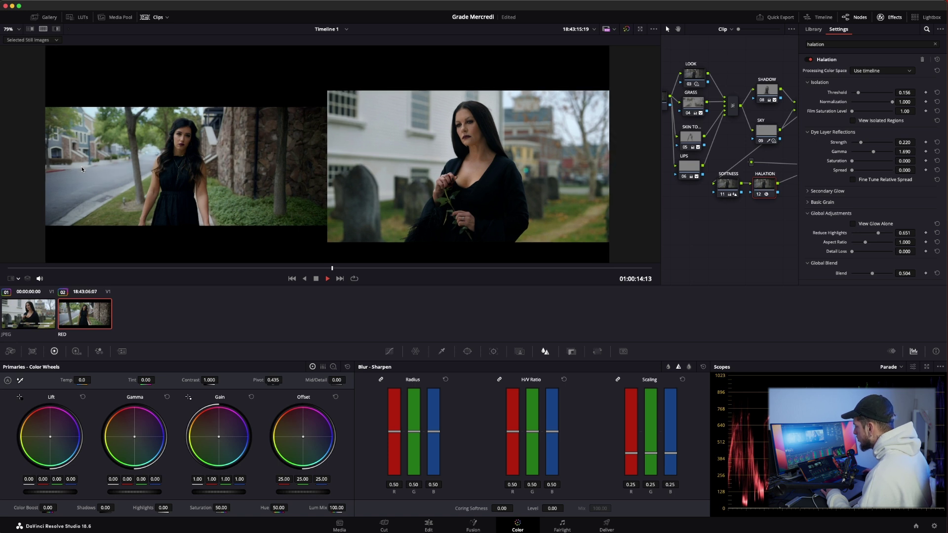
key(ctrl+d)
key(ctrl+d)
key(ctrl+d)
key(ctrl+d)
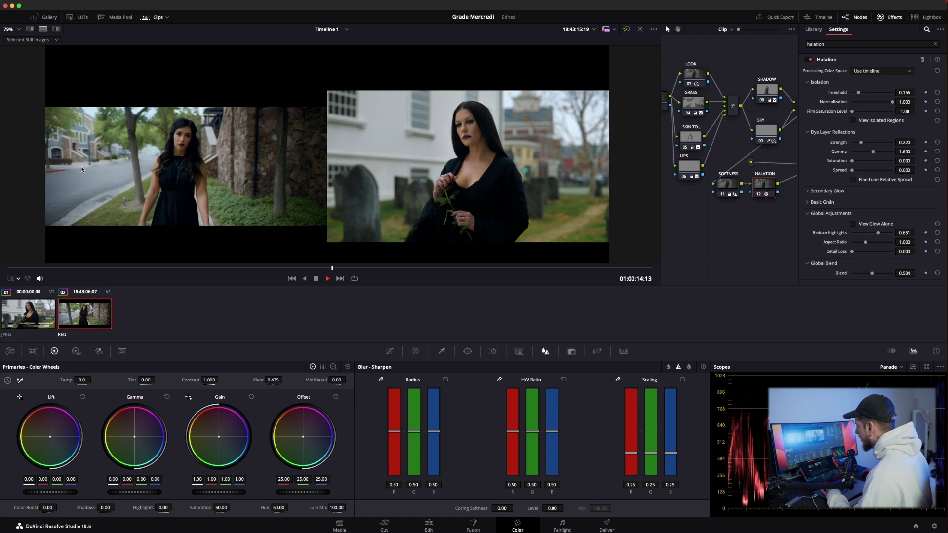
scroll(110, 149, up, 3)
key(ctrl+d)
key(ctrl+d)
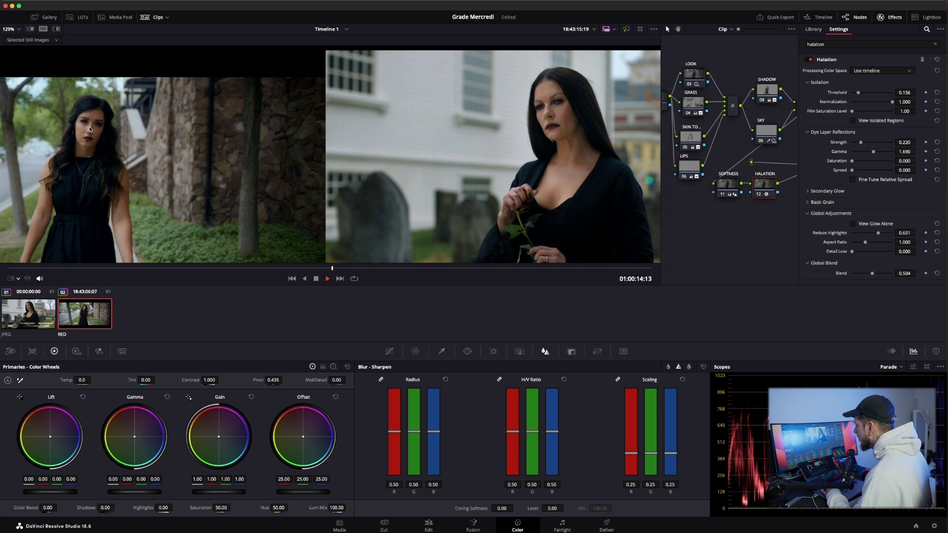
key(ctrl+d)
key(ctrl+d)
key(ctrl+d)
key(ctrl+d)
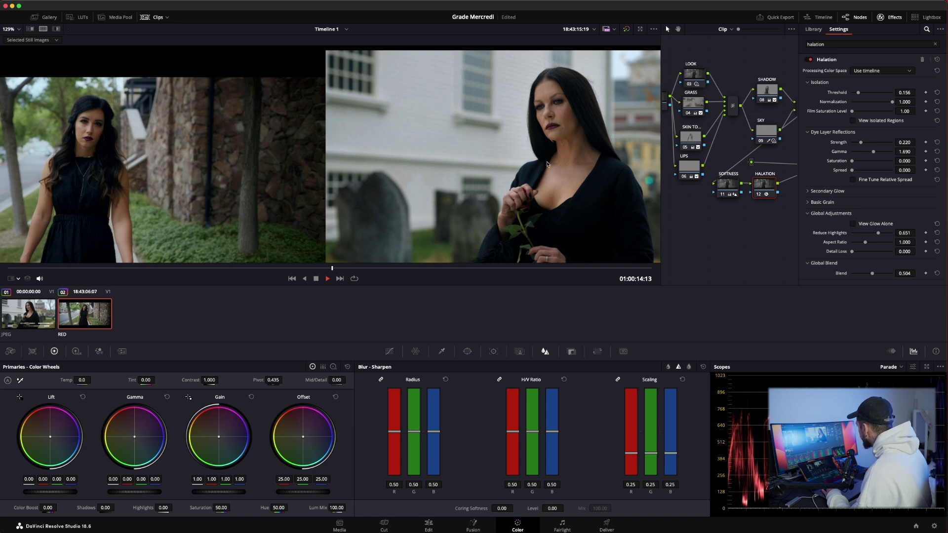
key(ctrl+d)
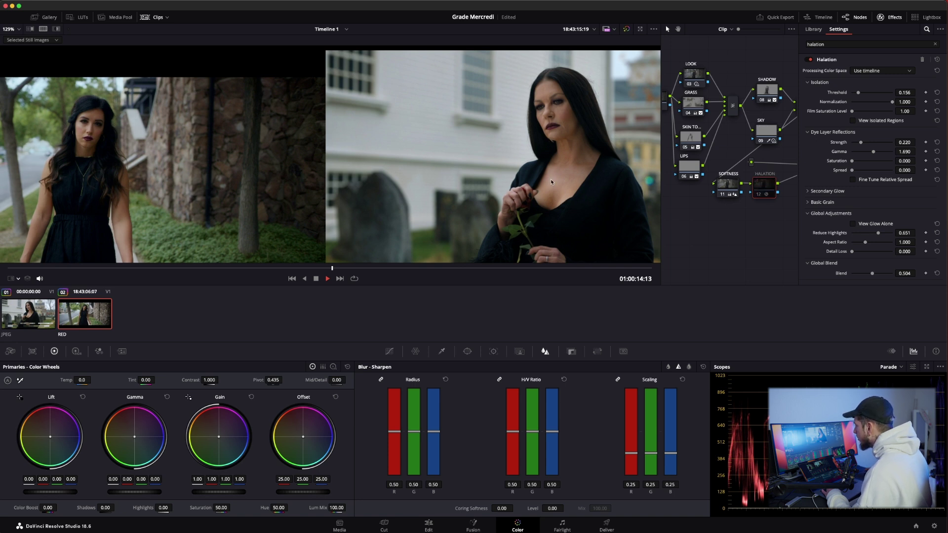
key(ctrl+d)
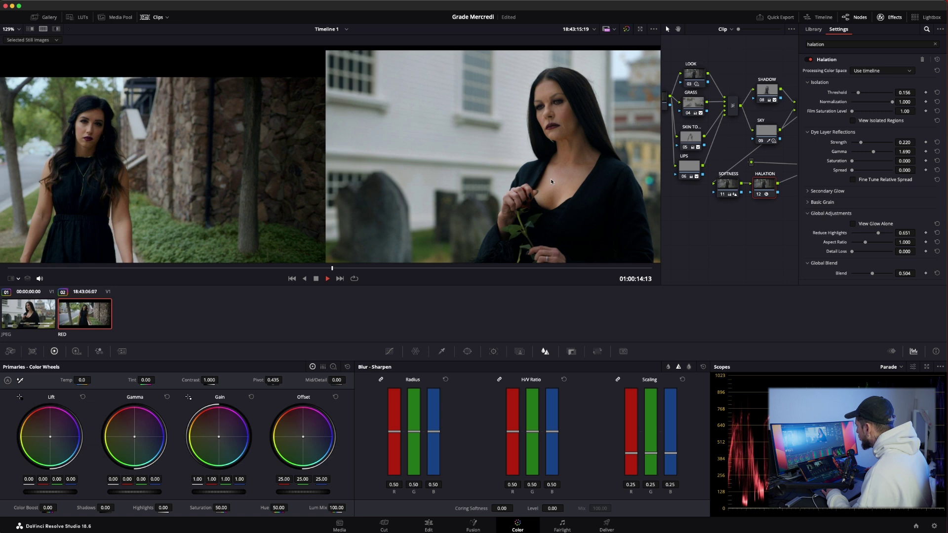
key(ctrl+d)
key(ctrl+d)
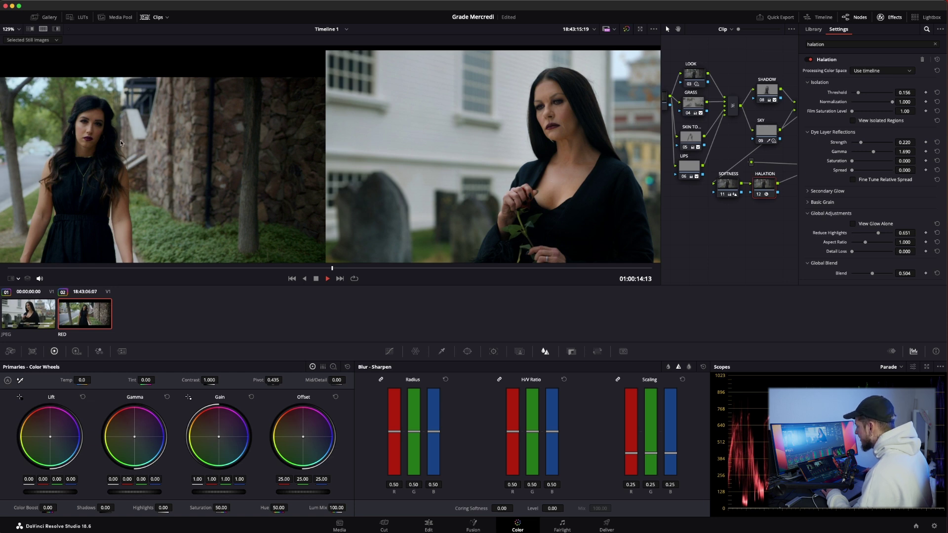
- Inspect the face with halation left on, then turn off the still comparison and recentre the clip
scroll(121, 144, up, 3)
scroll(353, 161, up, 4)
key(ctrl+d)
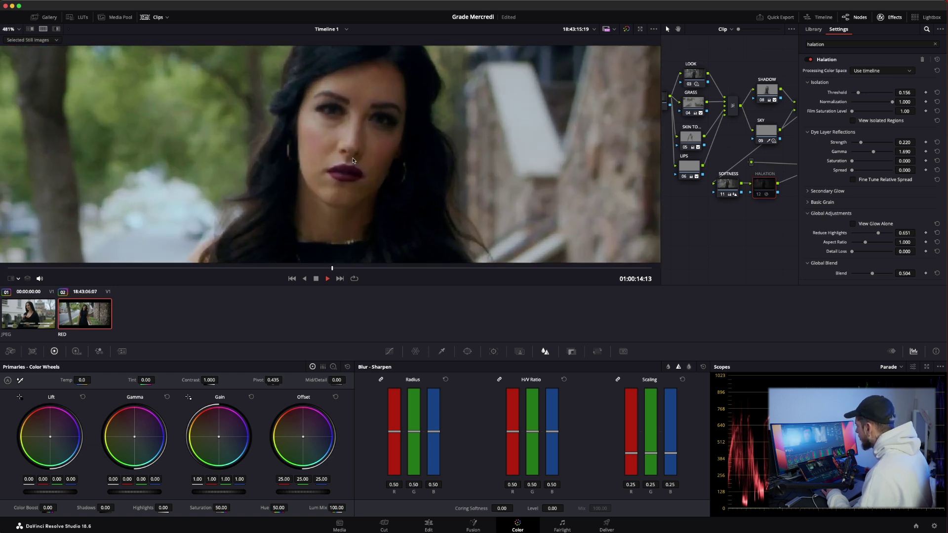
key(ctrl+d)
key(ctrl+d)
key(ctrl+d)
key(ctrl+d)
scroll(326, 146, down, 2)
key(ctrl+d)
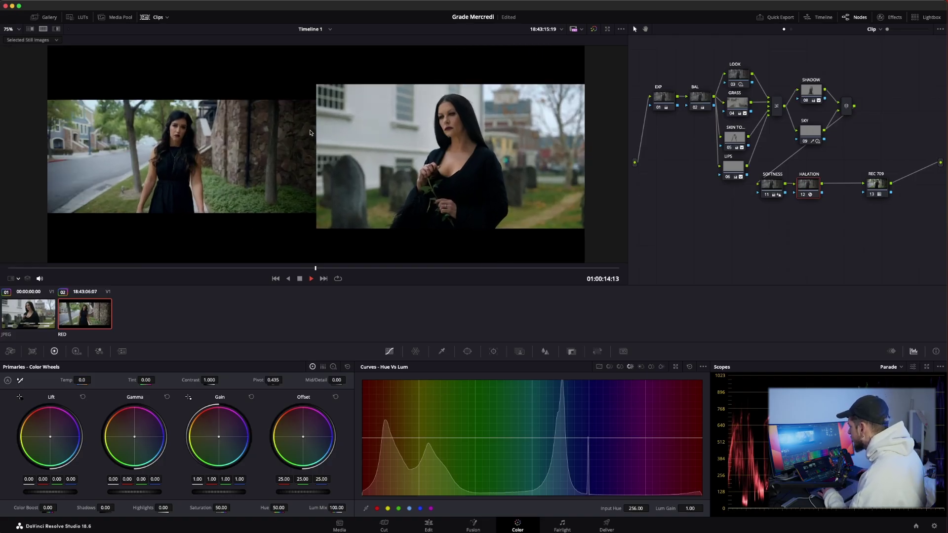
scroll(310, 132, up, 2)
click(42, 31)
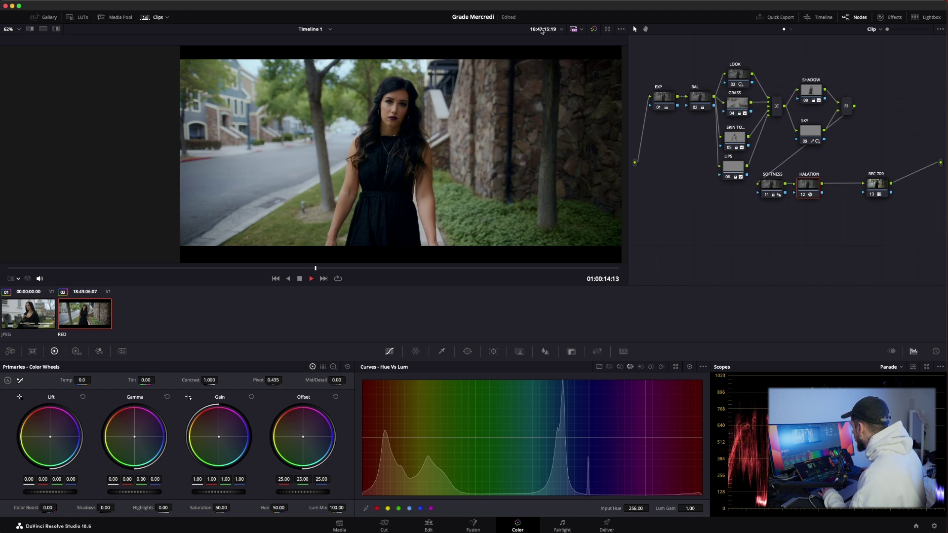
scroll(374, 157, down, 2)
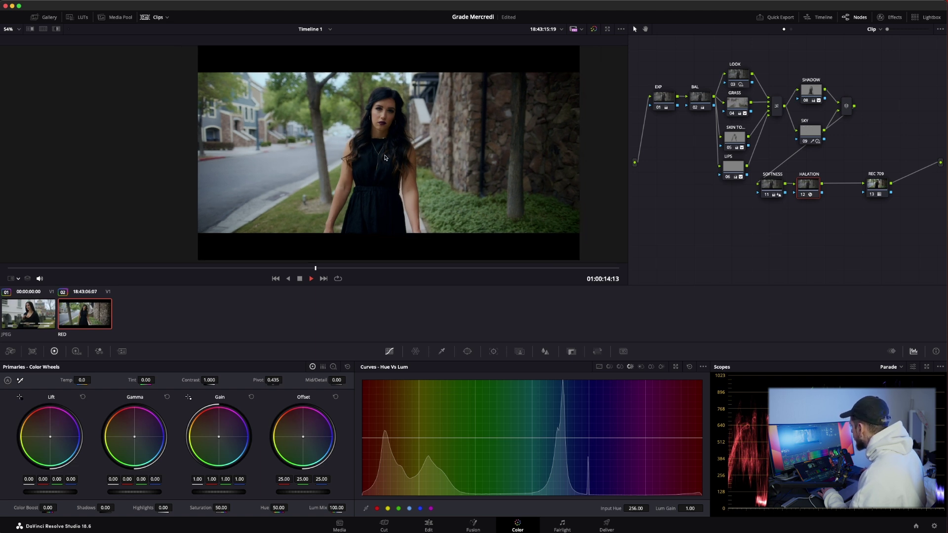
drag(385, 157, 243, 157)
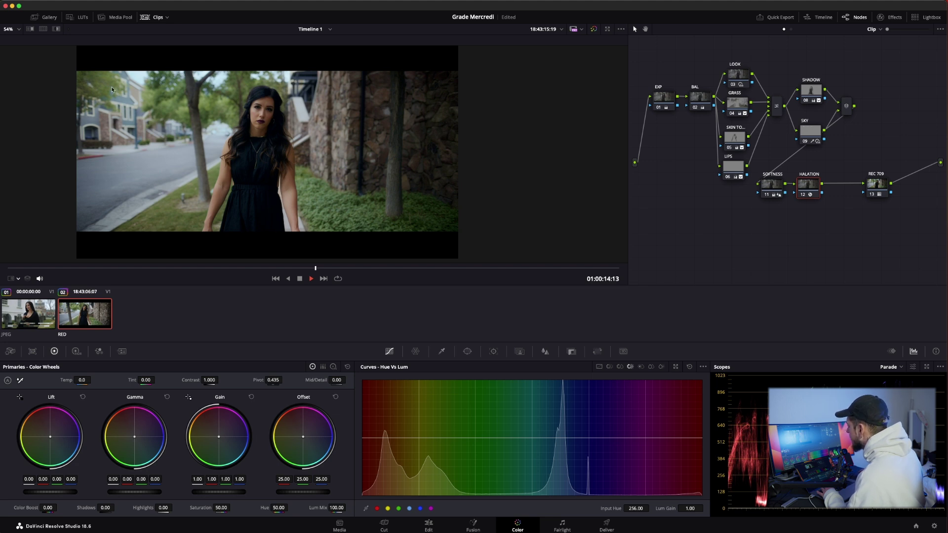
- Make room before REC 709 and add a serial node after HALATION labelled VIG
drag(882, 189, 905, 189)
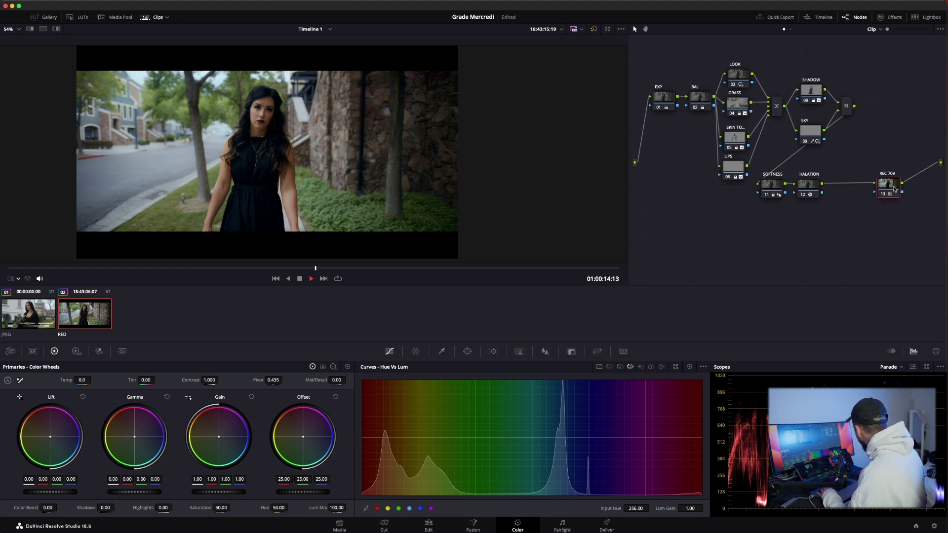
key(alt+s)
double_click(836, 193)
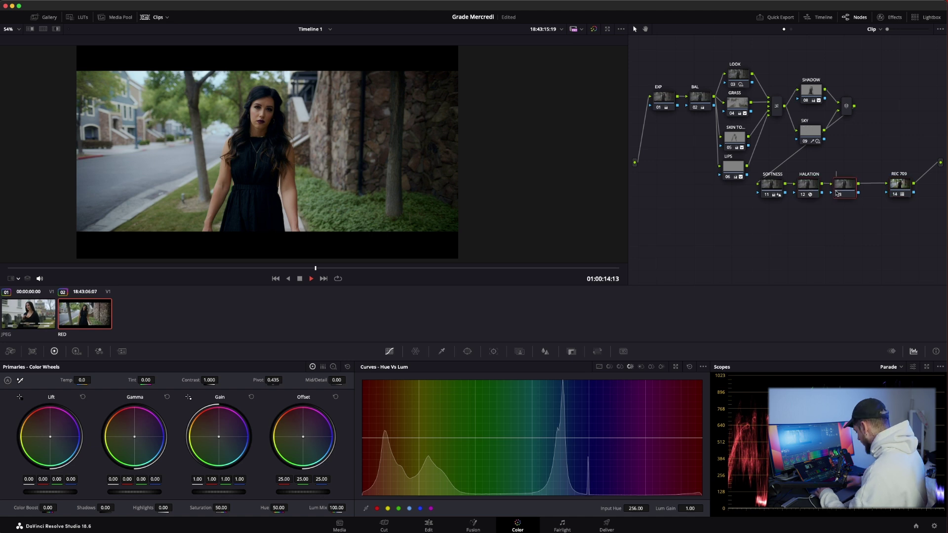
text(VIGN)
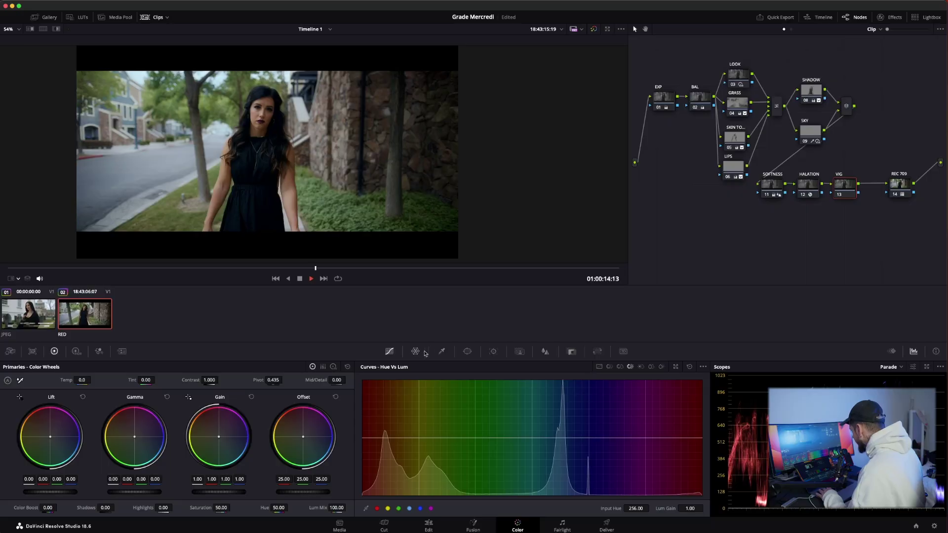
- Add a circular window stretched into a wide, taller ellipse with a broad soft falloff
click(467, 351)
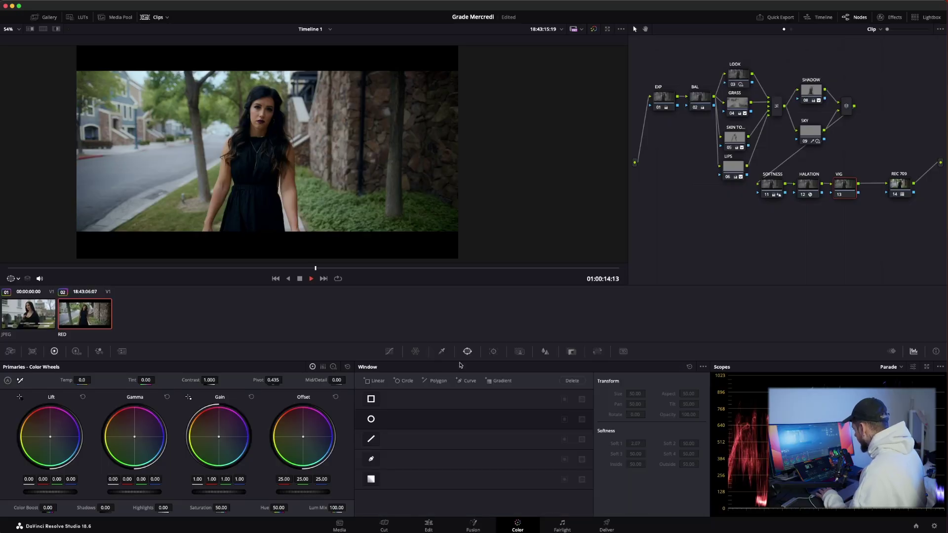
click(371, 419)
scroll(329, 179, down, 2)
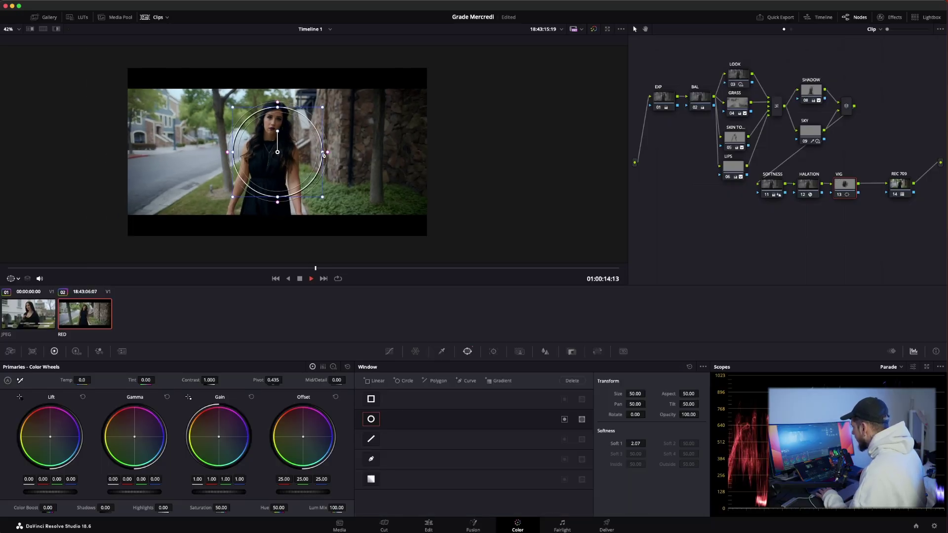
drag(324, 154, 437, 152)
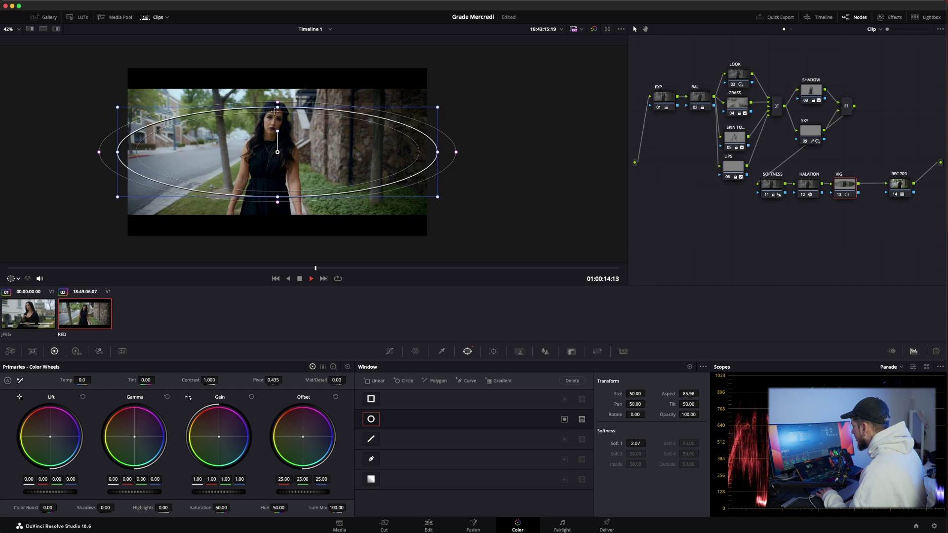
drag(275, 111, 278, 84)
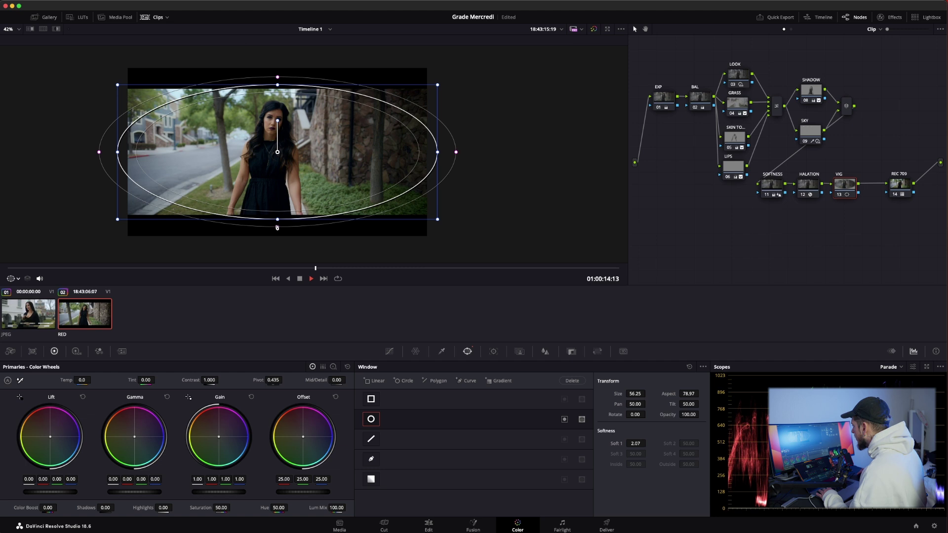
drag(277, 228, 599, 342)
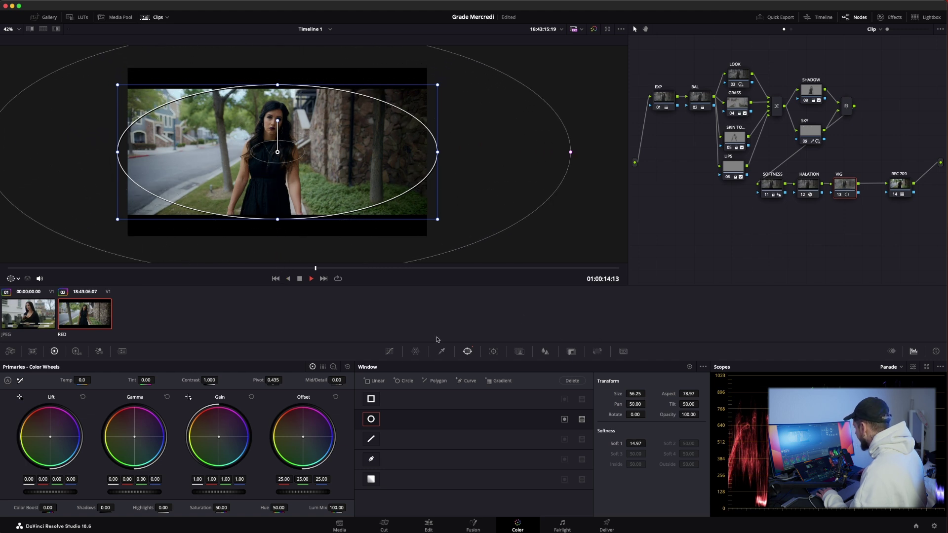
- Brighten the image with a custom curve and invert the ellipse window's affected side
click(392, 352)
click(599, 366)
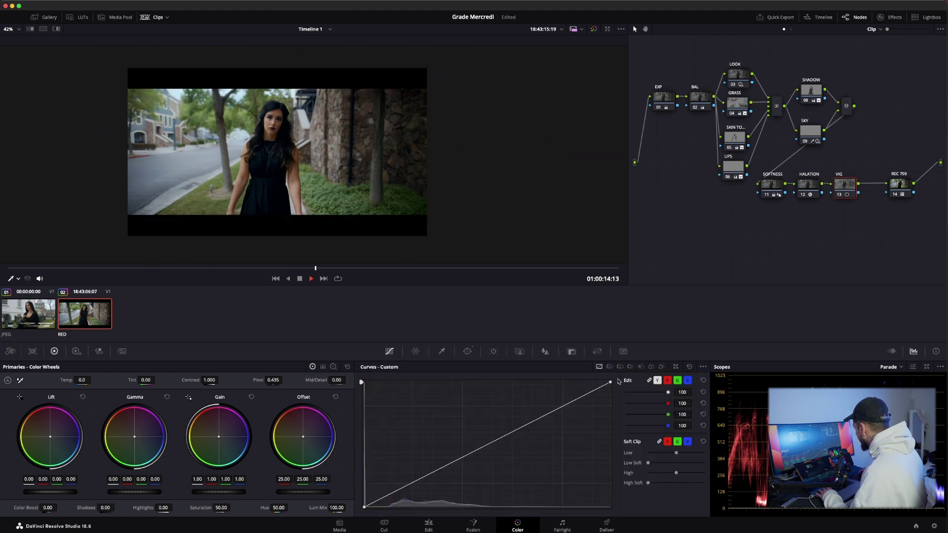
drag(610, 382, 575, 380)
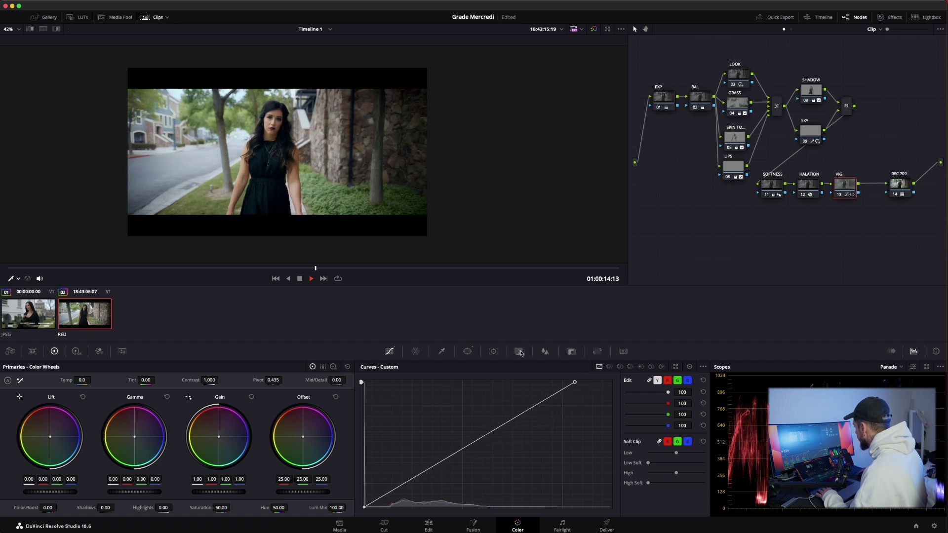
click(467, 352)
click(564, 419)
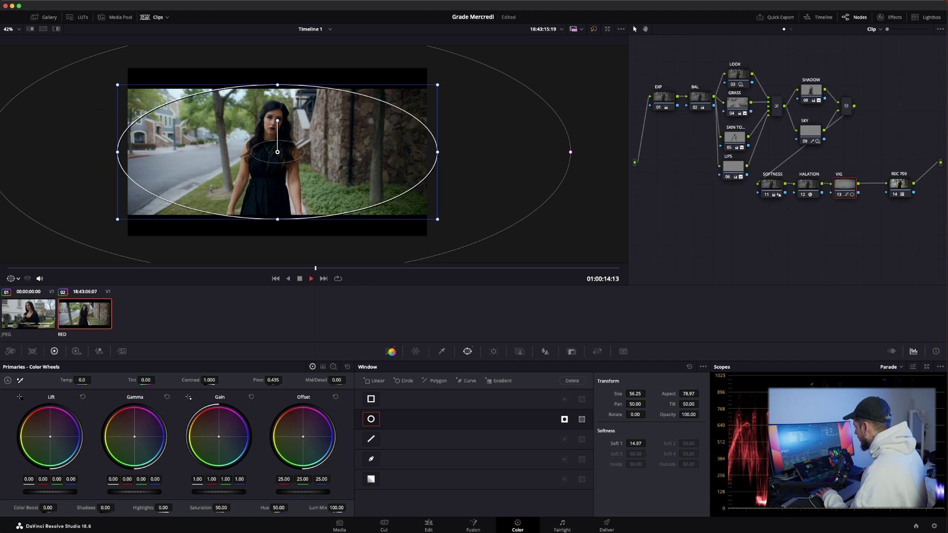
- Fine-tune the custom curve by nudging its white point and lifting its black point slightly
click(390, 351)
scroll(249, 159, up, 1)
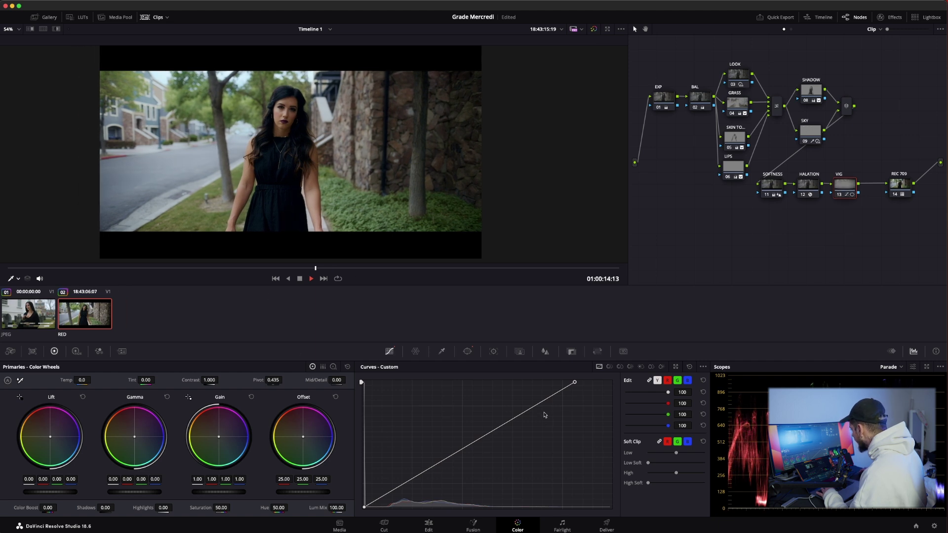
drag(574, 382, 573, 382)
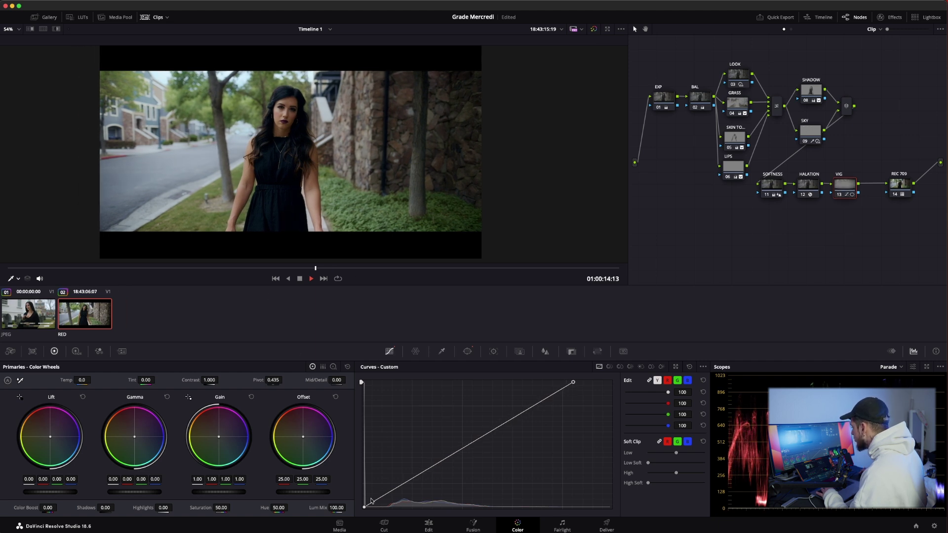
drag(365, 508, 364, 504)
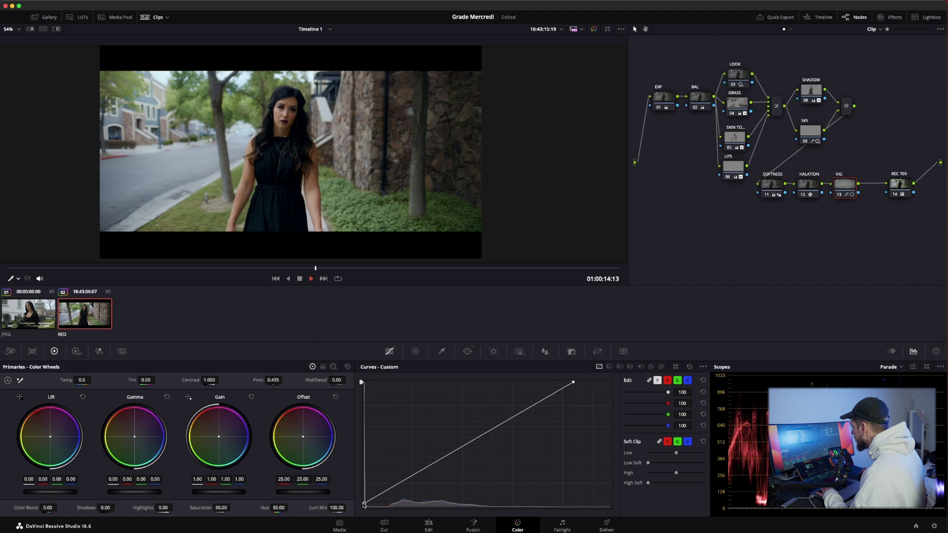
drag(573, 383, 584, 382)
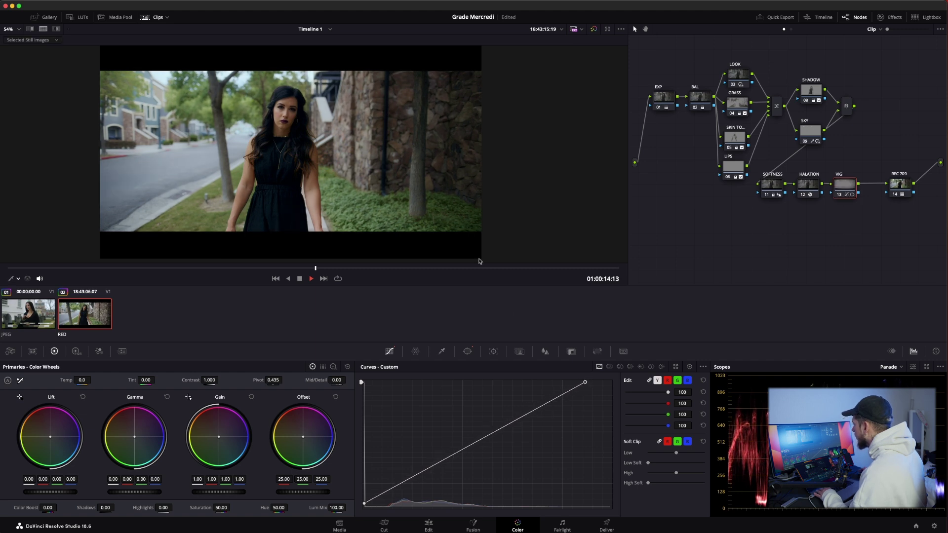
- Show the RED clip split-screen beside the JPEG reference still, zooming and panning the viewer
key(alt+super+w)
scroll(253, 186, up, 2)
scroll(261, 177, up, 1)
scroll(269, 170, up, 1)
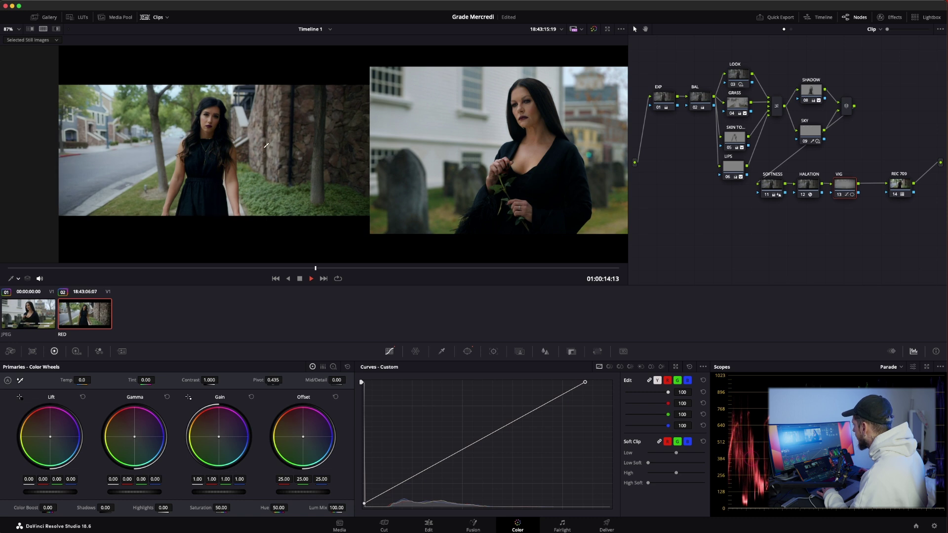
scroll(269, 143, down, 1)
scroll(370, 131, right, 3)
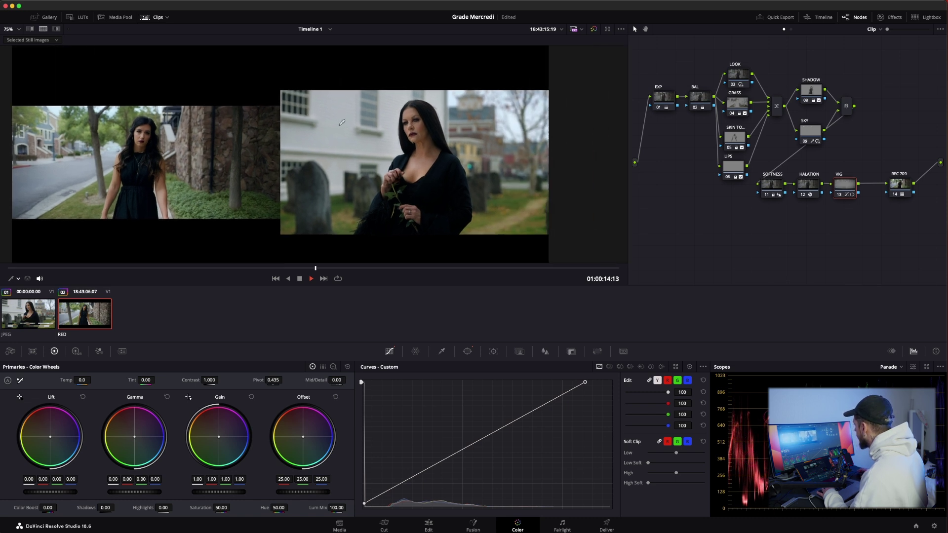
scroll(273, 119, left, 4)
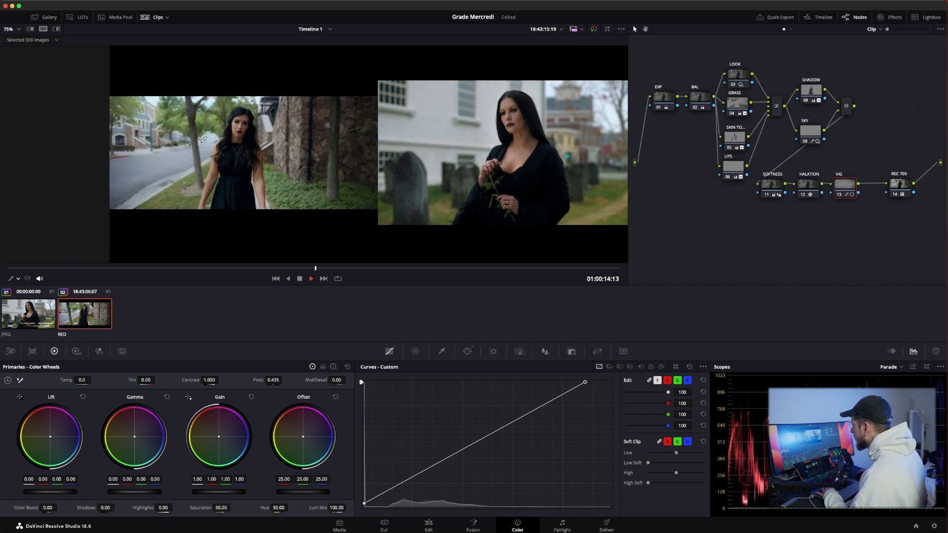
scroll(203, 141, up, 1)
scroll(176, 157, left, 1)
scroll(175, 163, up, 2)
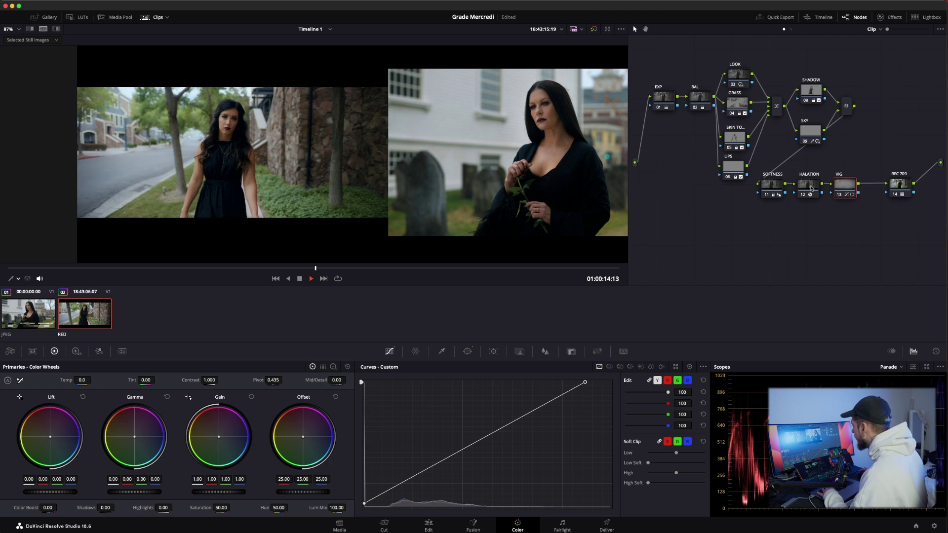
- Move the SOFTNESS, HALATION and VIG nodes lower and add a serial node named ADJ after VIG
mouse_move(855, 218)
mouse_down()
mouse_move(758, 176)
mouse_move(704, 212)
mouse_up()
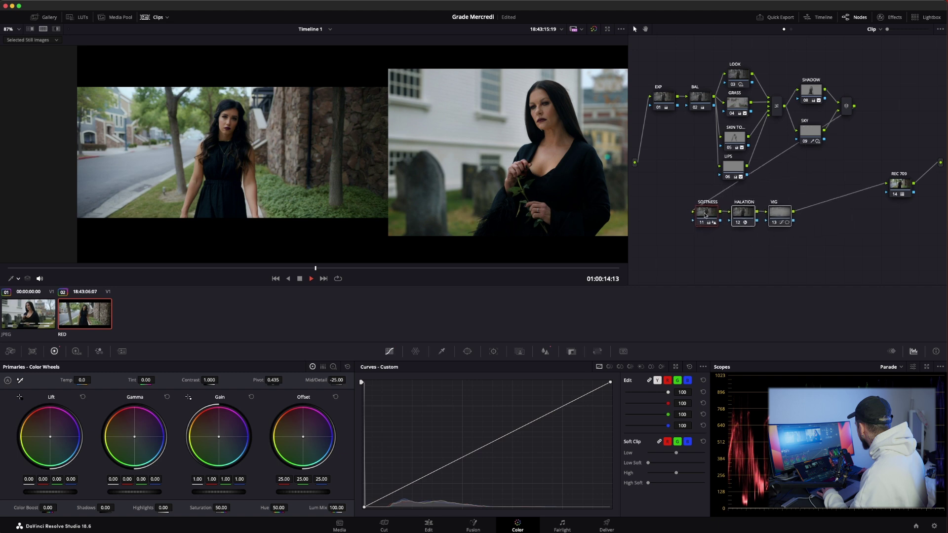
click(837, 244)
click(783, 218)
key(alt+s)
text(A)
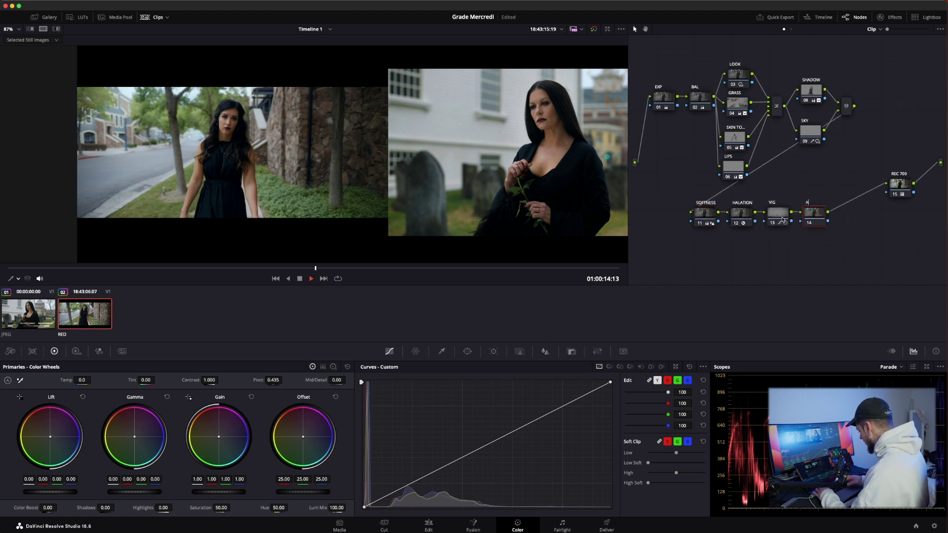
text(DJ)
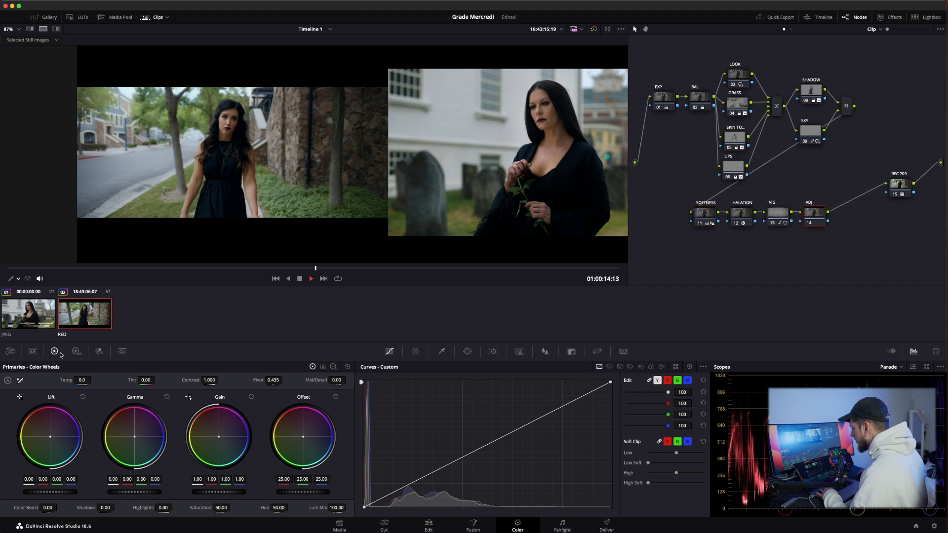
click(75, 352)
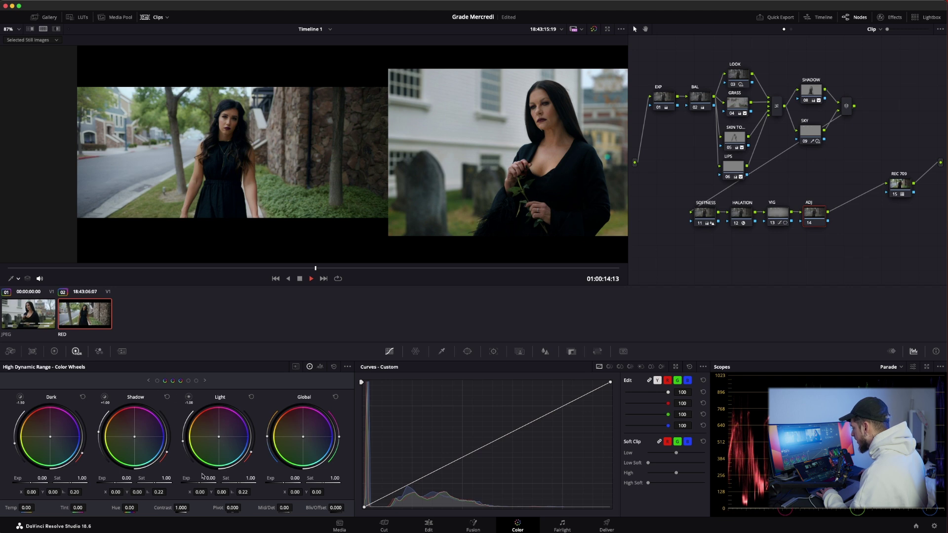
- Lower the ADJ node's master gain to 0.97 in the primary wheels
click(55, 352)
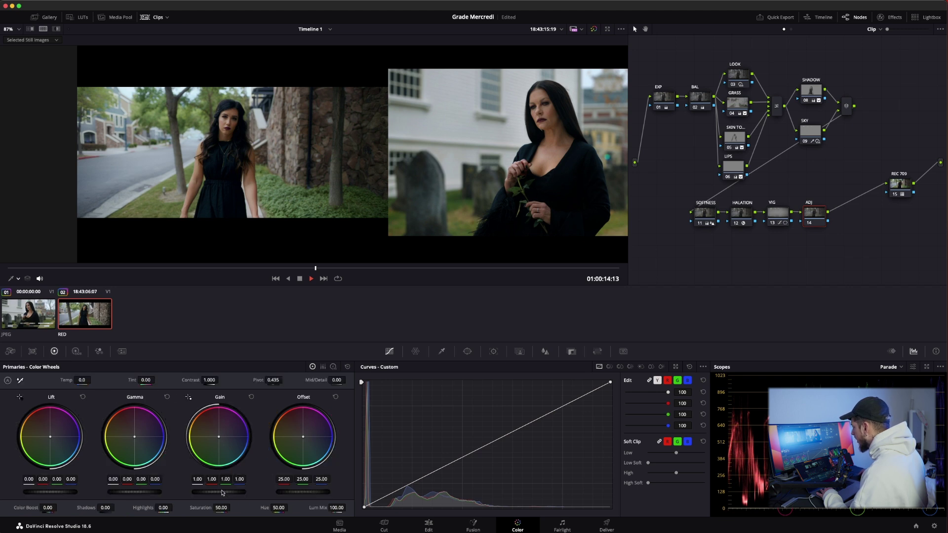
drag(224, 505, 217, 505)
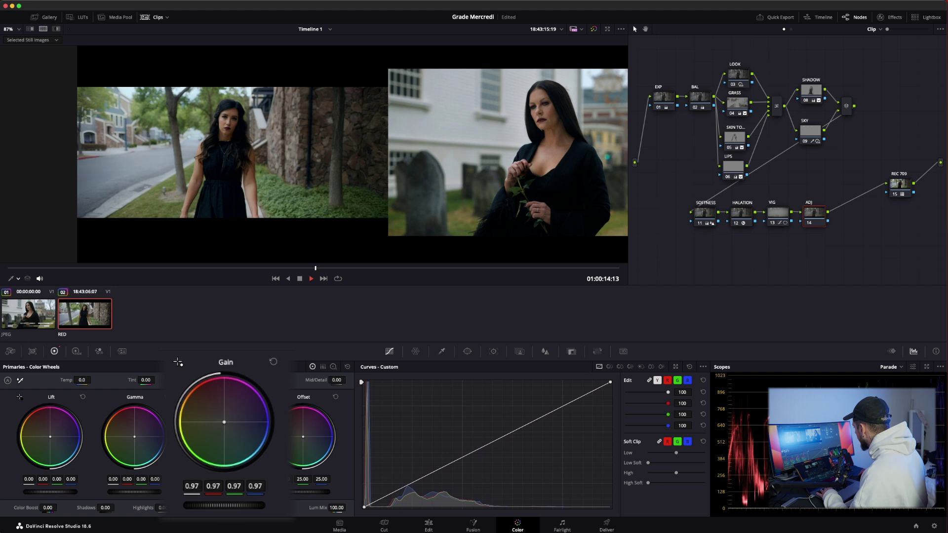
scroll(221, 125, down, 2)
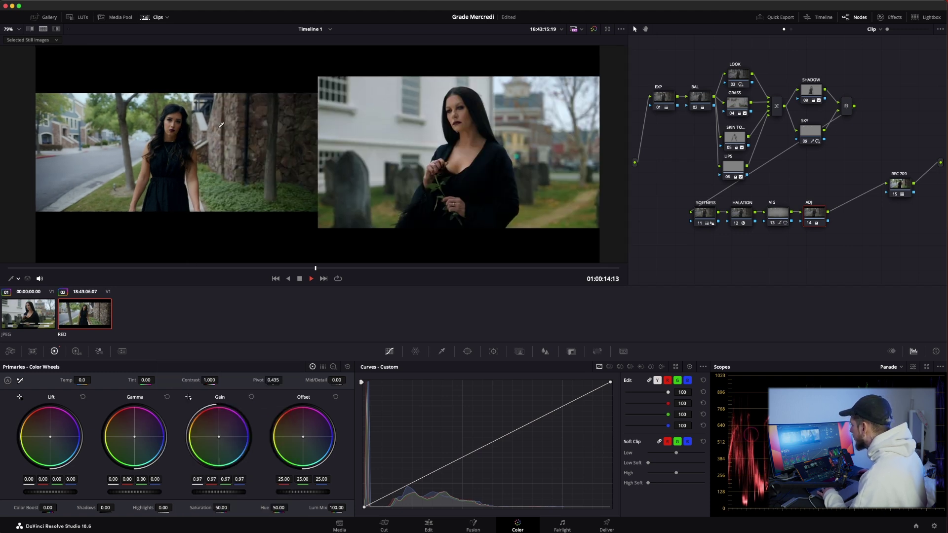
scroll(170, 121, up, 2)
scroll(129, 109, up, 2)
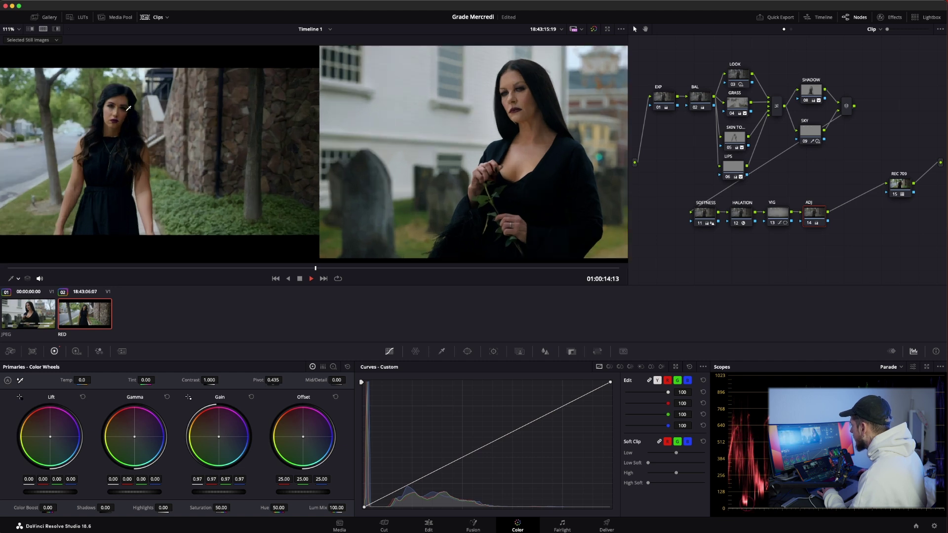
scroll(124, 114, up, 2)
scroll(183, 108, up, 2)
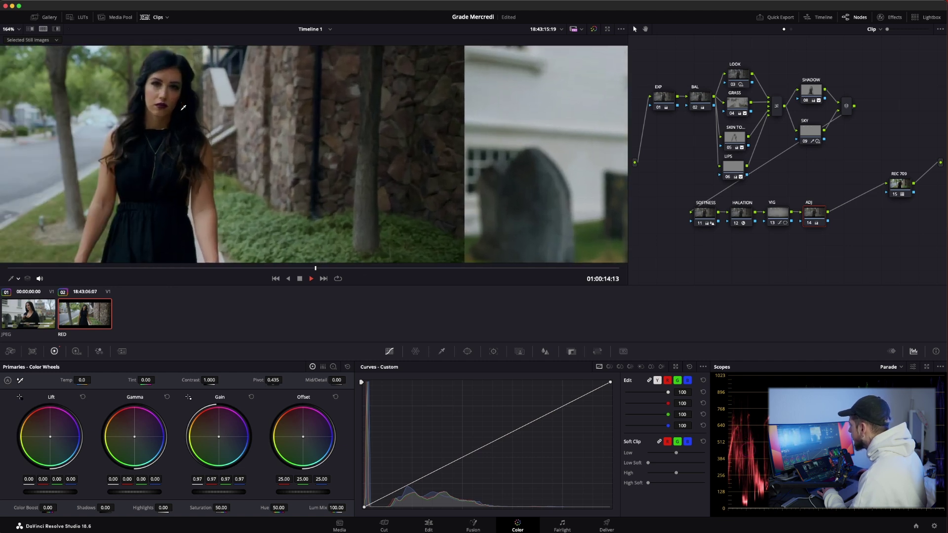
scroll(180, 99, right, 3)
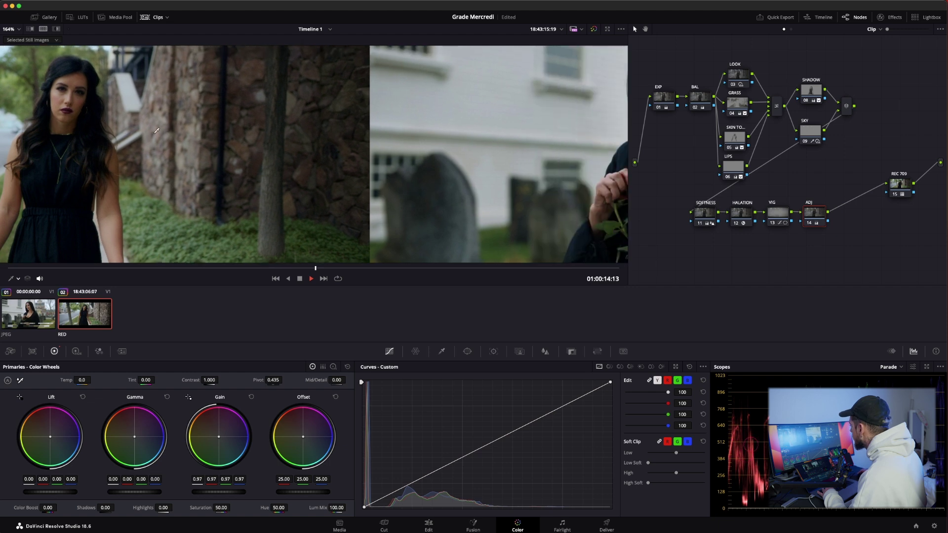
scroll(219, 151, right, 2)
scroll(219, 151, up, 1)
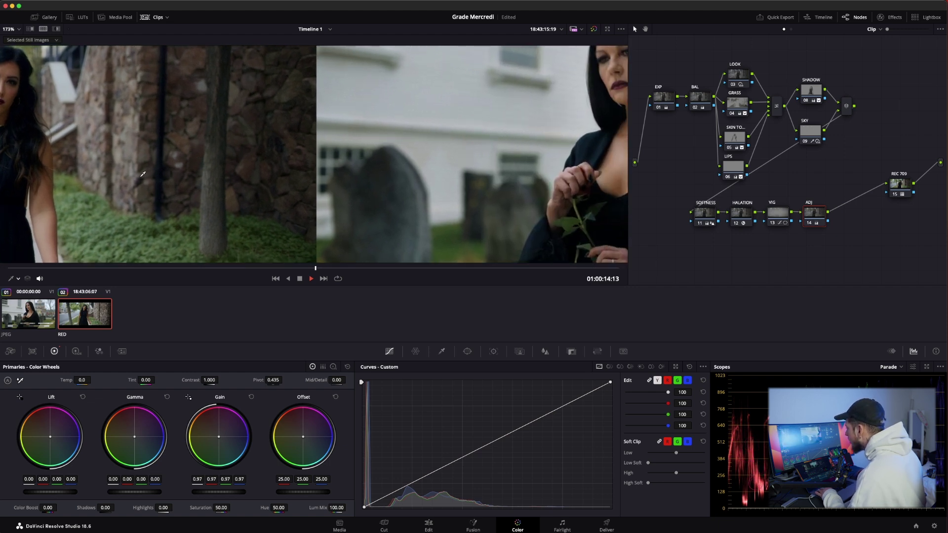
scroll(220, 155, left, 2)
scroll(220, 158, left, 1)
- Switch the viewer to a wipe comparison with the reference still
key(ctrl+alt+w)
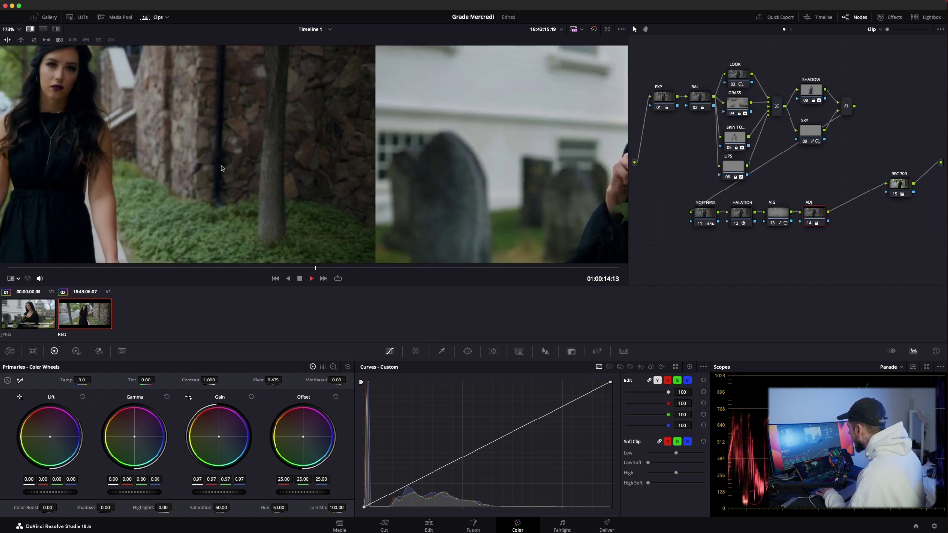
scroll(301, 156, down, 1)
scroll(332, 154, up, 3)
scroll(331, 155, up, 2)
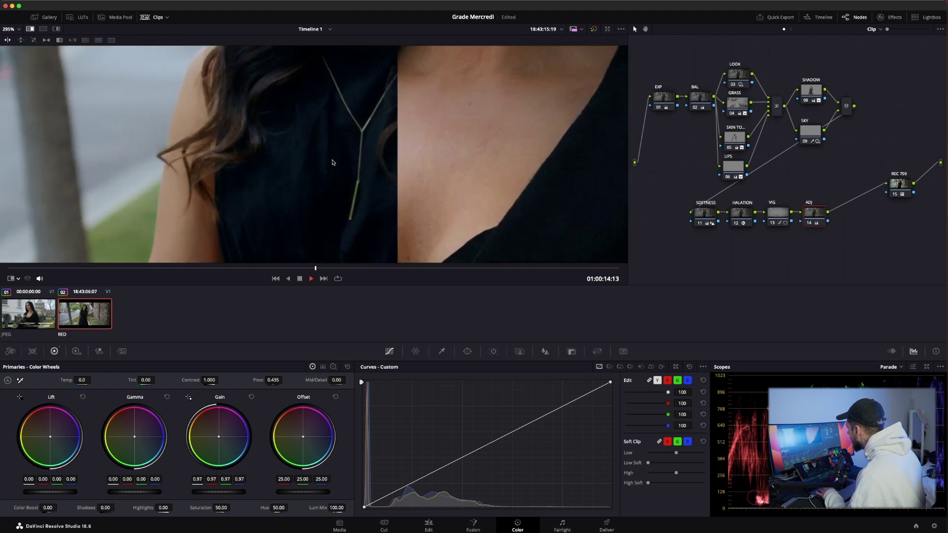
scroll(332, 158, up, 1)
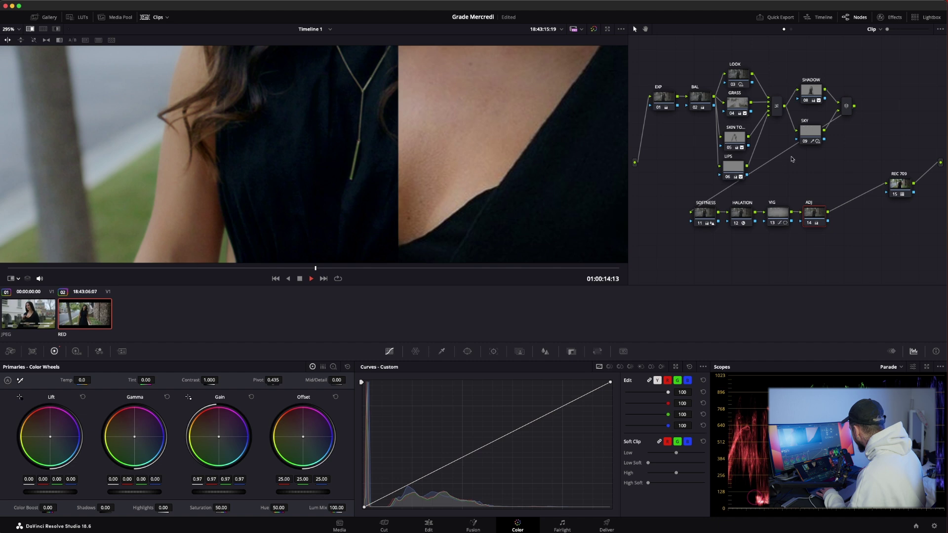
- On the SKIN TONE node, pull the Hue vs Sat curve's left point down to about 0.87
click(734, 137)
click(619, 367)
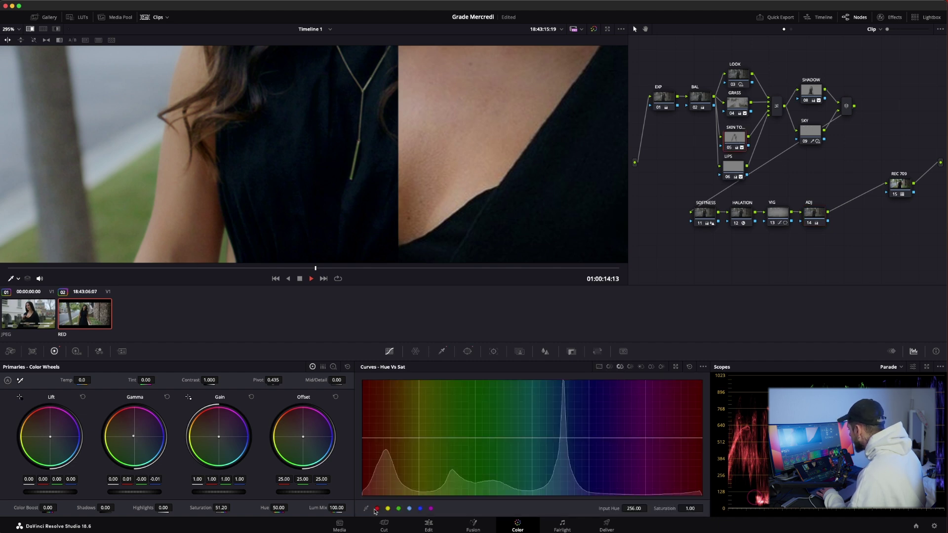
drag(364, 439, 363, 445)
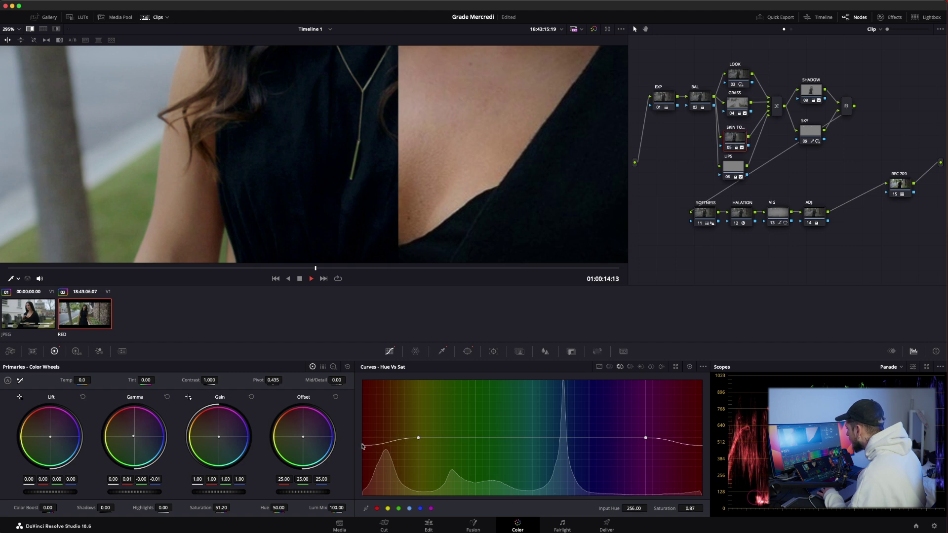
scroll(338, 184, down, 2)
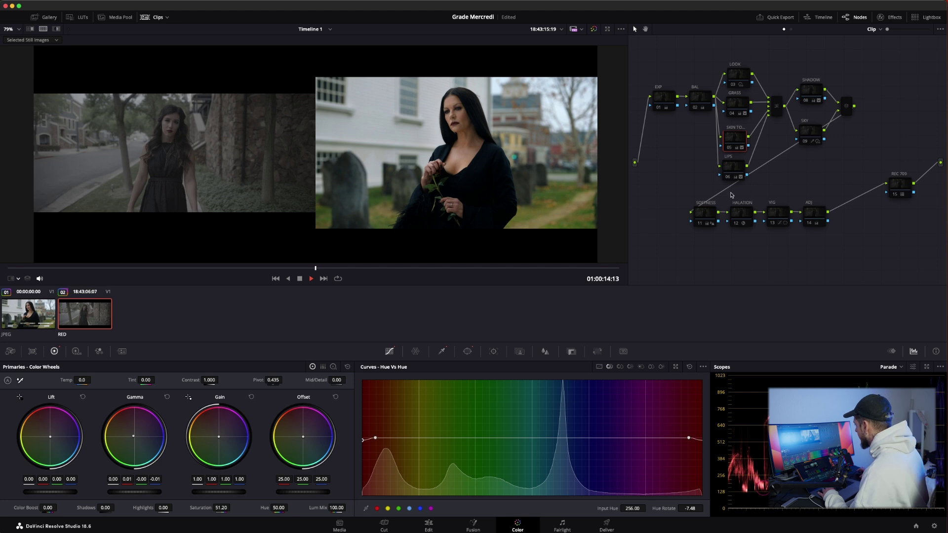
- Check the REC 709 node's LUT in the LUT browser, then review the EXP and BAL nodes
click(902, 184)
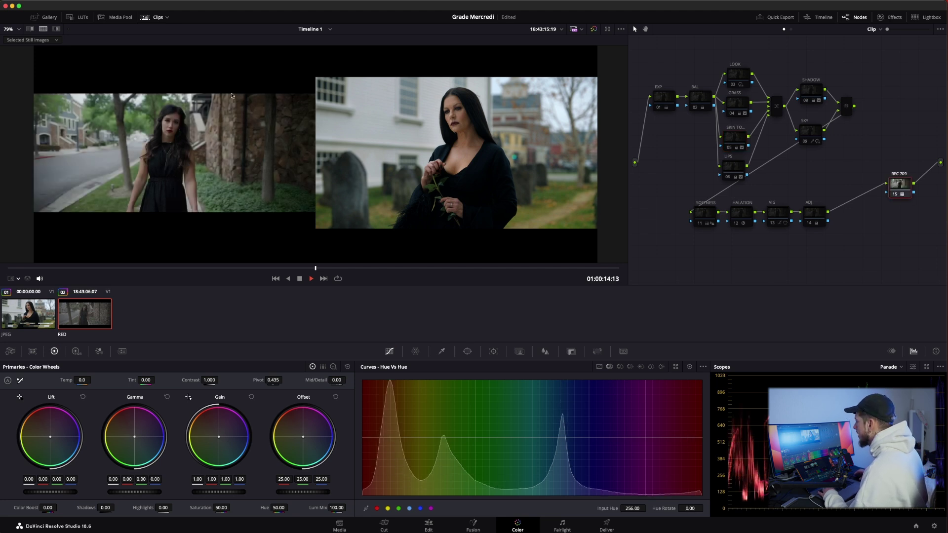
click(78, 17)
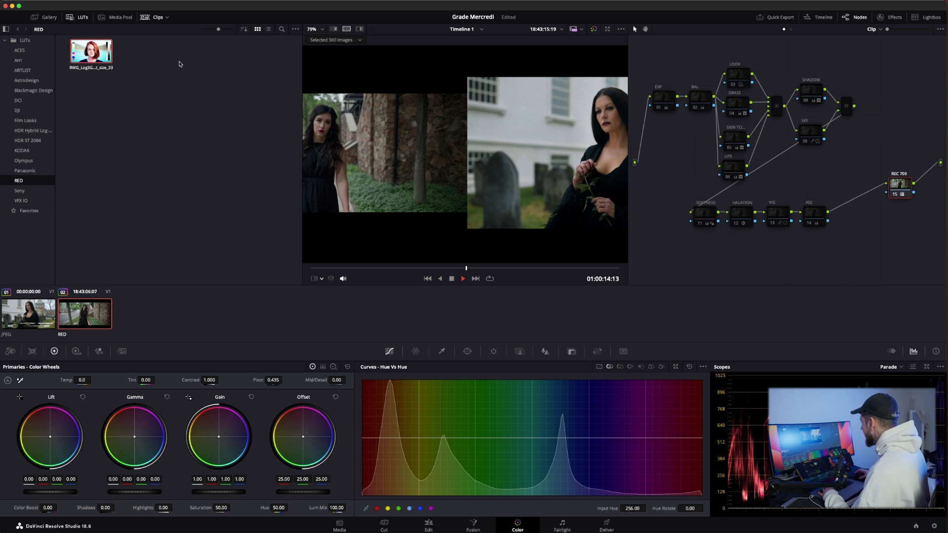
key(alt+f)
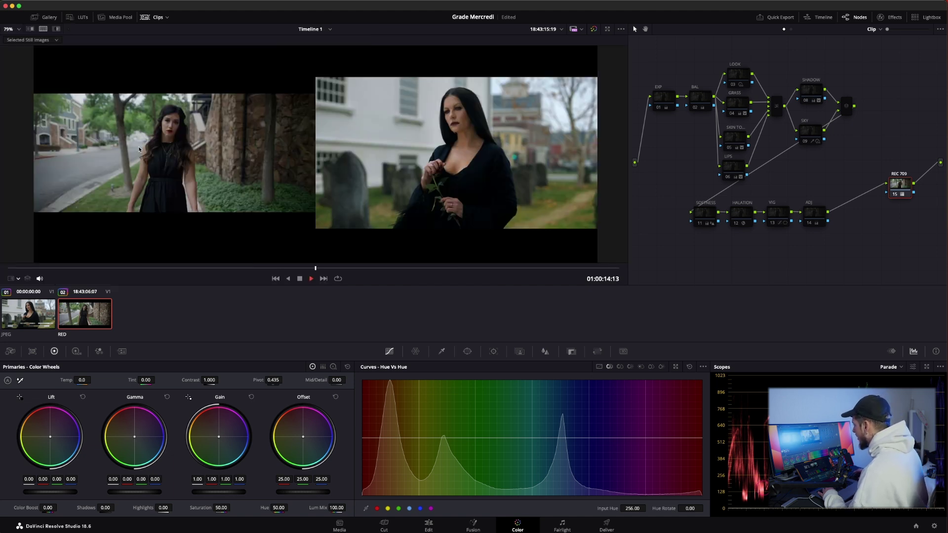
click(664, 101)
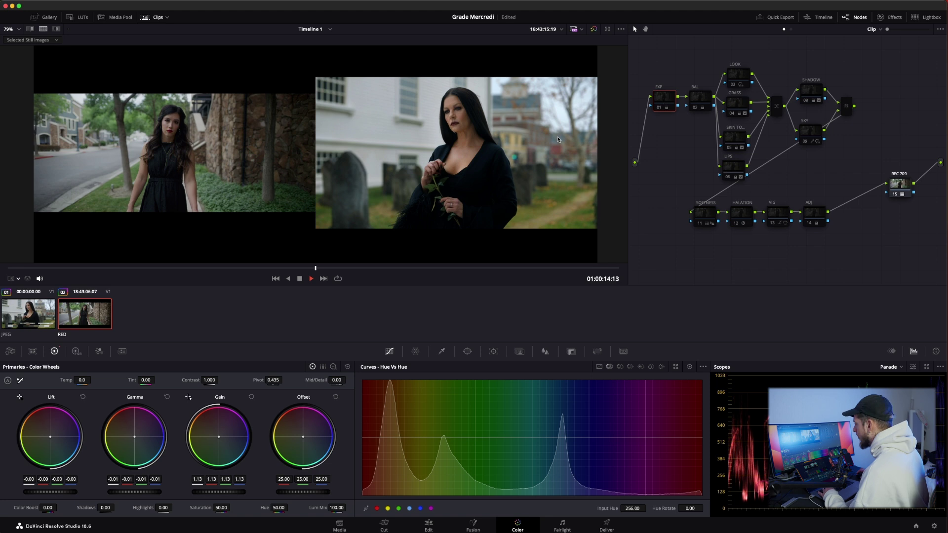
key(alt+shift+apostrophe)
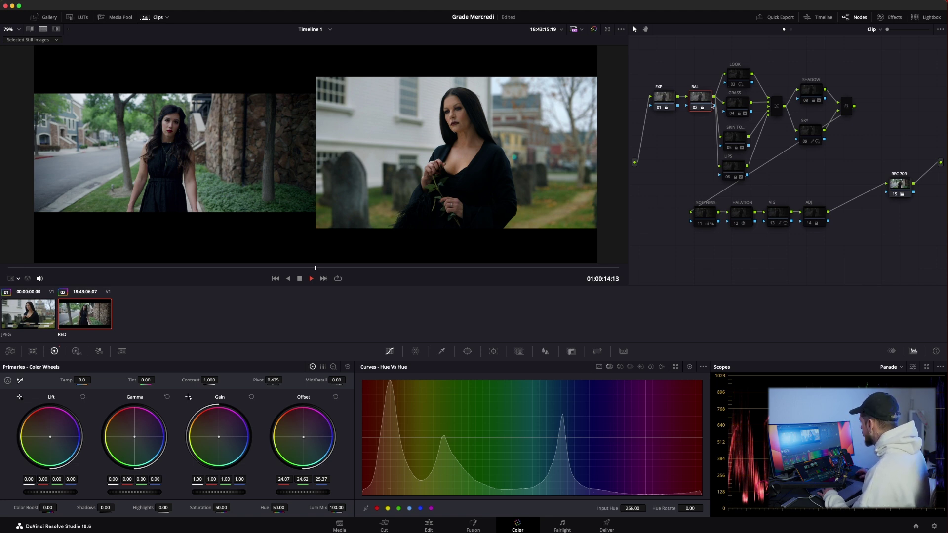
- Review the SKIN TONE and LIPS nodes, then the GRASS node's 37.60 saturation and Hue vs Hue curve
click(734, 140)
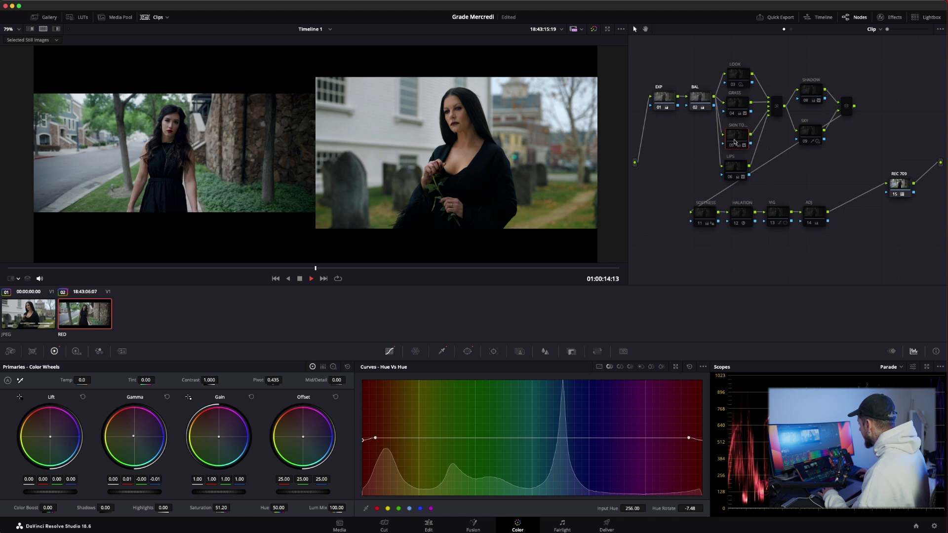
click(737, 175)
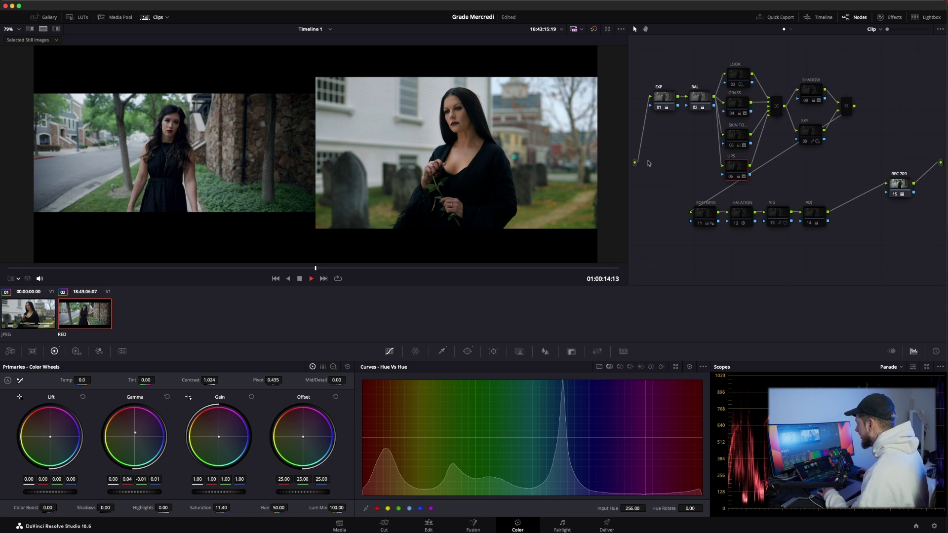
scroll(182, 144, up, 4)
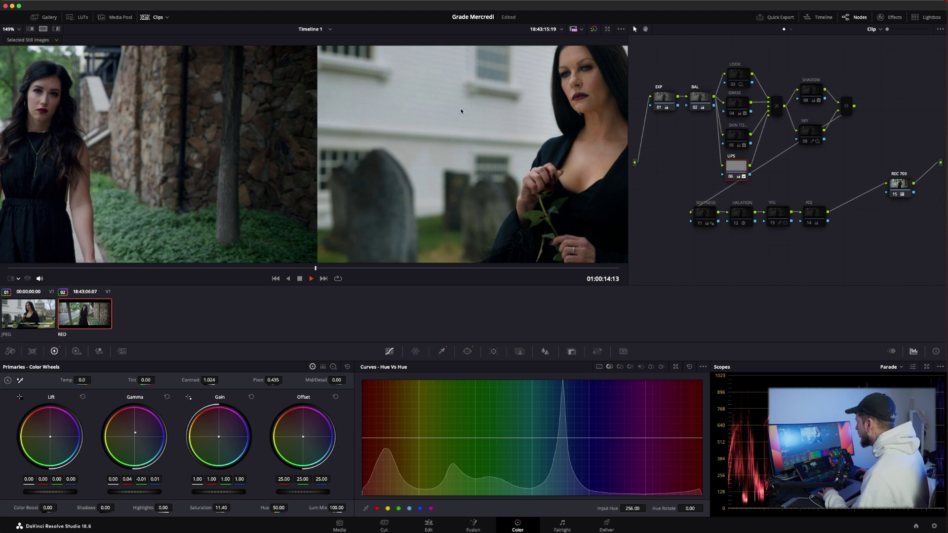
scroll(579, 99, down, 1)
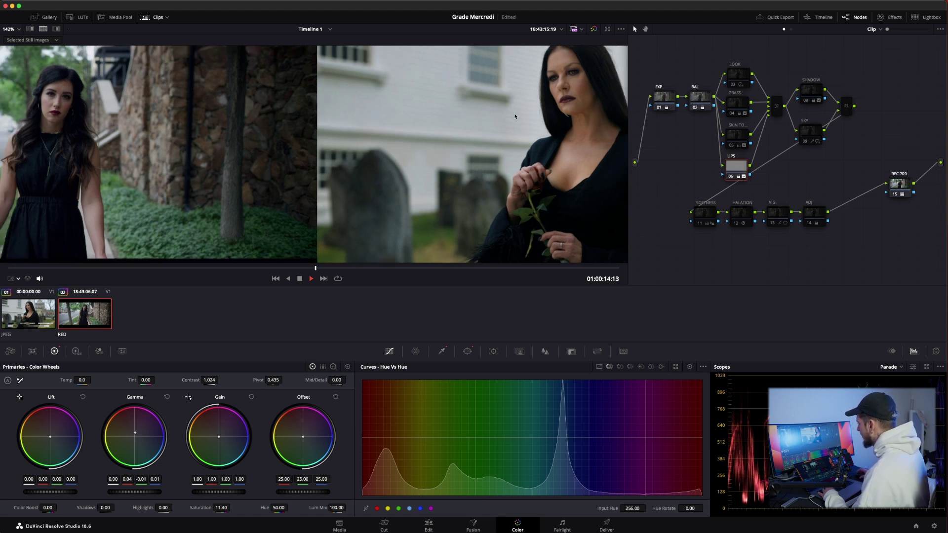
scroll(507, 146, down, 2)
key(shift+semicolon)
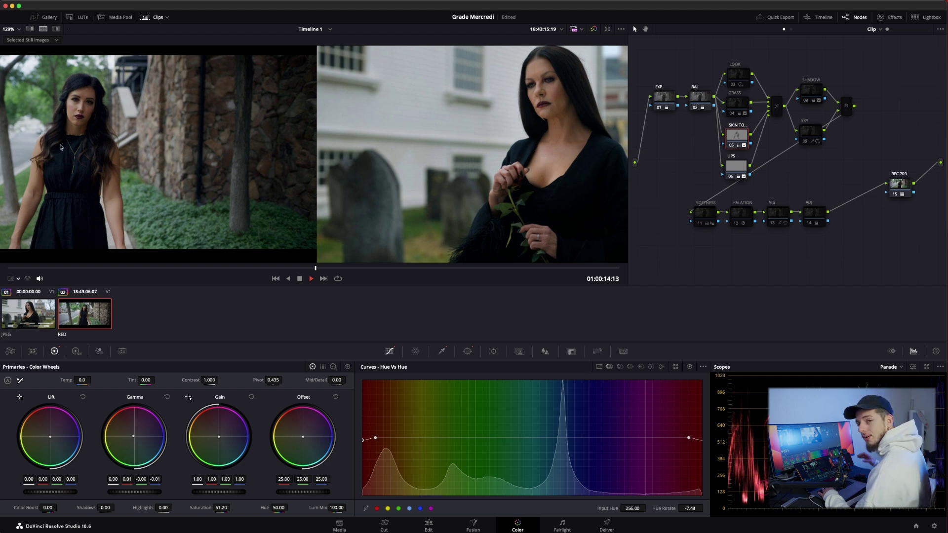
click(737, 111)
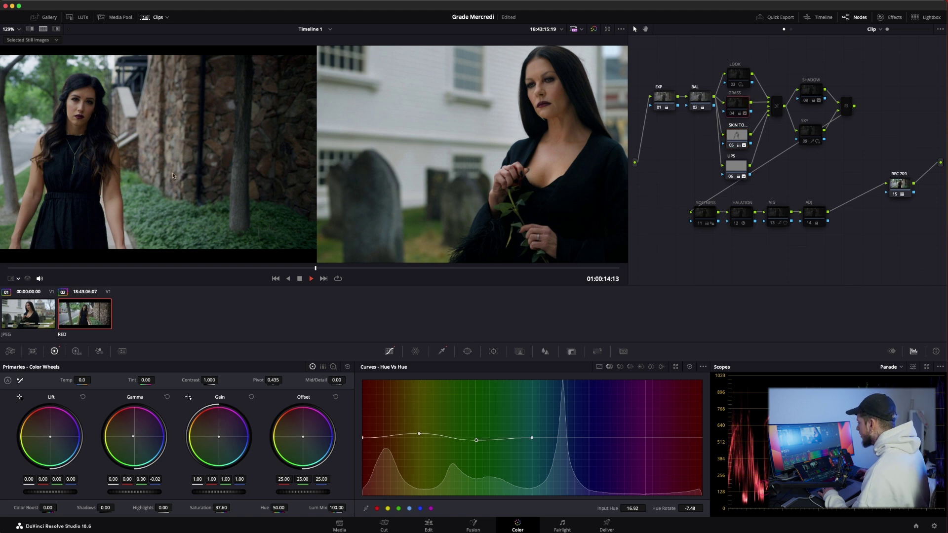
scroll(176, 178, down, 2)
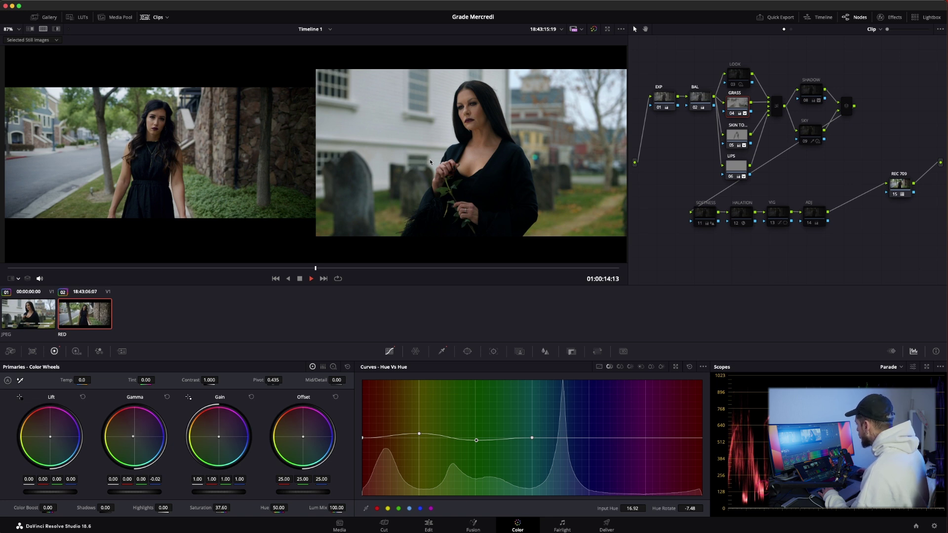
- Review the LOOK node's settings against the reference still
click(734, 83)
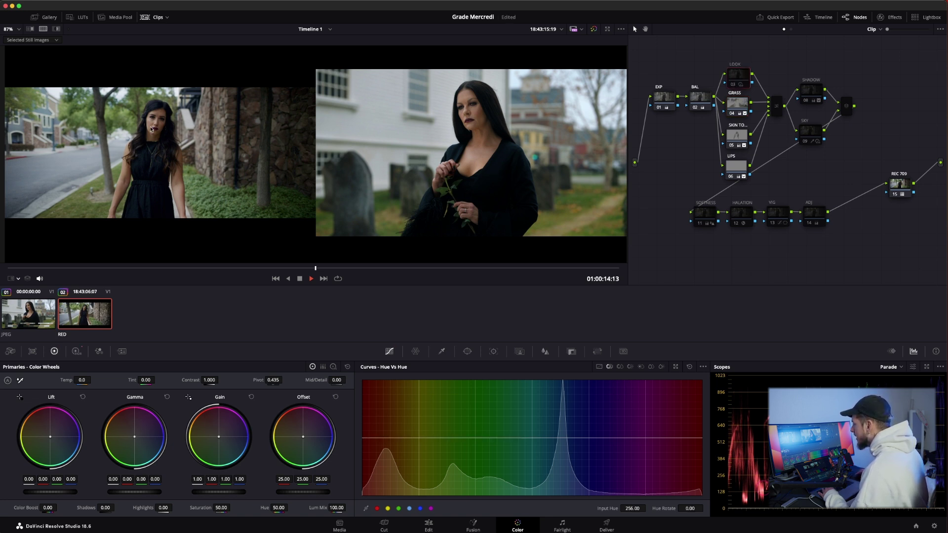
scroll(114, 123, up, 5)
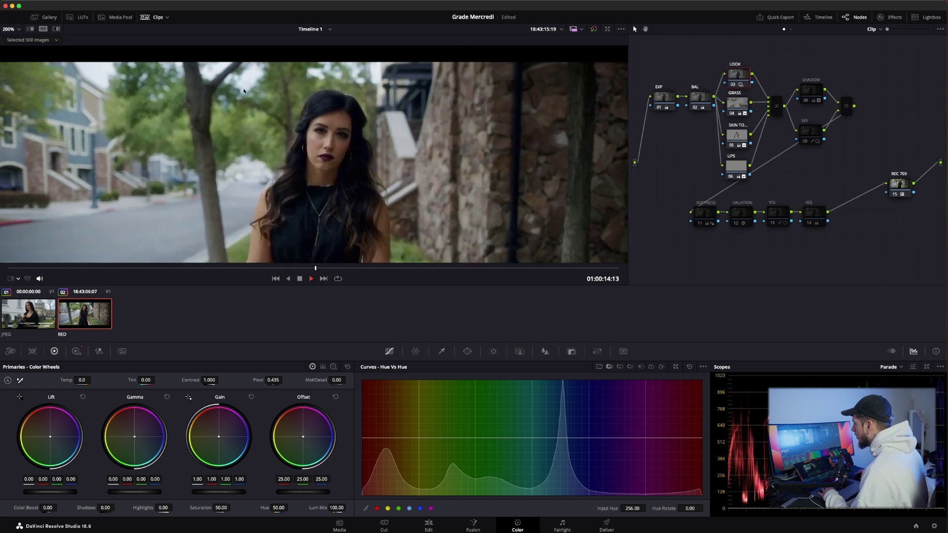
scroll(231, 95, down, 2)
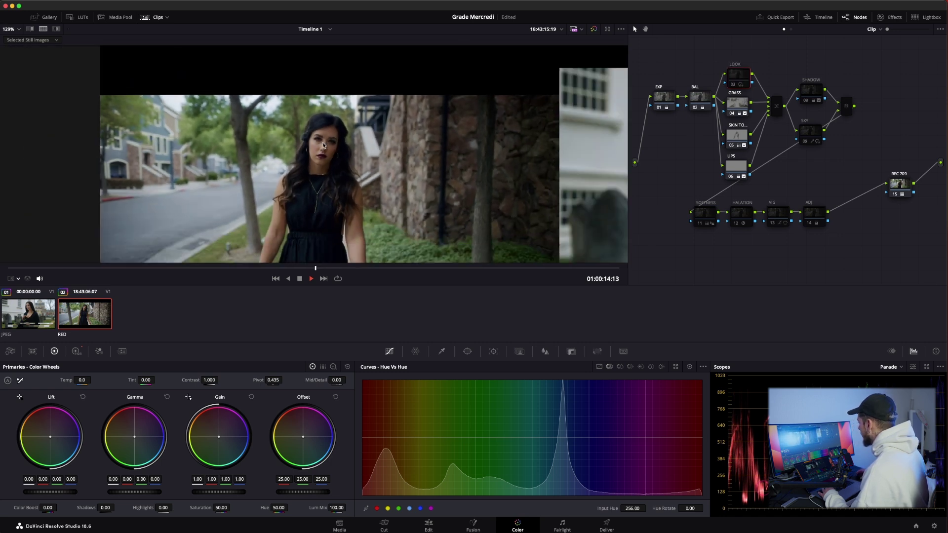
scroll(275, 146, down, 2)
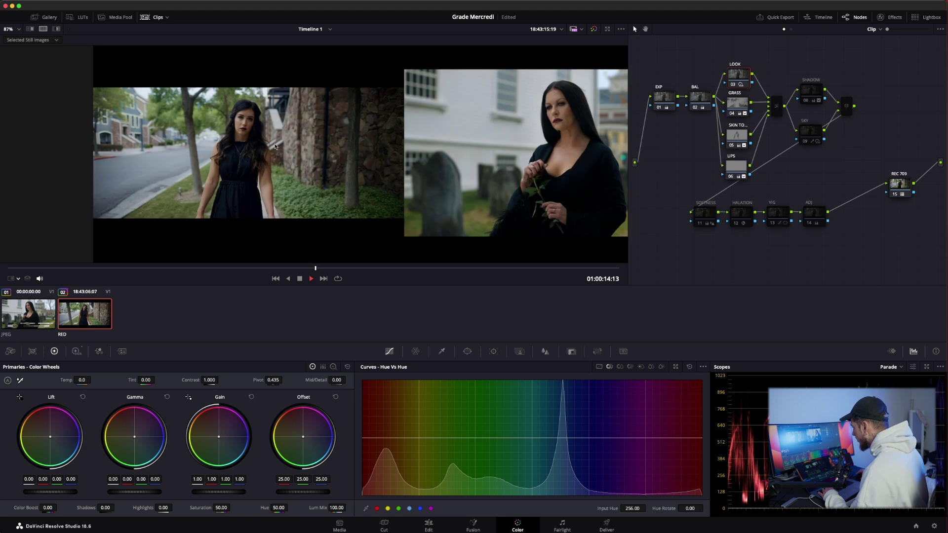
- Inspect the SHADOW node's settings against the reference still
click(802, 95)
scroll(206, 185, up, 2)
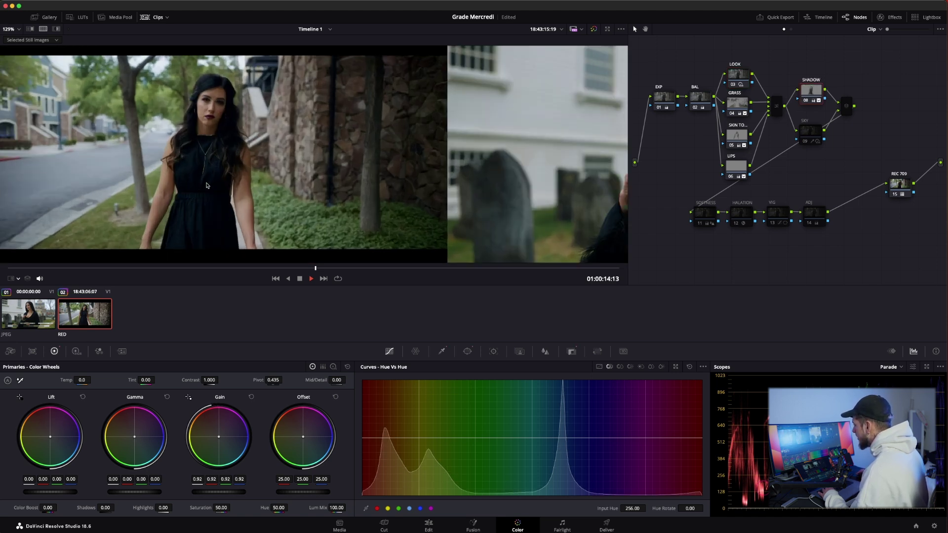
scroll(207, 186, down, 1)
scroll(199, 183, down, 1)
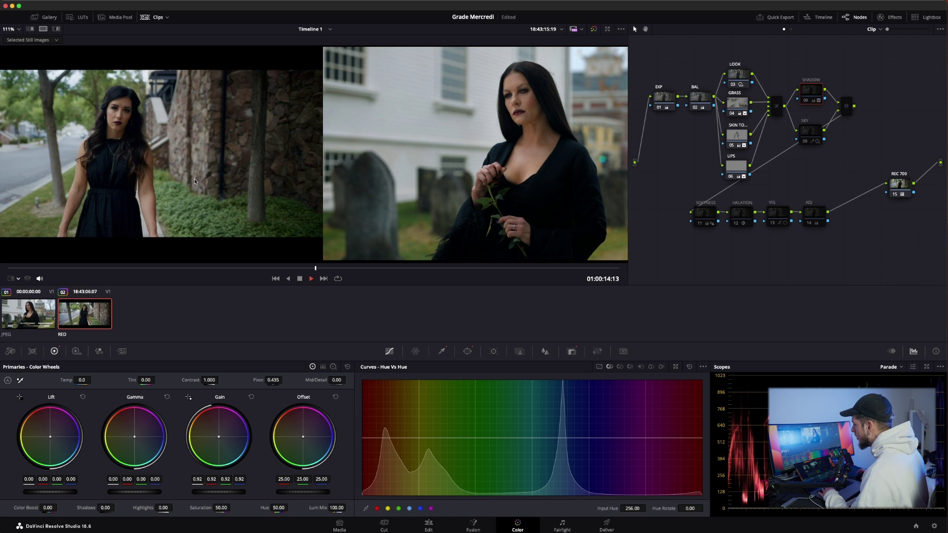
scroll(195, 182, up, 1)
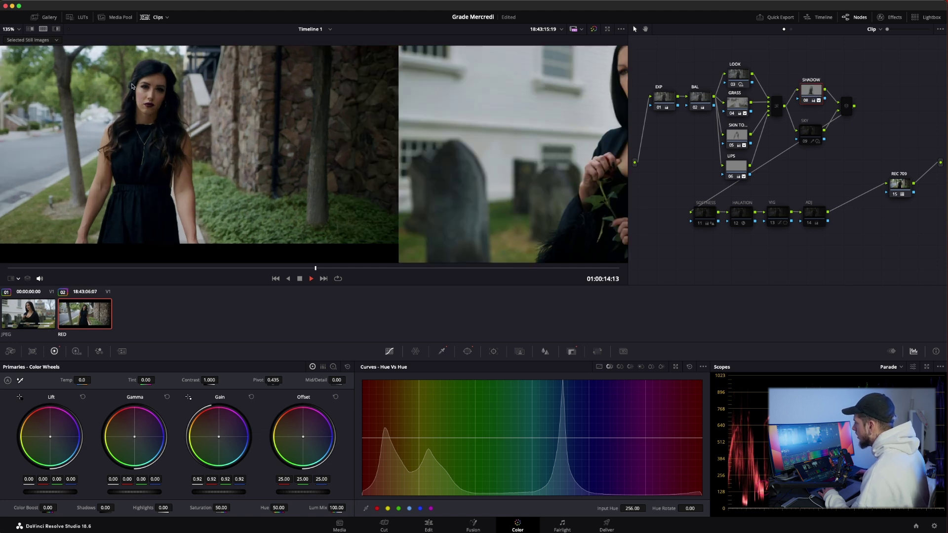
scroll(222, 118, up, 1)
scroll(306, 144, up, 1)
scroll(383, 157, up, 1)
scroll(380, 160, down, 1)
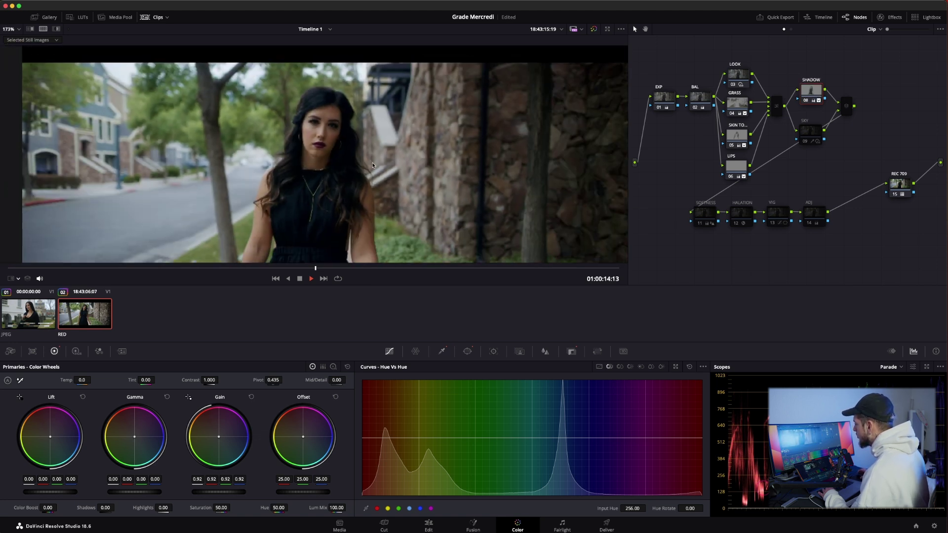
scroll(374, 165, down, 1)
scroll(271, 192, down, 2)
scroll(247, 189, down, 2)
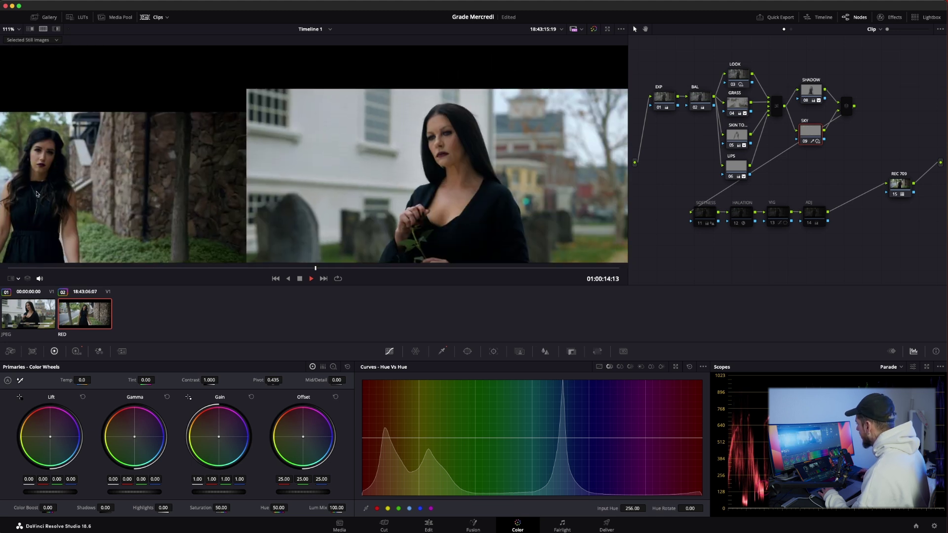
scroll(207, 184, down, 1)
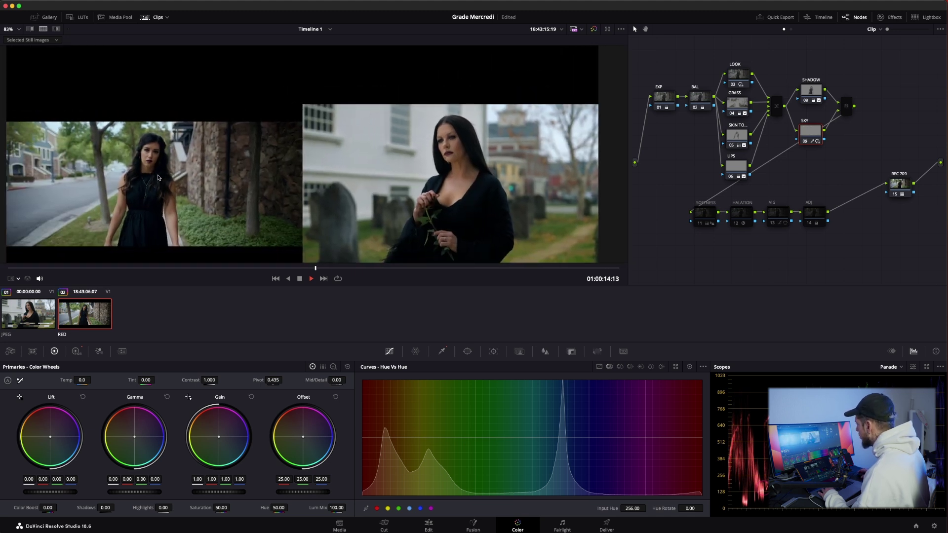
scroll(158, 177, up, 3)
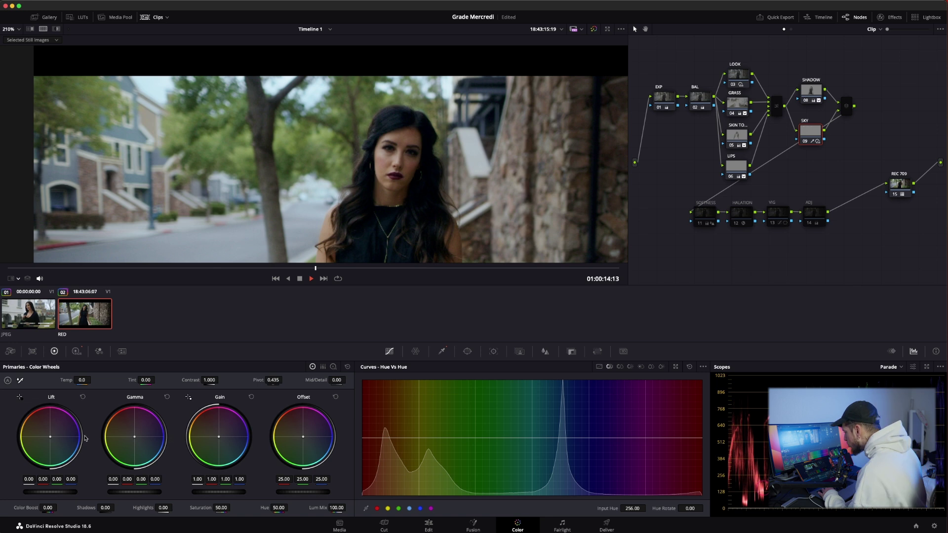
- Show the correction as HDR wheels and toggle the SKY correction off and on to compare
click(76, 351)
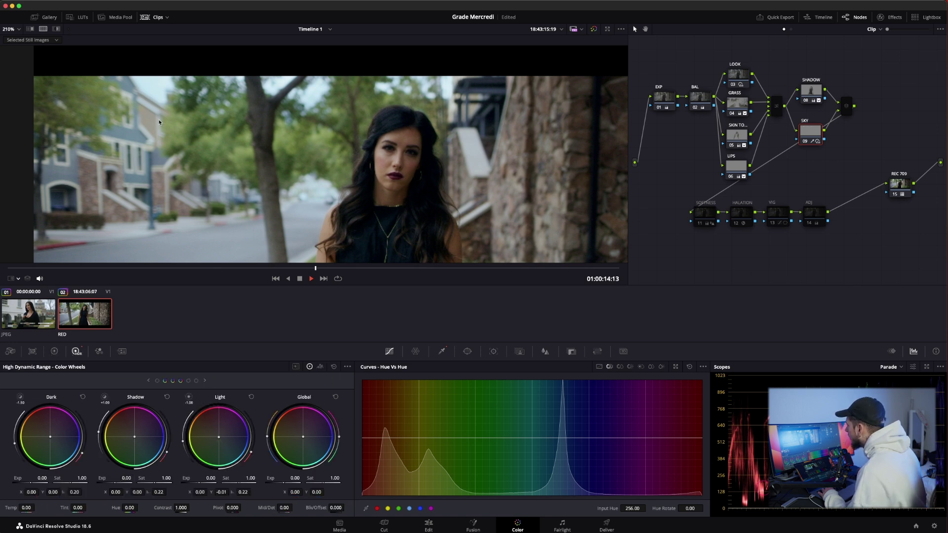
scroll(151, 136, down, 2)
scroll(143, 151, down, 2)
scroll(132, 166, down, 2)
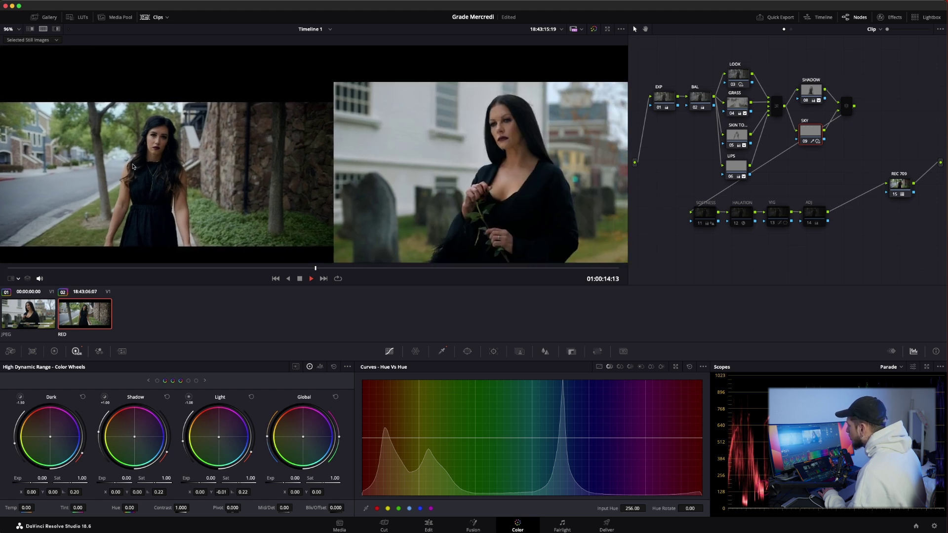
key(ctrl+d)
key(ctrl+d)
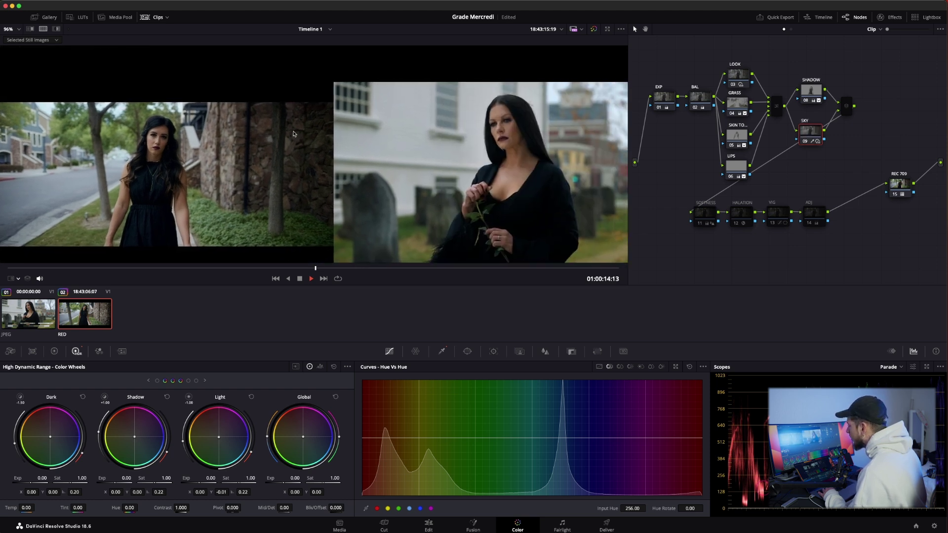
key(ctrl+d)
key(ctrl+d)
key(ctrl+d)
key(ctrl+d)
scroll(227, 170, up, 2)
- Move on to the SOFTNESS node and inspect its HDR wheel settings
key(shift+apostrophe)
scroll(263, 198, down, 1)
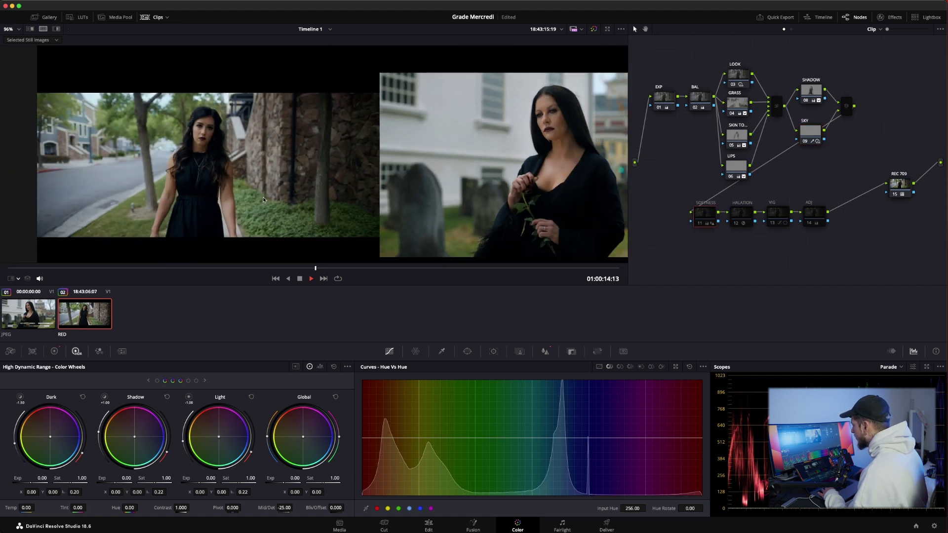
scroll(261, 188, up, 2)
scroll(261, 172, up, 3)
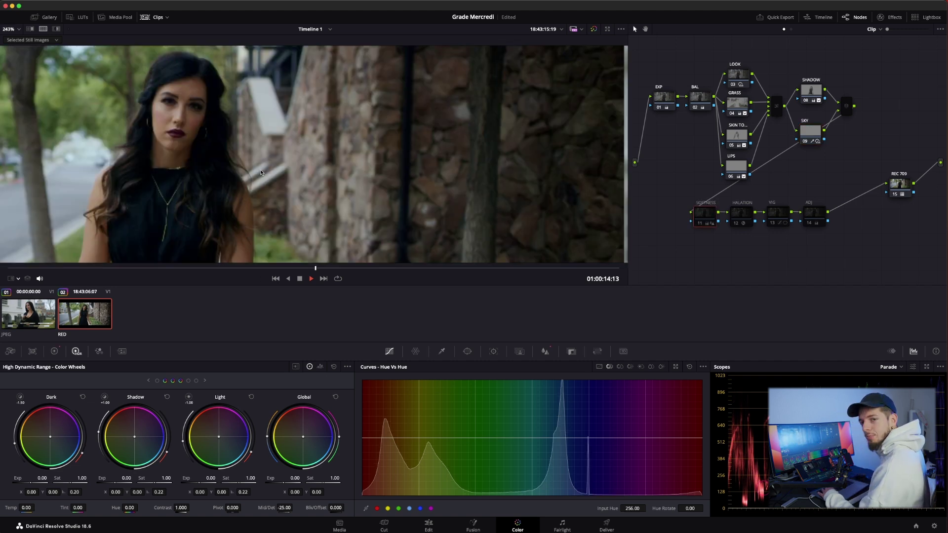
scroll(179, 149, down, 2)
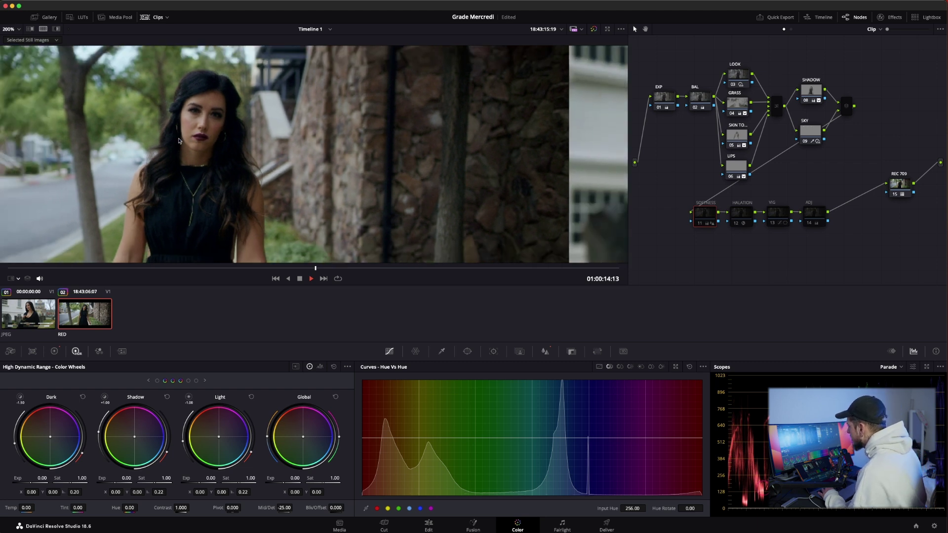
scroll(255, 191, up, 1)
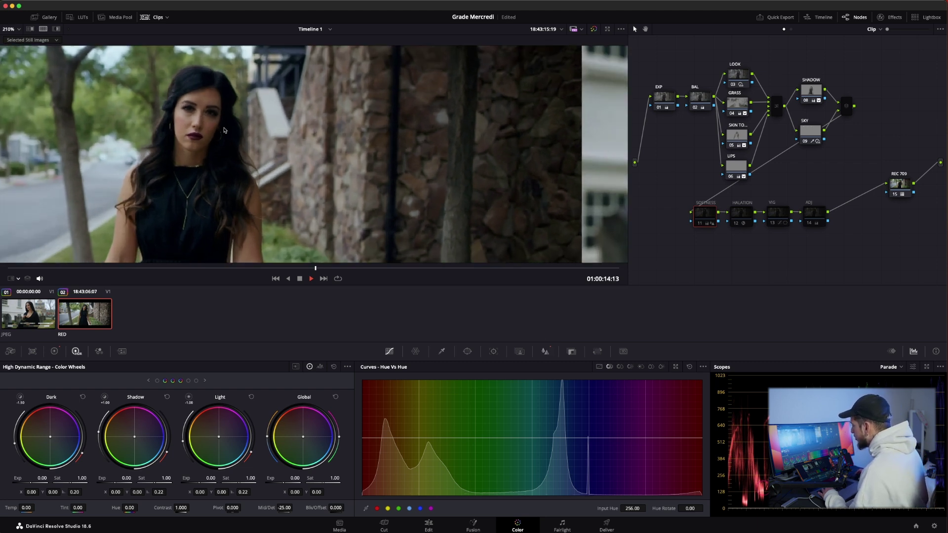
scroll(232, 162, up, 1)
scroll(203, 133, up, 1)
scroll(153, 109, up, 1)
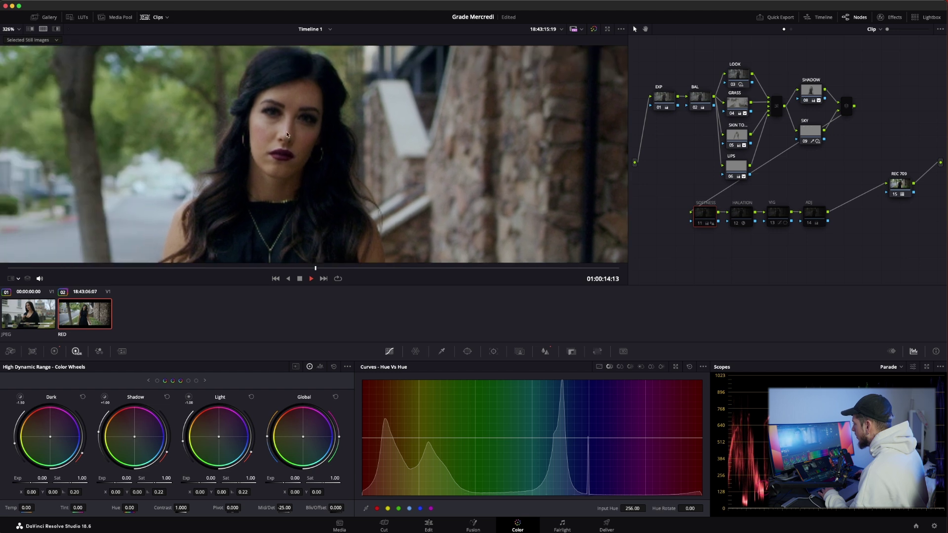
scroll(270, 130, down, 1)
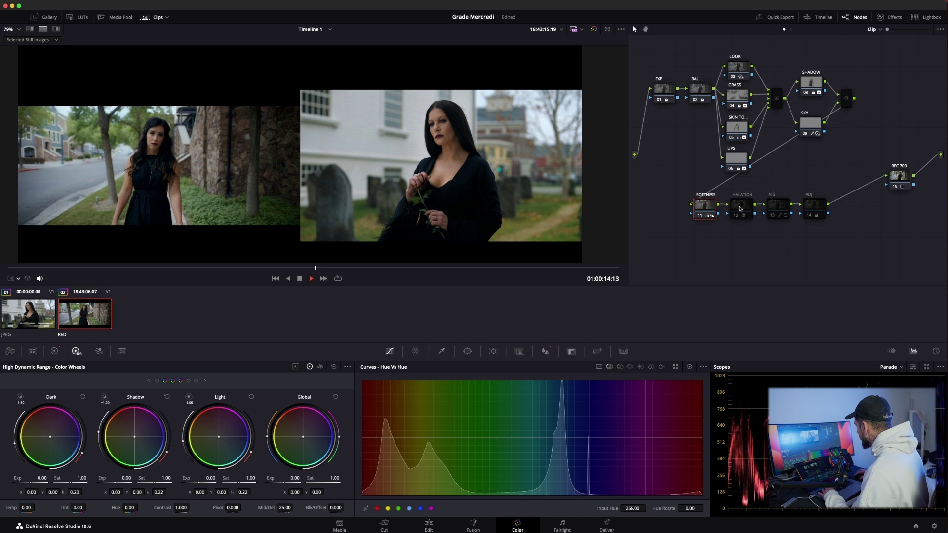
- Review HALATION, toggle the VIG vignette off and on to compare, then check the ADJ node
click(740, 209)
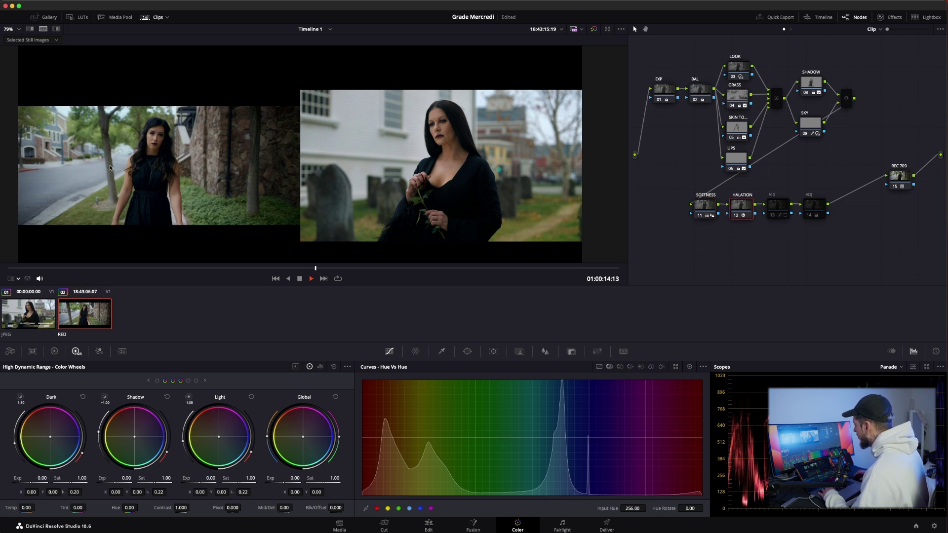
key(ctrl+d)
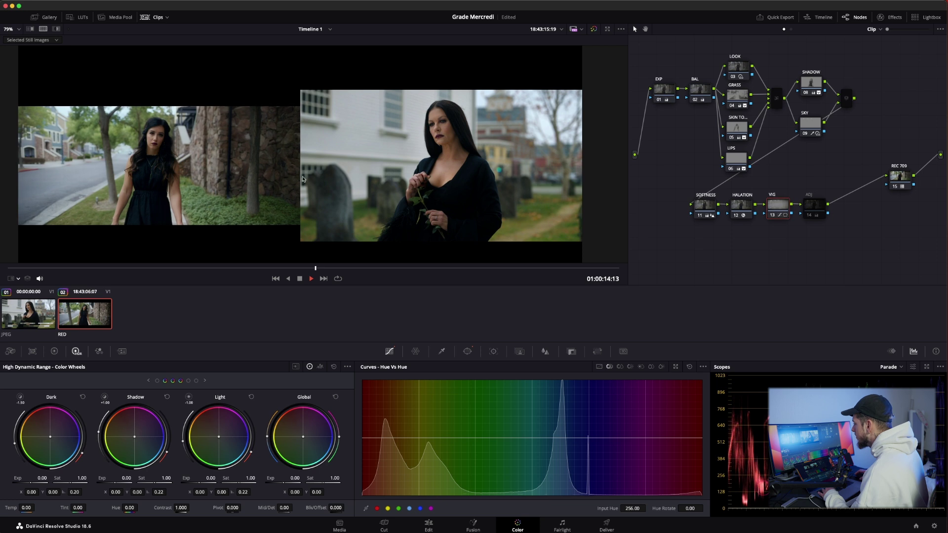
key(ctrl+d)
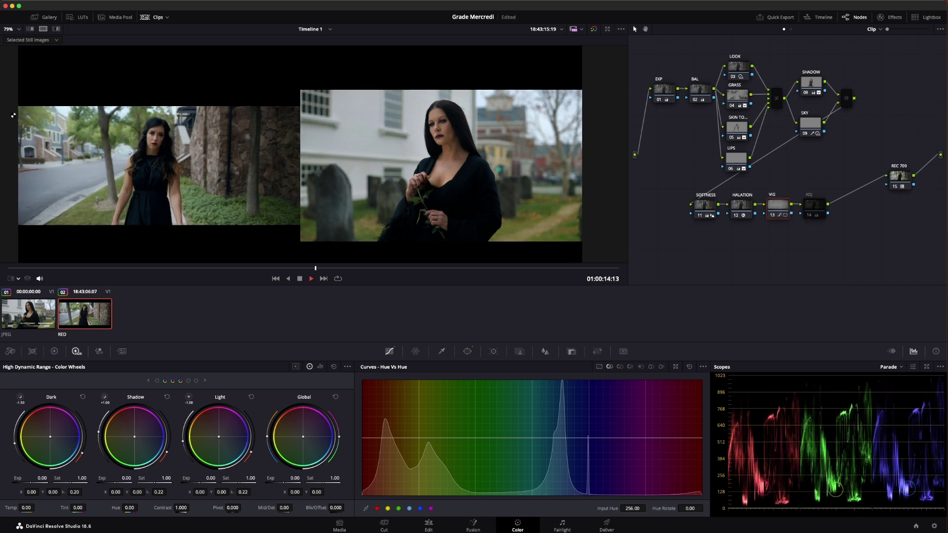
scroll(50, 184, down, 2)
click(809, 208)
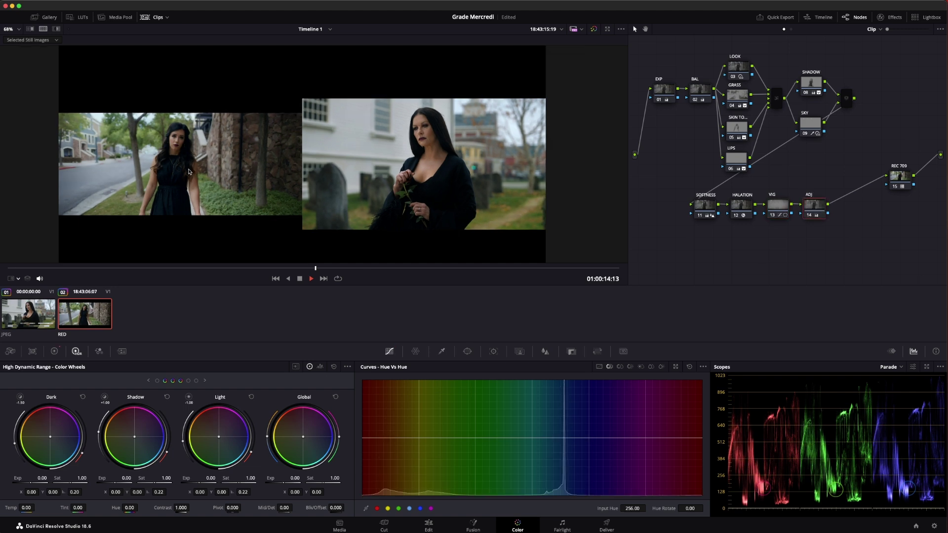
scroll(131, 162, up, 2)
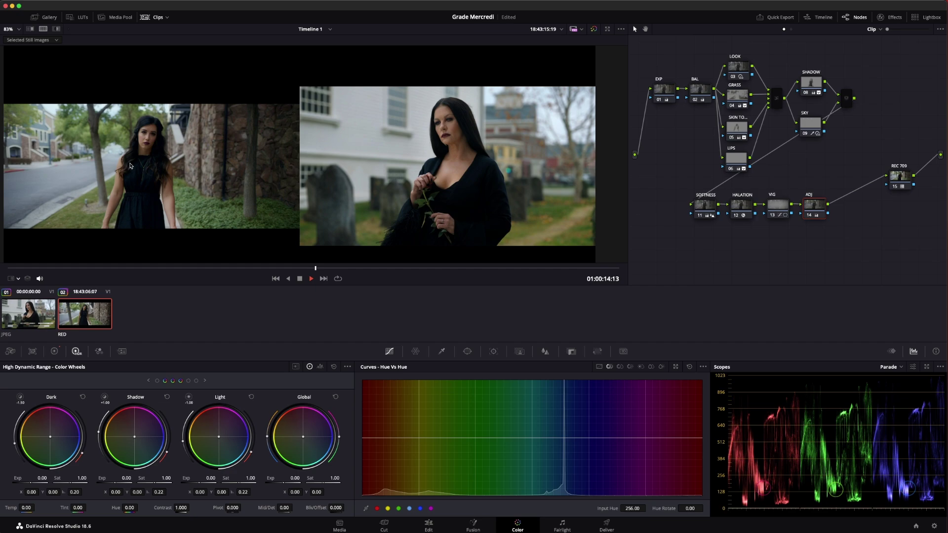